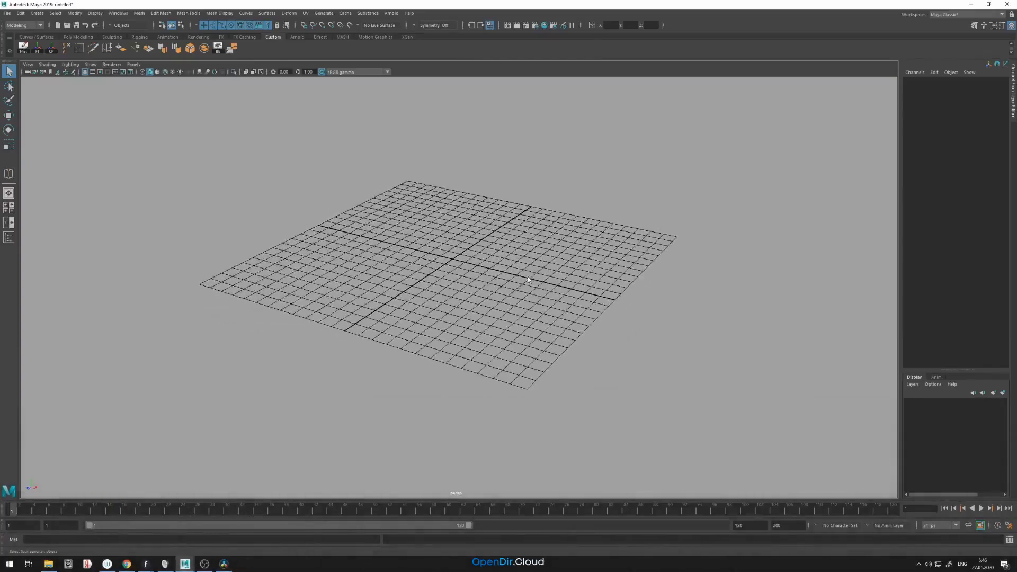
Step: Switch the active menu set from Animation to Modeling
right_click_drag(550, 284, 527, 302, "alt")
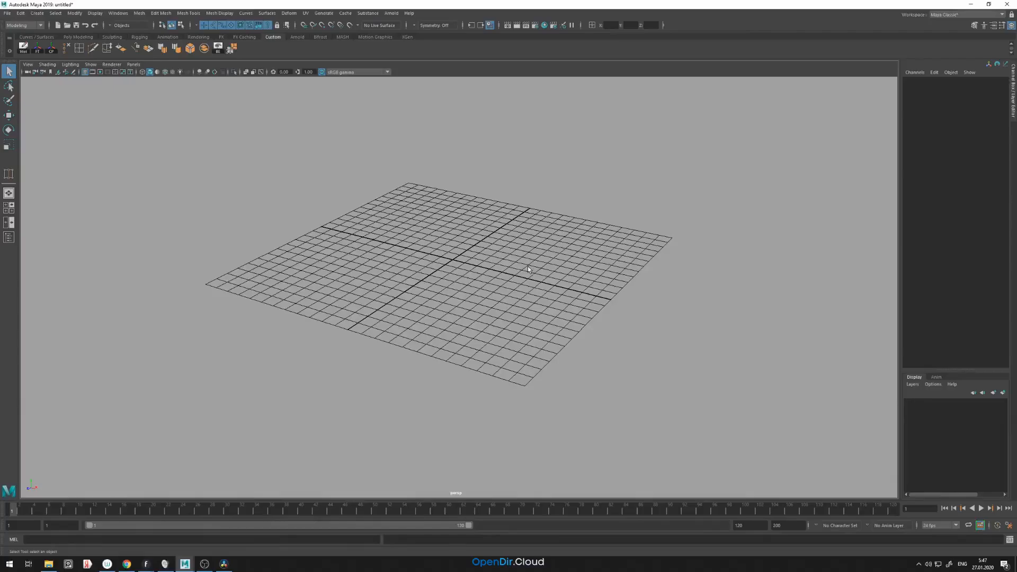
mouse_move(522, 289)
middle_mouse_down("alt")
mouse_move(526, 239)
mouse_move(518, 291)
middle_mouse_up("alt")
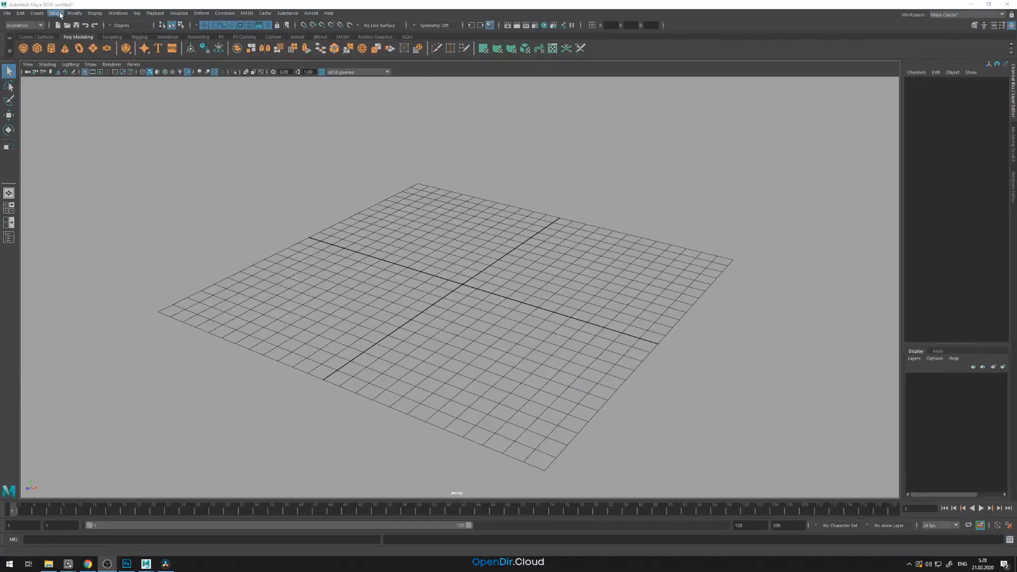
left_click(36, 24)
left_click(32, 32)
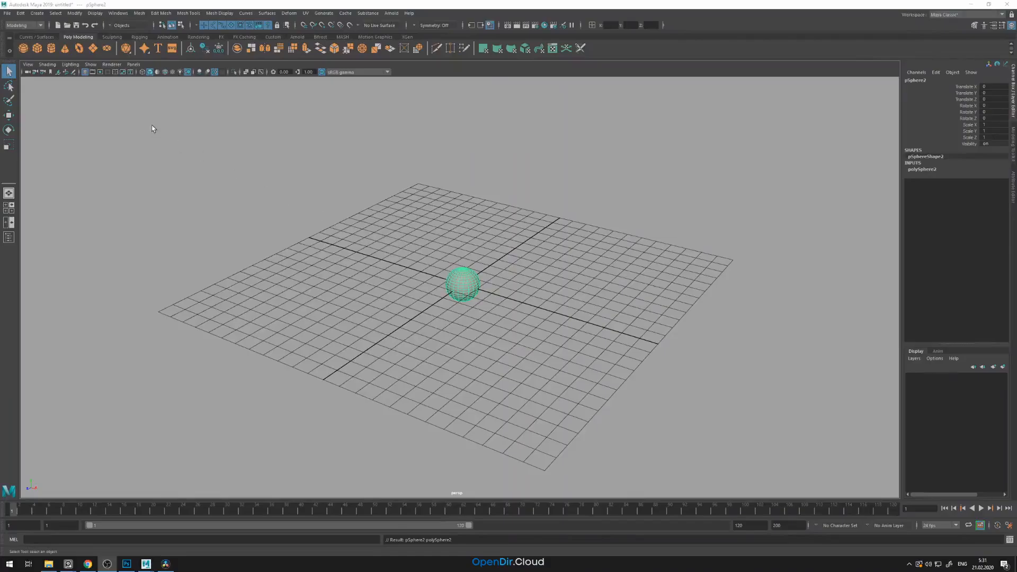
Step: Look over the available polygon primitives and delete the existing sphere at the grid's center
left_click(38, 14)
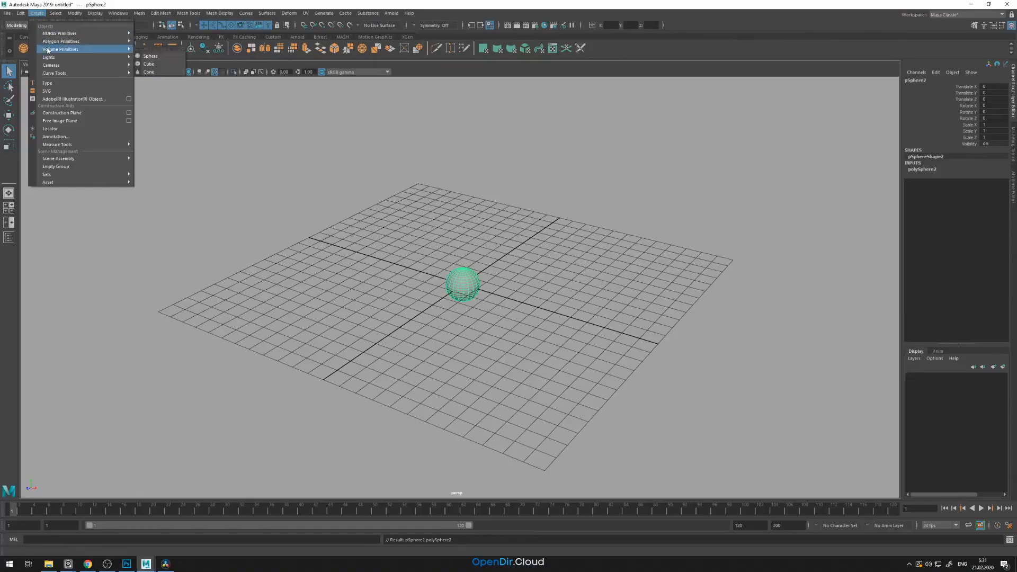
mouse_move(52, 42)
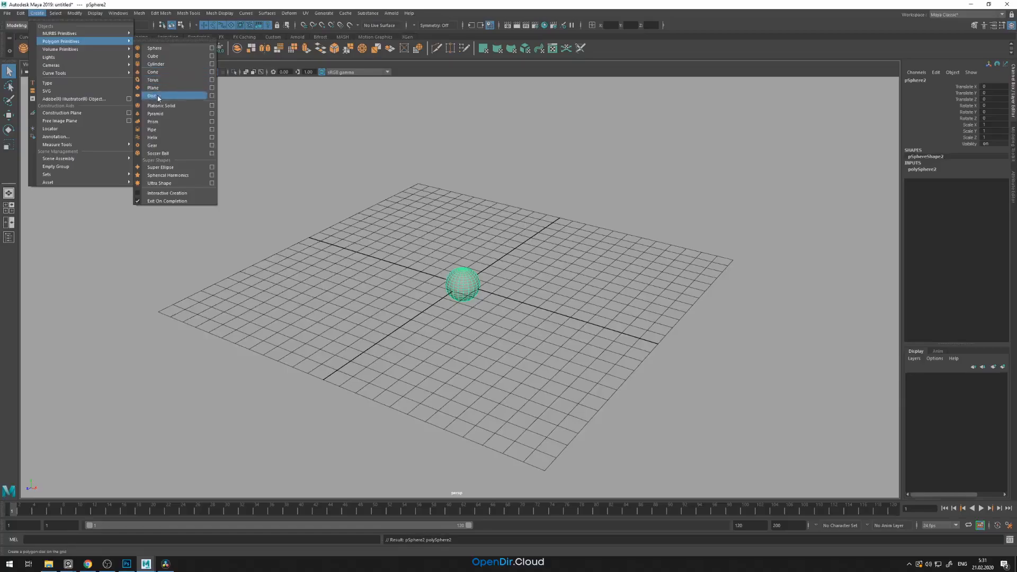
left_click(480, 265)
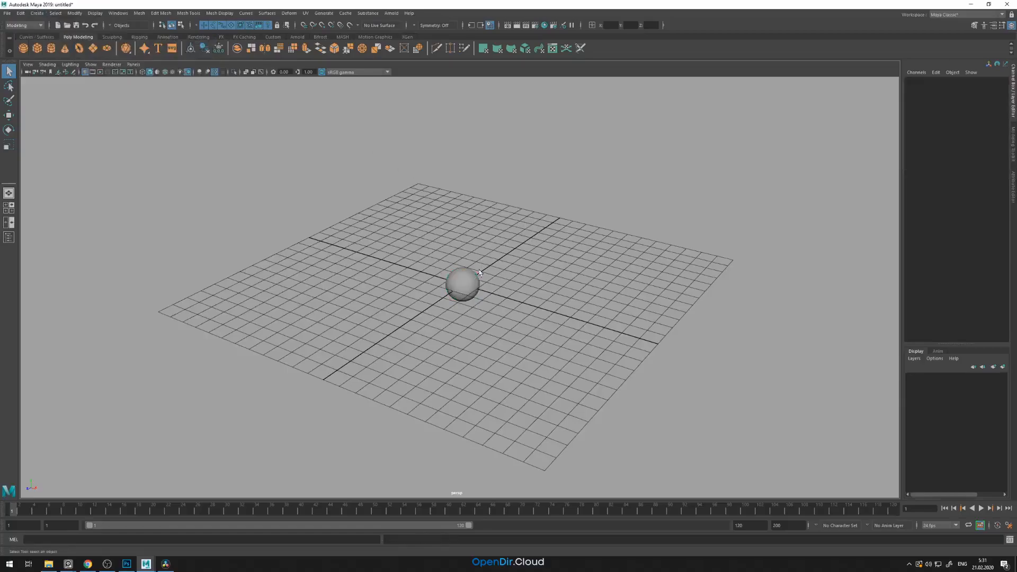
left_click(474, 284)
key("Delete")
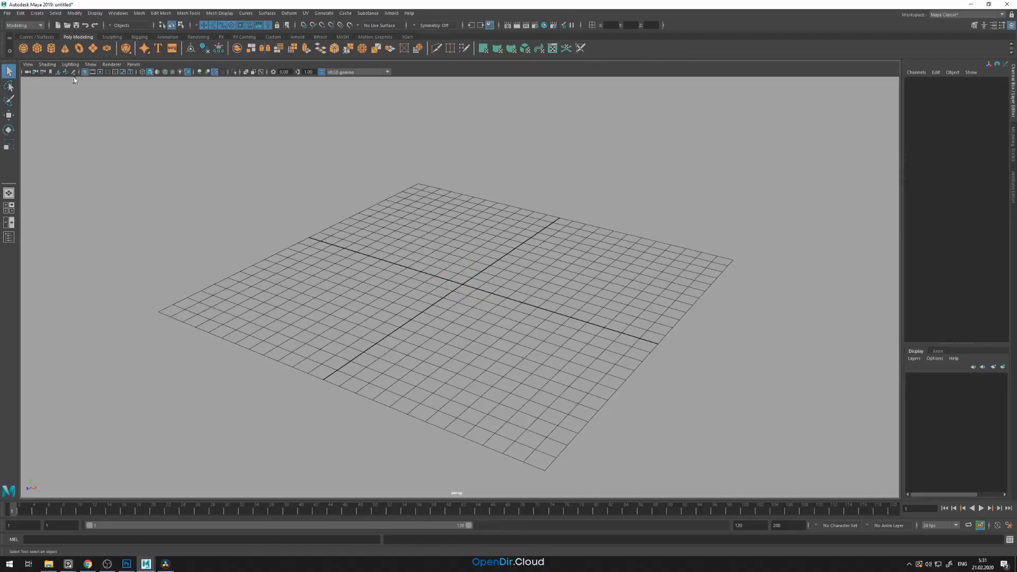
Step: Create a polygon sphere at the grid's center and delete it
left_click(37, 13)
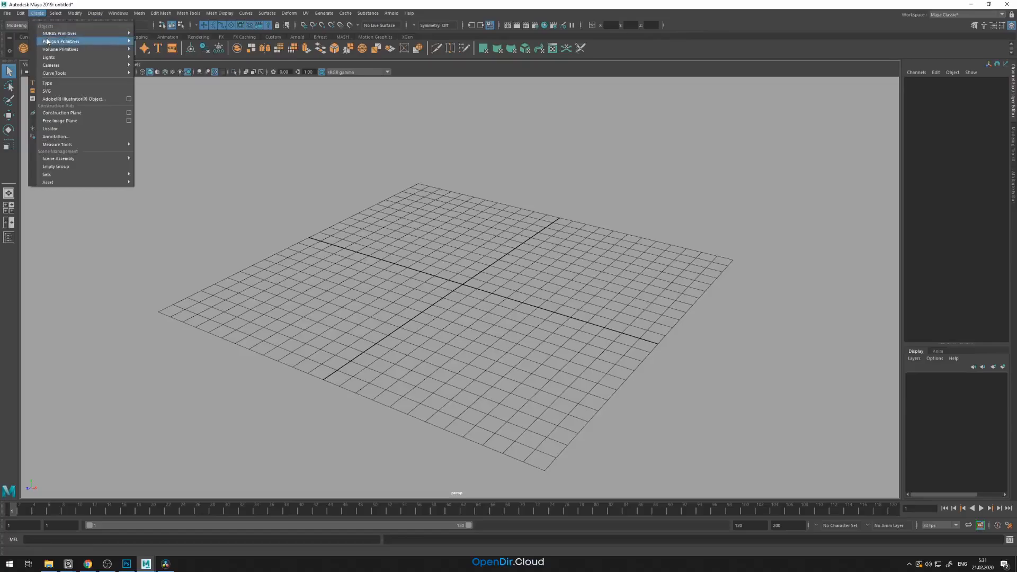
mouse_move(48, 41)
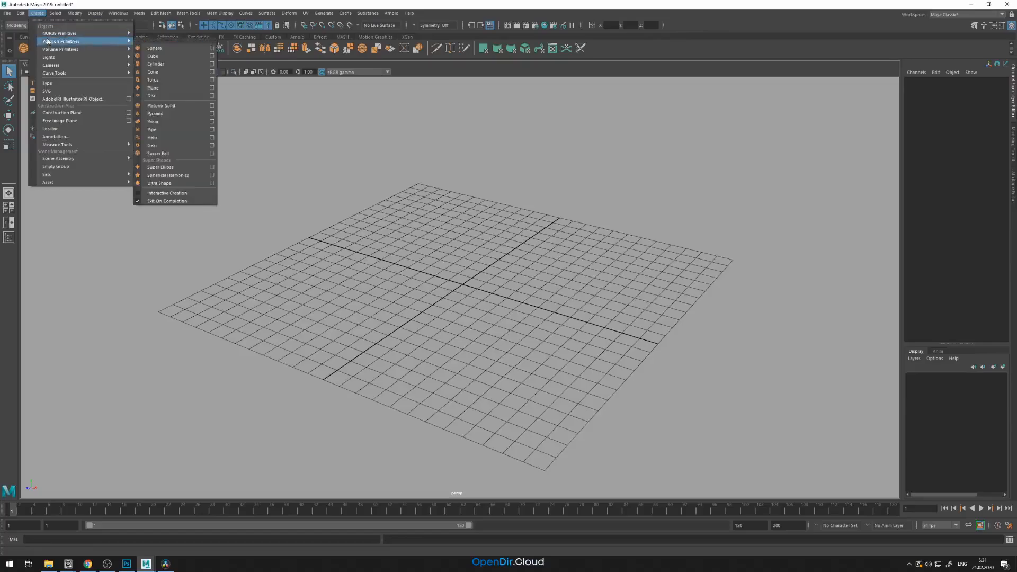
left_click(164, 50)
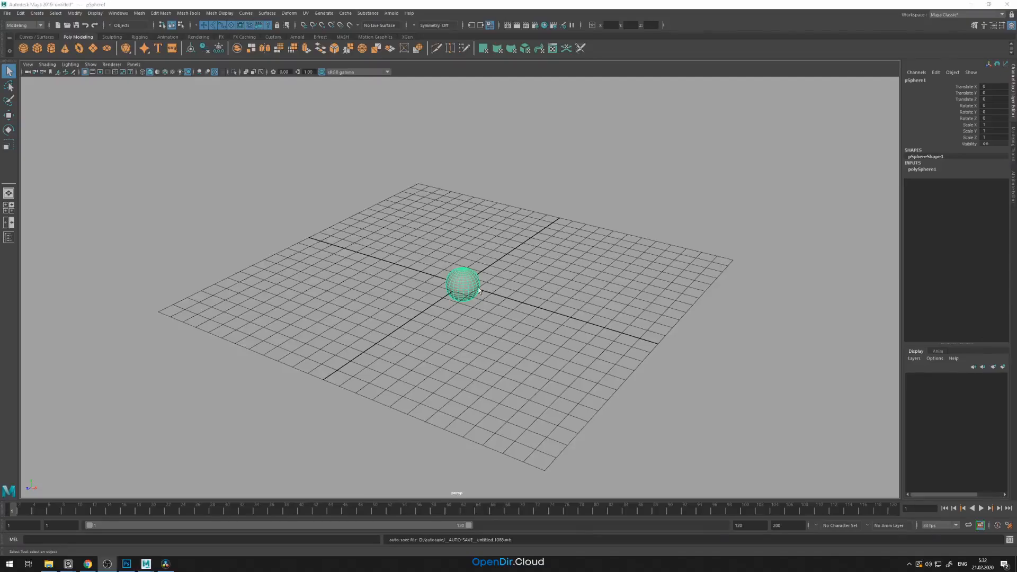
key("Delete")
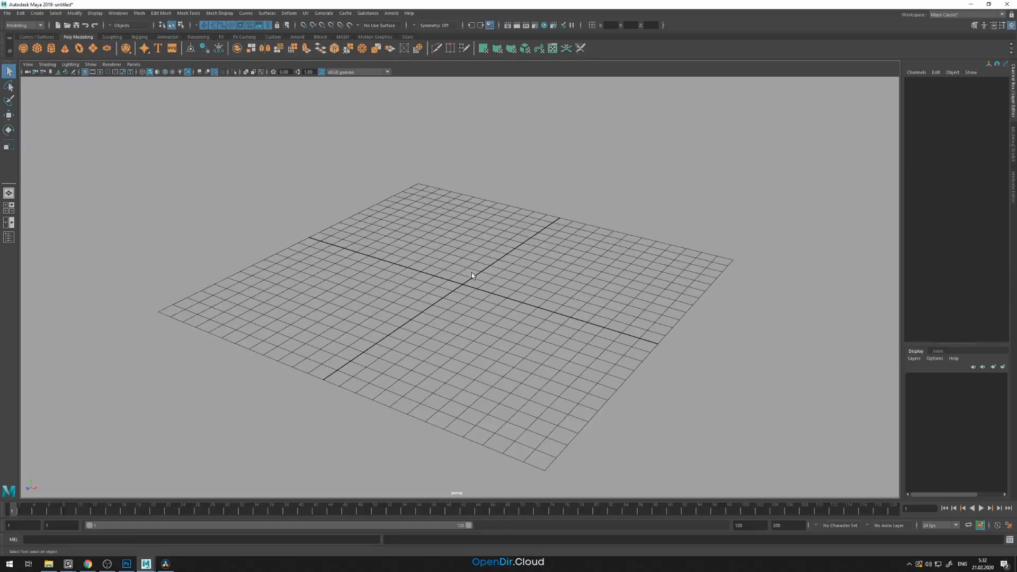
Step: Use the Hotbox to create another polygon sphere, deselect it, and remove it from the scene
key("space")
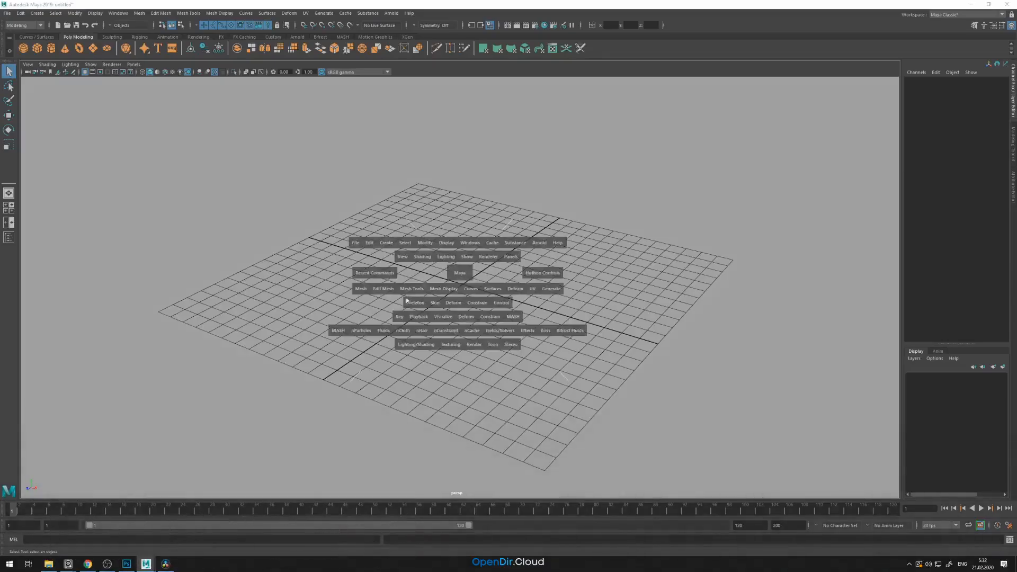
left_click(387, 244)
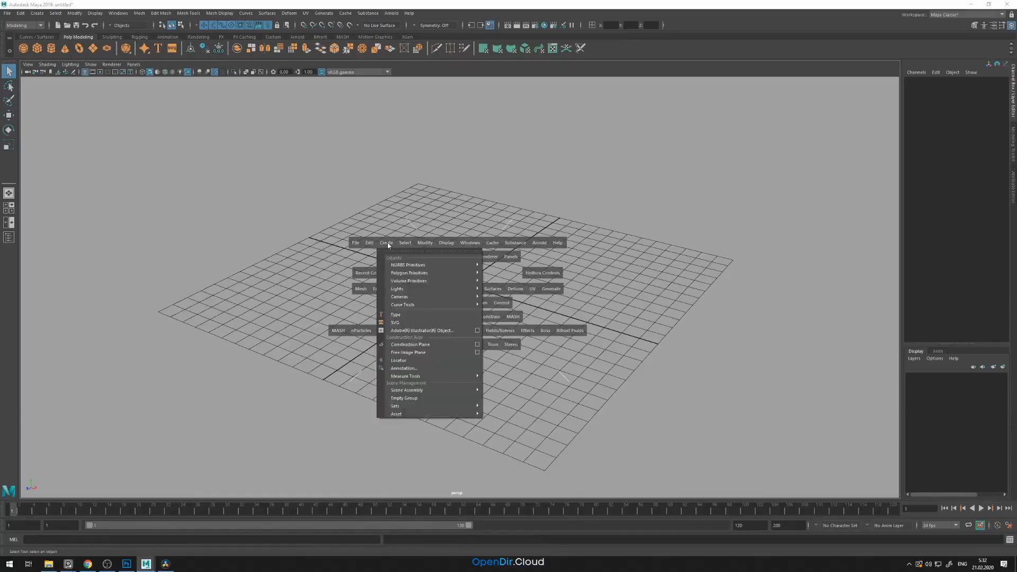
mouse_move(394, 275)
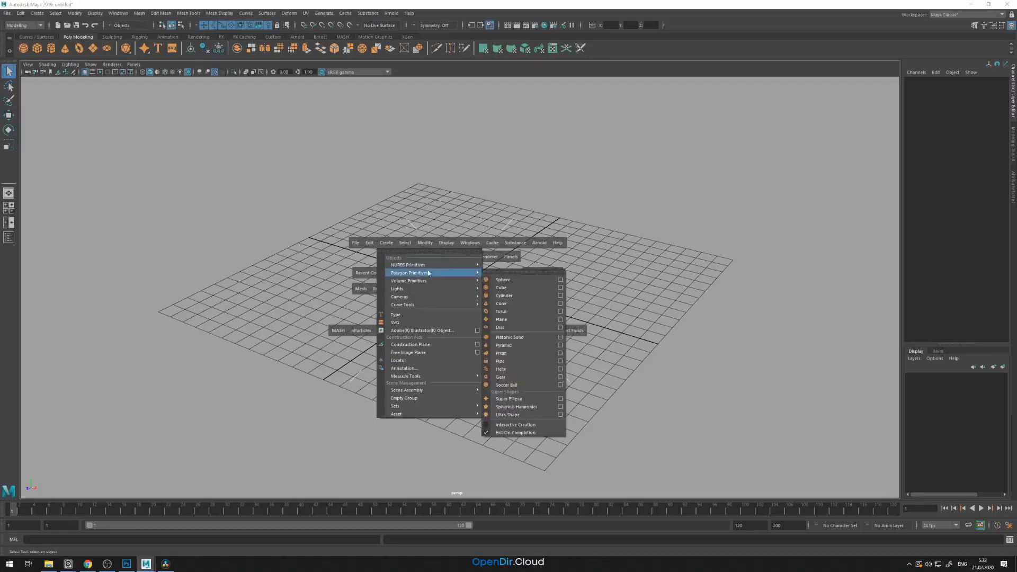
left_click(523, 280)
left_click(519, 279)
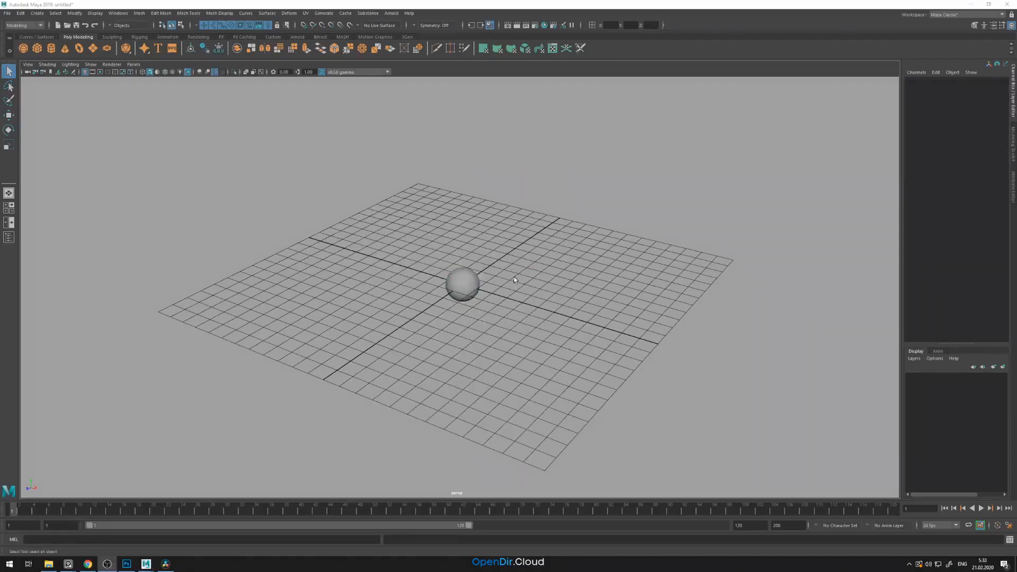
left_click(469, 281)
key("Delete")
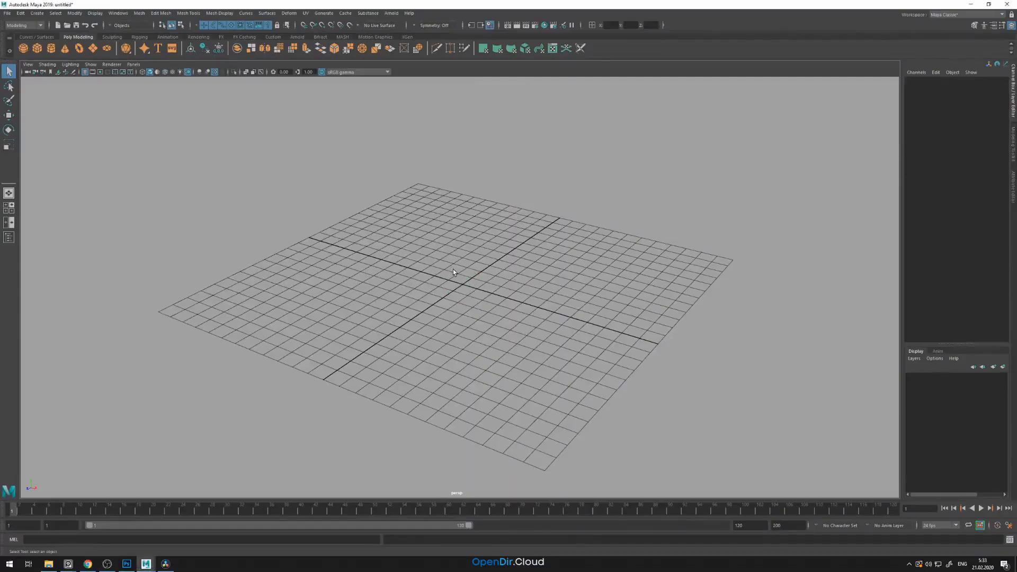
Step: Create a polygon sphere at the origin and pick it with the Select tool
right_click_drag(453, 269, 484, 269, "shift")
key("q")
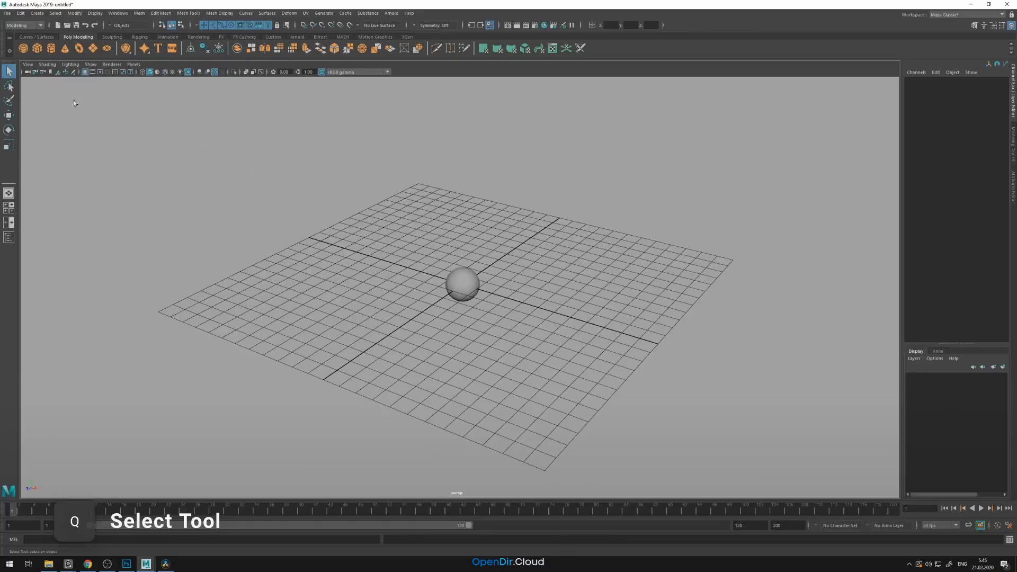
left_click(467, 281)
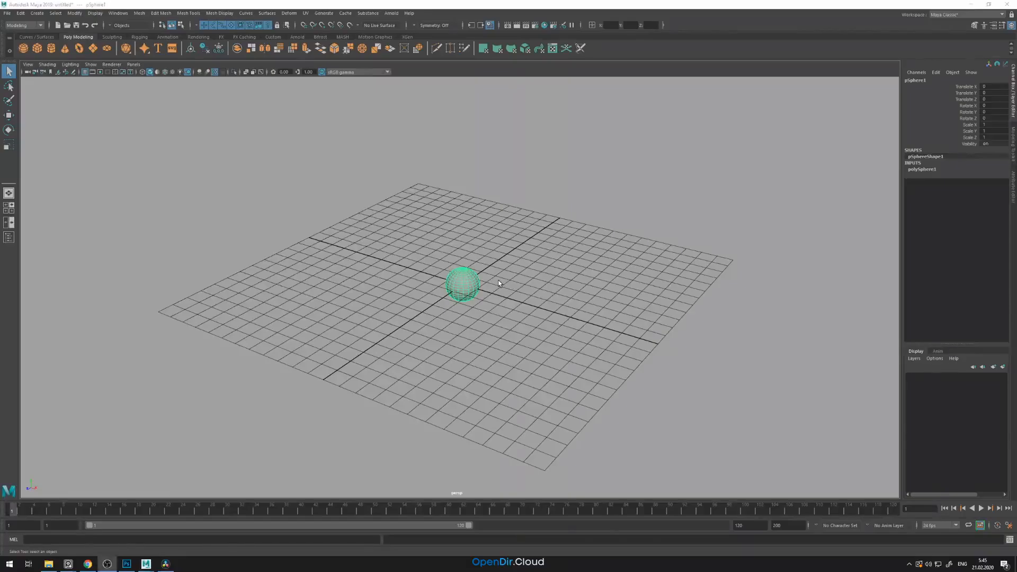
Step: Move the sphere freely to about X 0.8, Y 0.9, Z 2.3 with the Move tool and deselect it
key("w")
left_click(498, 280)
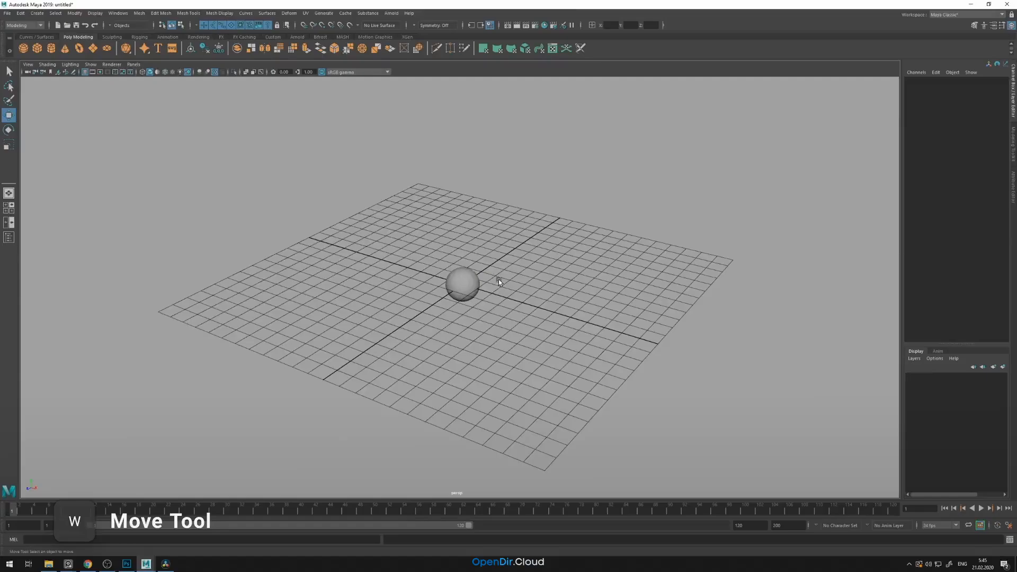
left_click(471, 283)
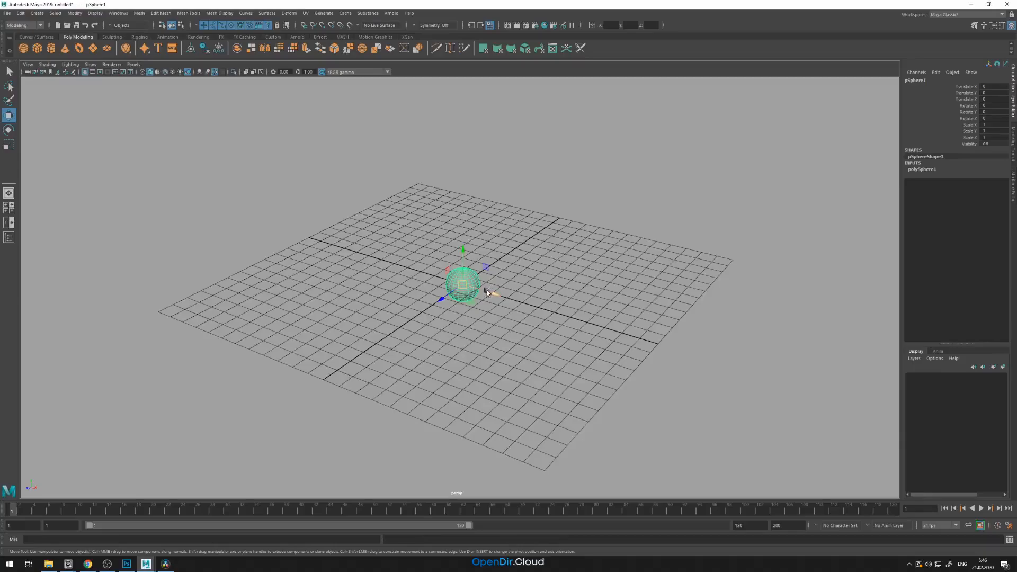
left_click_drag(485, 292, 457, 293)
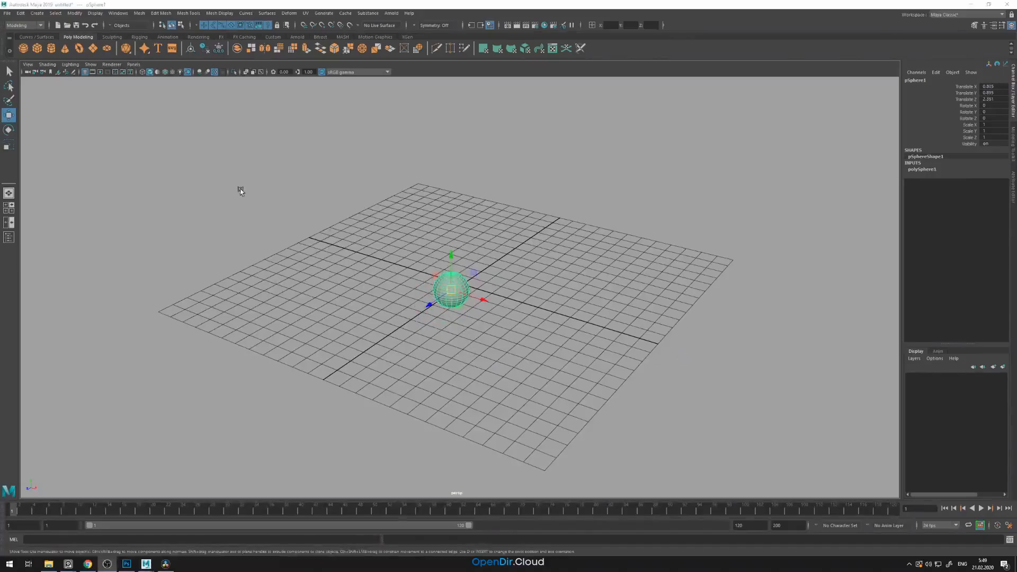
left_click(237, 188)
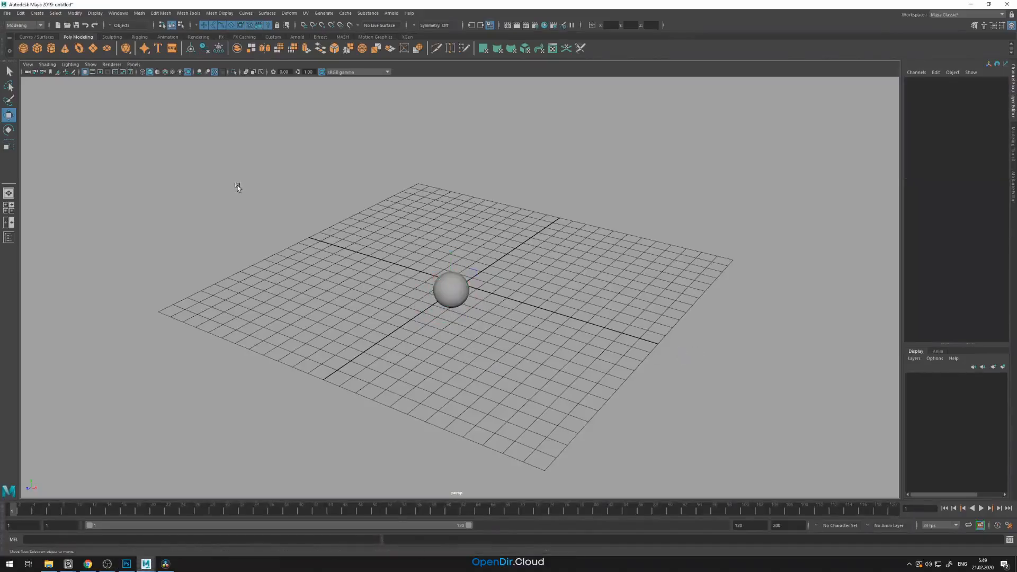
Step: Rotate the sphere freely with the Rotate tool to about X 2.5, Y 31.4 and Z -17.7 degrees
left_click(9, 133)
left_click(462, 291)
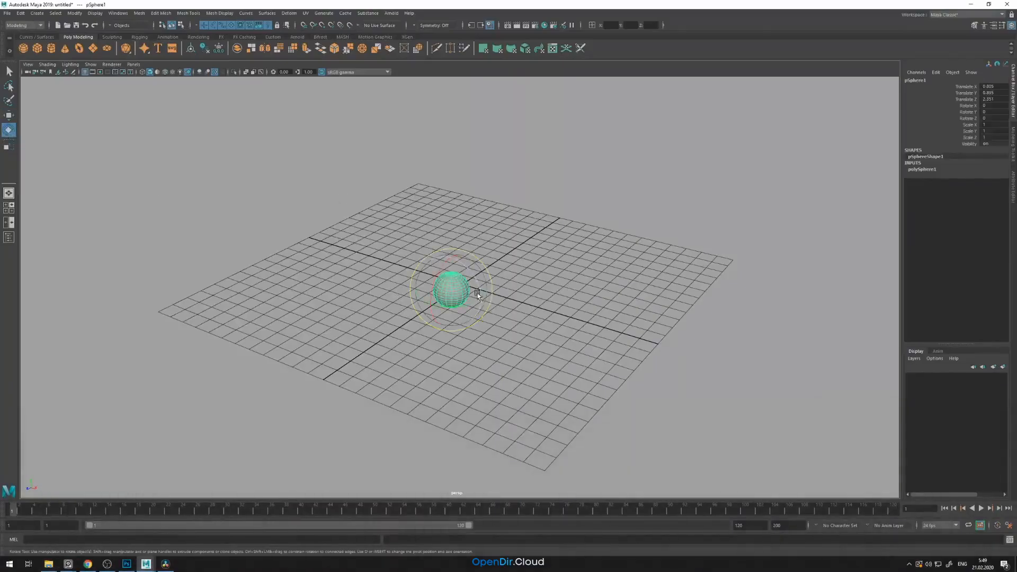
mouse_move(471, 272)
left_mouse_down()
mouse_move(457, 287)
mouse_move(464, 295)
mouse_move(446, 286)
mouse_move(478, 270)
left_mouse_up()
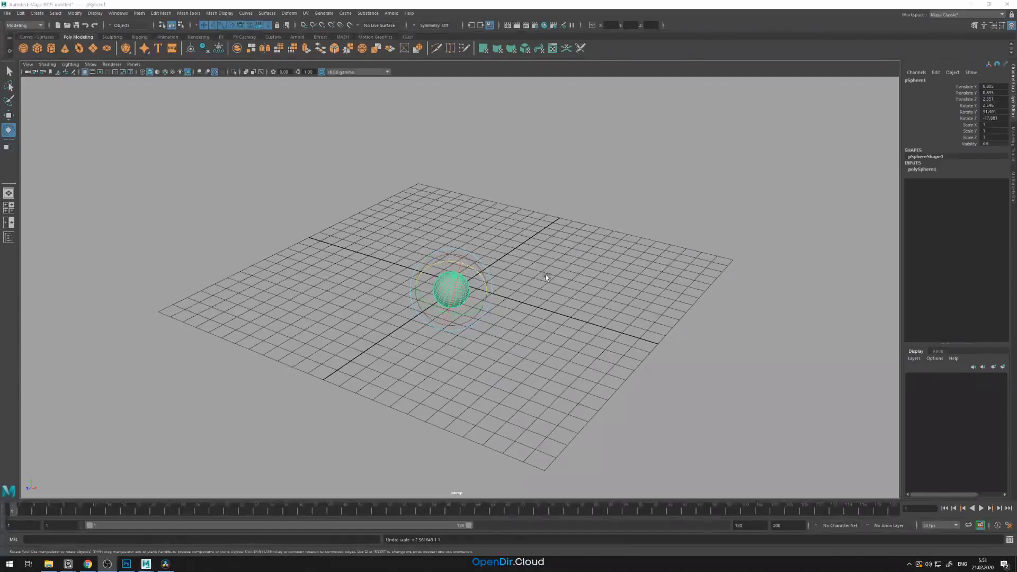
Step: Stretch the sphere with the Scale tool to about 5.2 in X, 1.5 in Y and 3.5 in Z
key("r")
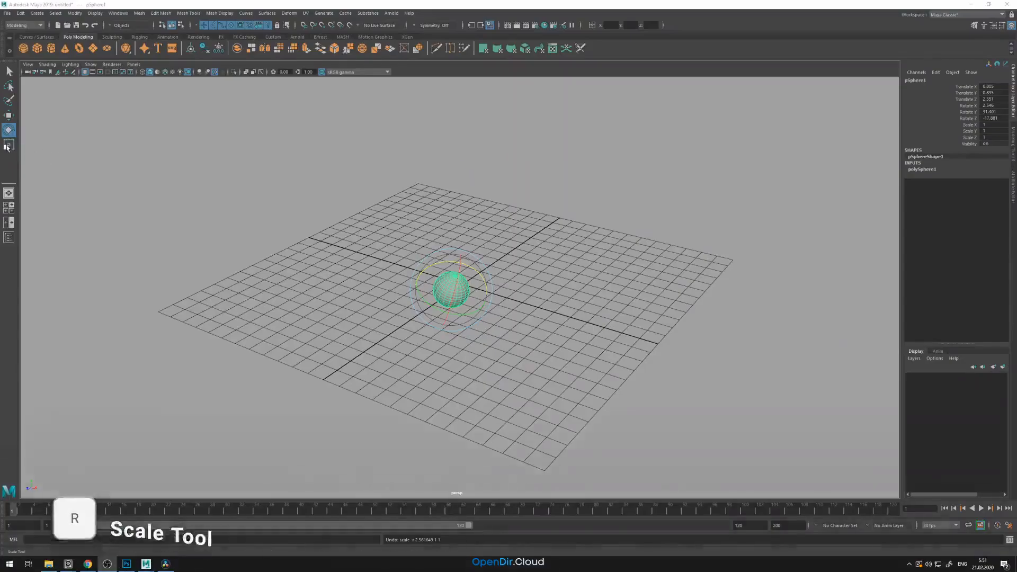
left_click(8, 148)
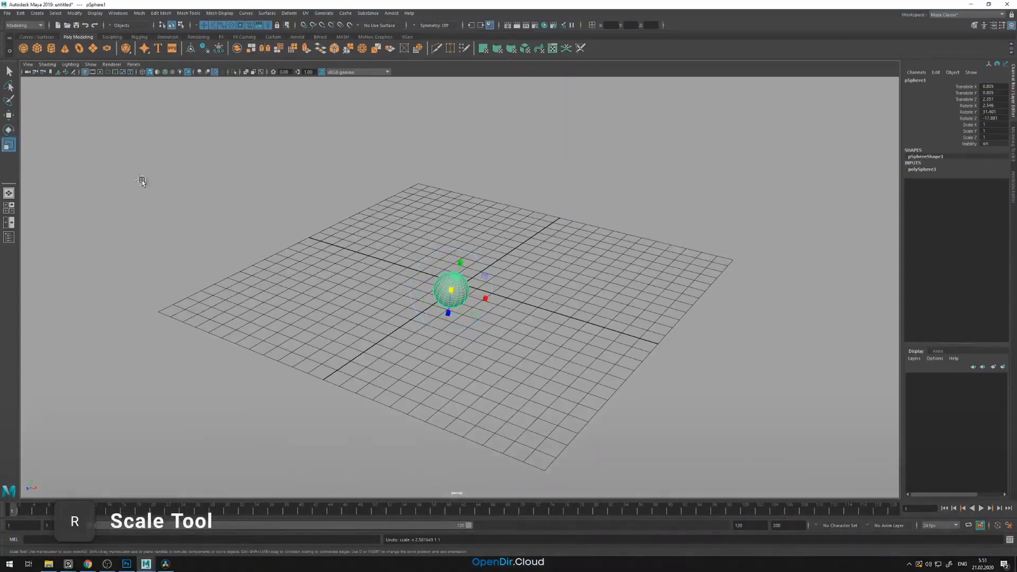
left_click_drag(484, 295, 574, 309)
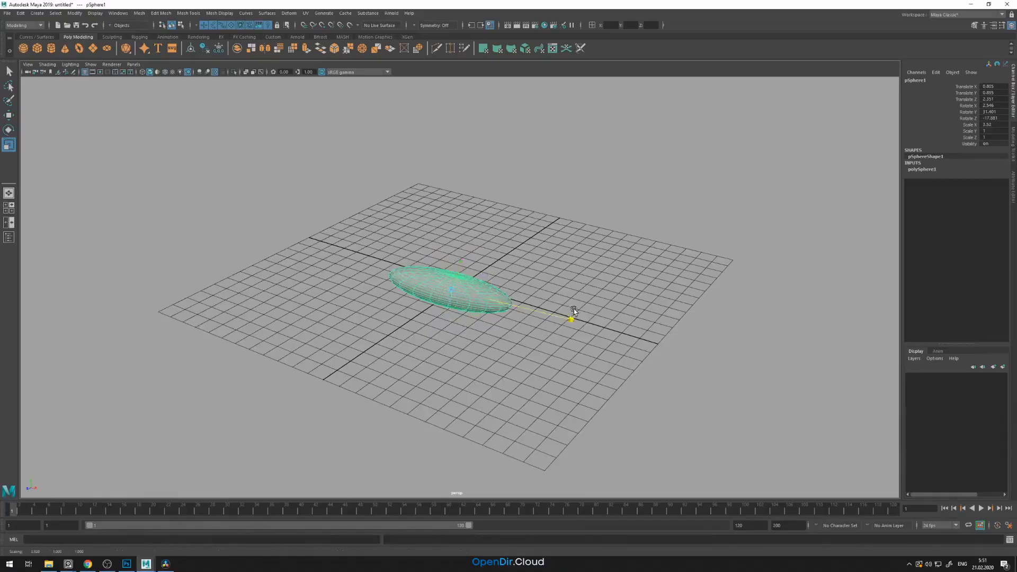
left_click_drag(448, 313, 504, 300)
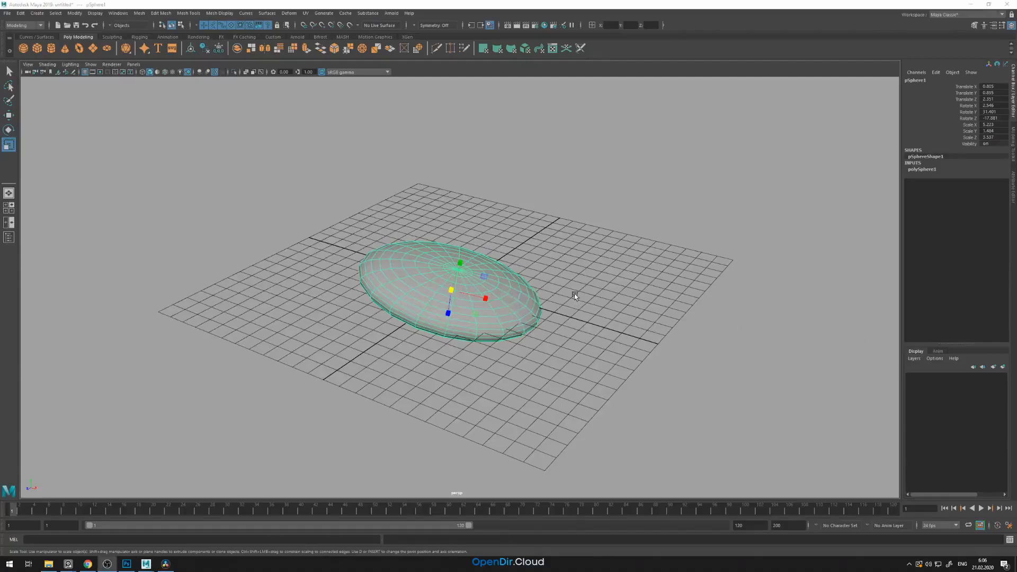
left_click(575, 295)
key("ctrl+z")
Step: Reset the sphere by setting all Translate and Rotate values to 0 and all Scale values to 1
left_click(988, 85)
left_click_drag(988, 85, 995, 117)
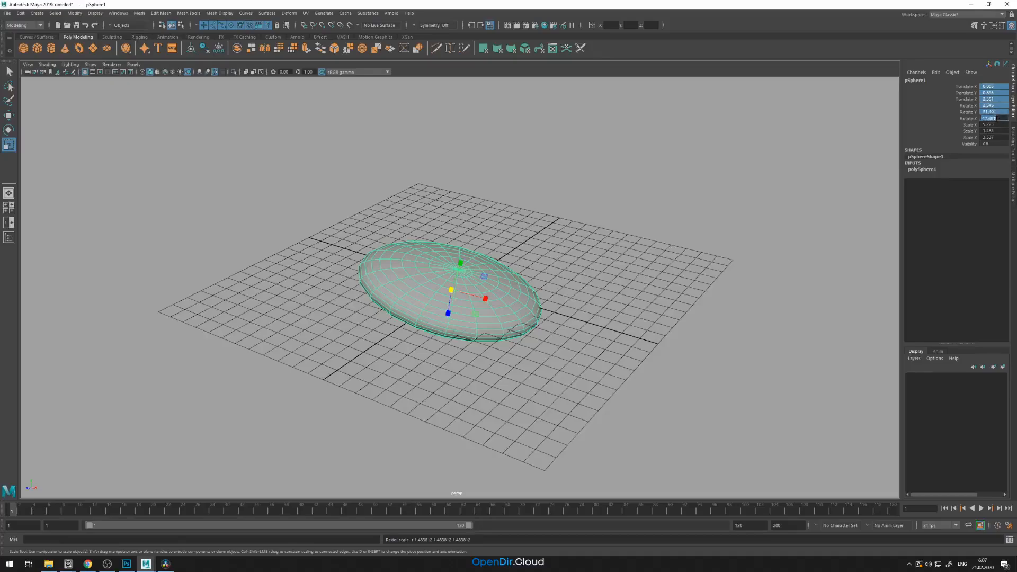
type("0")
key("Return")
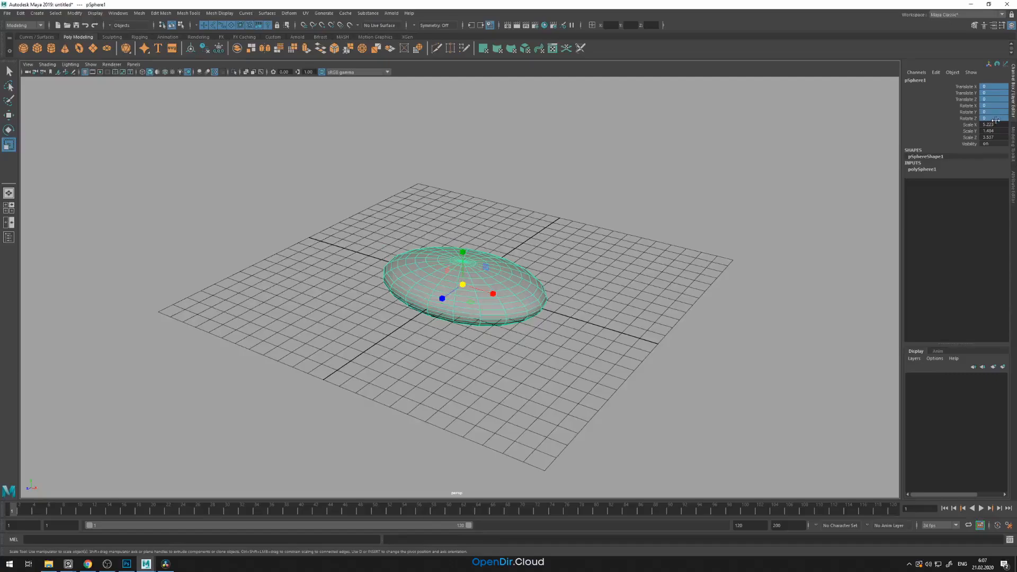
left_click_drag(990, 124, 997, 137)
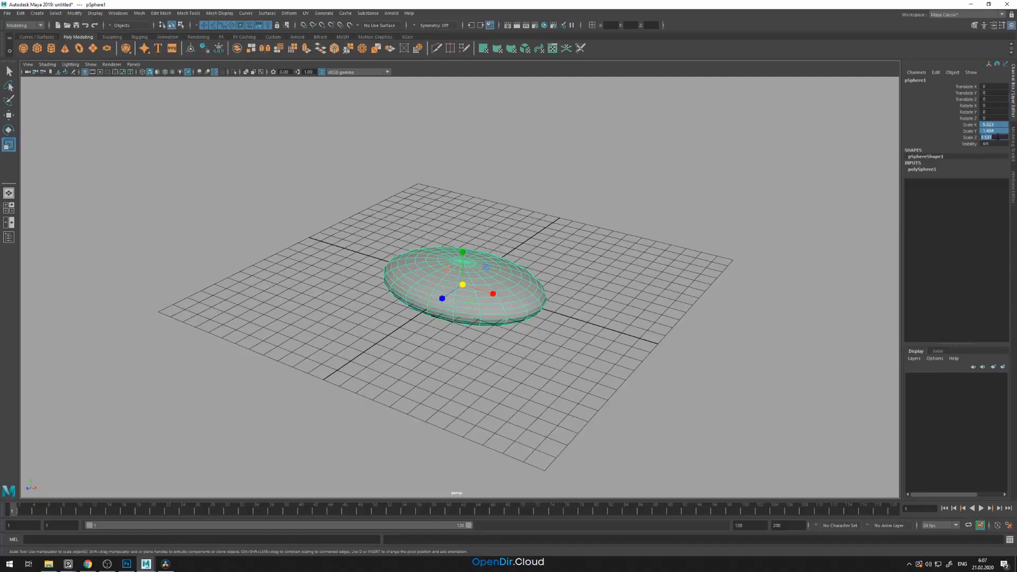
type("1")
key("Return")
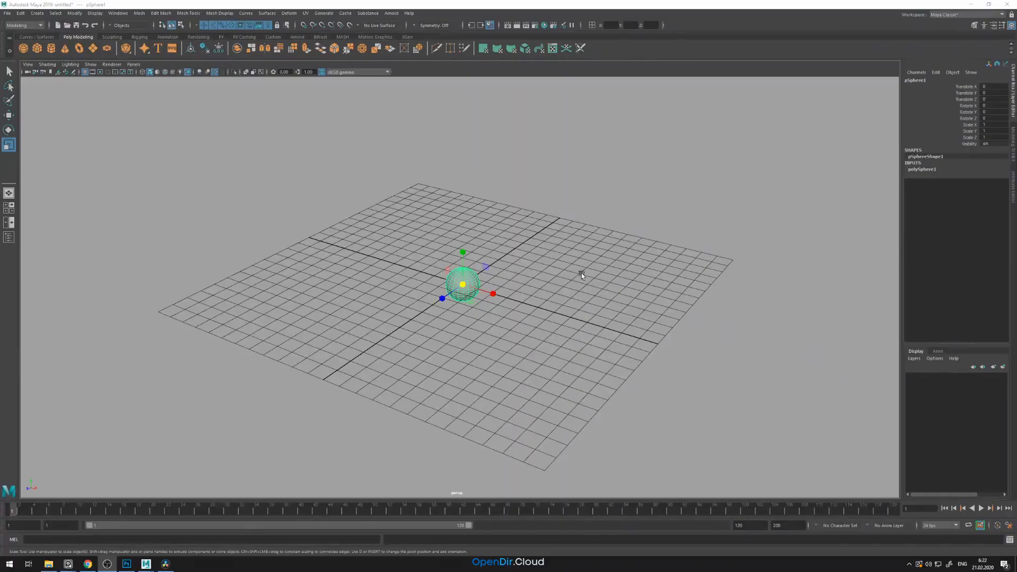
Step: Create a polygon cube and move it along the Z axis to about -4.4, behind the sphere
left_click(41, 50)
key("w")
left_click_drag(497, 259, 481, 272)
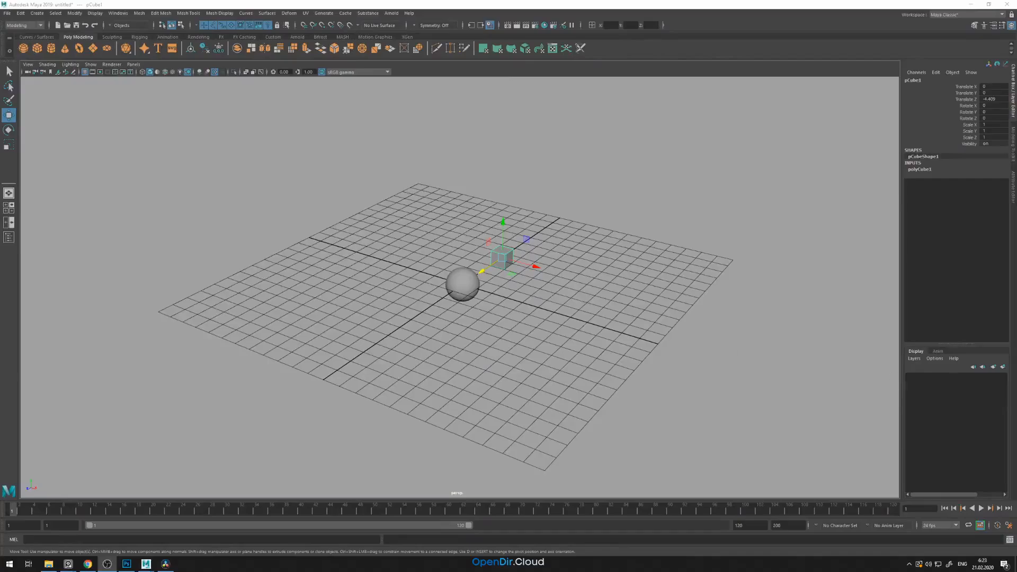
Step: Duplicate the sphere and move the copy along the X axis to about -3.3
left_click(466, 289)
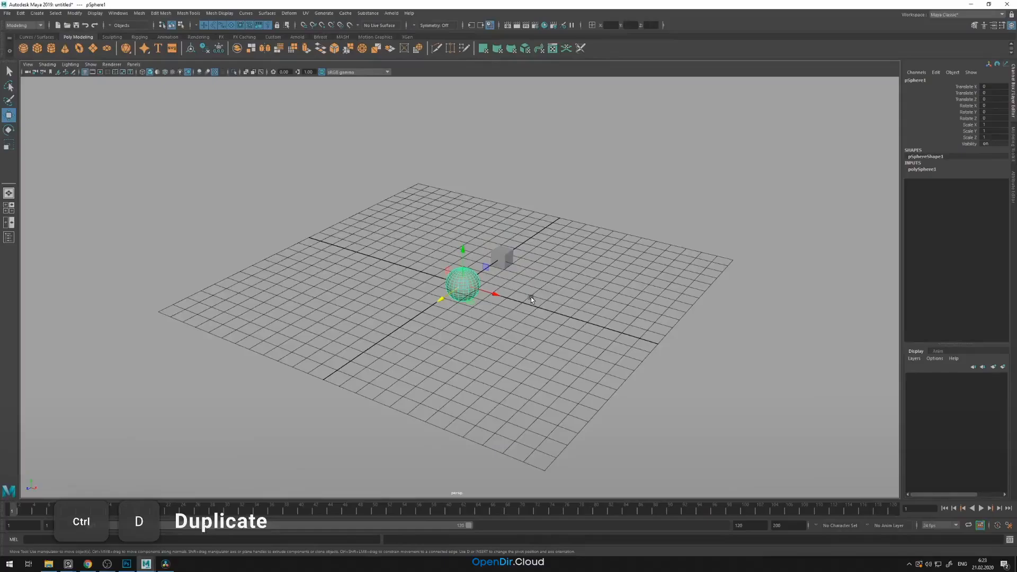
key("ctrl+d")
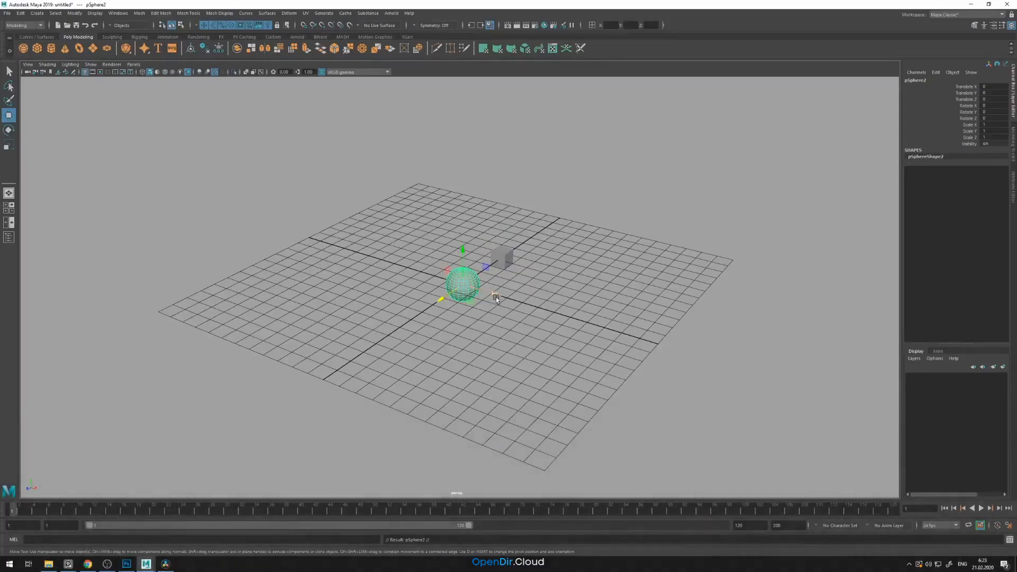
left_click_drag(495, 296, 446, 286)
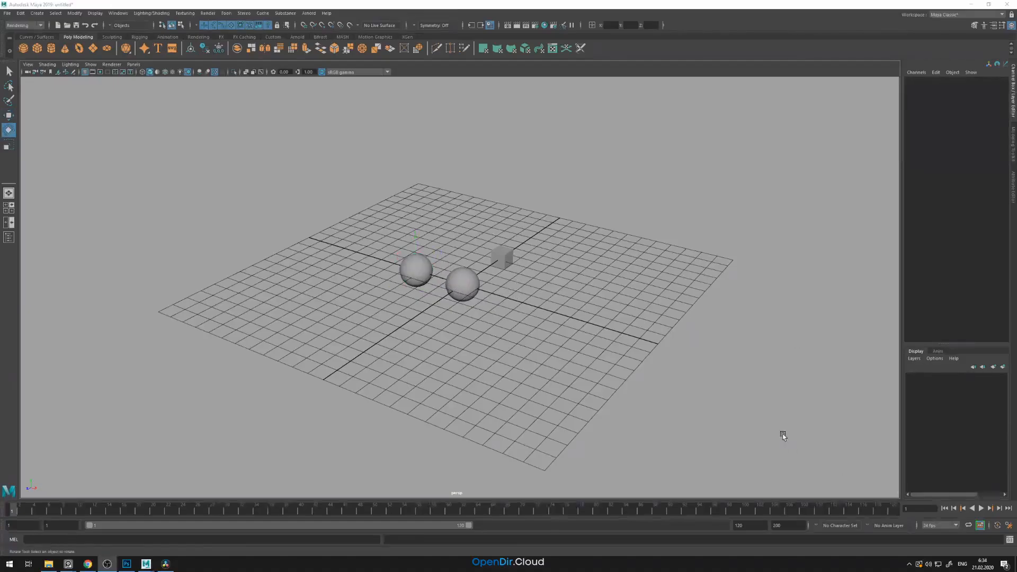
Step: Duplicate the cube and the second sphere together and move the copies about 4.3 along Z and 1.9 up along Y
left_click(500, 257)
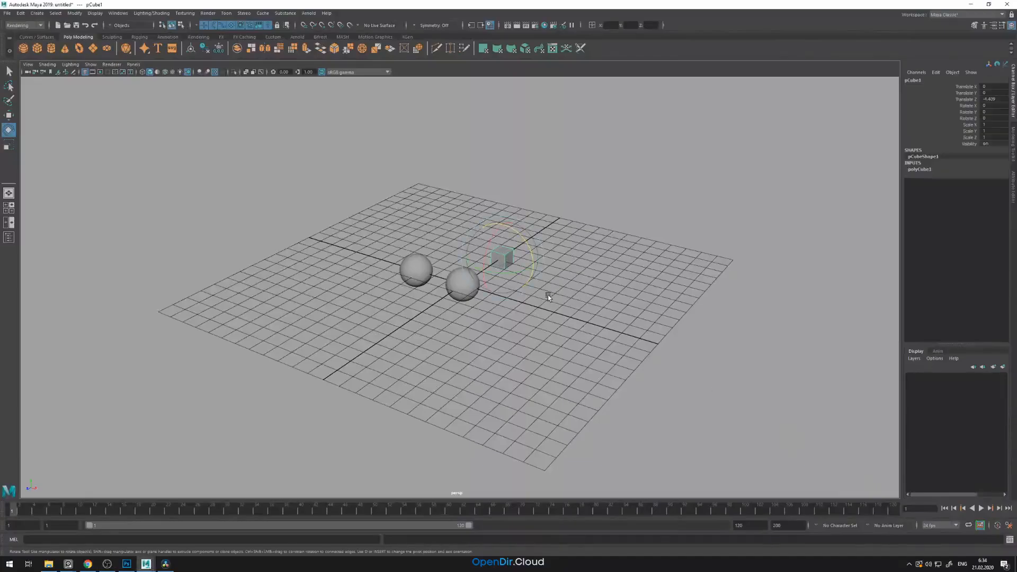
left_click(422, 270)
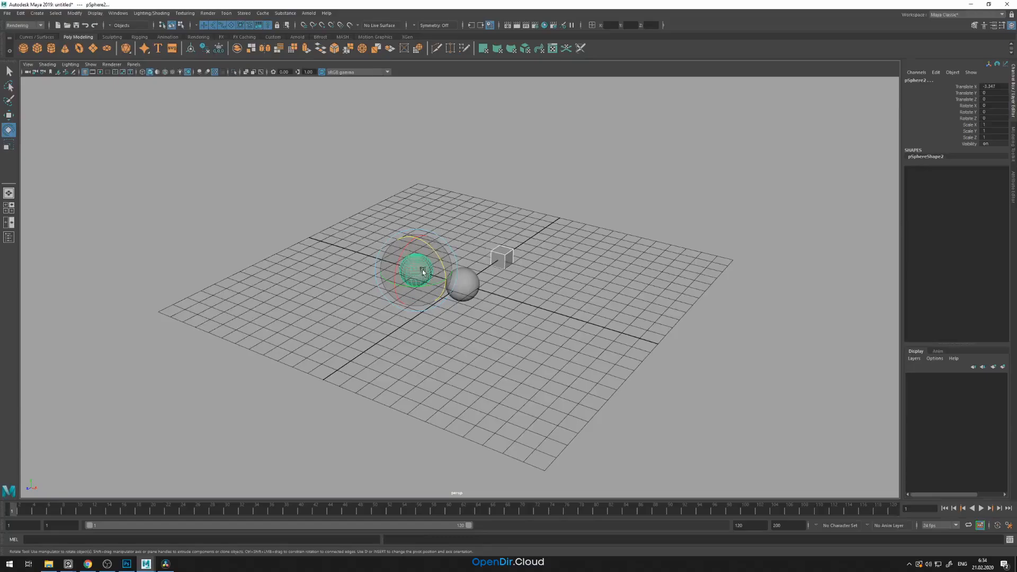
key("ctrl+d")
key("w")
left_click_drag(388, 284, 344, 314)
left_click_drag(369, 265, 365, 233)
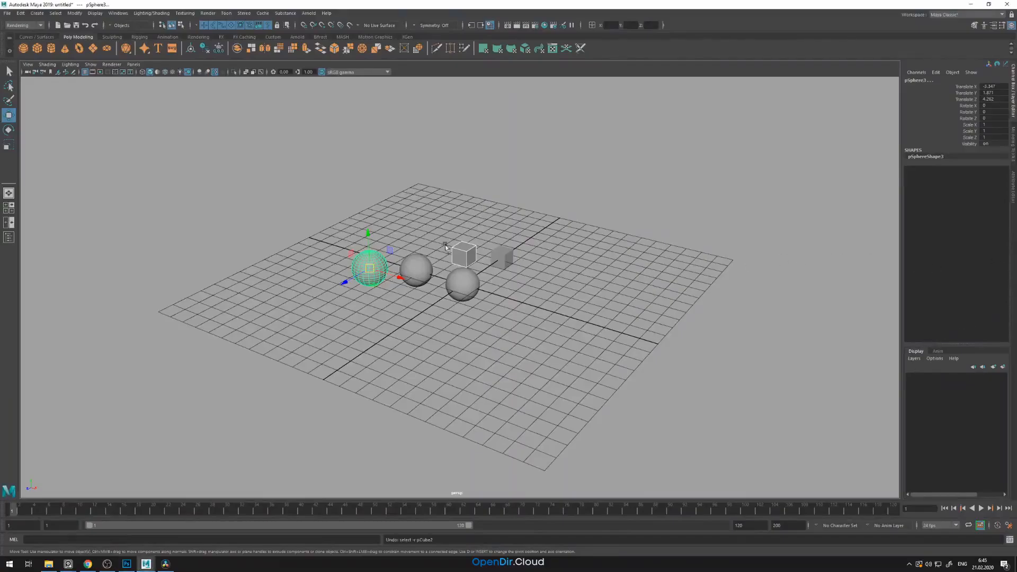
Step: Duplicate the cube above the origin sphere and rotate the copy about -58.5 degrees around Z
left_click_drag(447, 247, 468, 268)
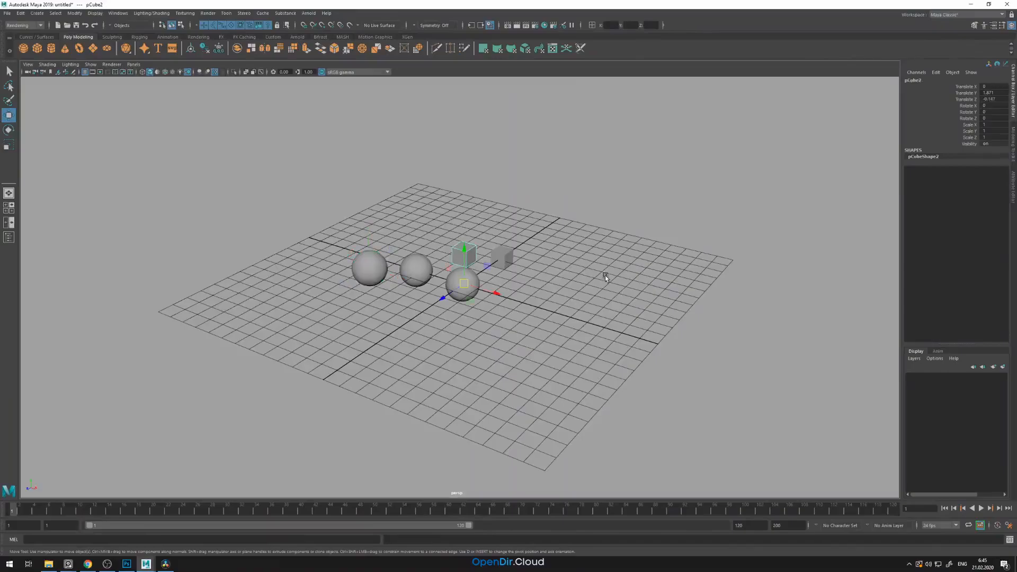
key("ctrl+d")
key("e")
left_click_drag(482, 263, 494, 293)
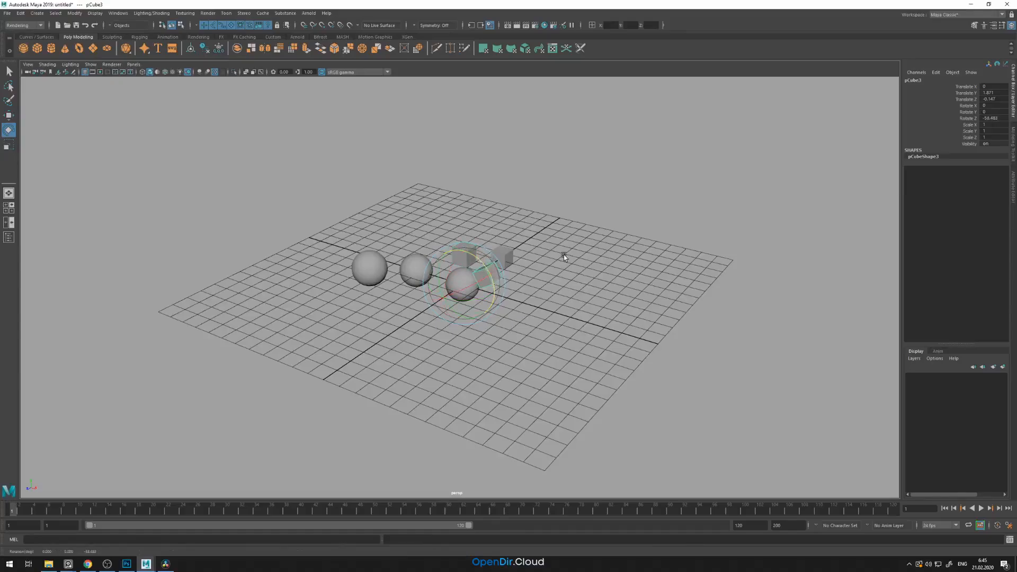
Step: Repeat Duplicate with Transform on the rotated cube to add four more cubes in a ring around the origin sphere
key("shift+d")
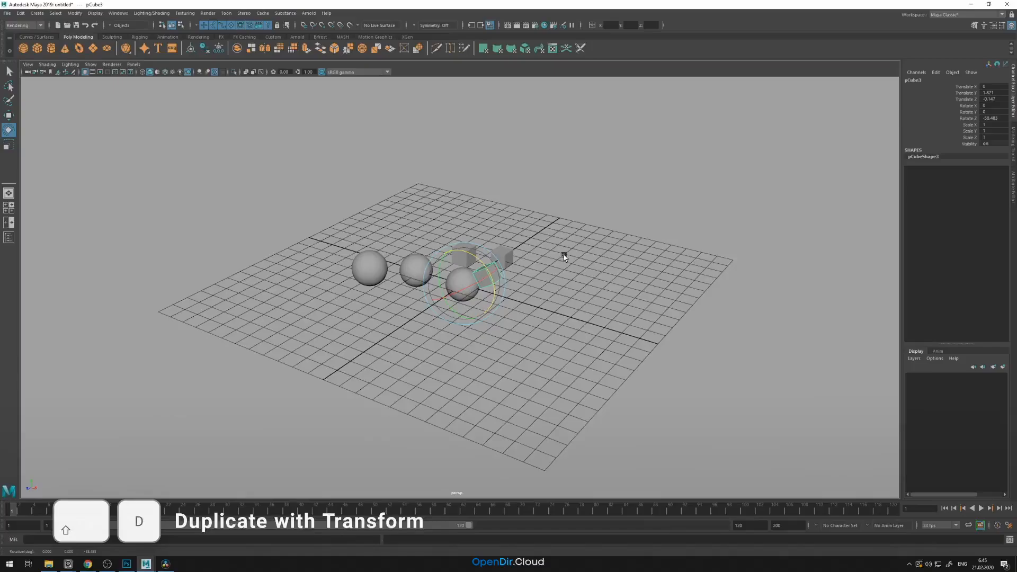
key("shift+d")
key("shift+d")
key("shift+d")
key("shift+d")
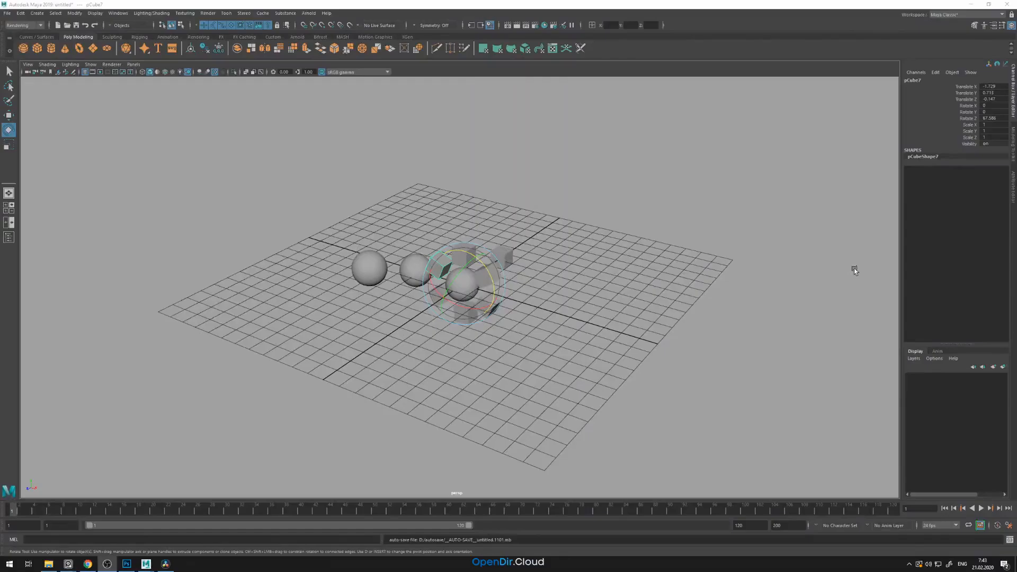
Step: Select the six cubes that ring the origin sphere and group them
left_click(604, 249)
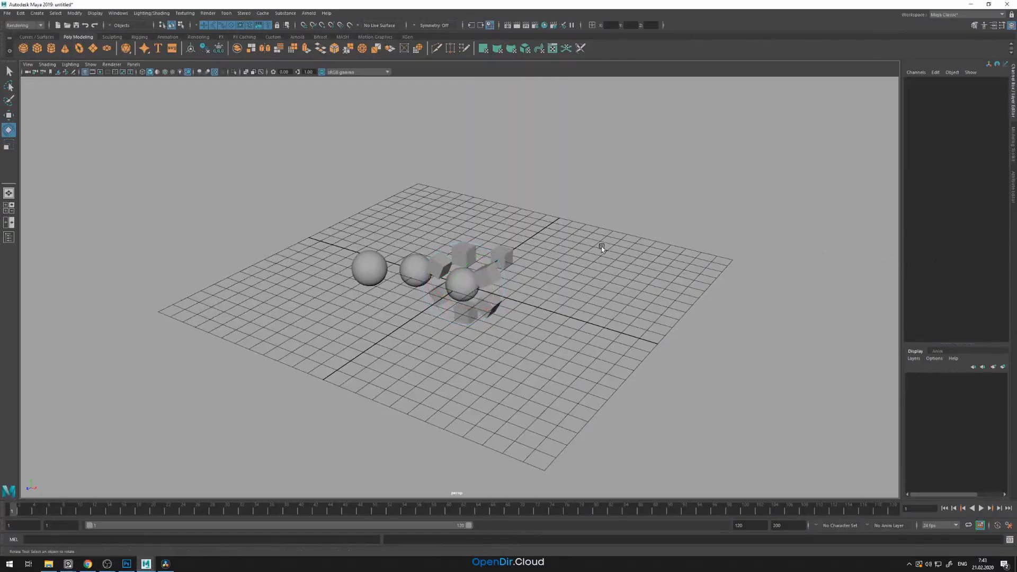
left_click(462, 254)
key("q")
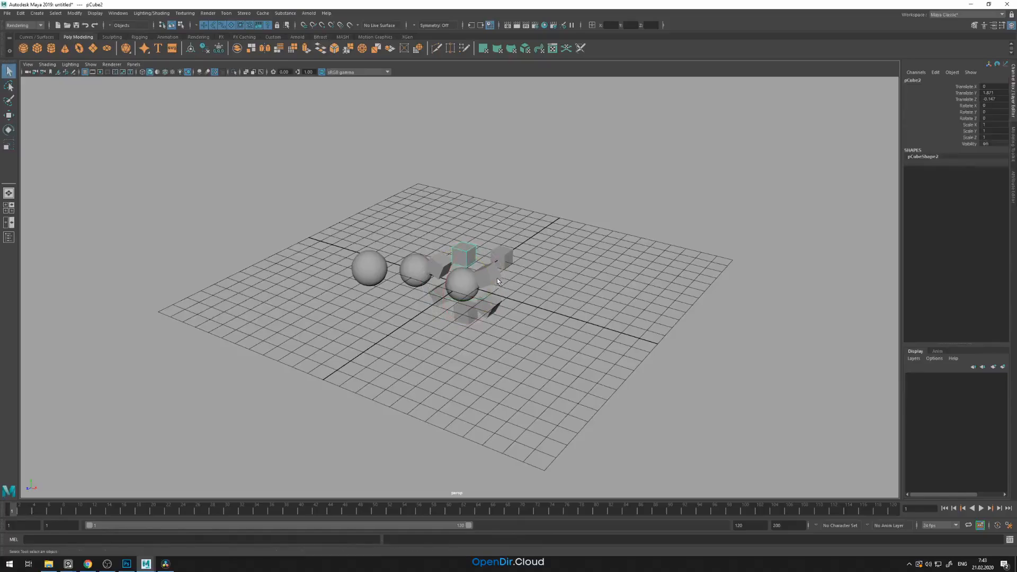
left_click(494, 278, "shift")
left_click(492, 308, "shift")
left_click(465, 319, "shift")
left_click(439, 297, "shift")
left_click(436, 266, "shift")
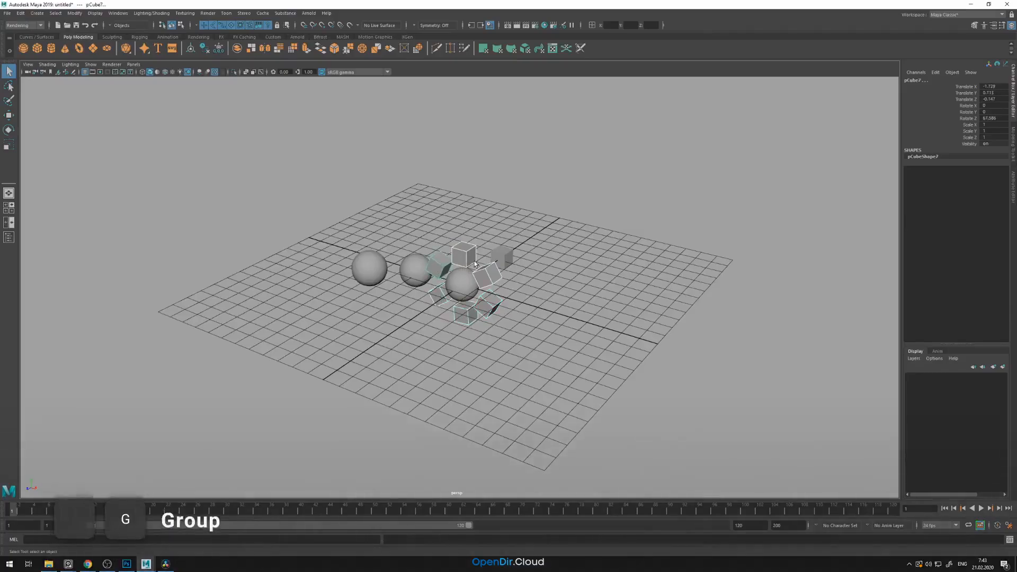
key("ctrl+g")
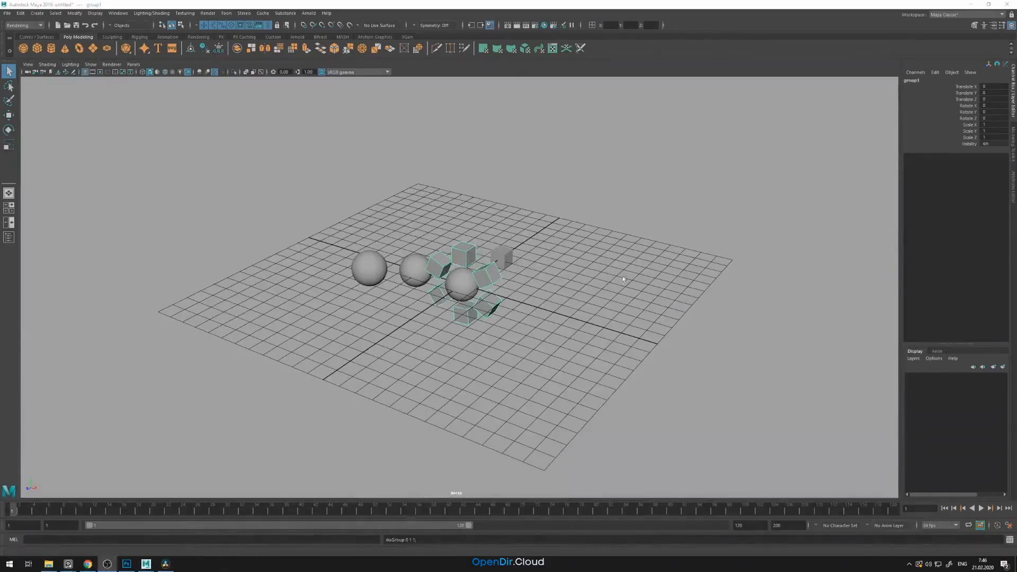
Step: Show the Outliner beside the viewport and expand the cube group in it
left_click(934, 247)
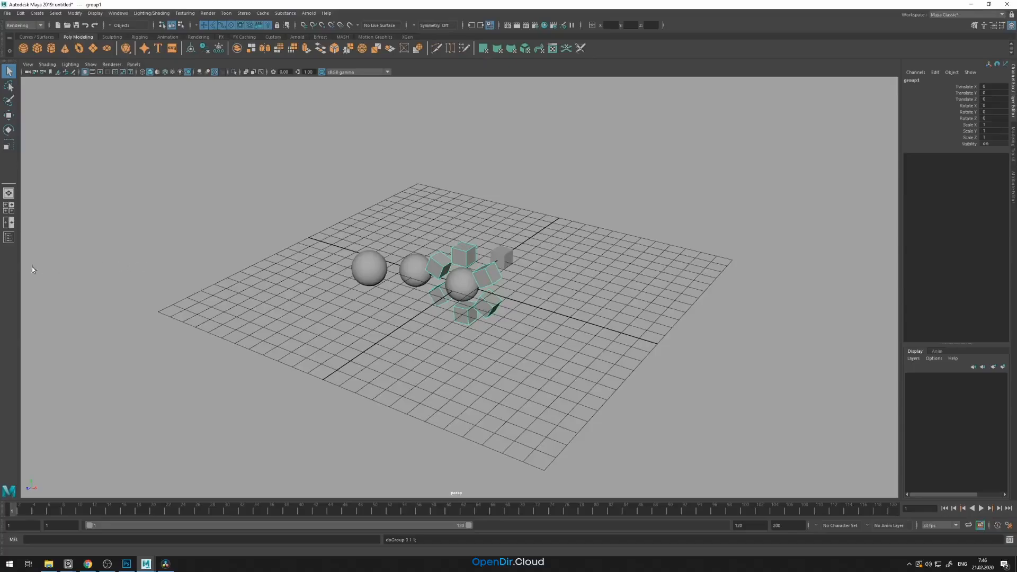
left_click(8, 238)
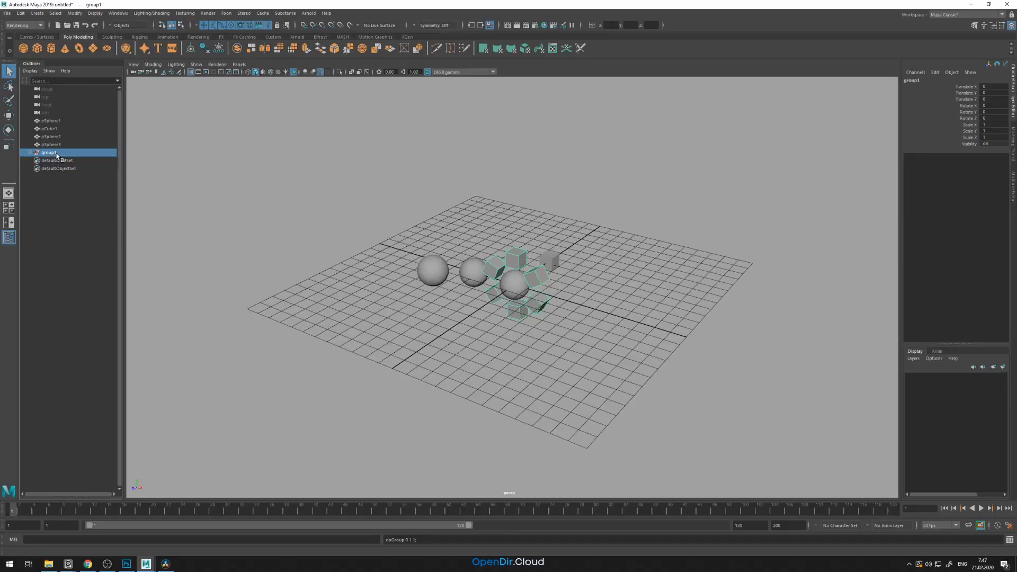
left_click(30, 152)
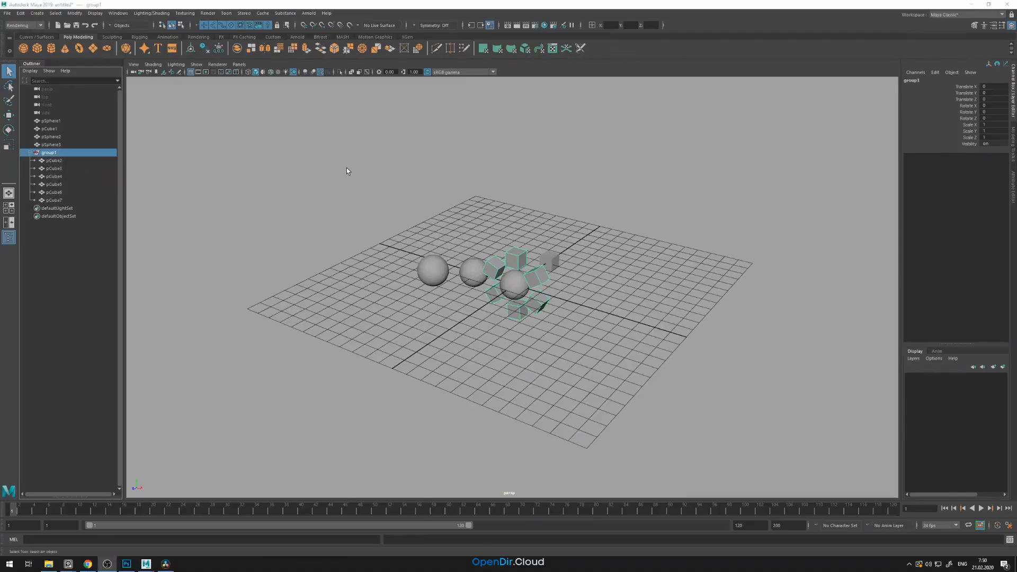
Step: Go through the group's first four cubes one by one in the Outliner and reselect the whole group
left_click(56, 161)
left_click(56, 168)
left_click(58, 177)
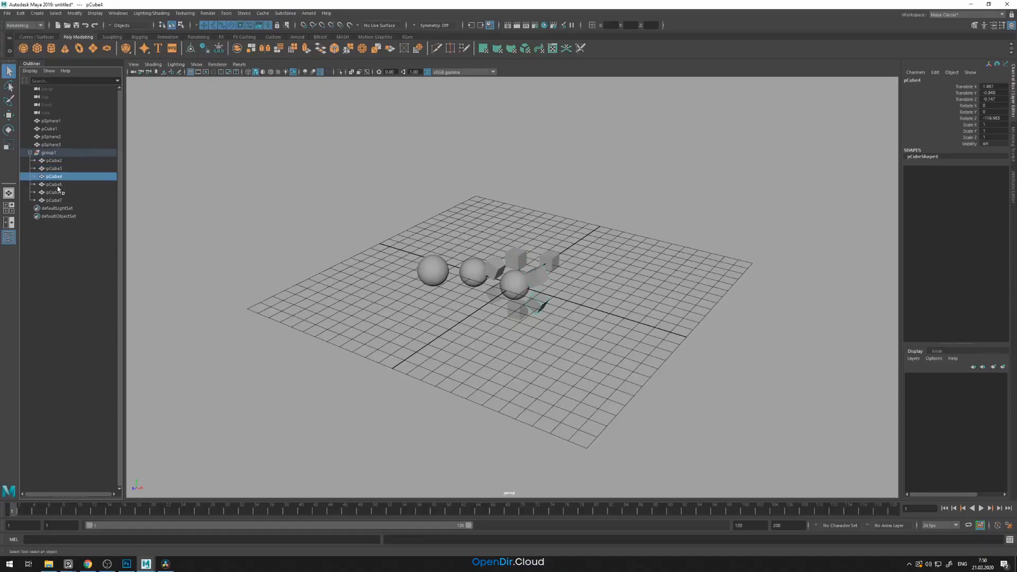
left_click(57, 185)
left_click(52, 153)
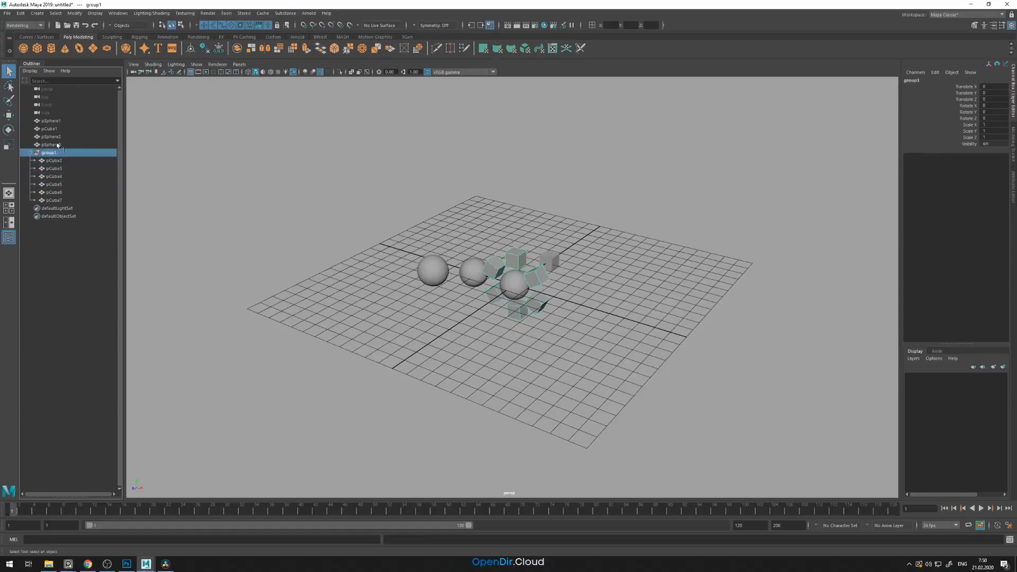
Step: Rename pSphere1 to Test in the Outliner
double_click(57, 121)
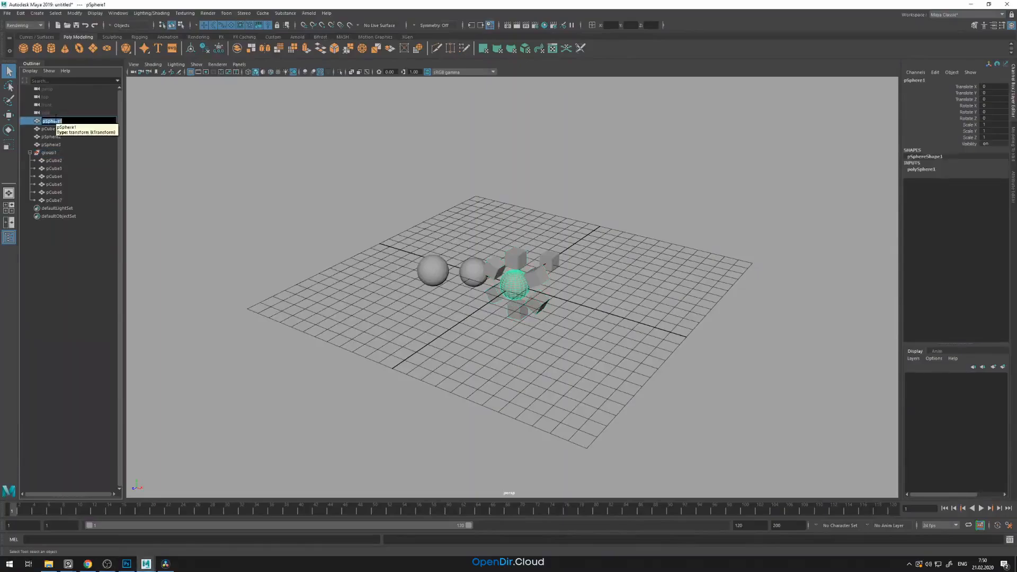
type("Test")
key("Return")
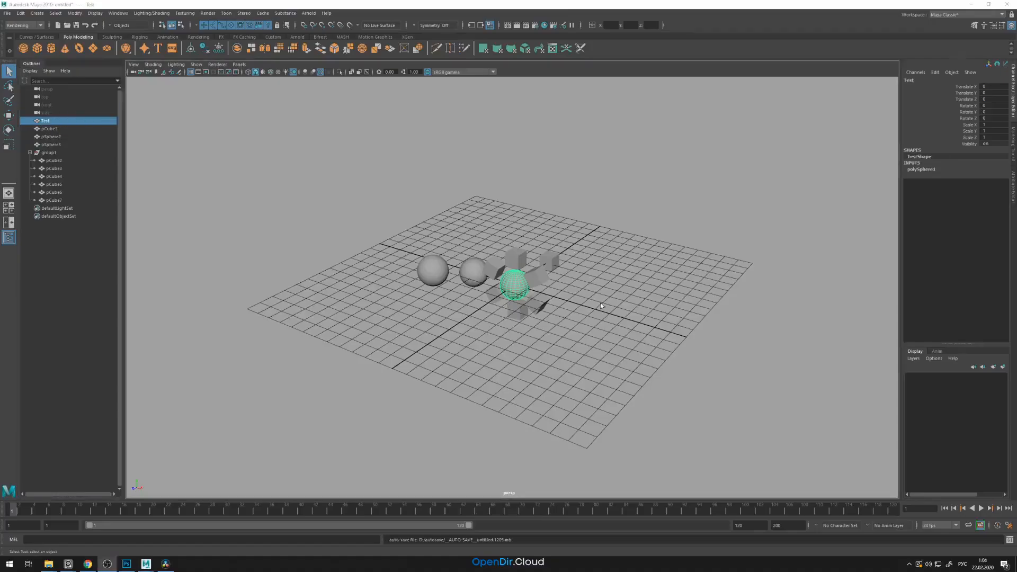
Step: Hide the Outliner and delete all spheres and cubes from the scene
right_click_drag(568, 263, 614, 286, "alt")
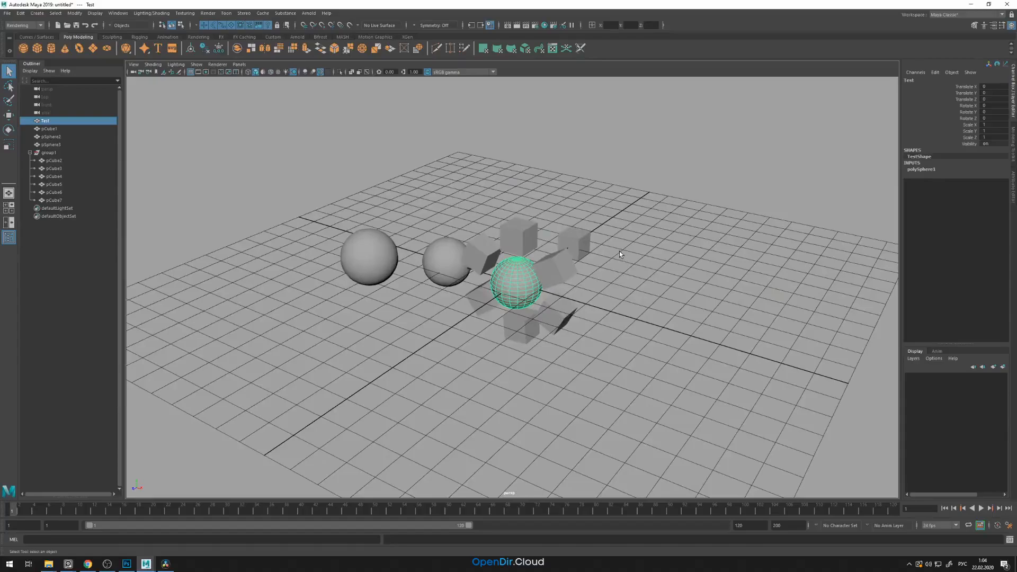
right_click_drag(523, 268, 578, 266, "alt")
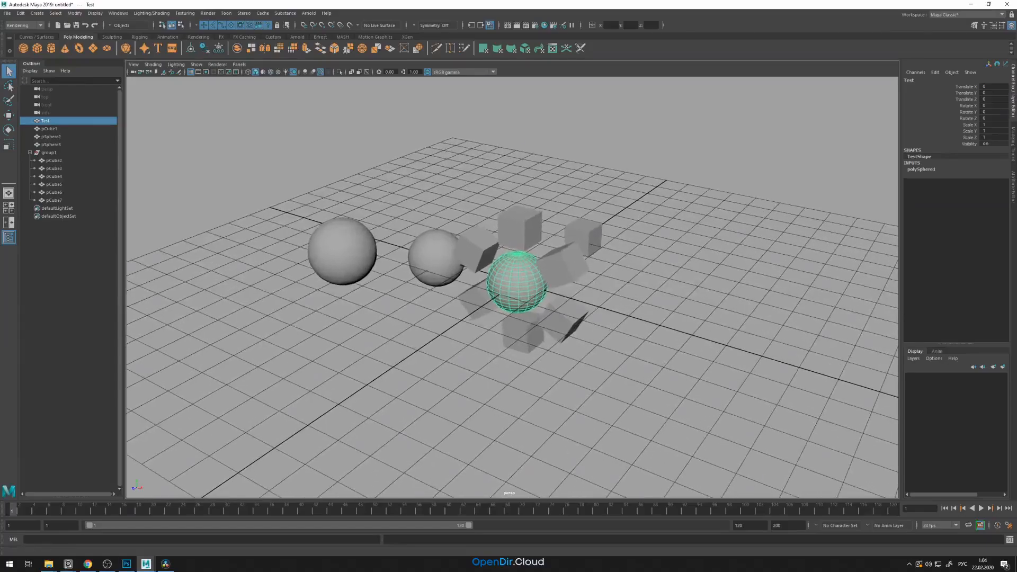
left_click(730, 291)
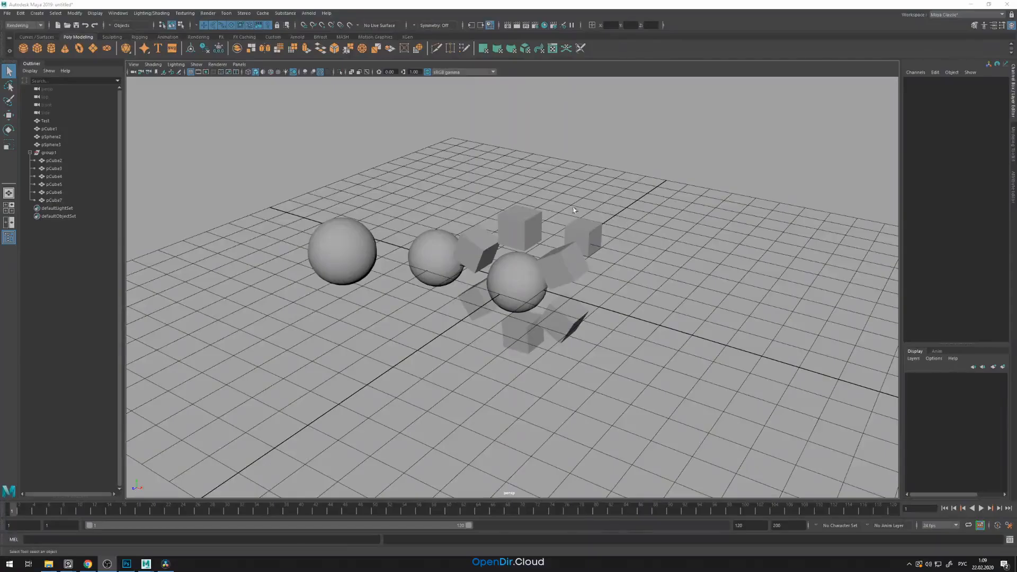
left_click(9, 239)
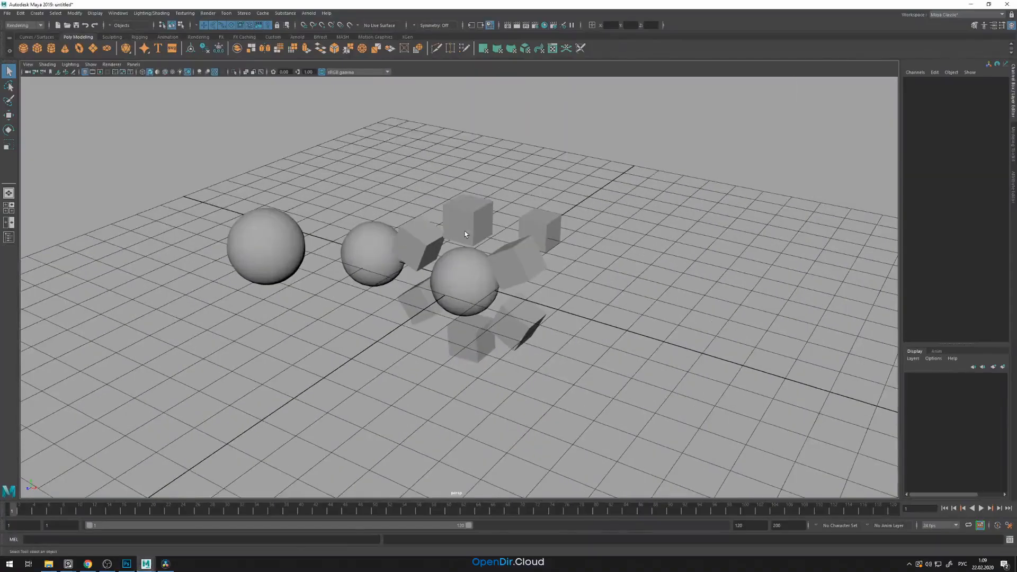
left_click_drag(584, 192, 216, 366)
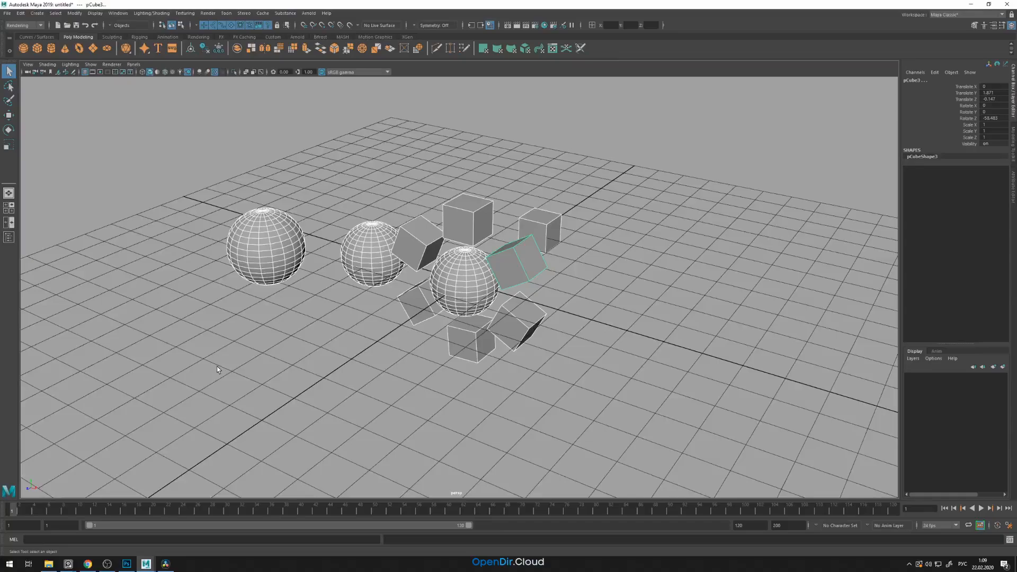
key("Delete")
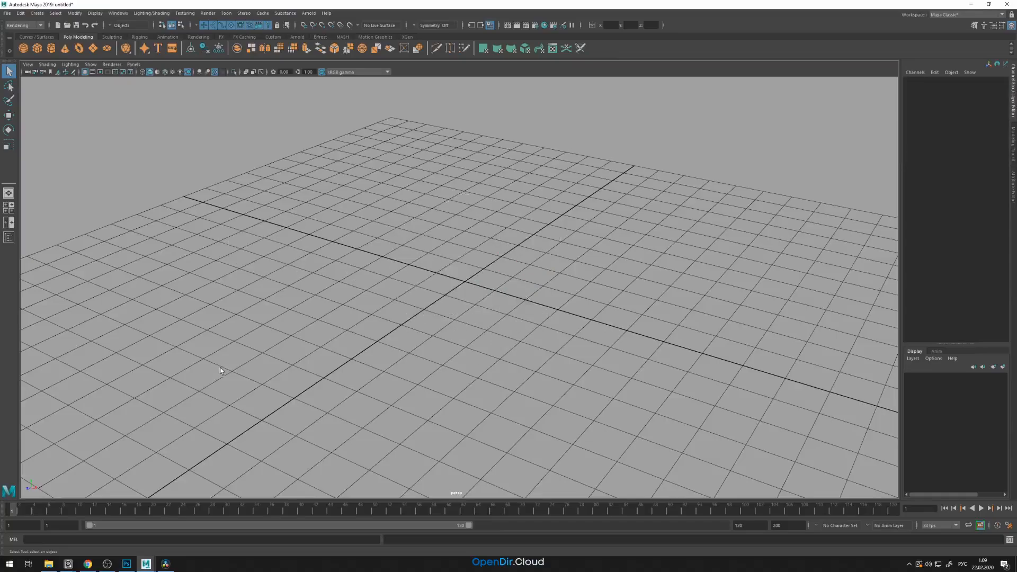
Step: Create a polygon cube at the origin and expand its polyCube1 construction settings
right_click(468, 278, "shift")
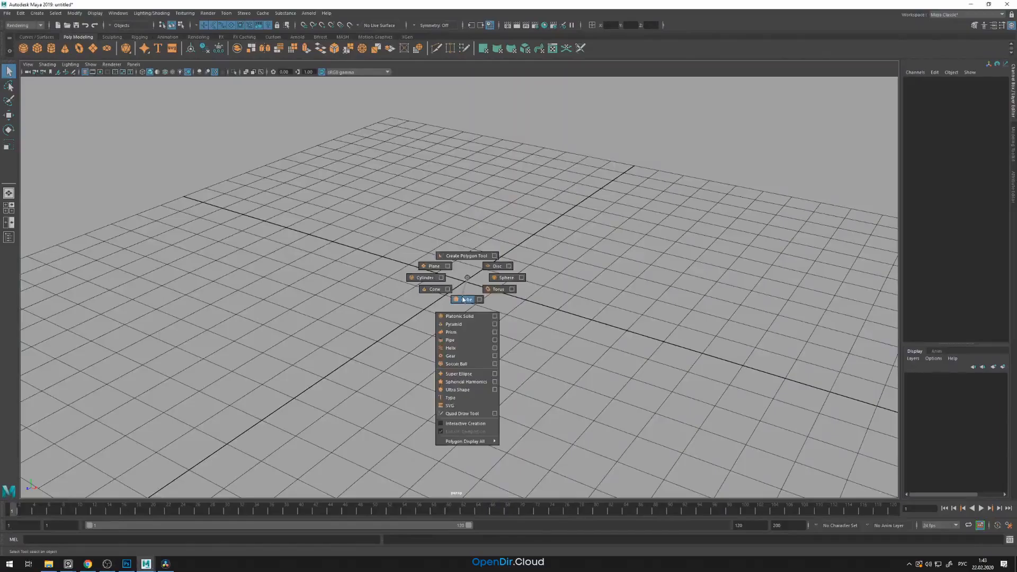
left_click(464, 300)
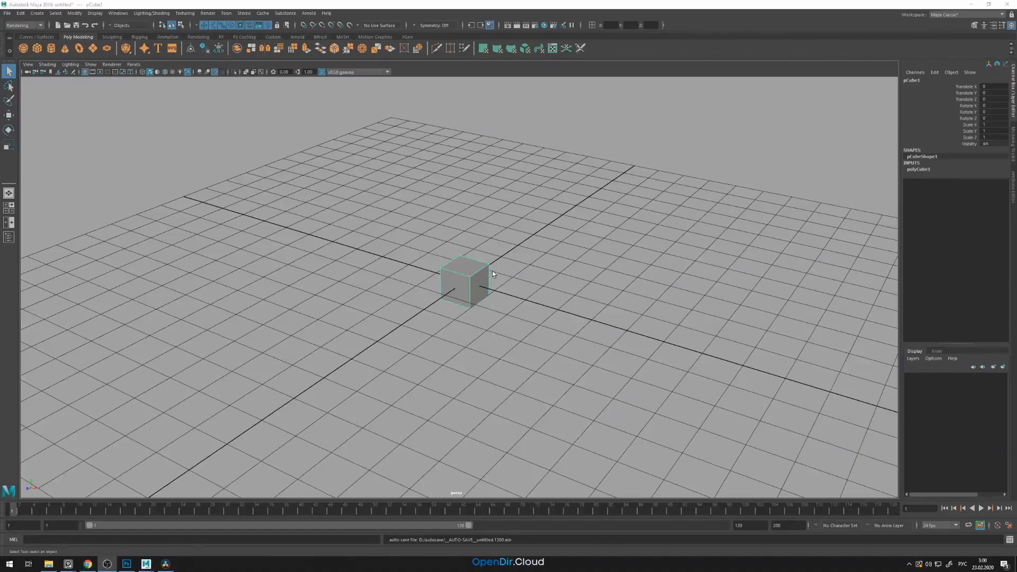
left_click(918, 170)
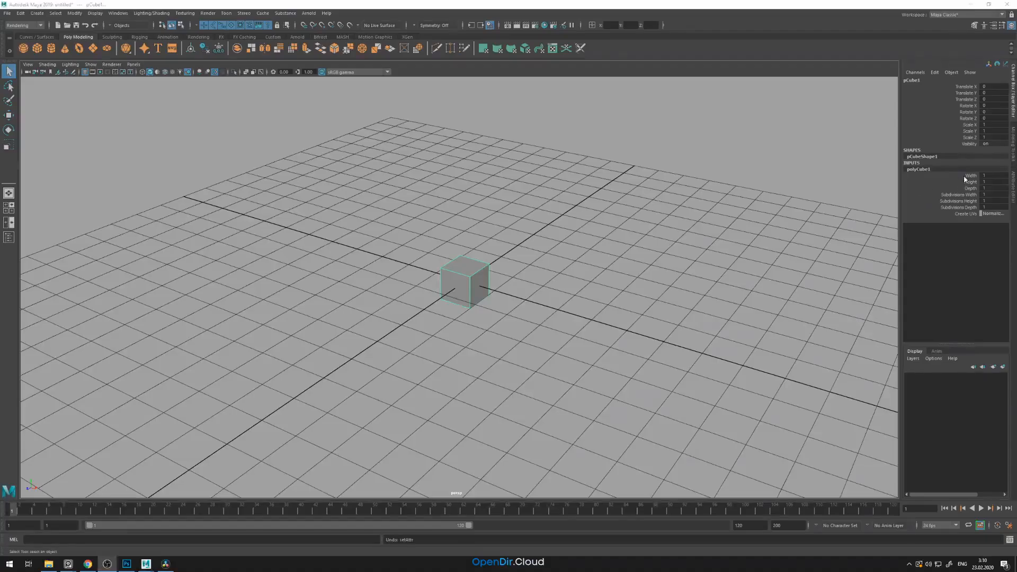
Step: Set the cube's width to 1.5, its height to about 1.6 and its depth to about 2.15
left_click(966, 175)
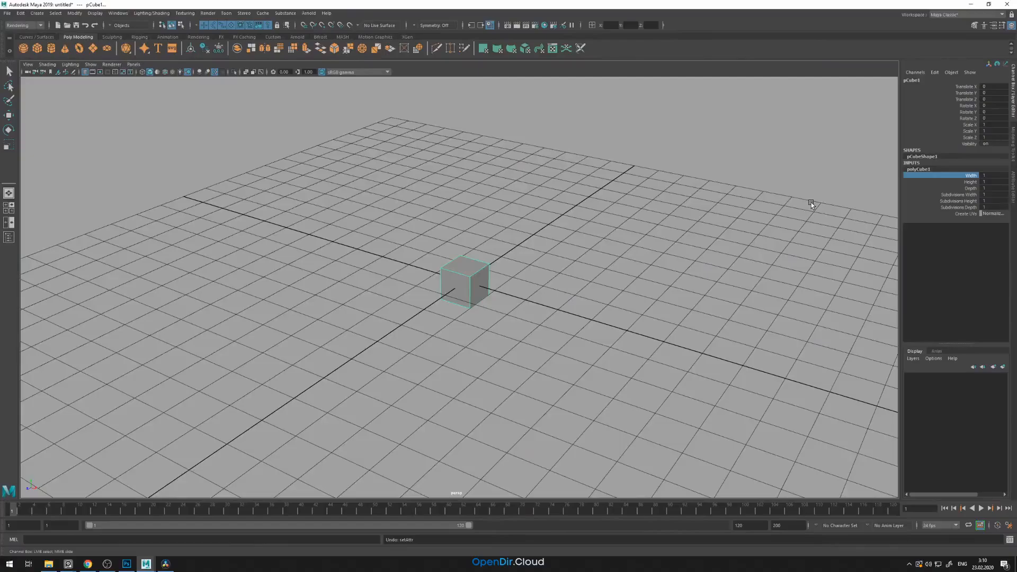
middle_click_drag(820, 185, 845, 183)
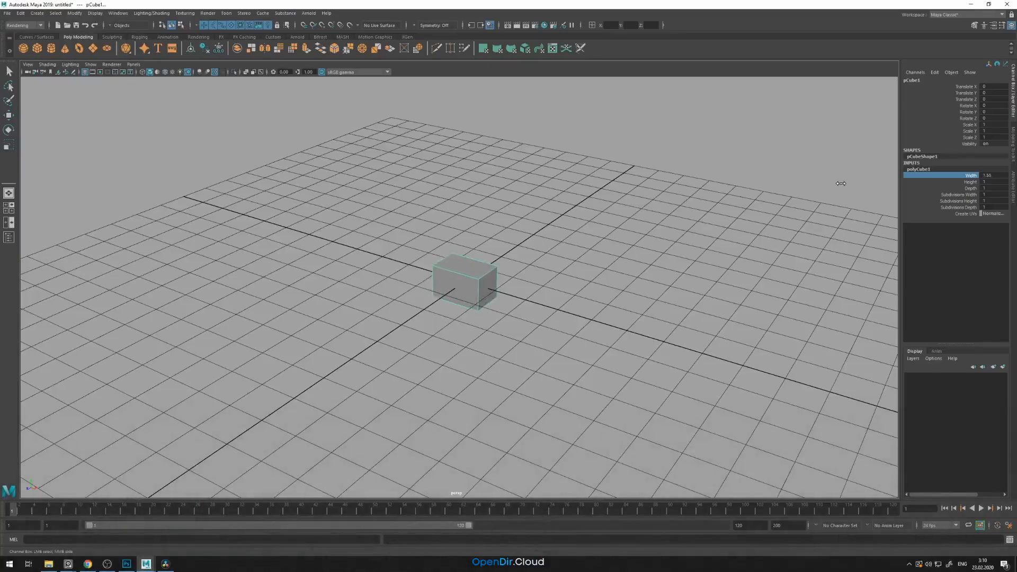
left_click(968, 182)
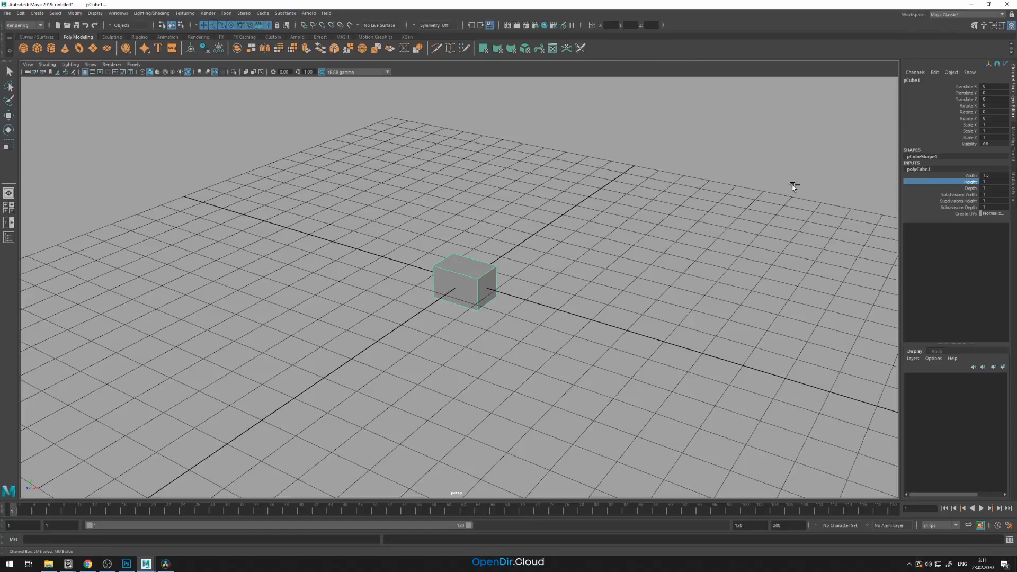
middle_click_drag(806, 182, 837, 200)
left_click(969, 188)
Step: Set the cube's Subdivisions Width and Subdivisions Height to 3 each
left_click(955, 195)
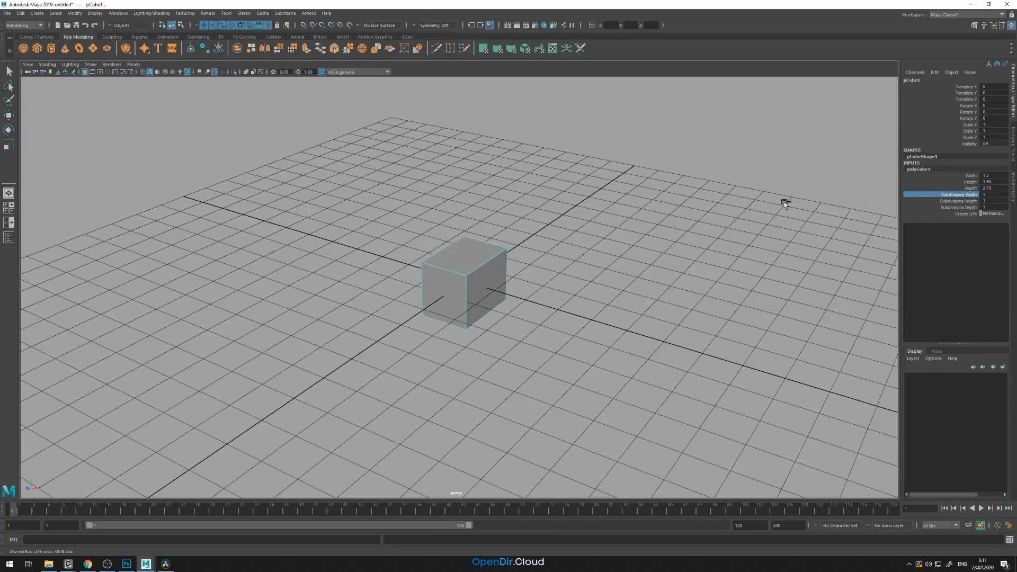
middle_click_drag(728, 195, 879, 214)
left_click(952, 202)
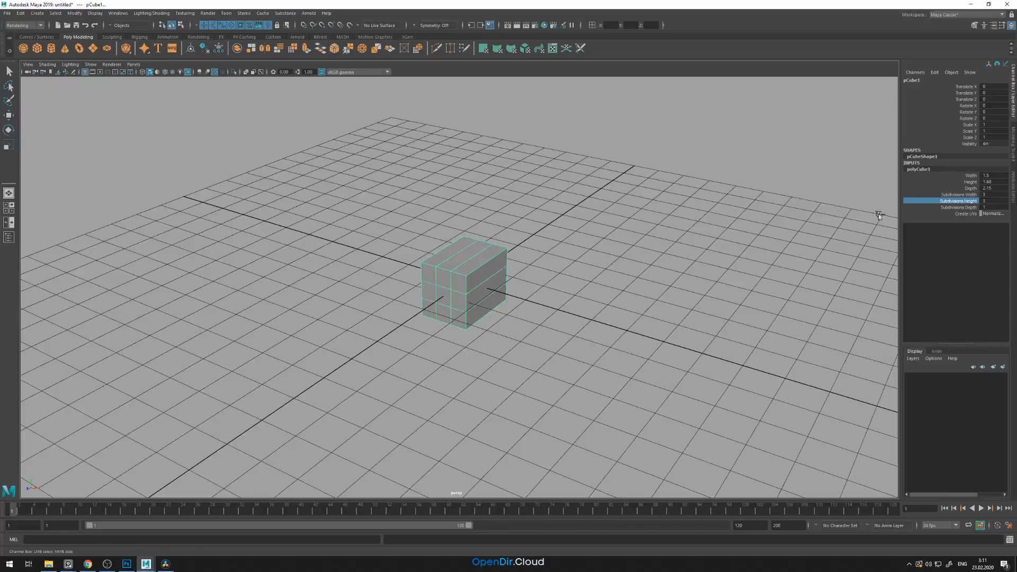
Step: Set the cube's Subdivisions Depth to 3
left_click(958, 207)
middle_click_drag(749, 220, 803, 219)
right_click_drag(476, 273, 579, 301, "alt")
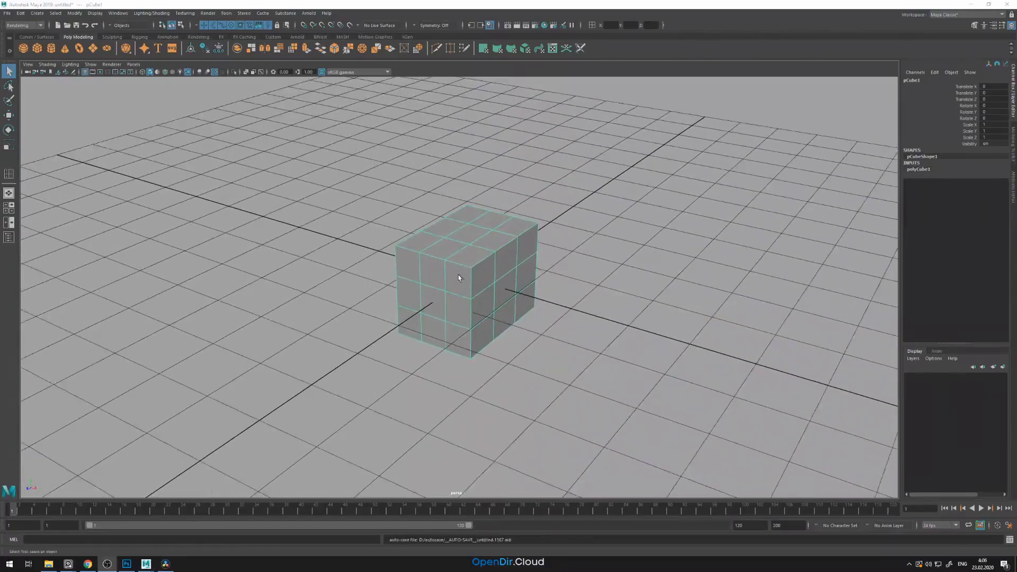
Step: Switch the cube's component selection to edges, to faces and finally to vertices
right_click(476, 266)
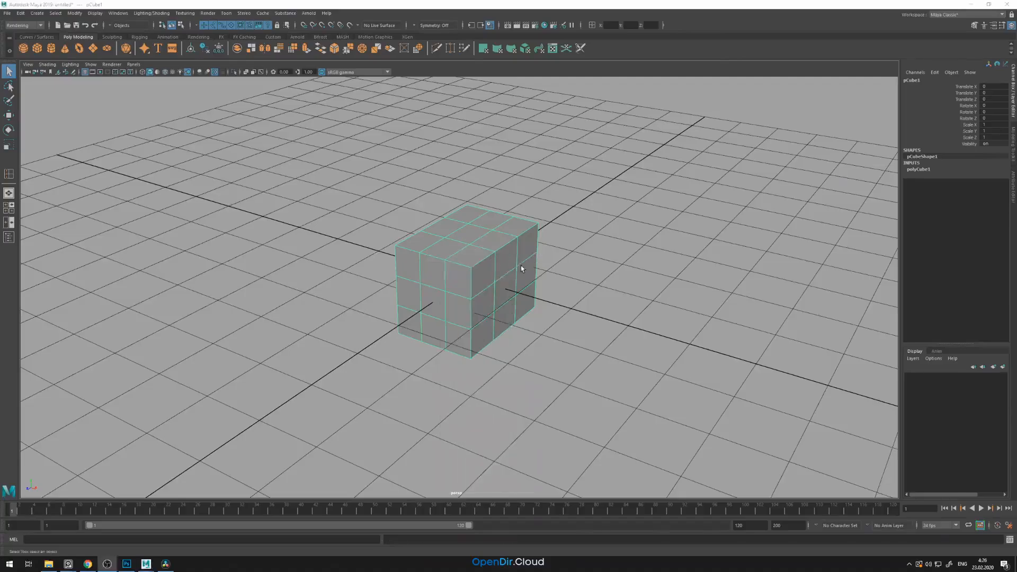
right_click(521, 266)
right_click_drag(521, 267, 490, 236)
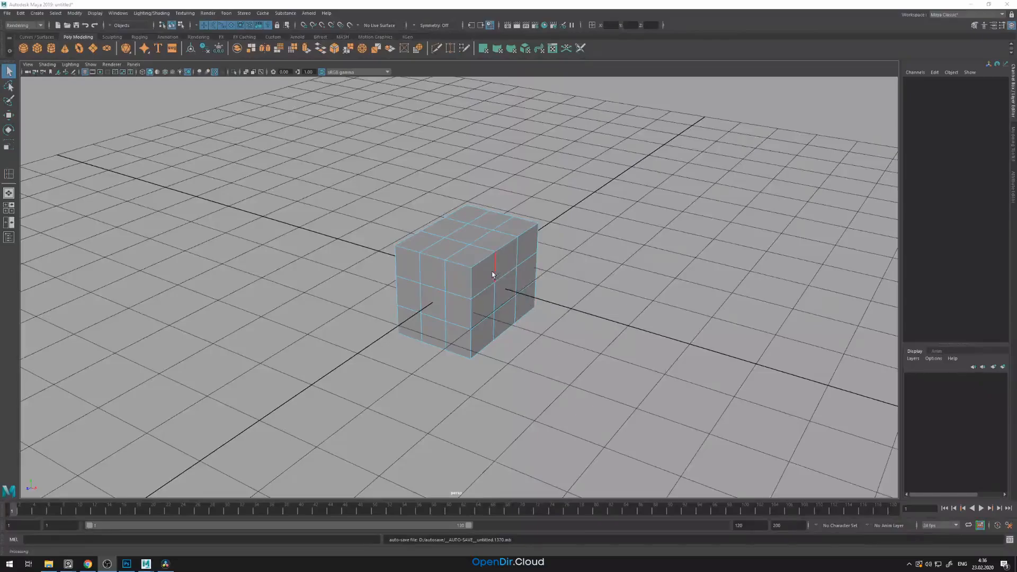
right_click_drag(480, 270, 482, 283)
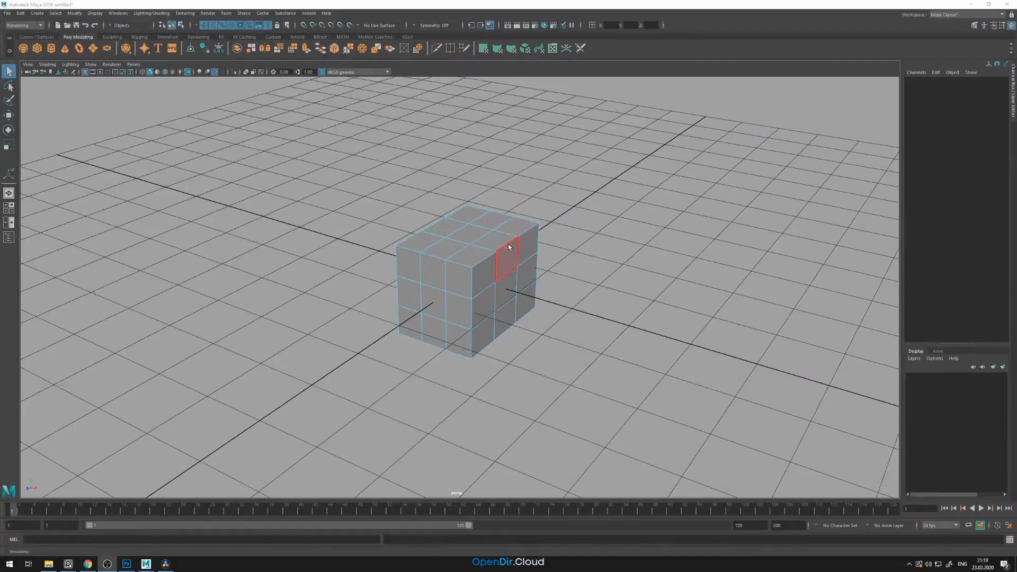
right_click_drag(529, 247, 507, 247)
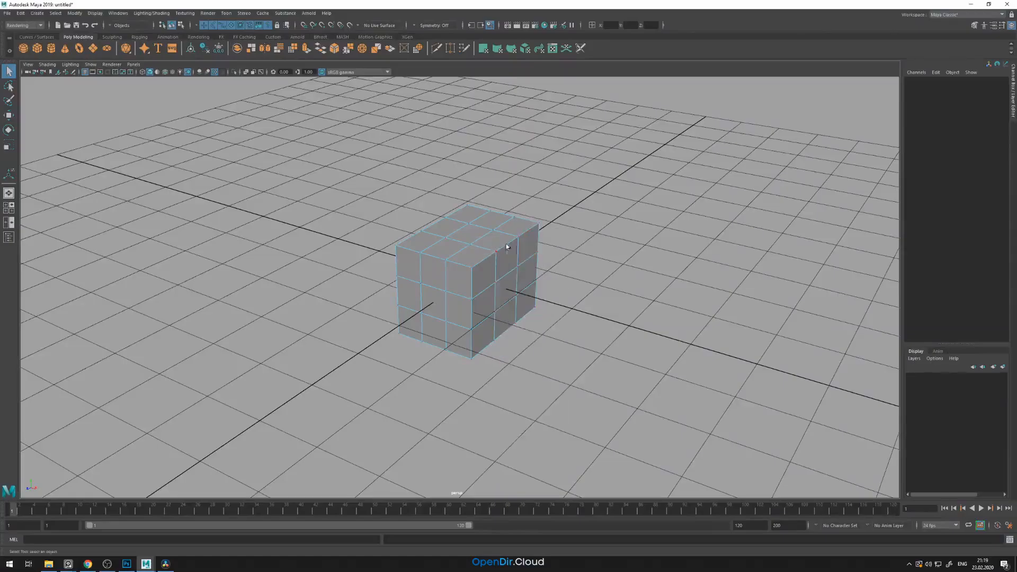
Step: Select five neighbouring vertices one by one along the cube's upper edges, starting at the far corner and continuing around the near corner
left_click(539, 227)
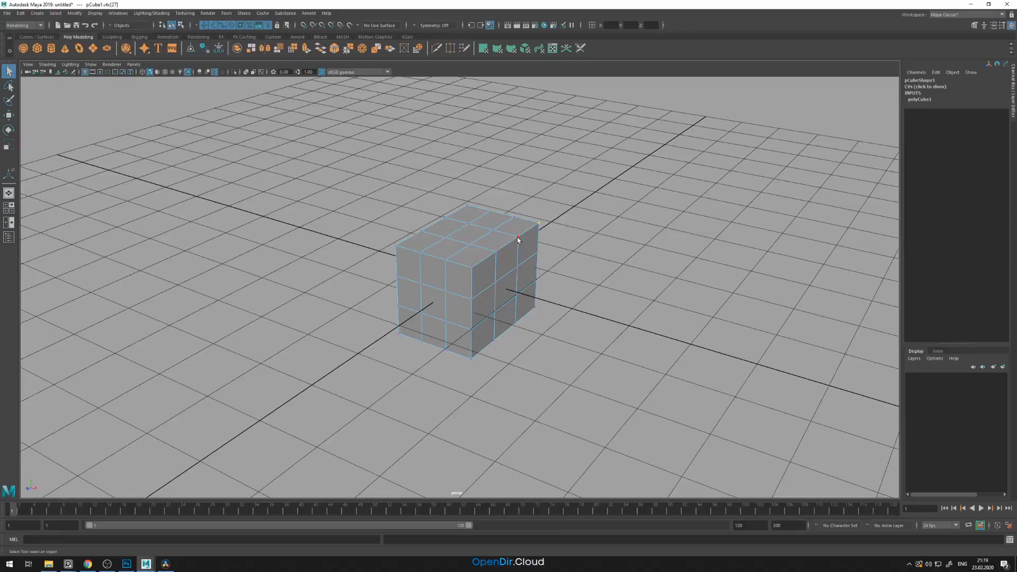
left_click(518, 237, "shift")
left_click(496, 252, "shift")
left_click(472, 267, "shift")
left_click(446, 260, "shift")
Step: Select groups of the cube's upper vertices with a rectangular marquee and with the Lasso tool
left_click_drag(570, 193, 450, 295)
left_click(10, 86)
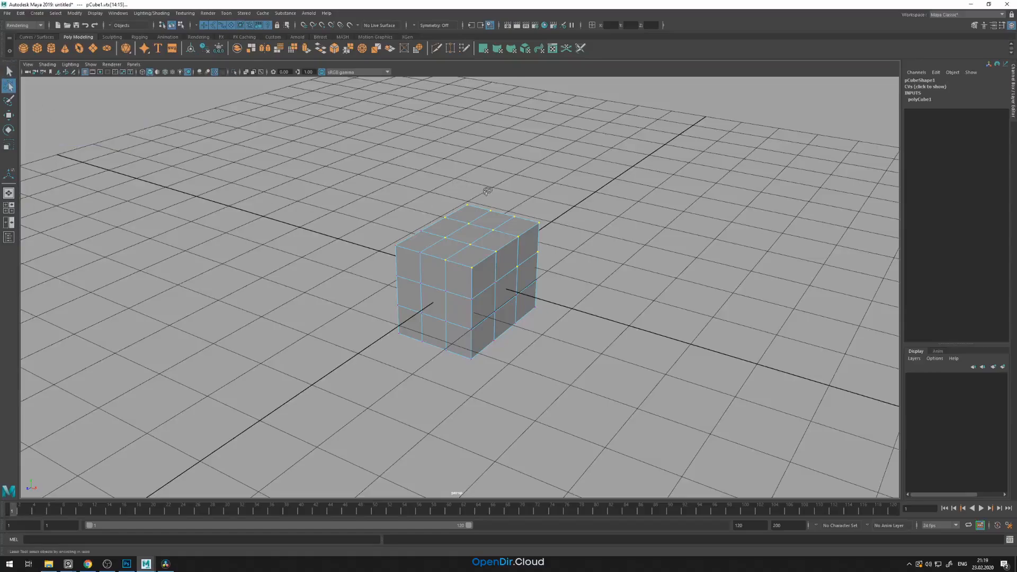
mouse_move(487, 192)
left_mouse_down()
mouse_move(434, 194)
mouse_move(428, 221)
mouse_move(469, 234)
mouse_move(504, 265)
left_mouse_up()
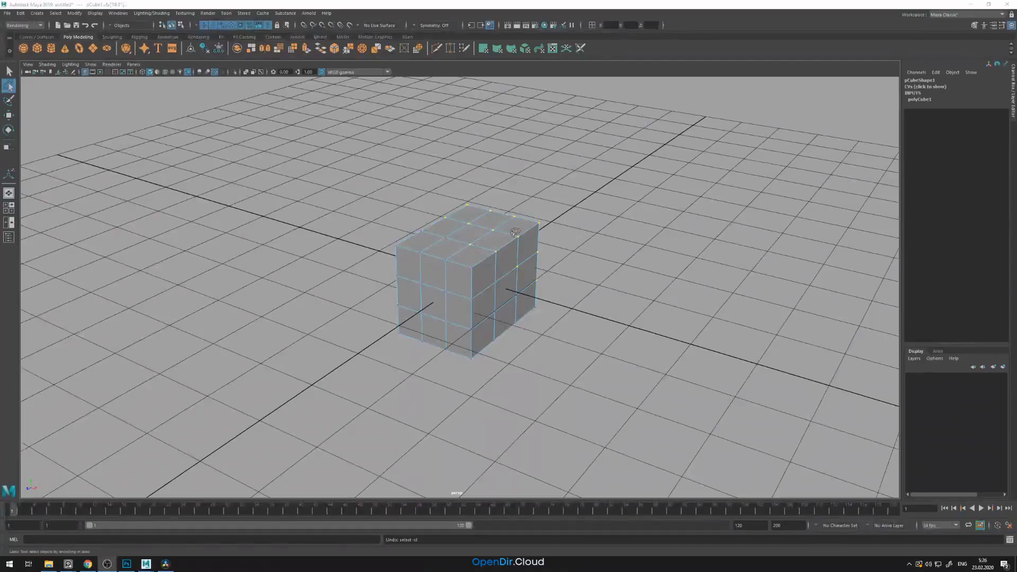
Step: Use the Paint Selection tool on the cube's vertices, and in face mode on the faces around its upper near corner
left_click(9, 103)
mouse_move(451, 251)
left_mouse_down()
mouse_move(432, 249)
mouse_move(431, 269)
mouse_move(473, 264)
mouse_move(470, 293)
mouse_move(447, 287)
left_mouse_up()
mouse_move(515, 300)
left_mouse_down()
mouse_move(421, 293)
mouse_move(452, 339)
mouse_move(509, 325)
mouse_move(526, 254)
left_mouse_up()
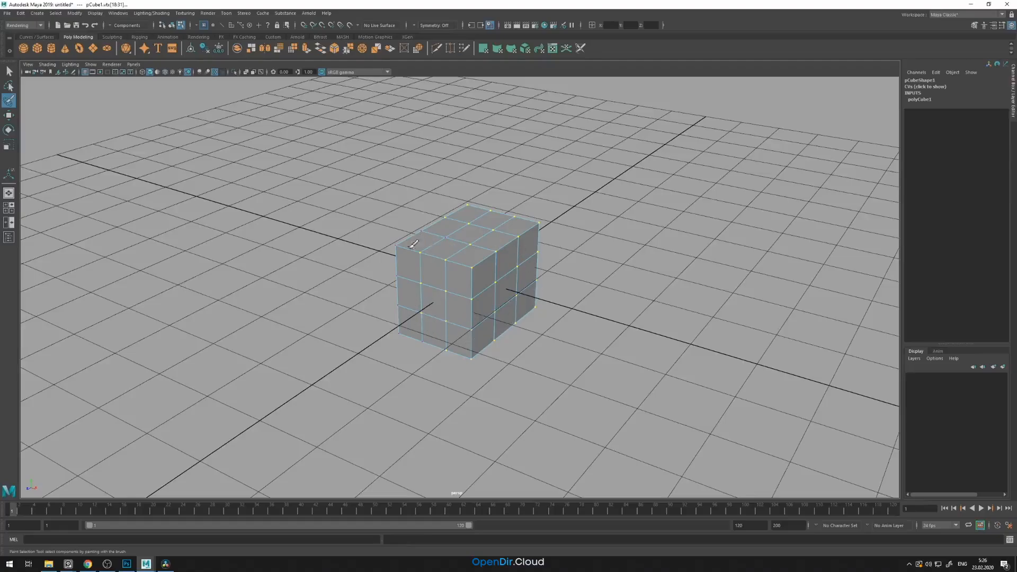
key("ctrl+z")
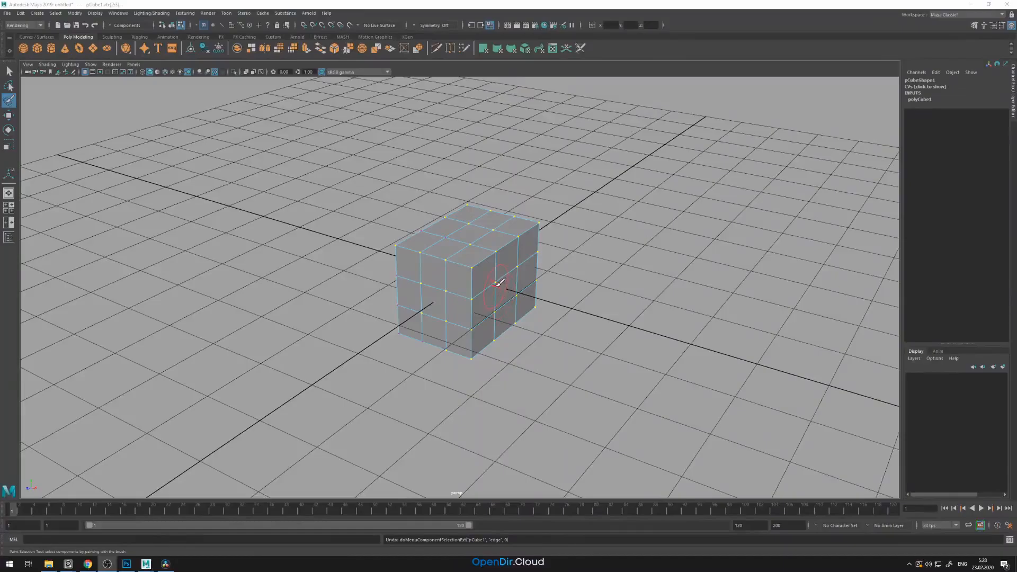
mouse_move(496, 265)
right_mouse_down()
mouse_move(483, 244)
mouse_move(483, 271)
right_mouse_up()
mouse_move(461, 254)
left_mouse_down()
mouse_move(453, 275)
mouse_move(438, 251)
left_mouse_up()
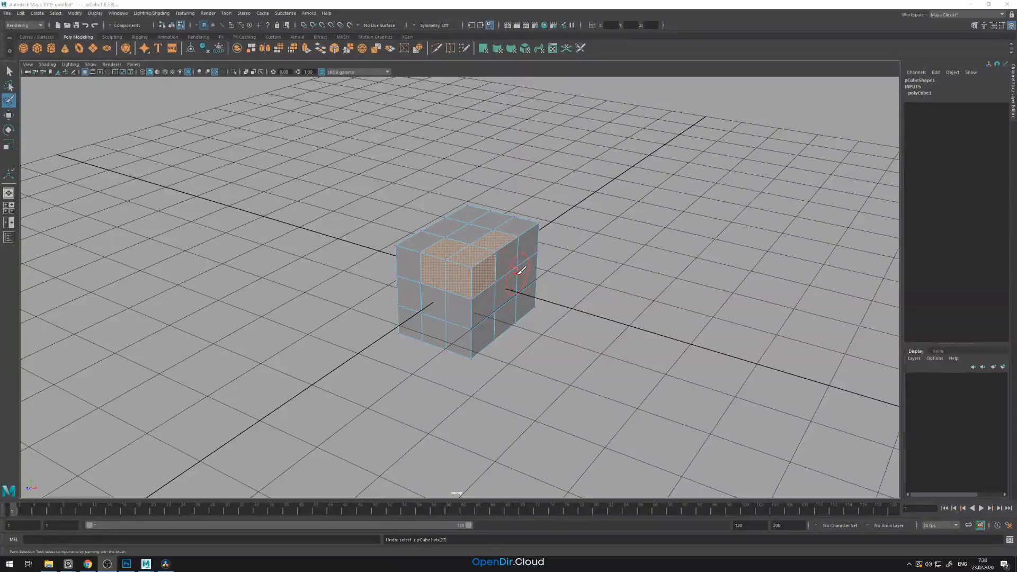
Step: Activate the Move tool, switch the cube to edge mode and select an entire edge loop across its top and side
key("w")
right_click(528, 257)
left_click(527, 233)
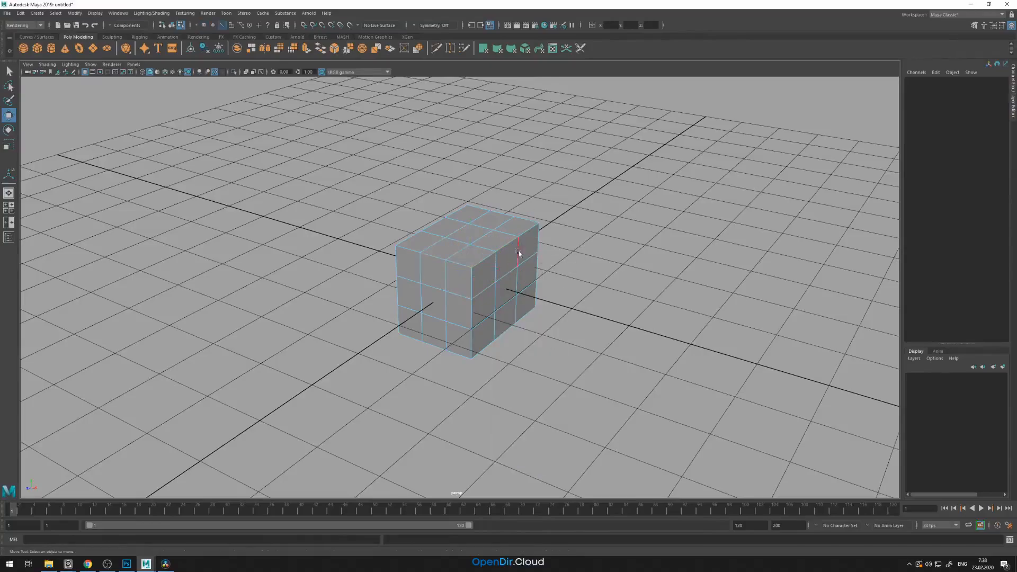
double_click(463, 241)
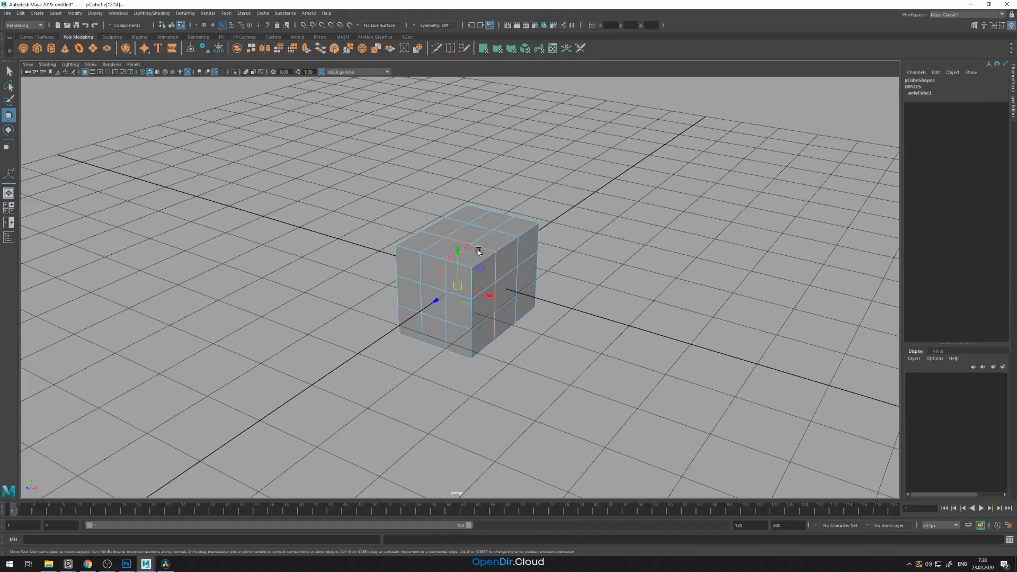
Step: In vertex mode, select a vertex on the cube's upper edge and extend the selection to the vertex loop through its neighbour
right_click(488, 250)
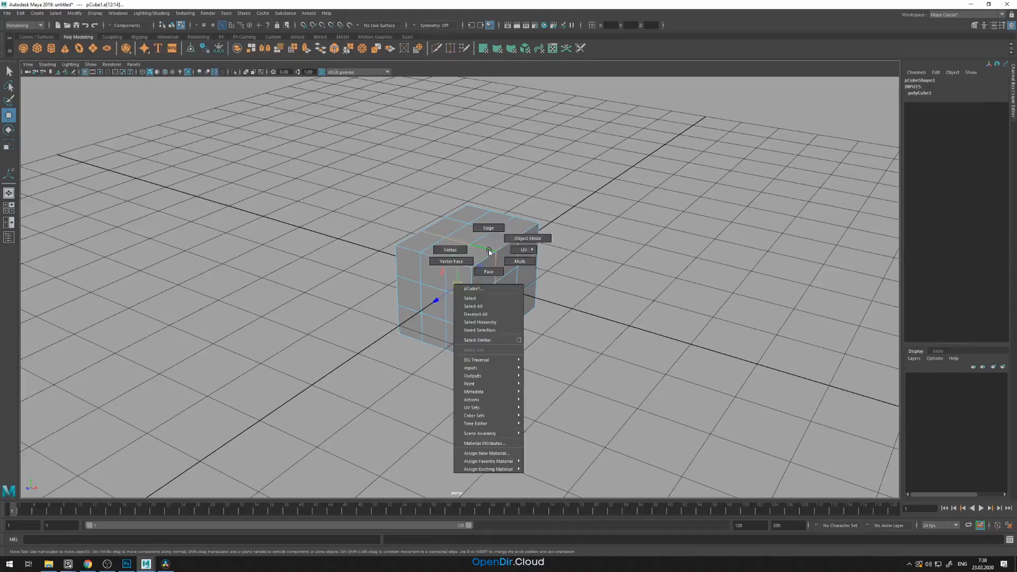
left_click(470, 252)
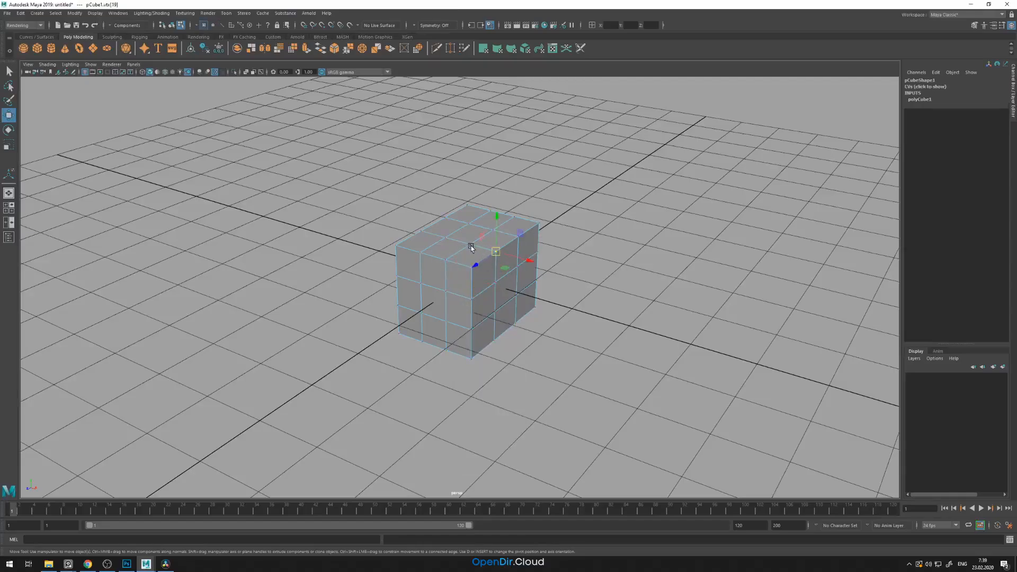
double_click(469, 244)
left_click(604, 229)
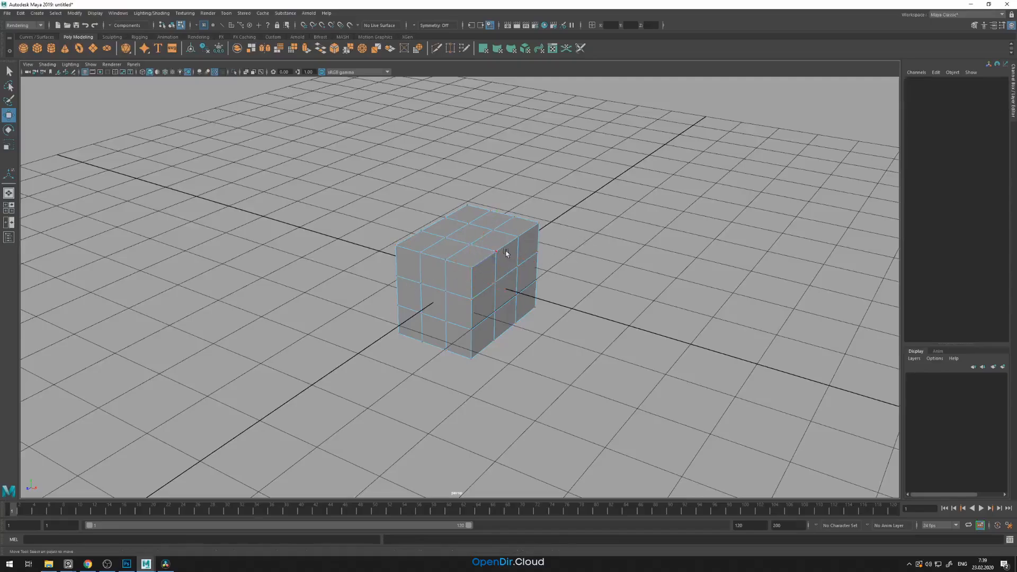
key("q")
left_click(496, 252)
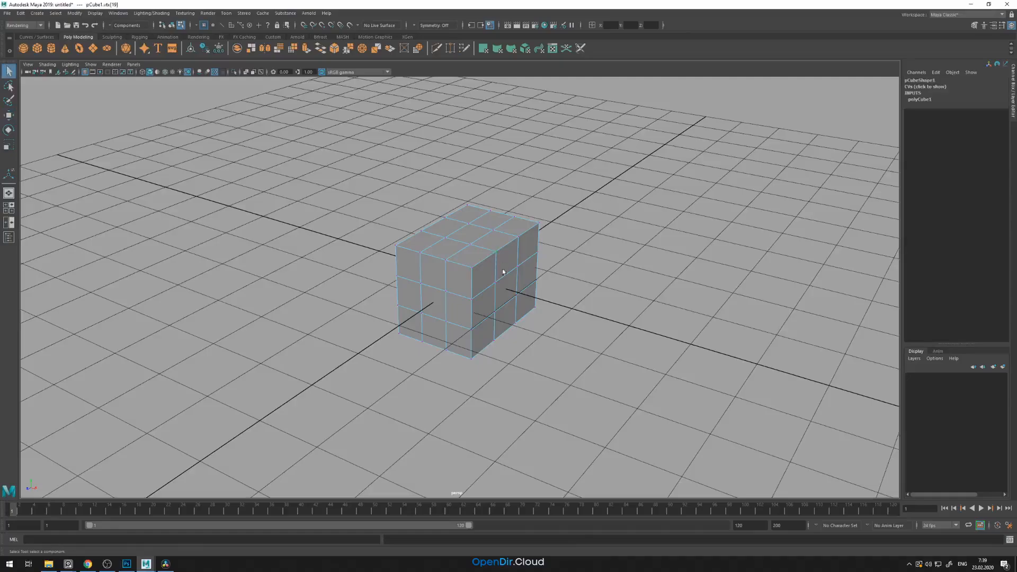
double_click(471, 245, "shift")
Step: In face mode, select all the cube's faces, clear the selection and select the face loop around its front band
right_click_drag(478, 232, 481, 256)
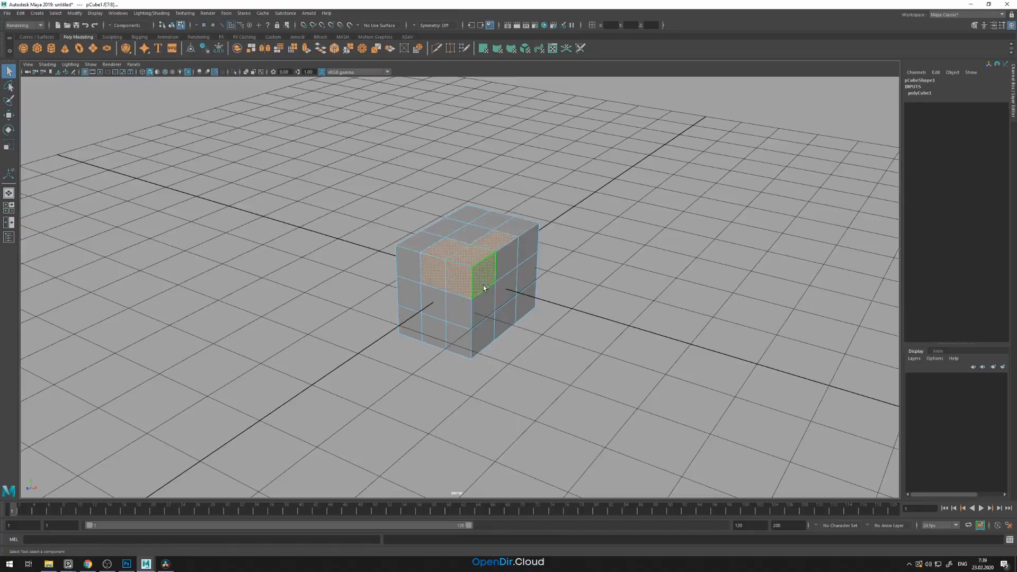
left_click(446, 249)
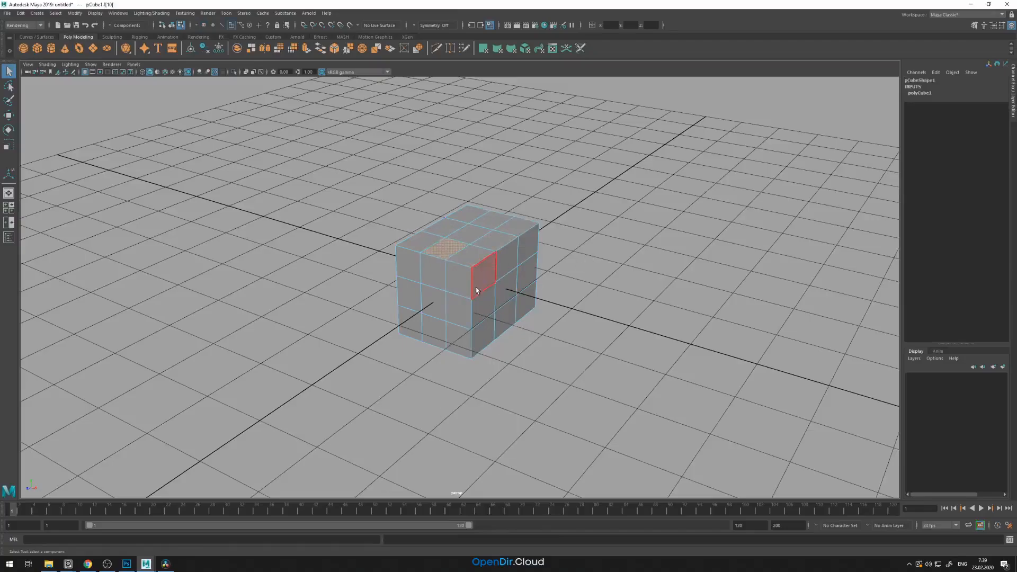
key("ctrl+shift+a")
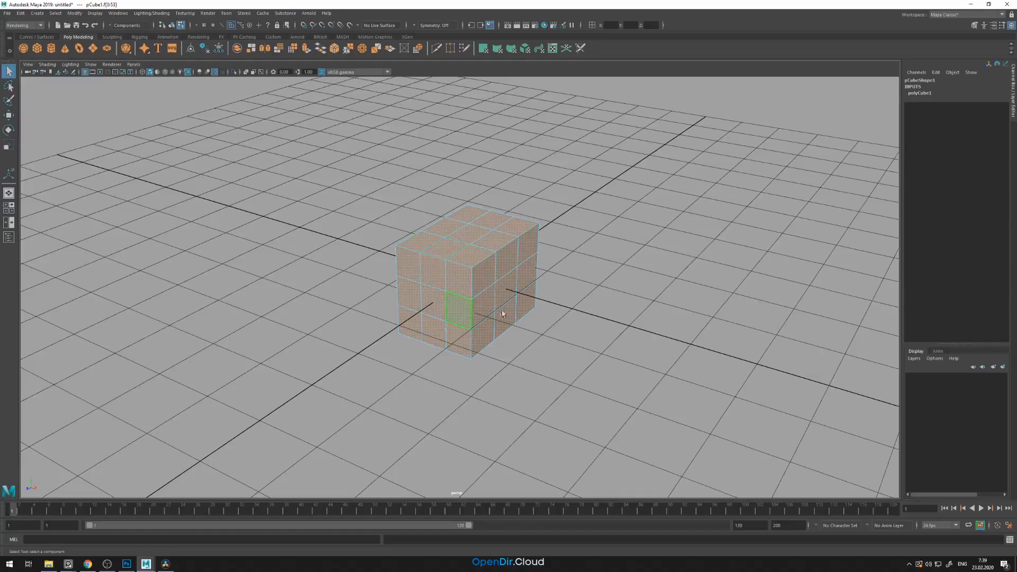
left_click(601, 277)
left_click(443, 247)
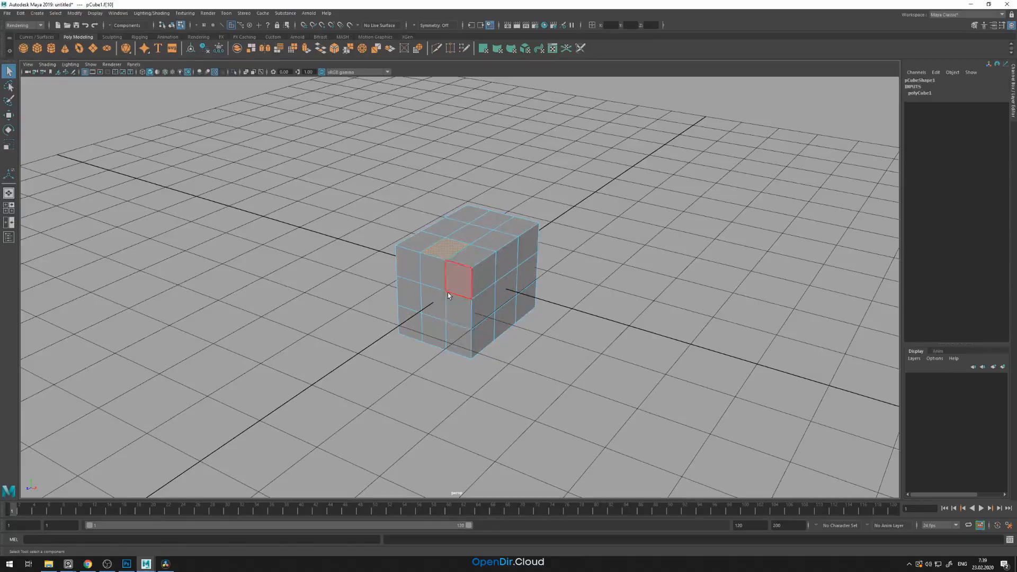
double_click(470, 261, "shift")
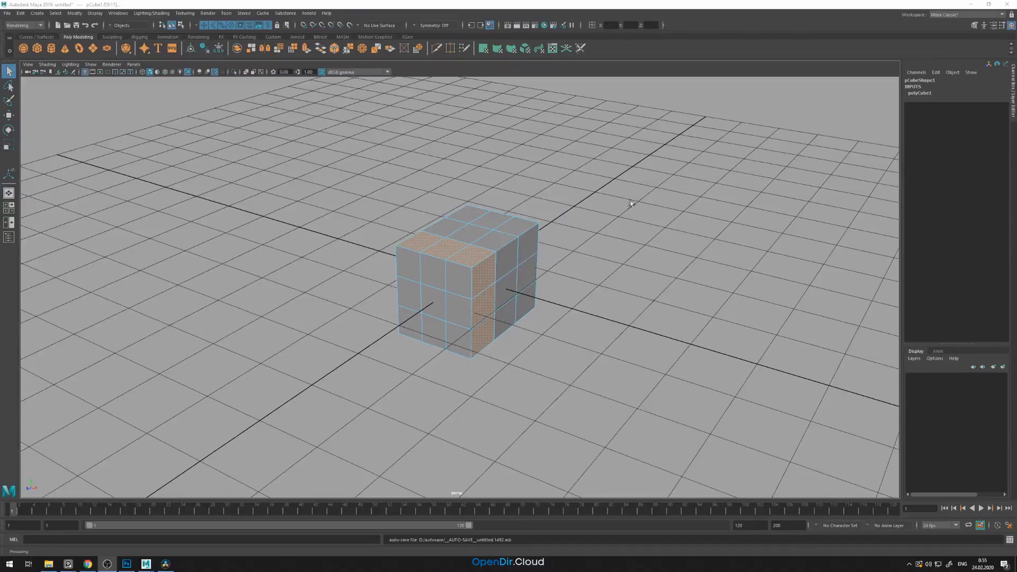
Step: Open the Modeling Toolkit, enable Multi-Component selection and pick a single face on top of the cube
left_click(974, 25)
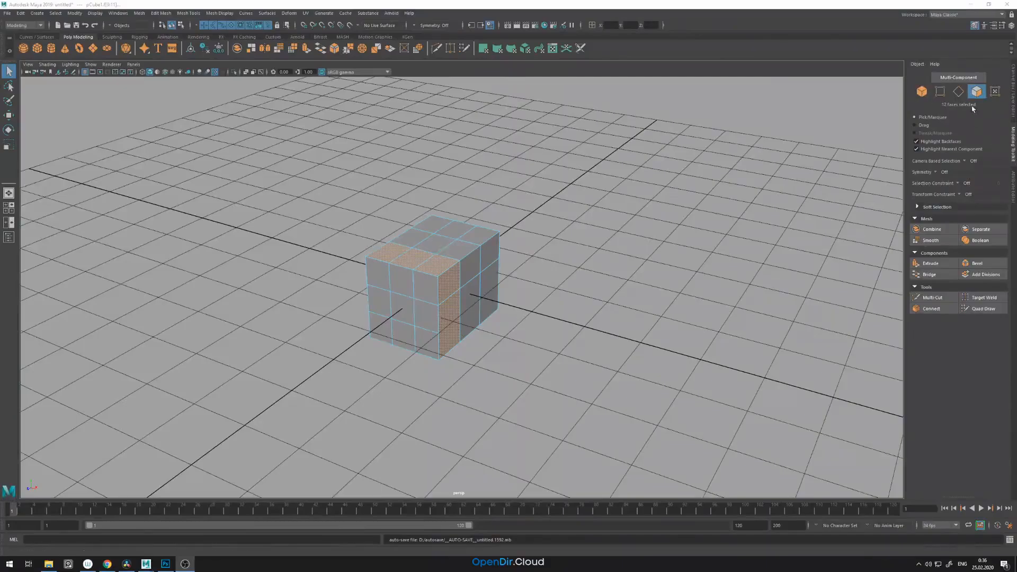
left_click(959, 79)
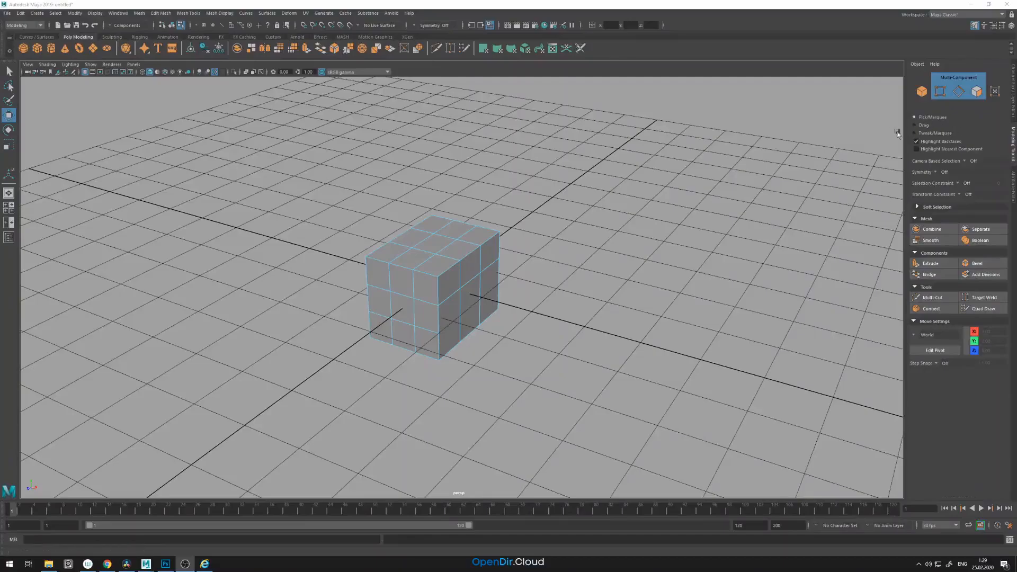
left_click(461, 250)
left_click(413, 239)
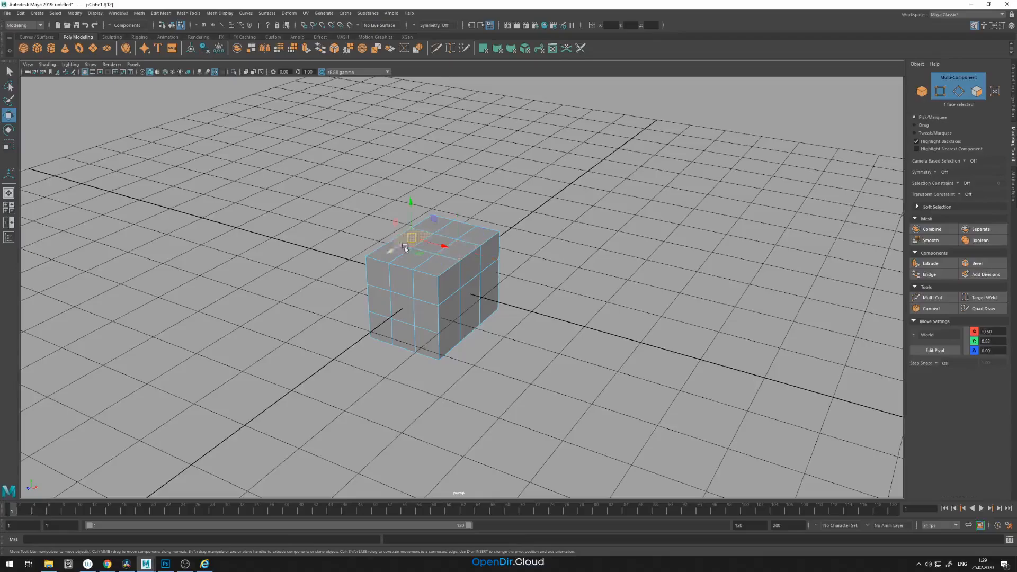
Step: Select the upper row of side faces in Drag mode, and try a small tweak on top in Tweak/Marquee mode before undoing it
left_click(921, 126)
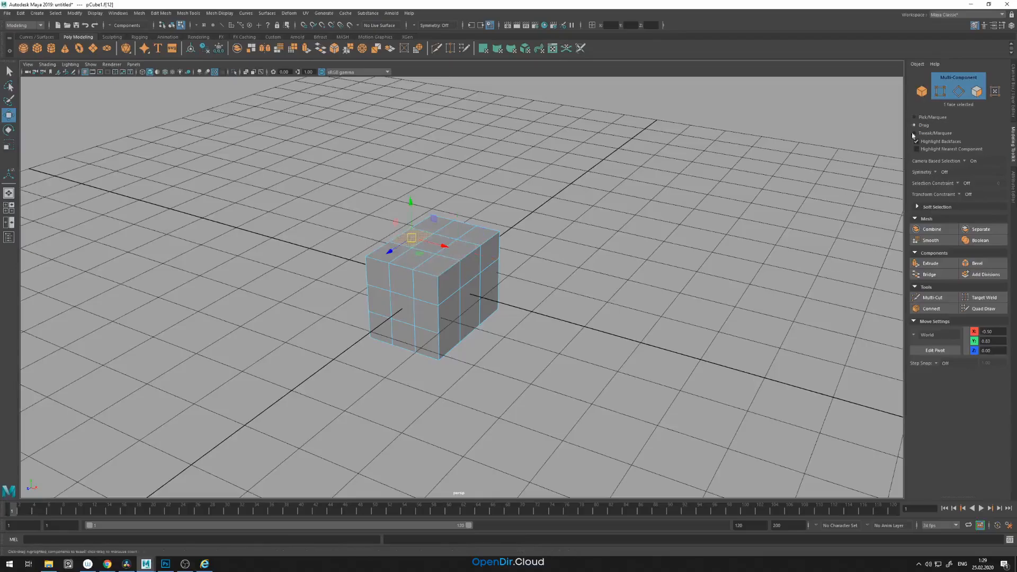
mouse_move(491, 253)
left_mouse_down()
mouse_move(424, 288)
mouse_move(382, 275)
left_mouse_up()
left_click(915, 134)
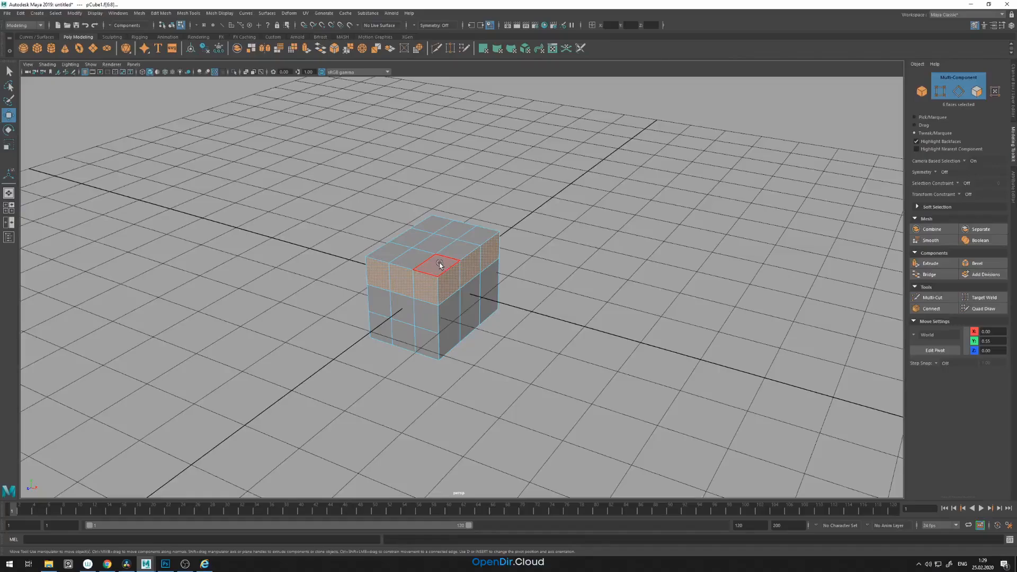
mouse_move(439, 264)
left_mouse_down()
mouse_move(452, 257)
mouse_move(443, 262)
left_mouse_up()
key("ctrl+z")
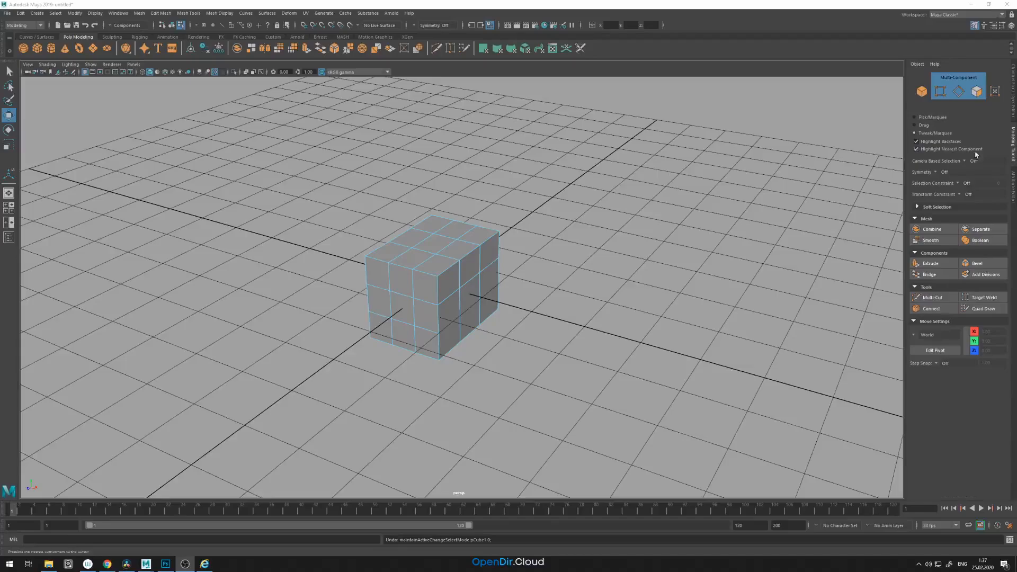
Step: Set the selection style back to Pick/Marquee and return the cube to Object Mode
double_click(490, 265)
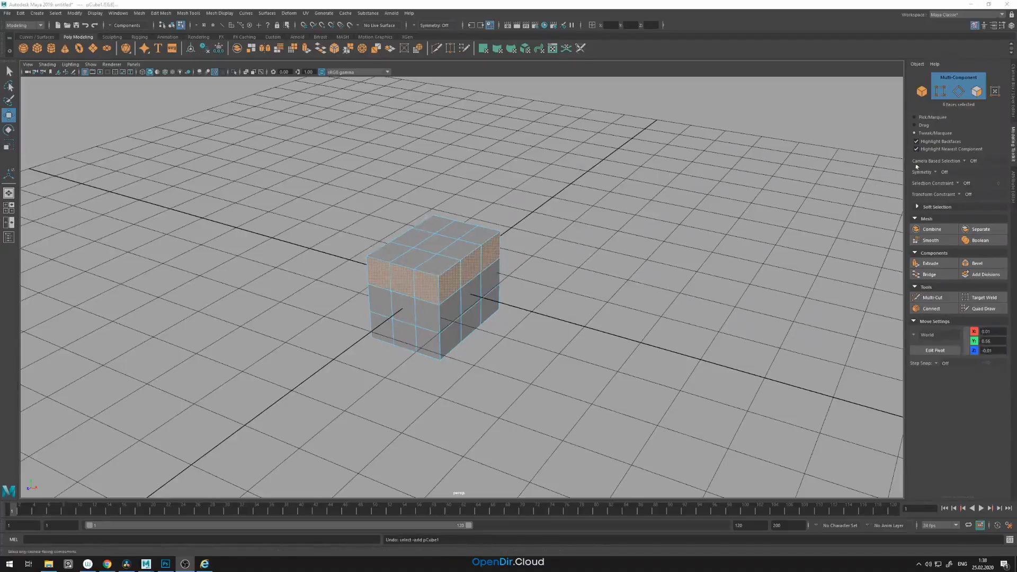
left_click(927, 117)
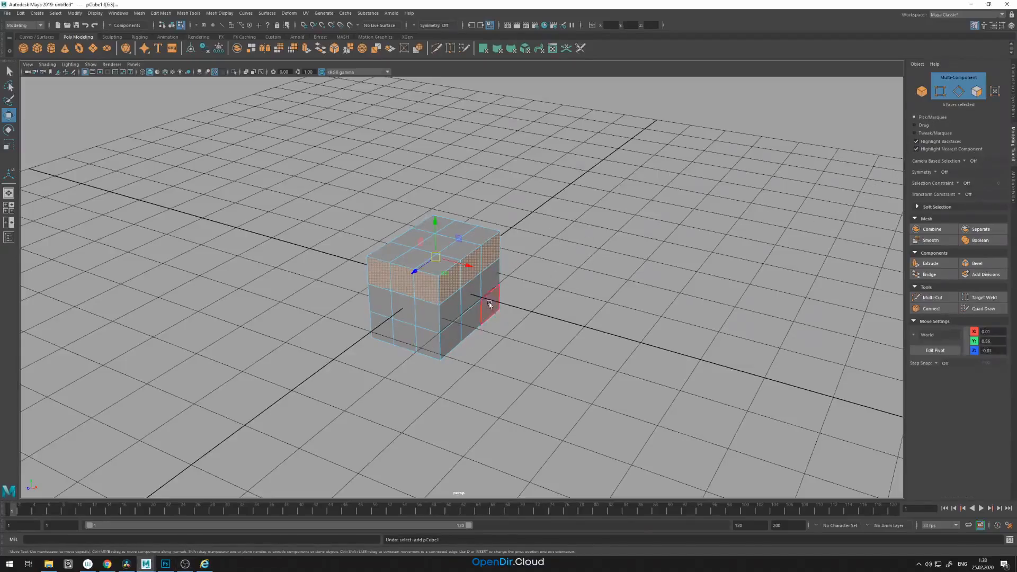
right_click_drag(480, 306, 522, 268)
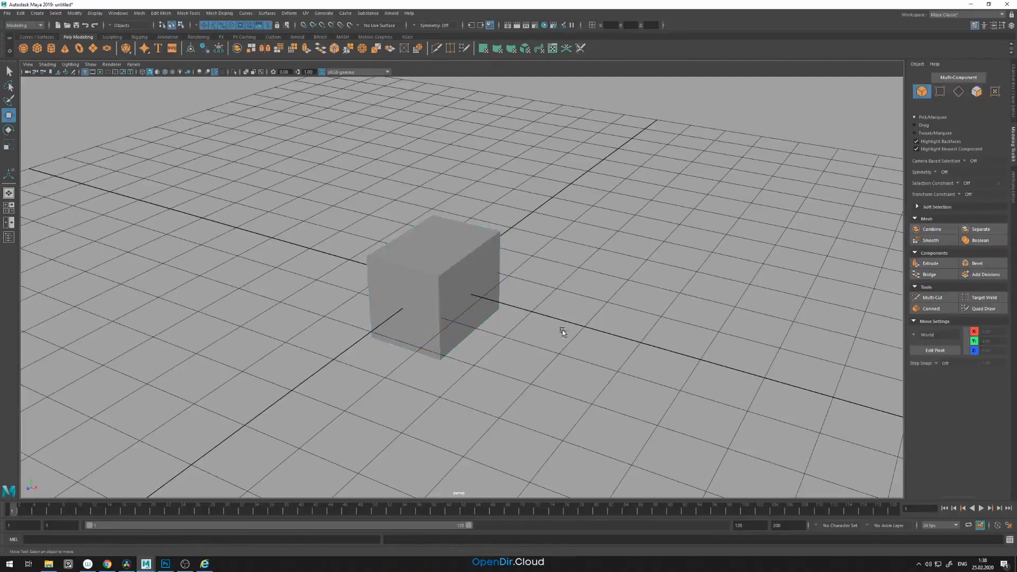
Step: Create a polygon plane and raise it above the cube to about 1.53 on the Y axis
right_click_drag(565, 321, 530, 310, "shift")
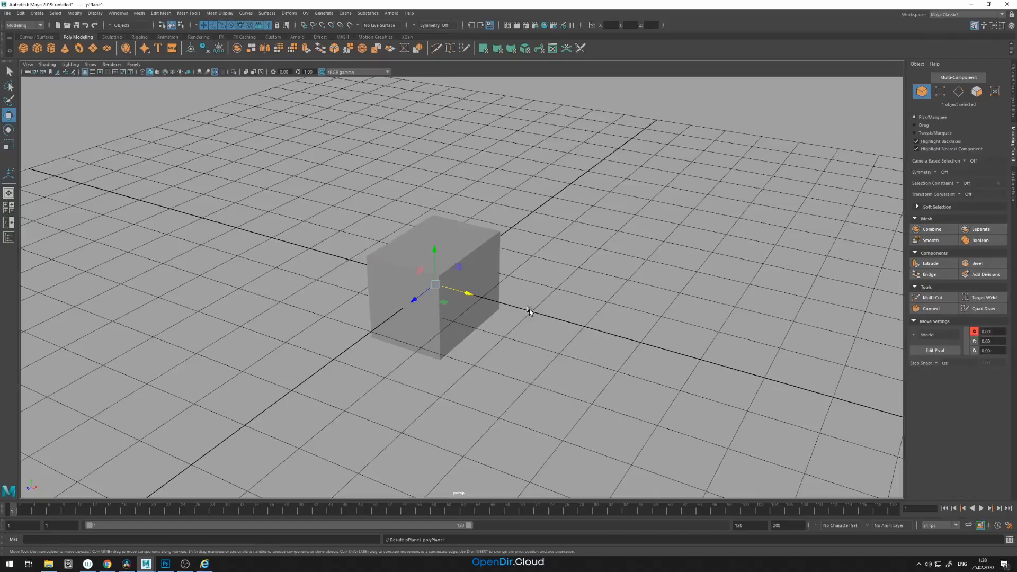
left_click_drag(443, 259, 476, 210)
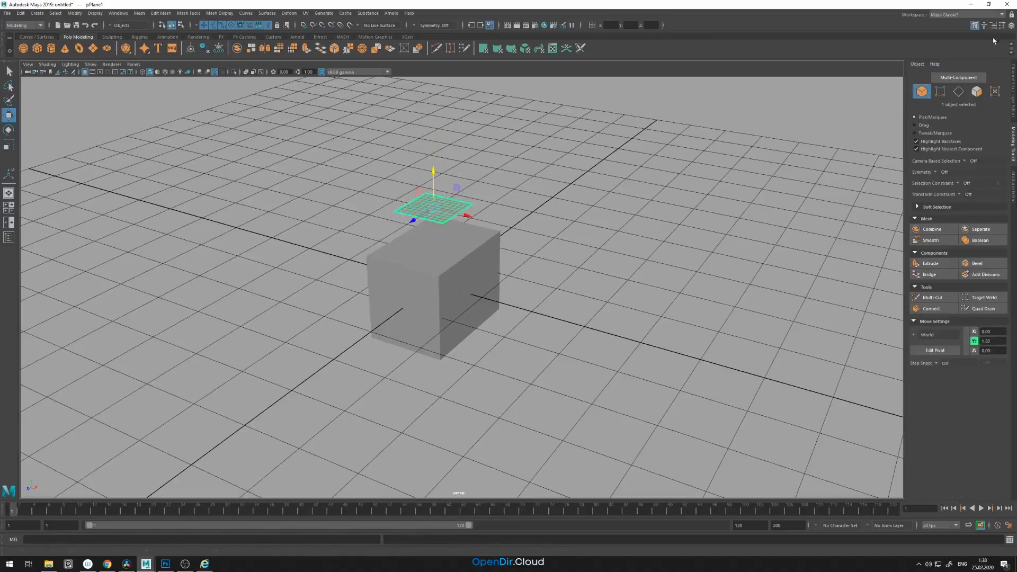
Step: Show the plane's polyPlane1 construction settings and set its Subdivisions Width and Subdivisions Height to 1
left_click(1011, 25)
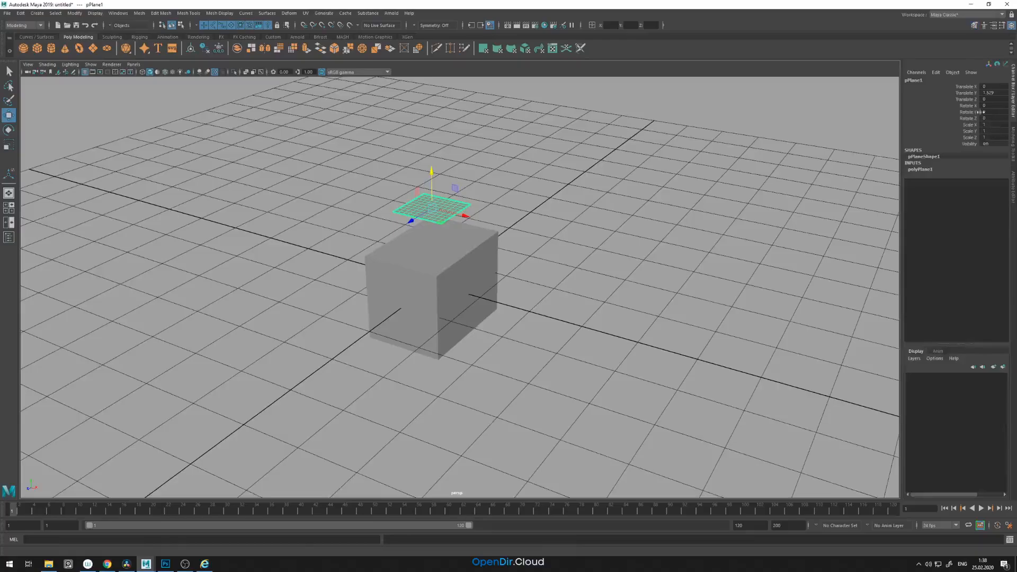
left_click(921, 169)
left_click_drag(962, 195, 960, 188)
middle_click_drag(768, 231, 617, 236)
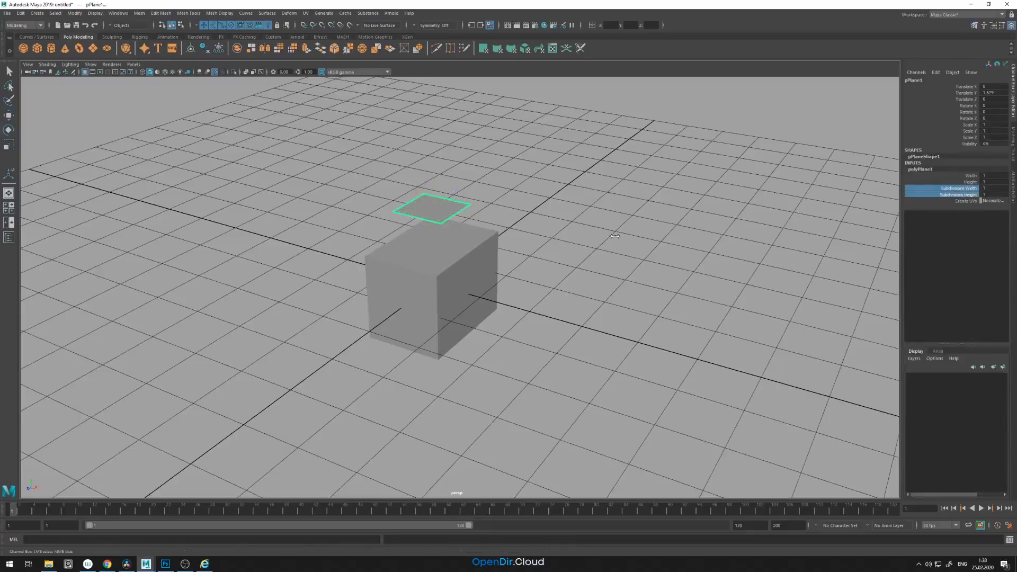
Step: Show the Modeling Toolkit and scale the plane above the cube uniformly to about 7.43
key("r")
left_click(534, 169)
left_click(973, 24)
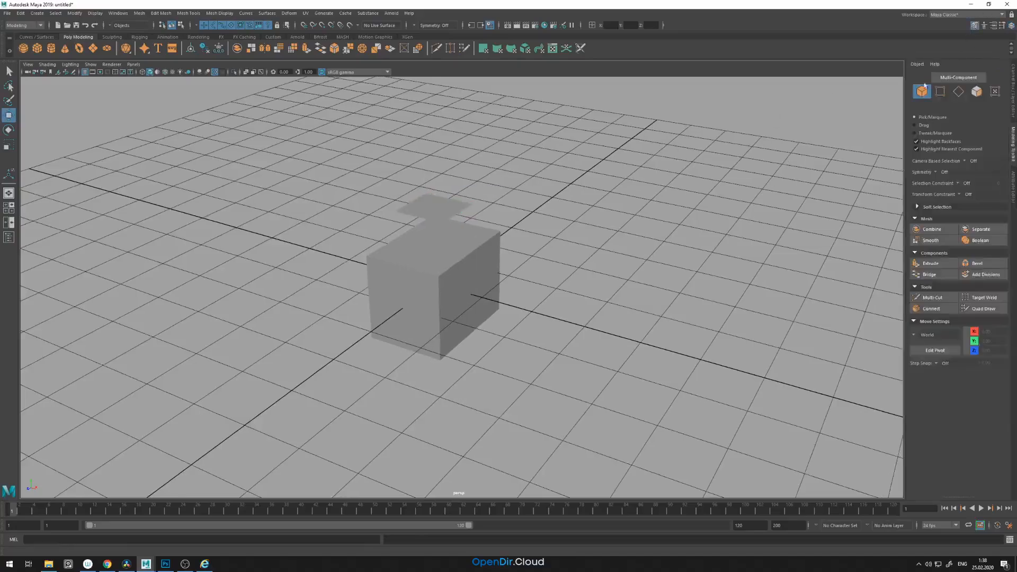
left_click(442, 209)
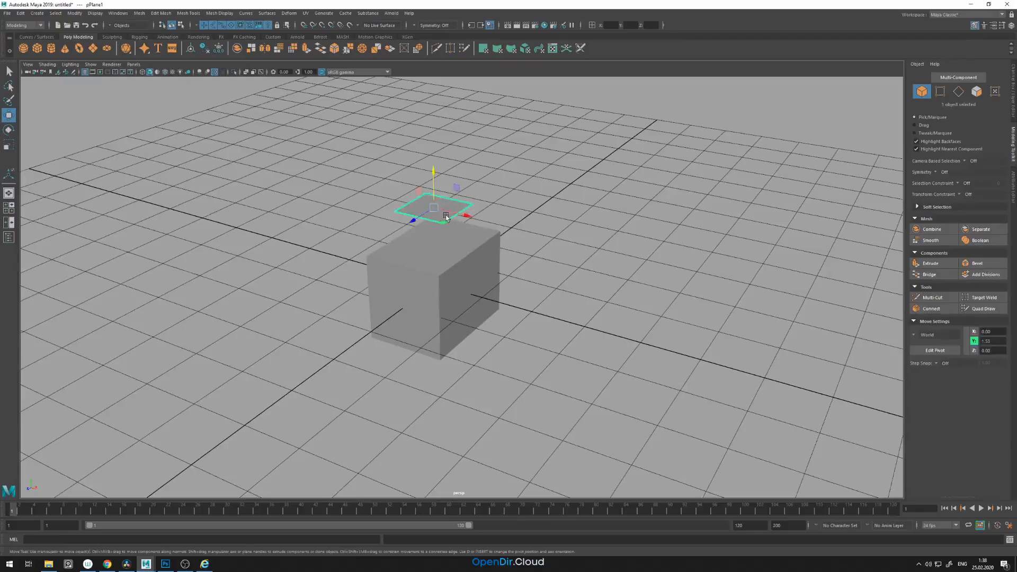
key("r")
left_click_drag(434, 207, 691, 244)
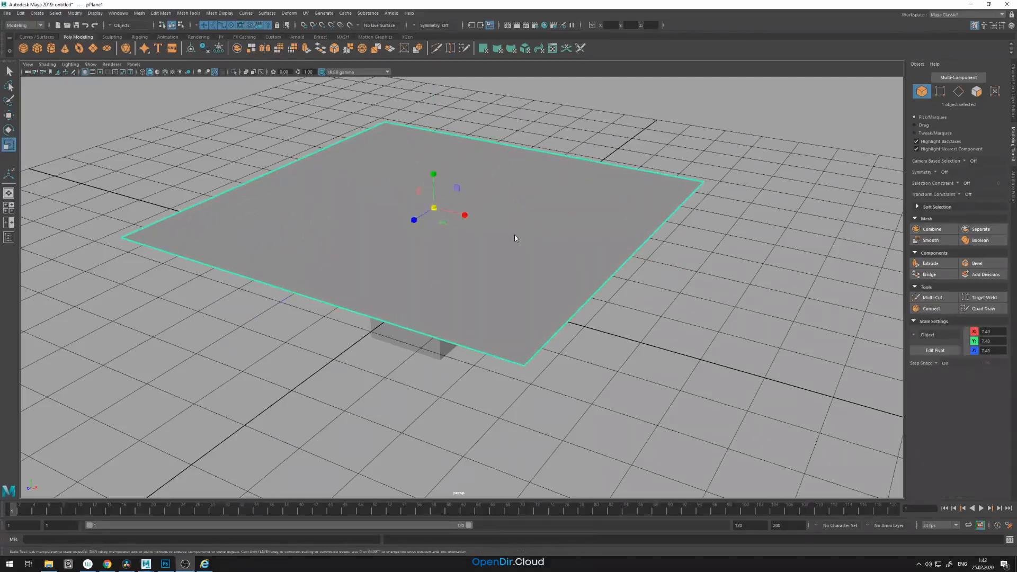
Step: Switch the plane to edge selection and disable Highlight Nearest Component
right_click(515, 237)
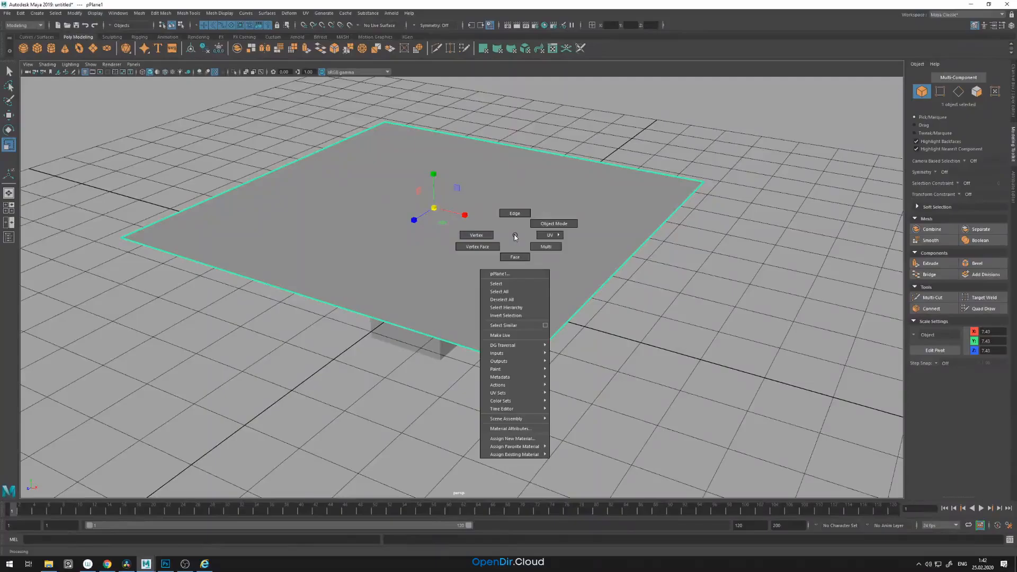
left_click(511, 215)
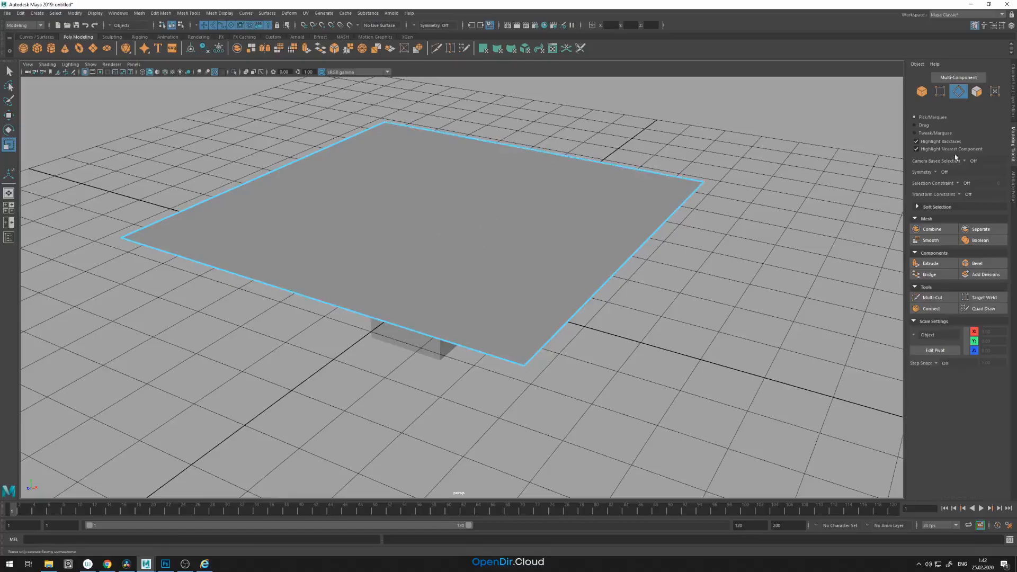
left_click(916, 149)
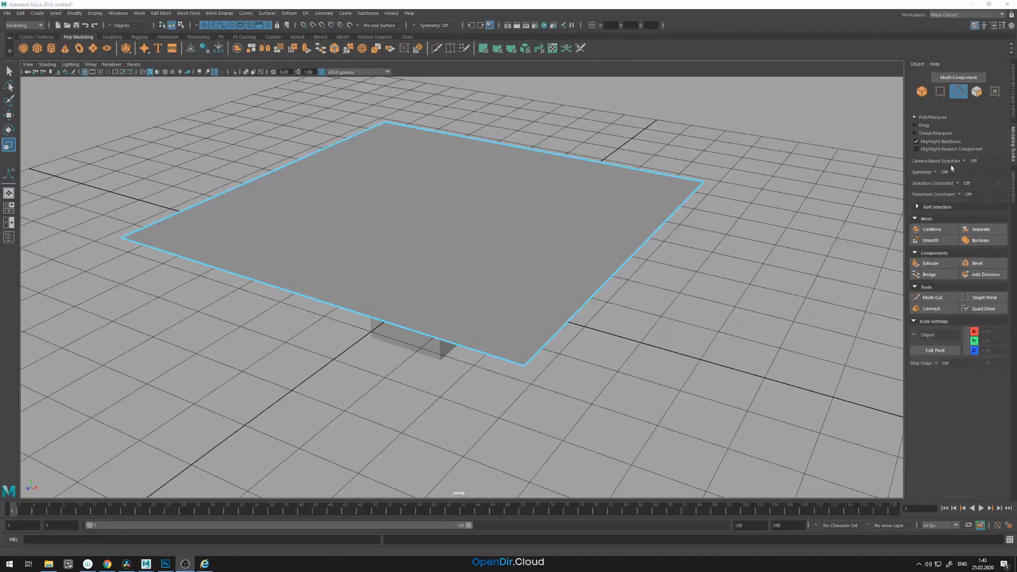
Step: Return the plane to Object Mode and delete it
right_click_drag(497, 240, 556, 208)
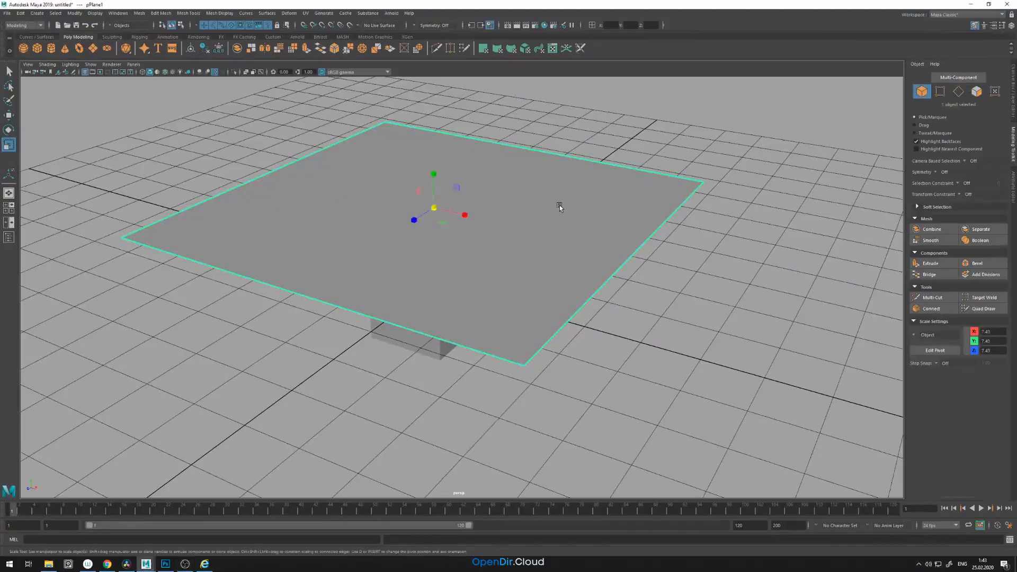
key("Delete")
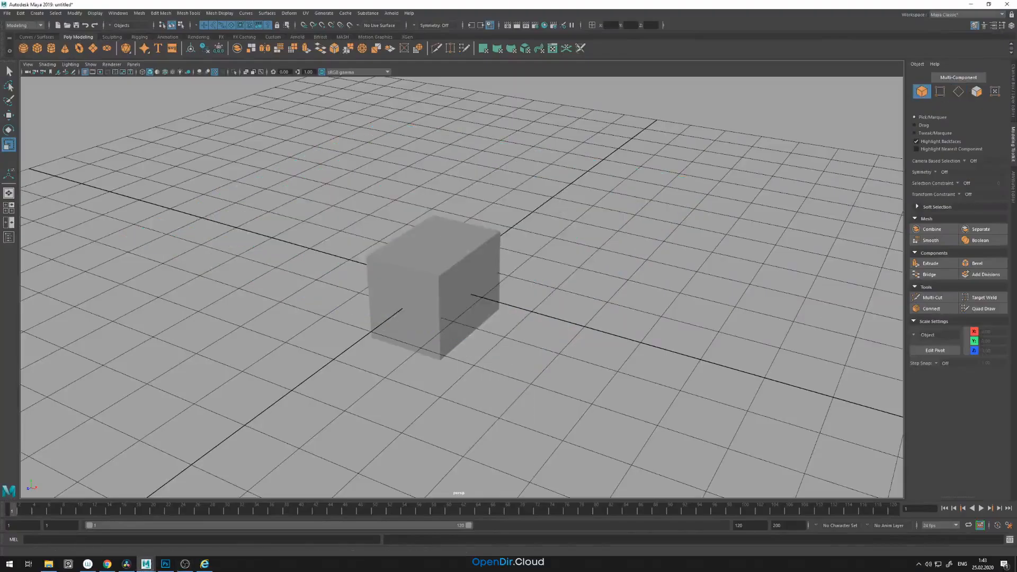
Step: Turn Camera Based Selection on and box-select faces around the cube's front corner in face mode, checking the far side before clearing the selection
left_click(473, 259)
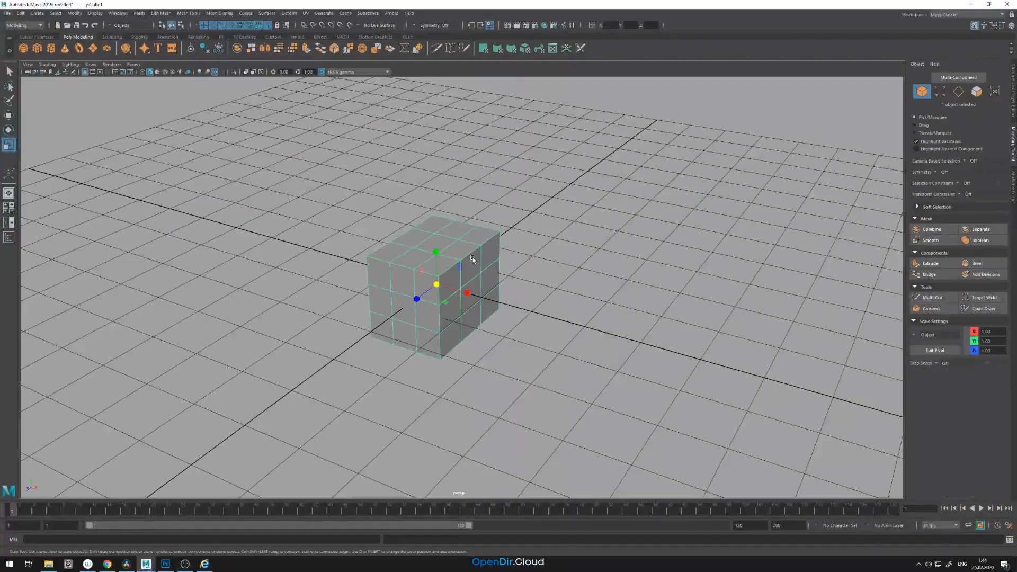
right_click_drag(473, 259, 472, 283)
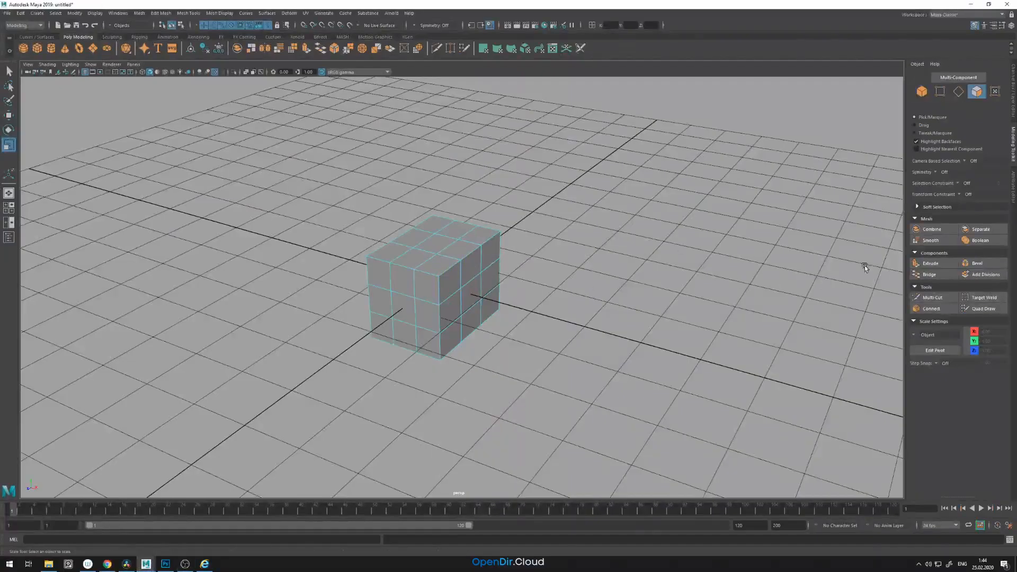
left_click(965, 161)
left_click(976, 171)
left_click_drag(493, 260, 425, 345)
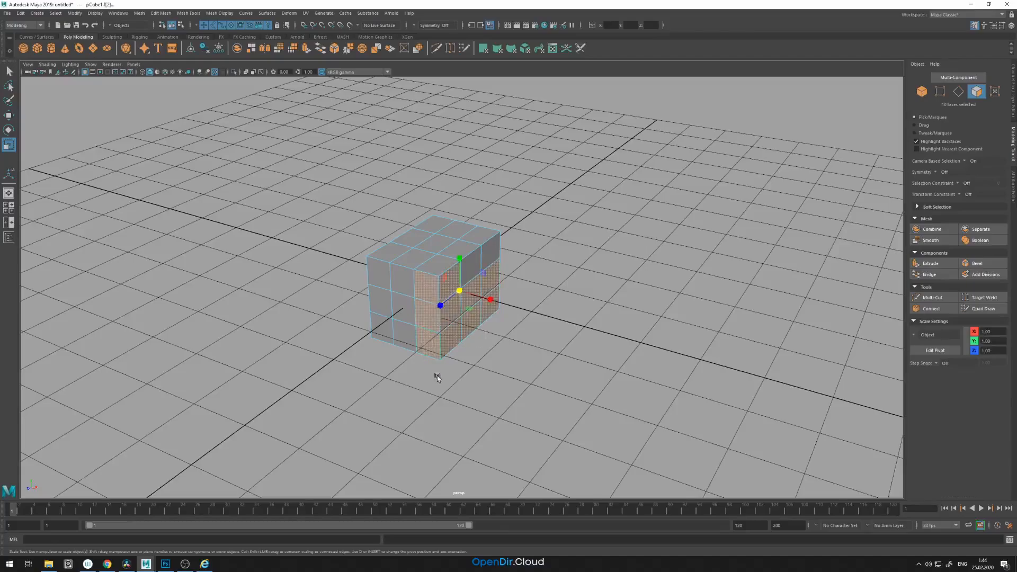
left_click_drag(522, 297, 356, 313, "alt")
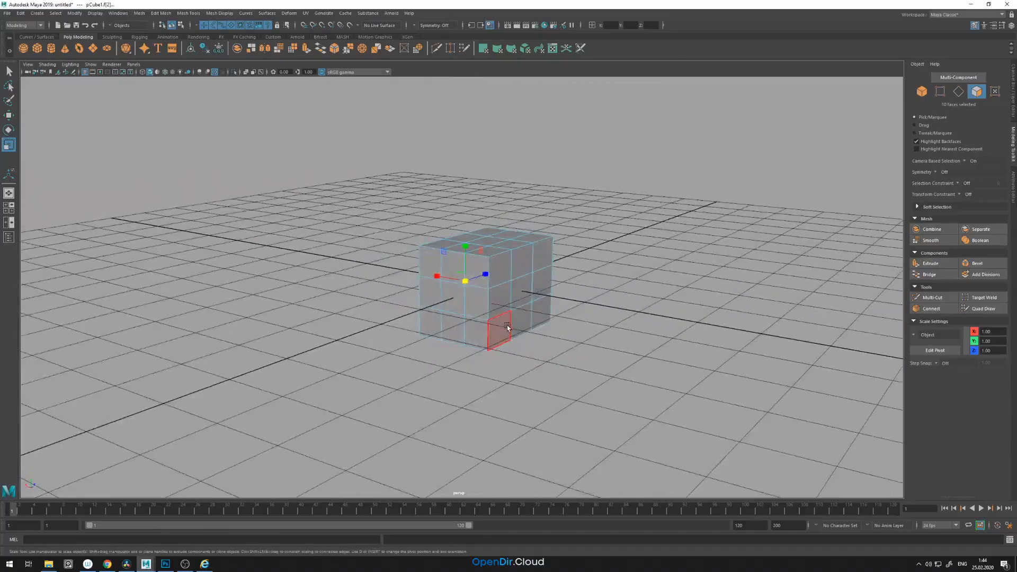
left_click_drag(375, 304, 610, 313, "alt")
left_click(615, 313)
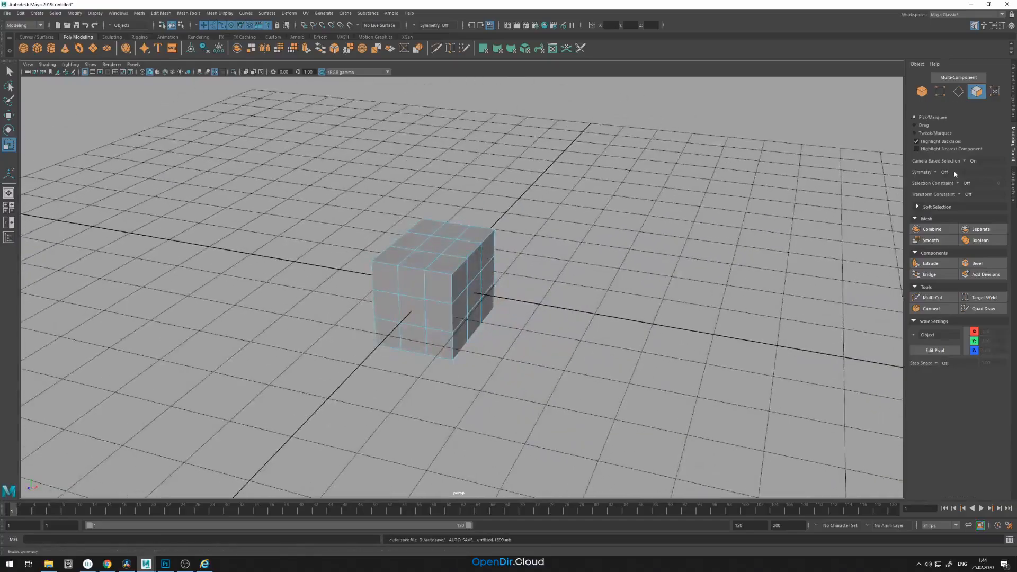
Step: Turn Camera Based Selection off and box-select the cube's lower faces through to the far side
left_click(964, 162)
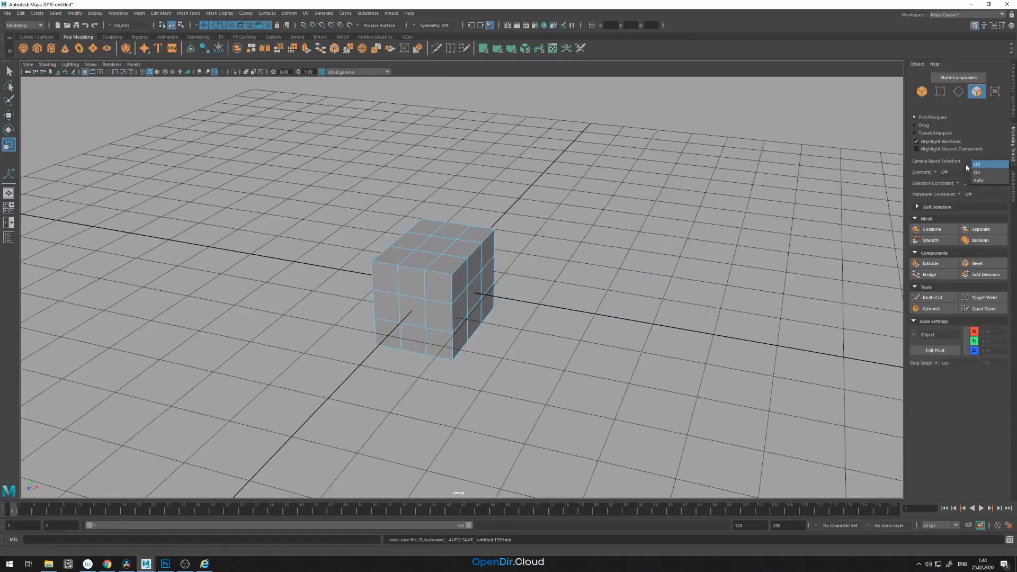
left_click(965, 164)
left_click_drag(492, 291, 391, 375)
left_click_drag(579, 295, 387, 317, "alt")
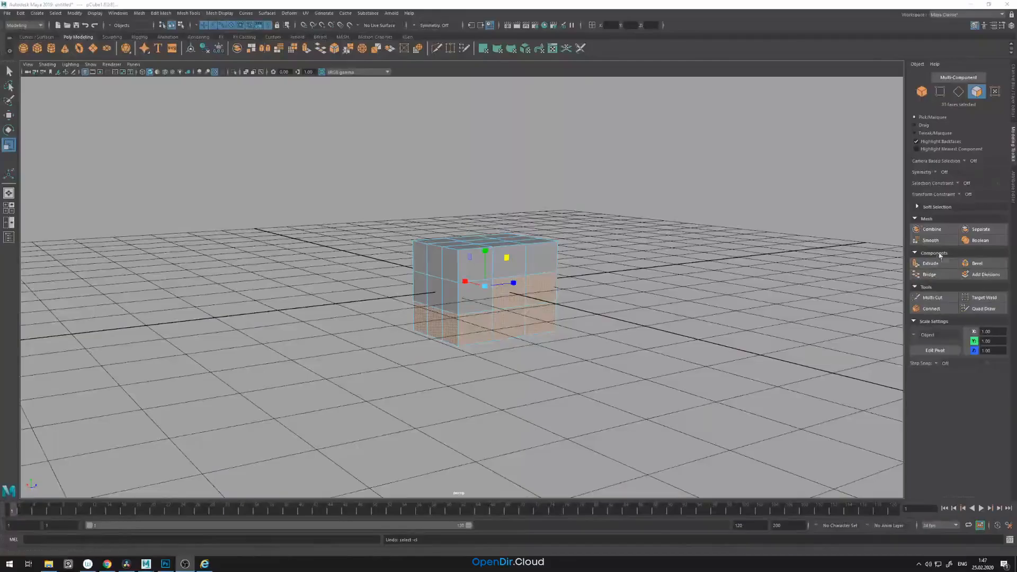
Step: Return the cube to Object Mode and set Symmetry to Object X
left_click_drag(491, 308, 479, 285, "alt")
right_click_drag(480, 285, 544, 260)
left_click_drag(484, 285, 480, 290, "alt")
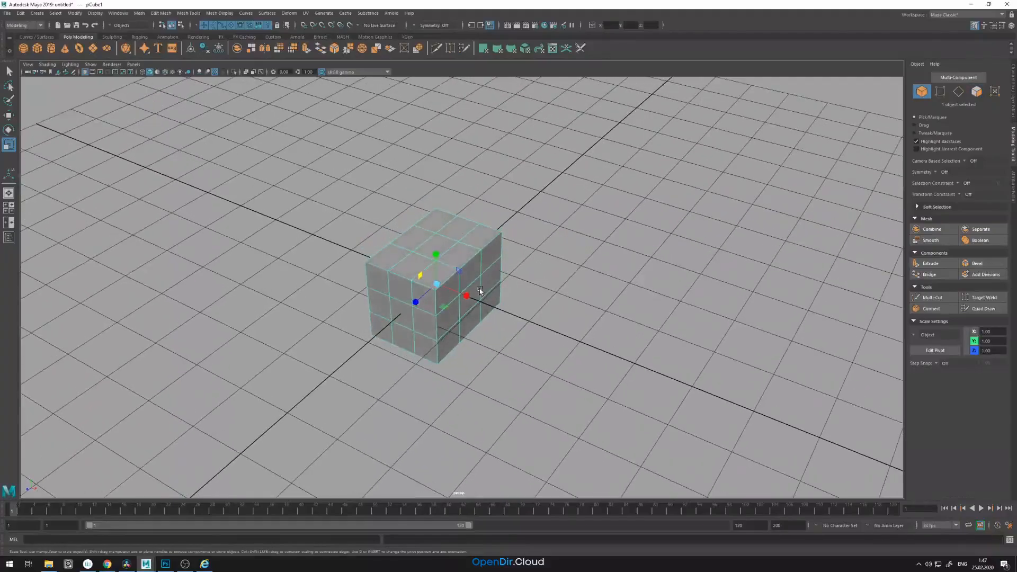
left_click(936, 173)
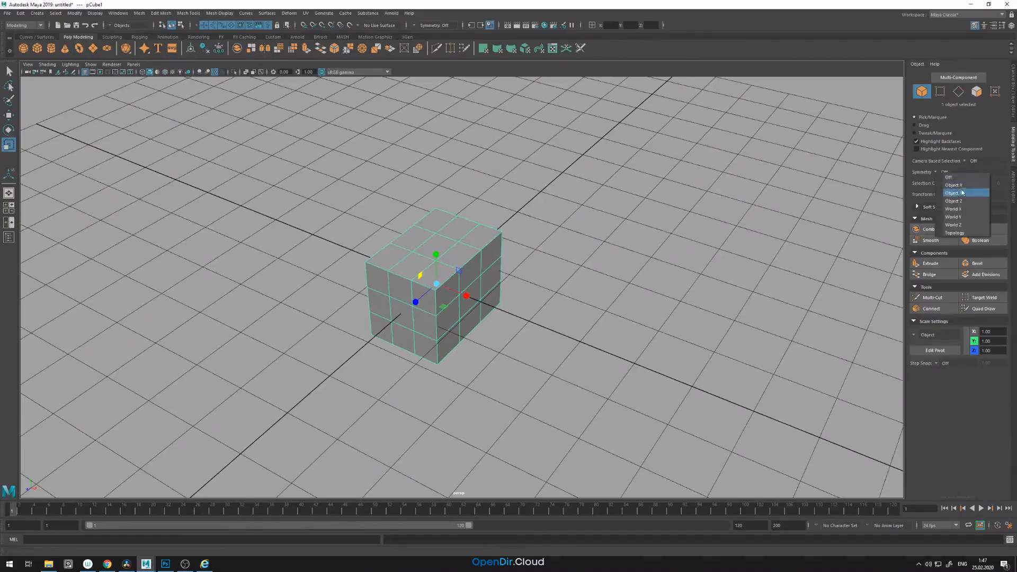
left_click(963, 187)
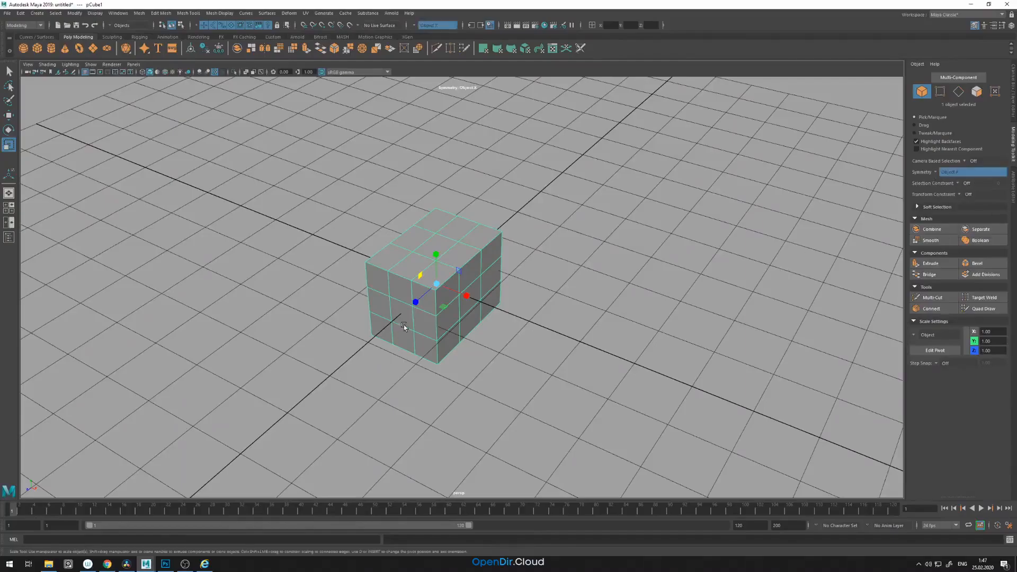
Step: Try moving a symmetric pair of the cube's upper side vertices outward along X and upward along Y, and undo the moves
right_click(483, 271)
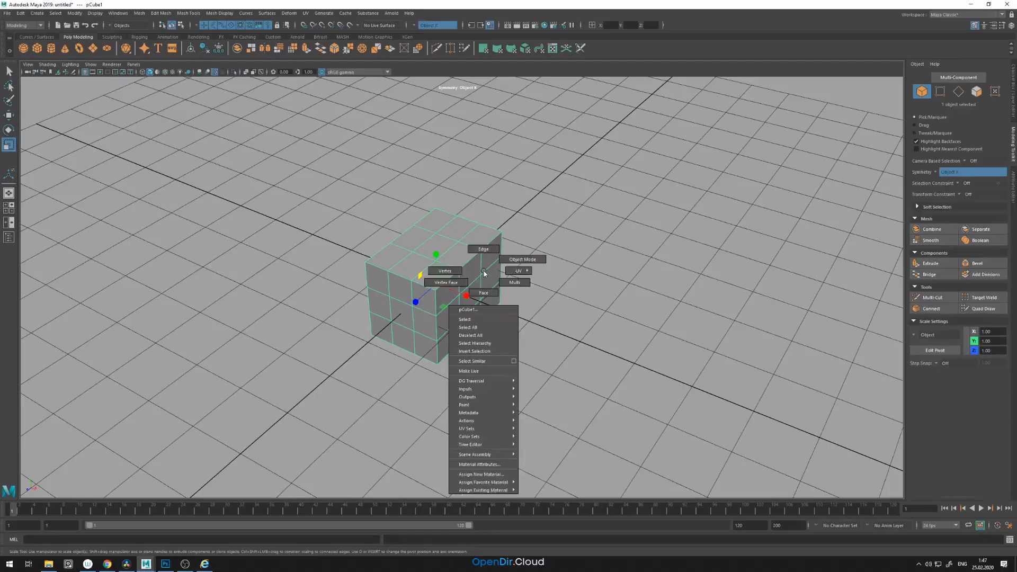
left_click(483, 249)
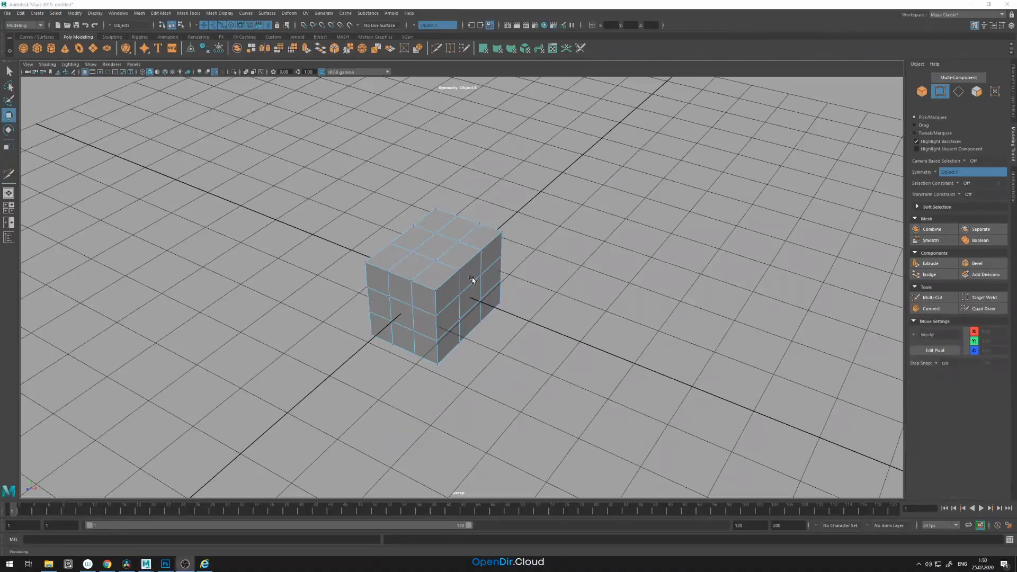
right_click(472, 278)
left_click(460, 270)
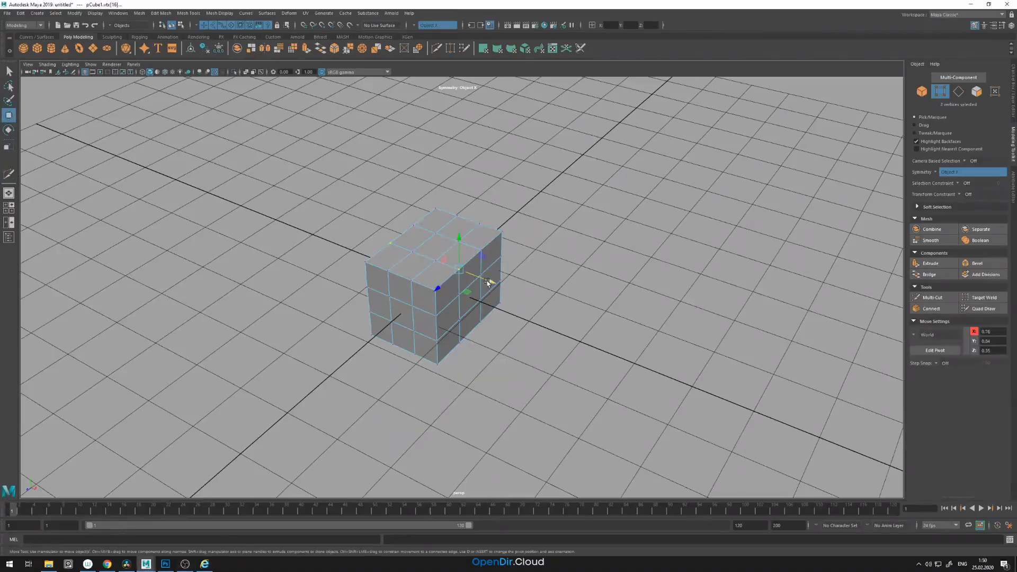
left_click_drag(486, 281, 507, 289)
left_click_drag(481, 247, 482, 209)
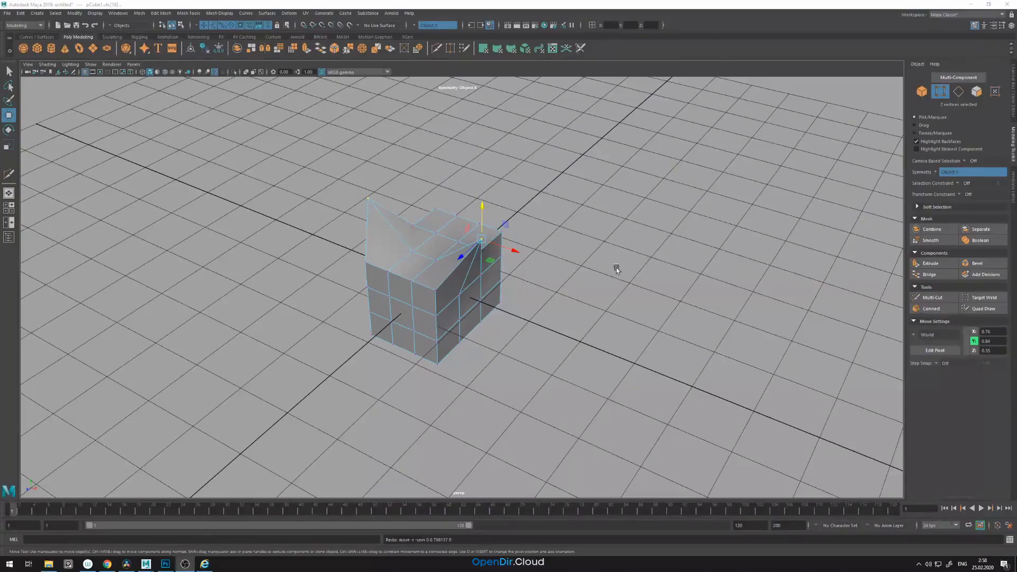
key("shift+z")
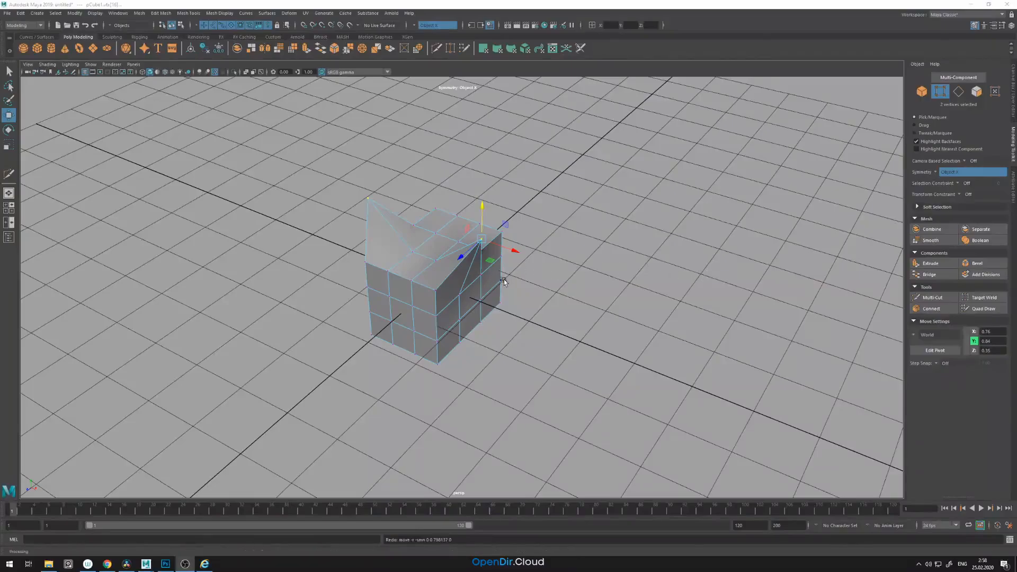
key("z")
key("z")
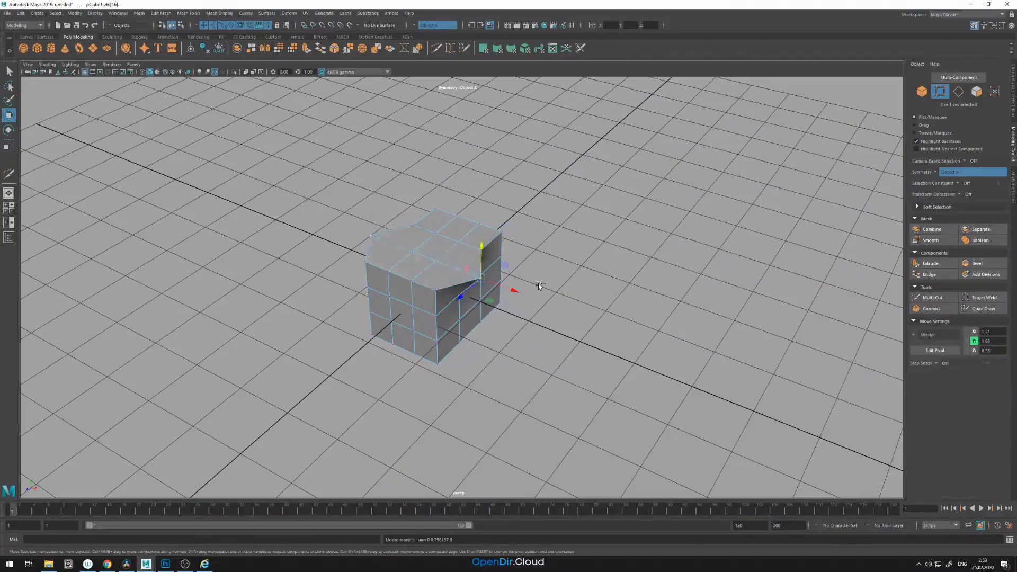
Step: Turn Symmetry off and select a ring of the cube's edges with the Selection Constraint set to Edge Ring
left_click(933, 174)
left_click(941, 179)
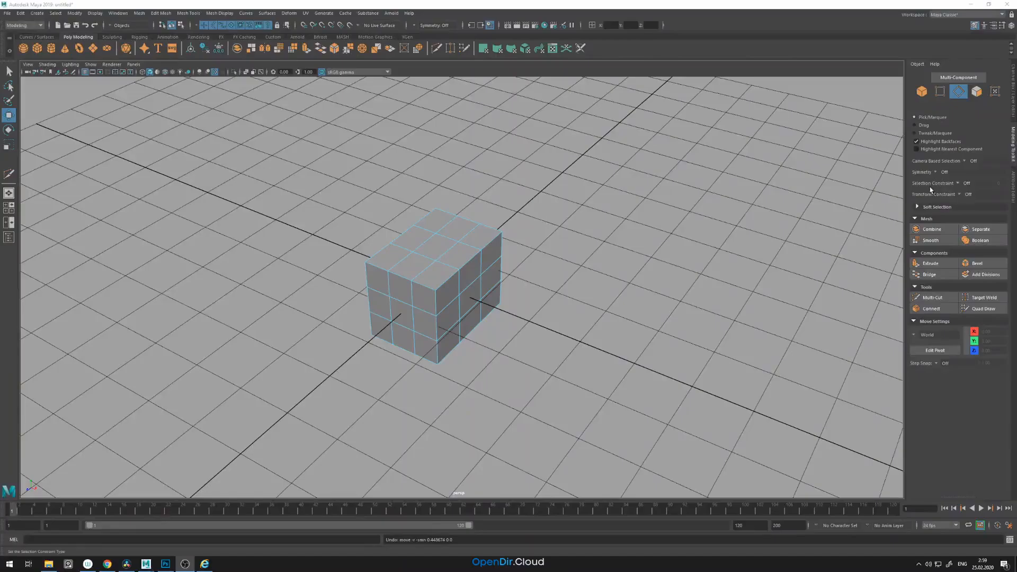
left_click(956, 184)
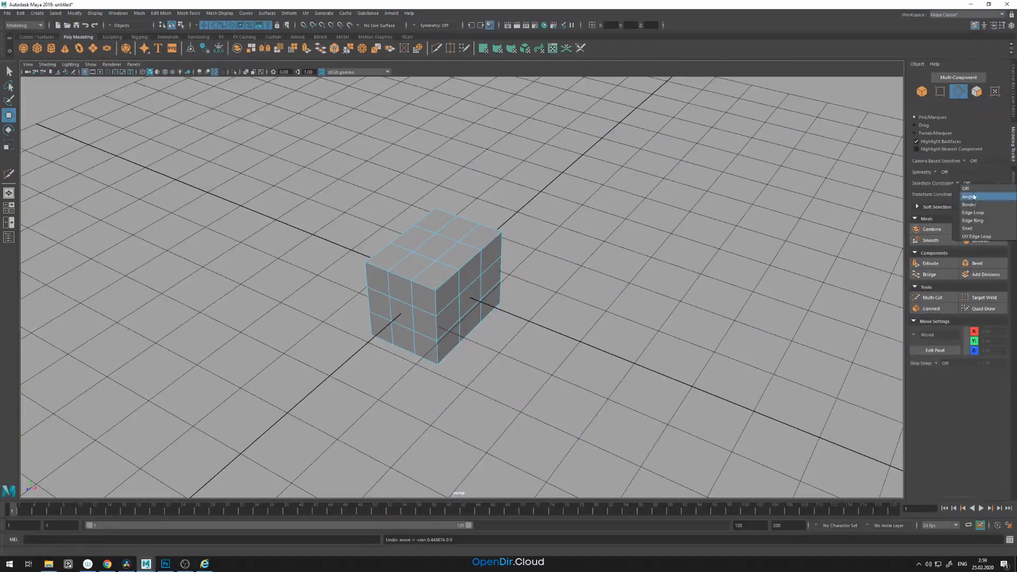
left_click(984, 225)
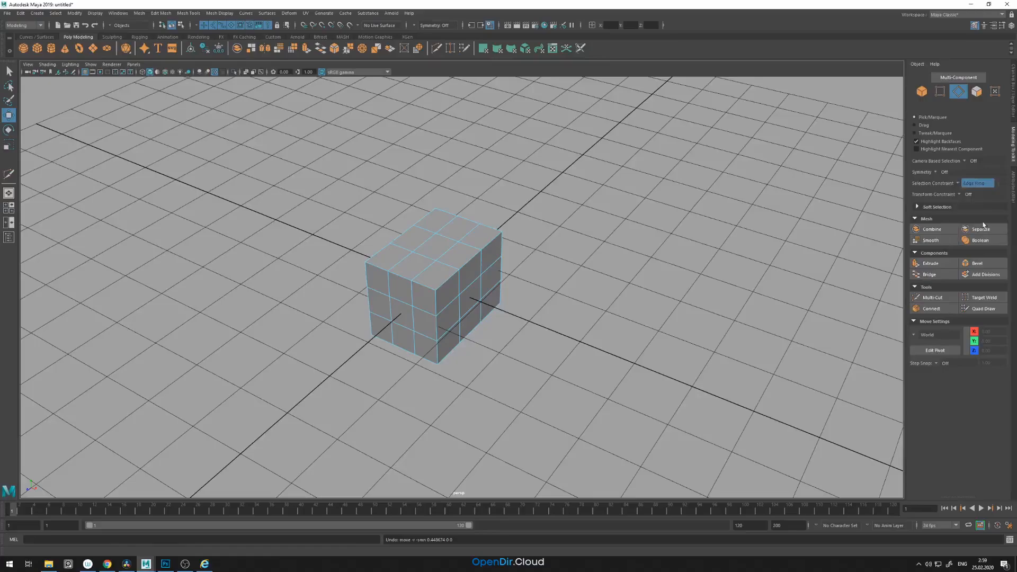
left_click(470, 306)
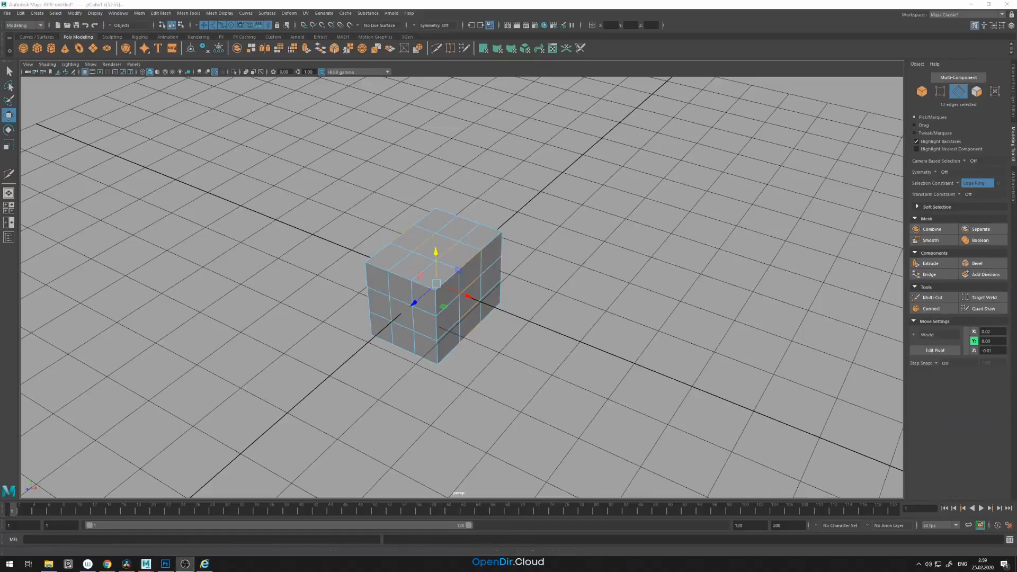
Step: Set the Selection Constraint to Edge Loop and select an edge loop on the cube's side
left_click(961, 183)
left_click(972, 213)
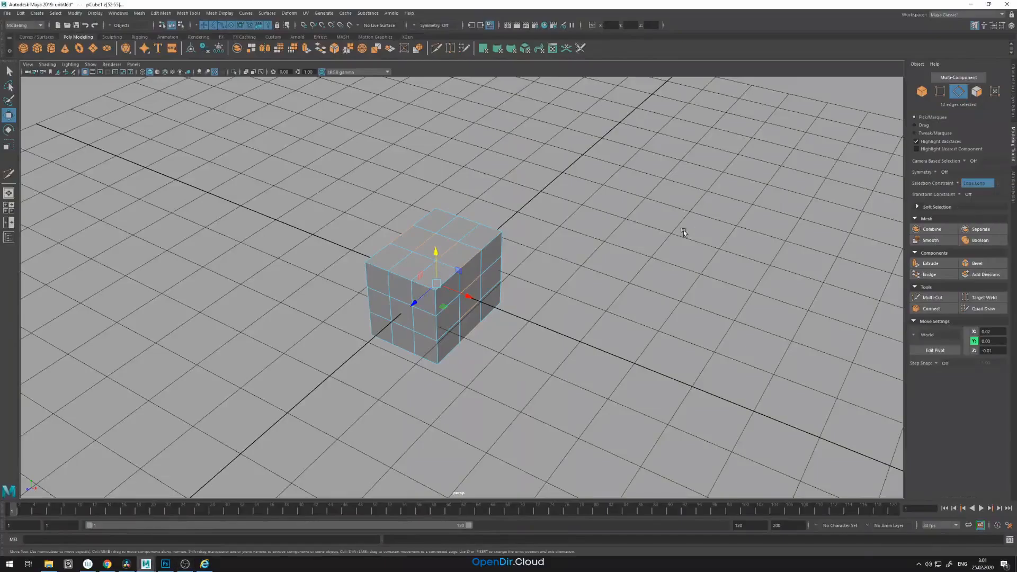
left_click(481, 262)
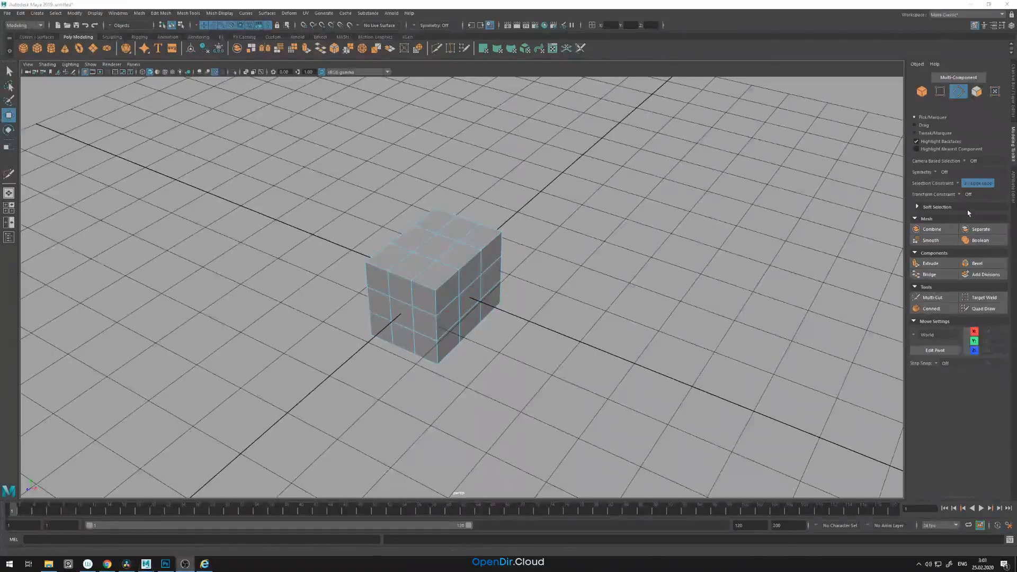
Step: Set the Selection Constraint to Shell, and switch it to UV Edge Loop
left_click(962, 184)
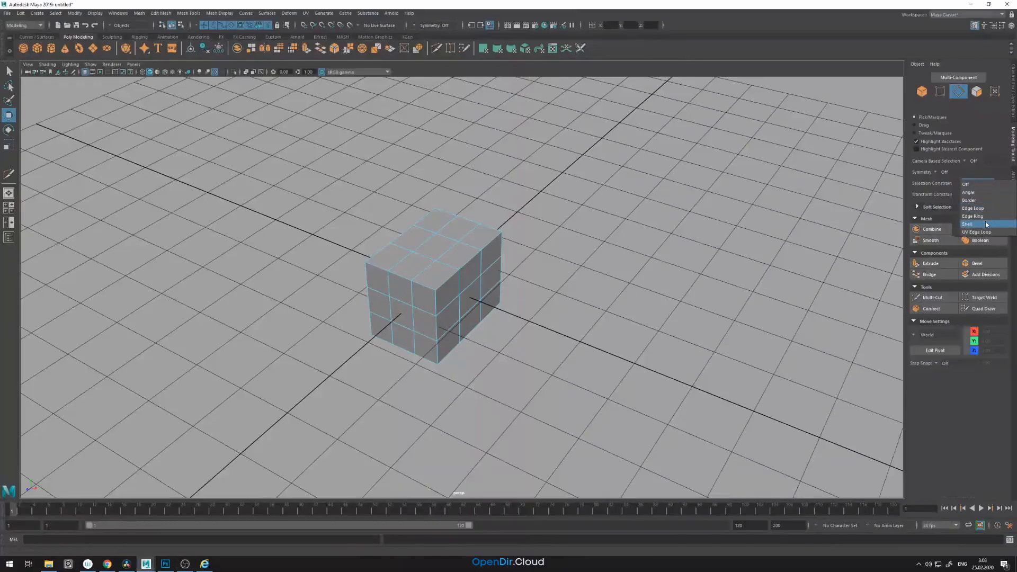
left_click(967, 224)
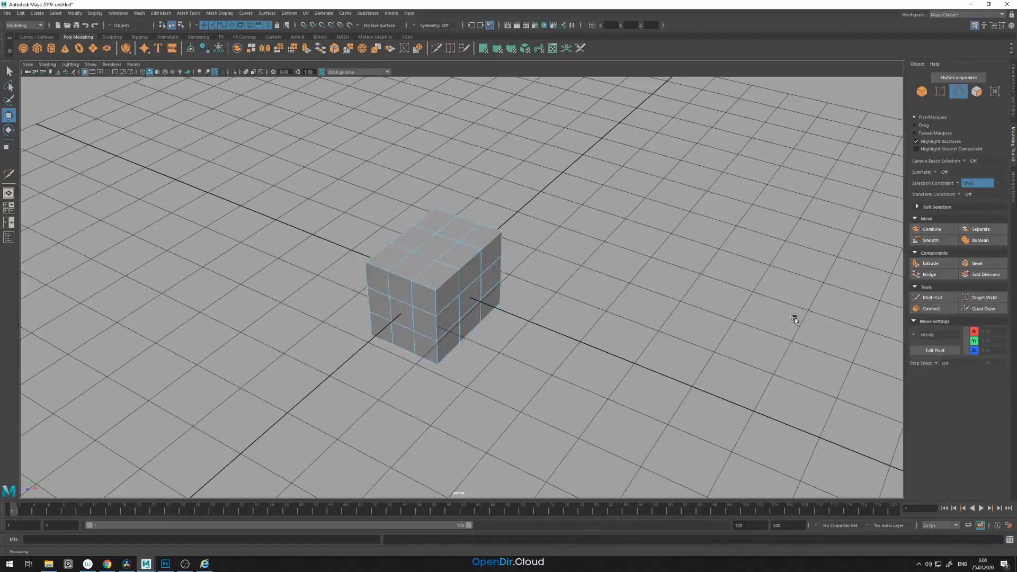
left_click(956, 184)
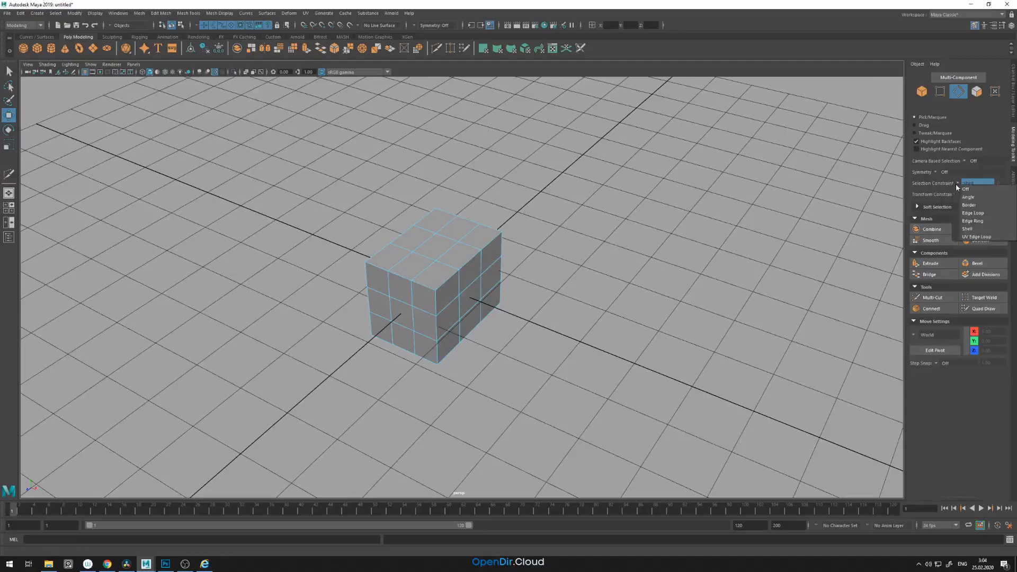
left_click(986, 239)
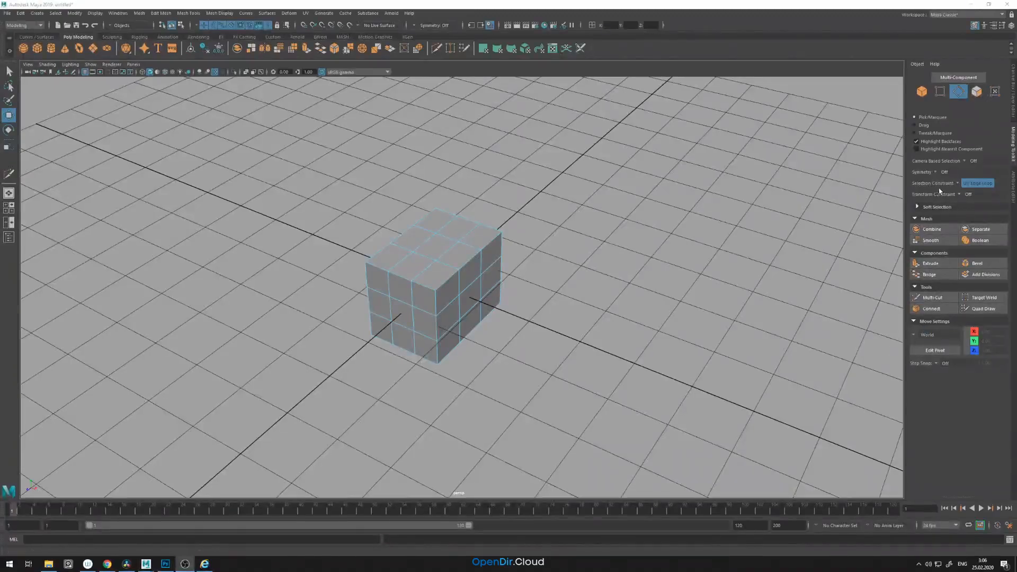
Step: Set the Selection Constraint back to Off
left_click(933, 186)
left_click(955, 186)
left_click(969, 185)
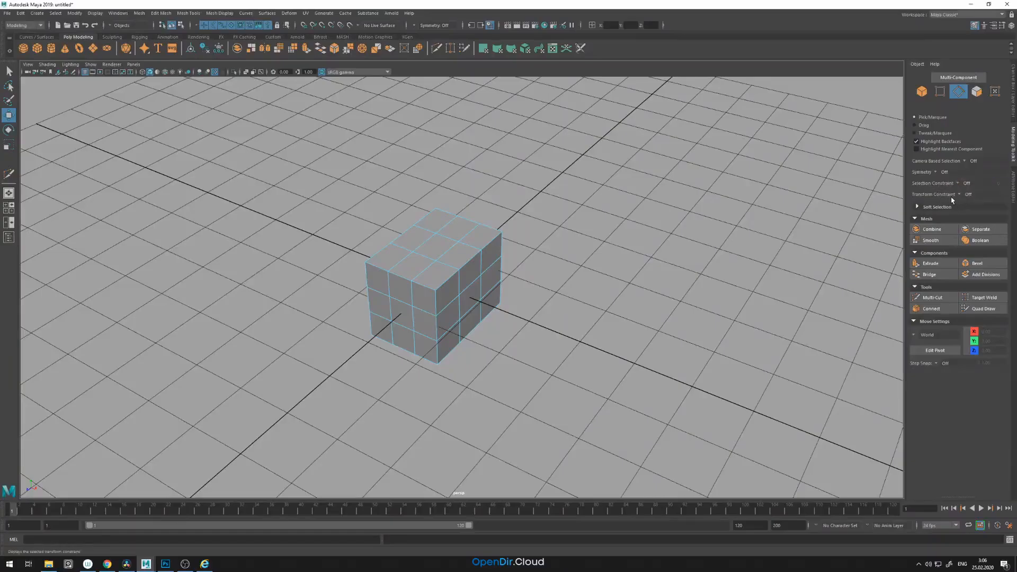
Step: Set the Transform Constraint to Edge Slide and try sliding one edge on the cube's upper long side
left_click(963, 195)
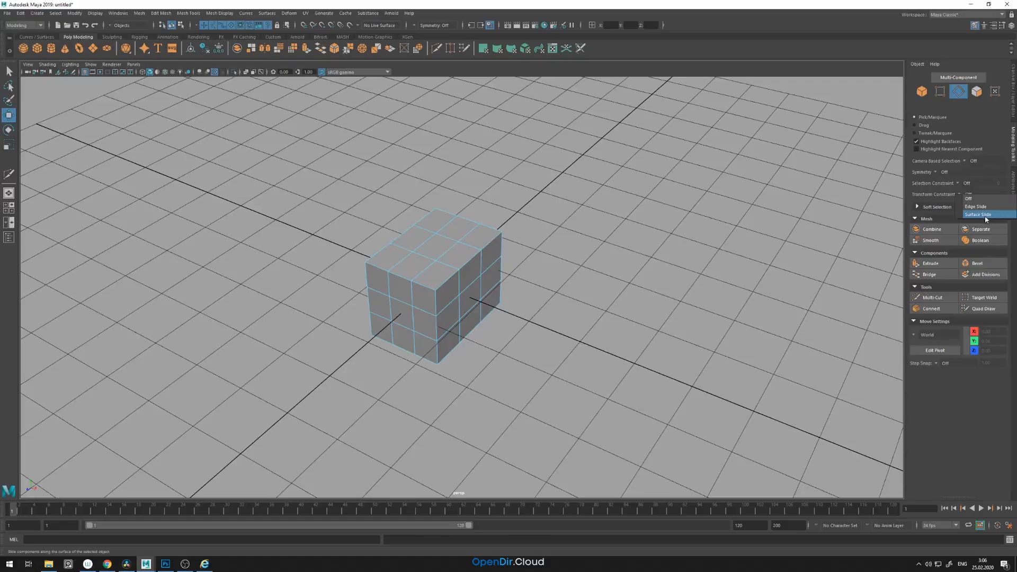
left_click(983, 207)
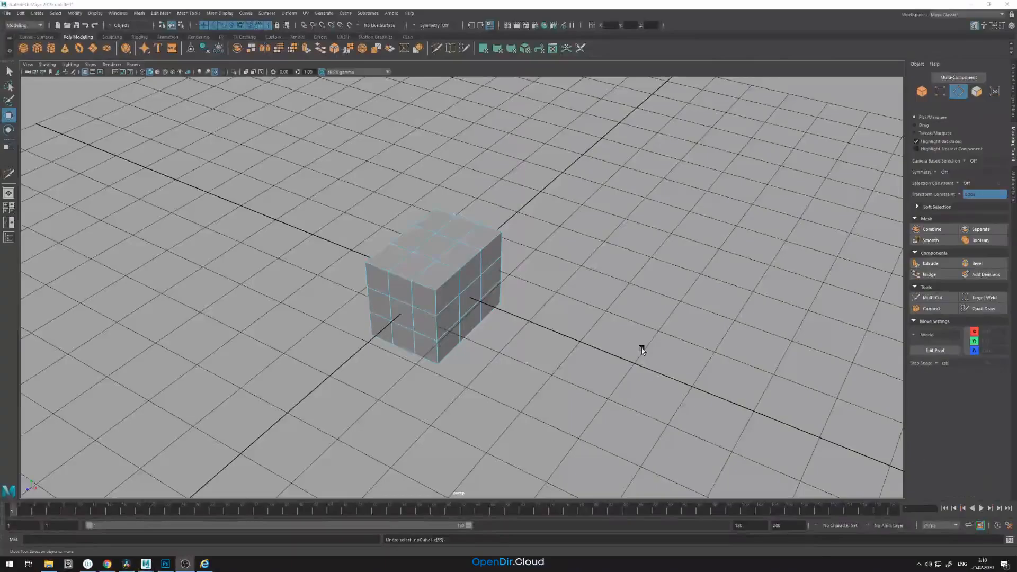
left_click(479, 257)
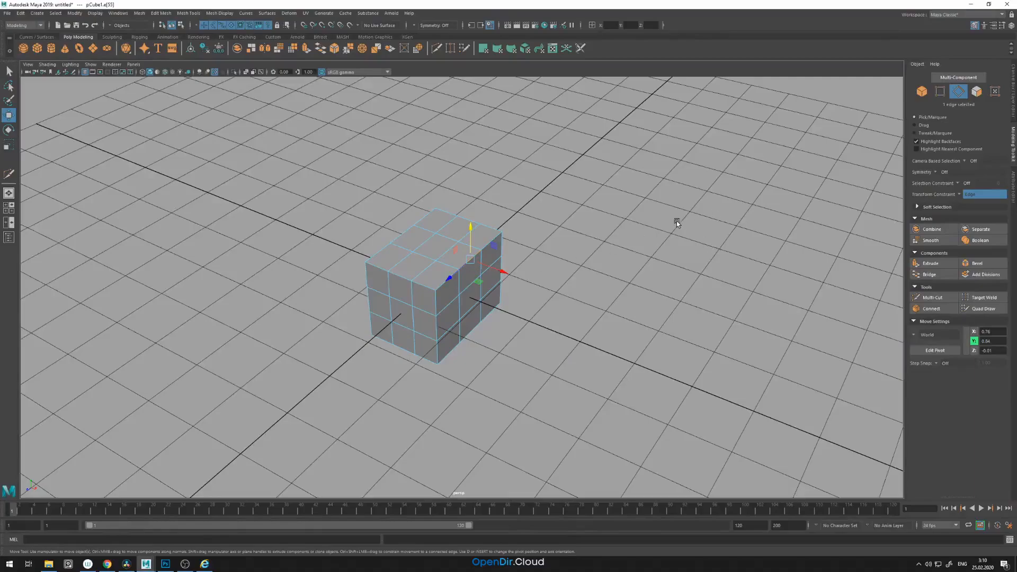
middle_click_drag(675, 221, 425, 207)
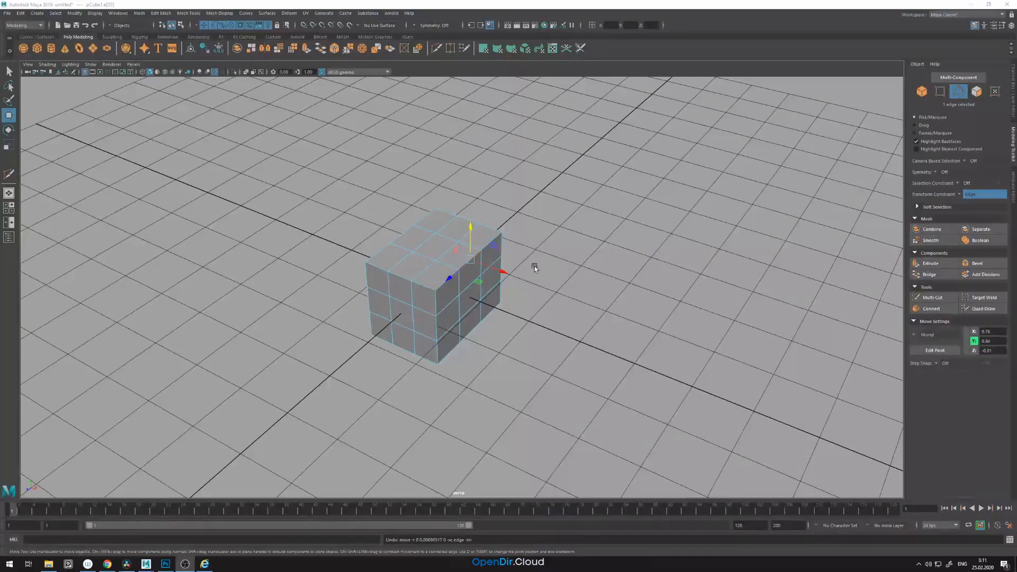
Step: Slide the whole upper long-side edge row down along its neighbouring edges, and turn the Transform Constraint off
double_click(442, 286)
middle_click_drag(758, 201, 553, 217)
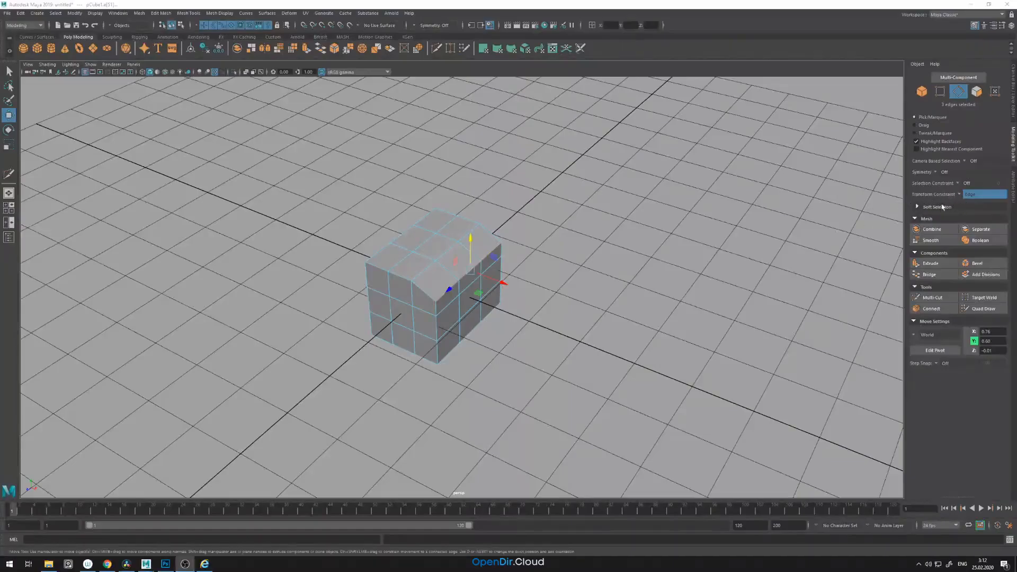
left_click(966, 196)
left_click(967, 199)
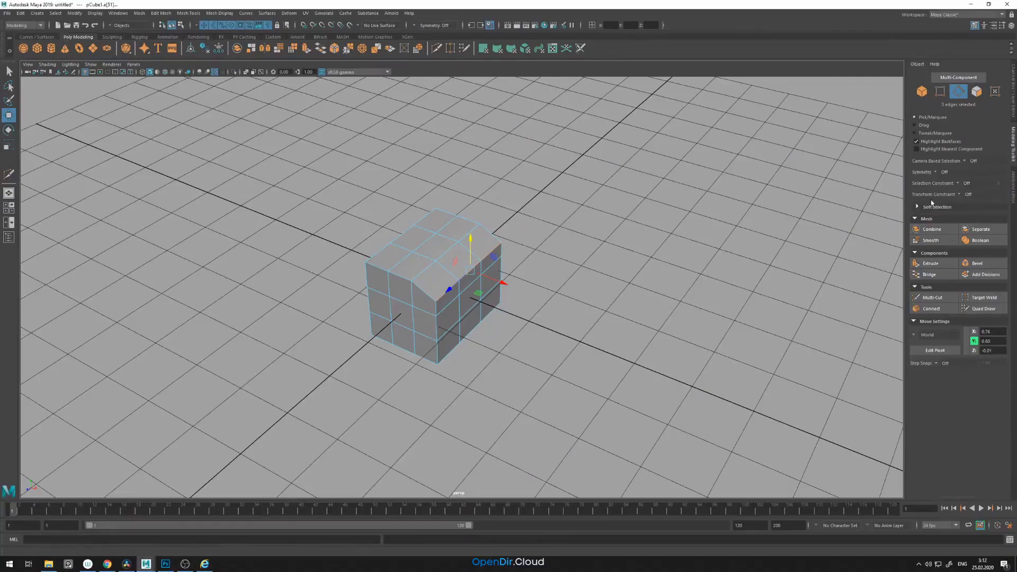
left_click(593, 287)
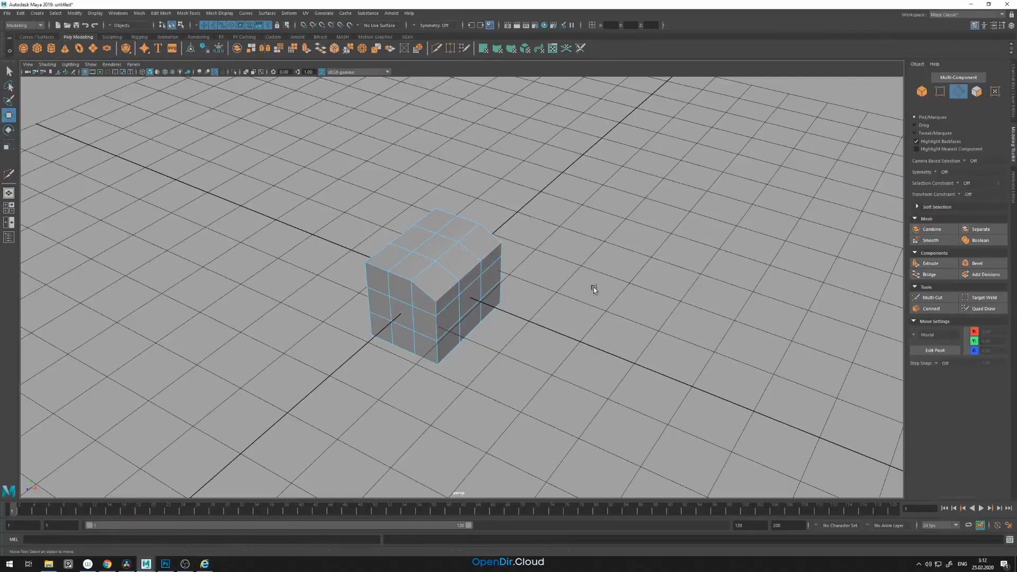
Step: Undo the edge slide and the constraint change, and clear the edge selection
key("ctrl+z")
key("ctrl+z")
key("ctrl+z")
left_click(493, 269)
left_click(566, 271)
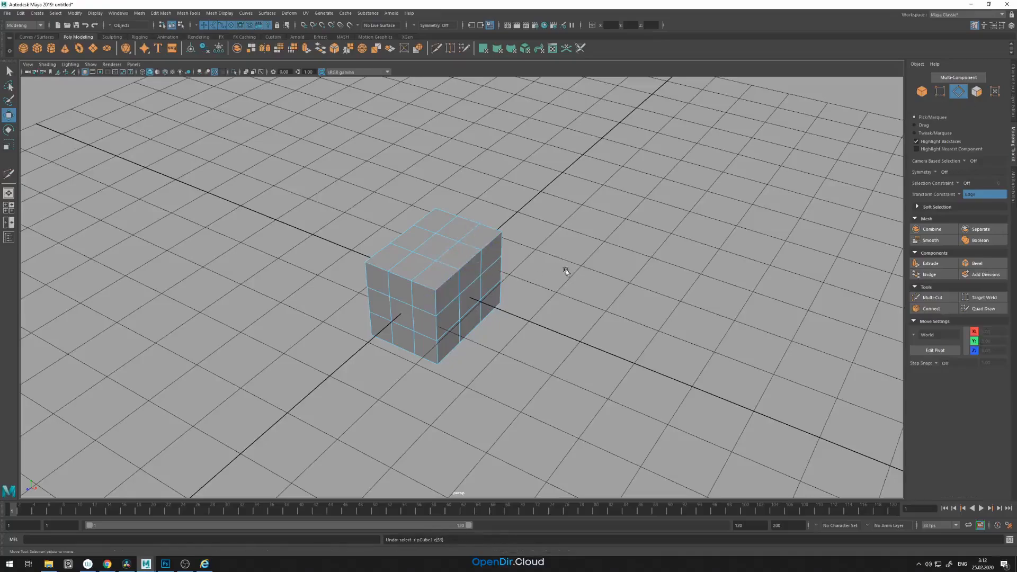
Step: Turn on Soft Select for the middle edge of the cube's upper long side and enlarge the falloff radius to 1.40
left_click(918, 207)
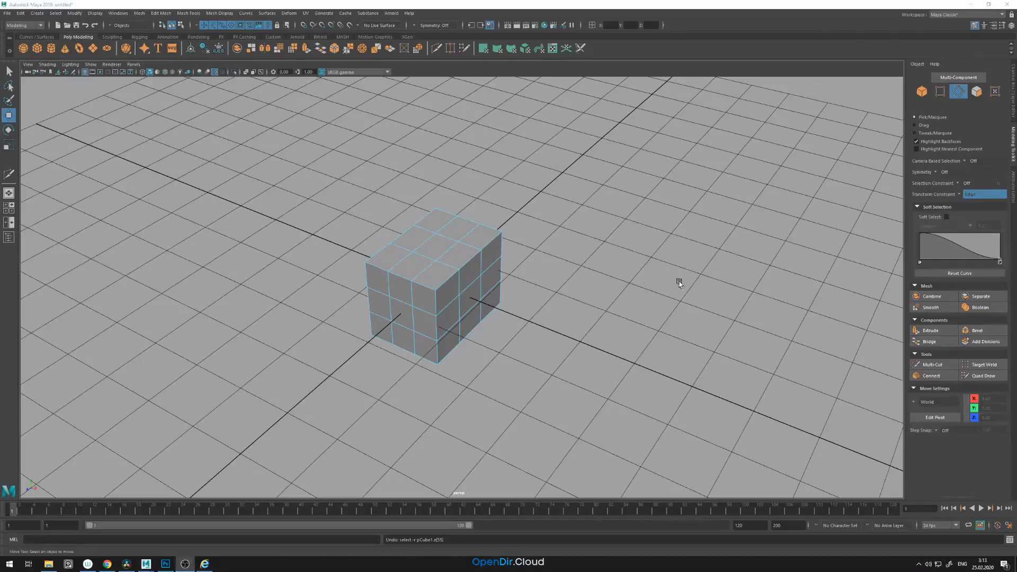
left_click(469, 262)
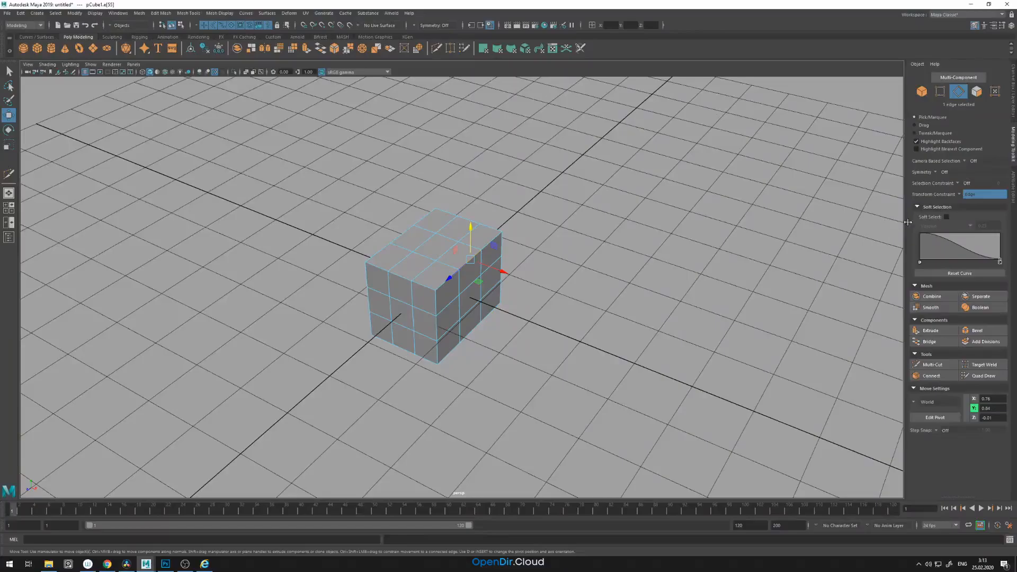
left_click(946, 218)
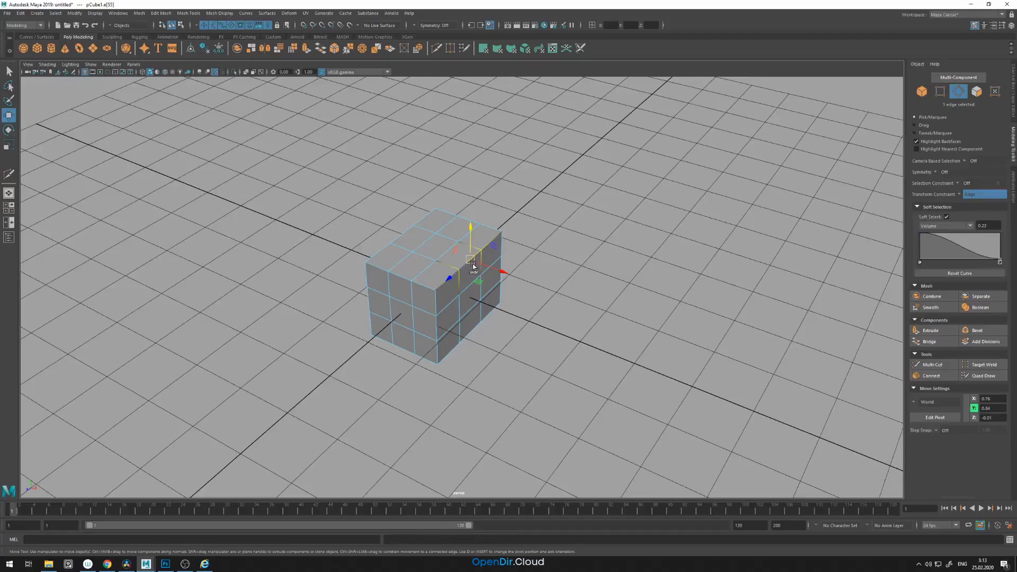
key("b")
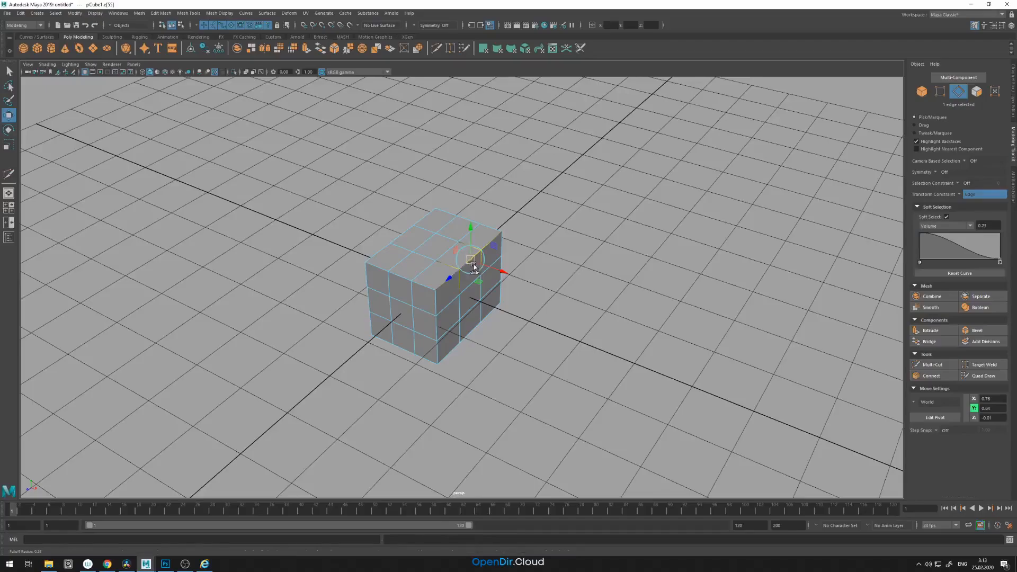
middle_click_drag(474, 266, 538, 291)
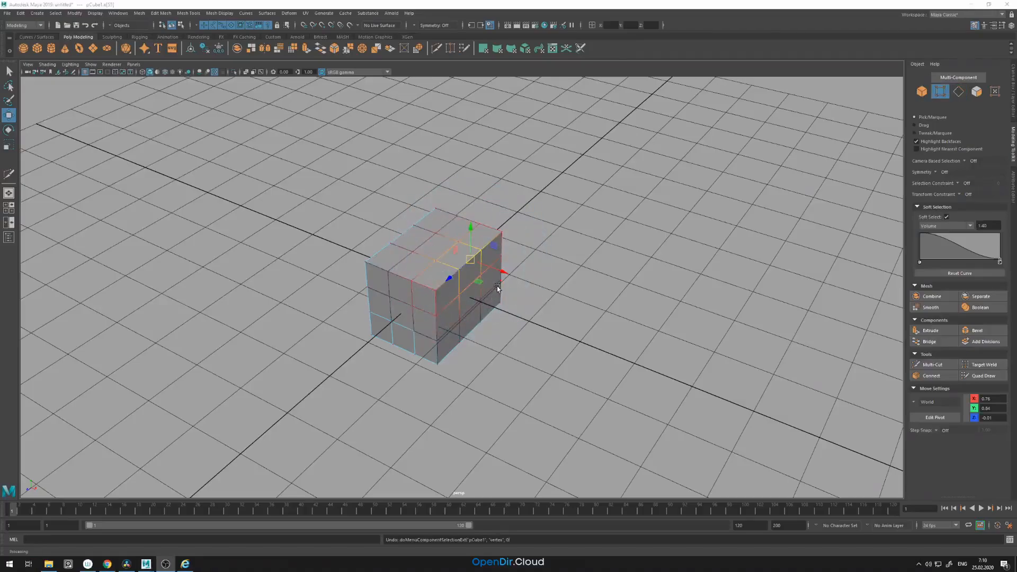
Step: Pull the cube's far upper corner vertex outward using soft selection
right_click_drag(497, 286, 485, 279)
left_click(503, 234)
left_click_drag(504, 235, 524, 213)
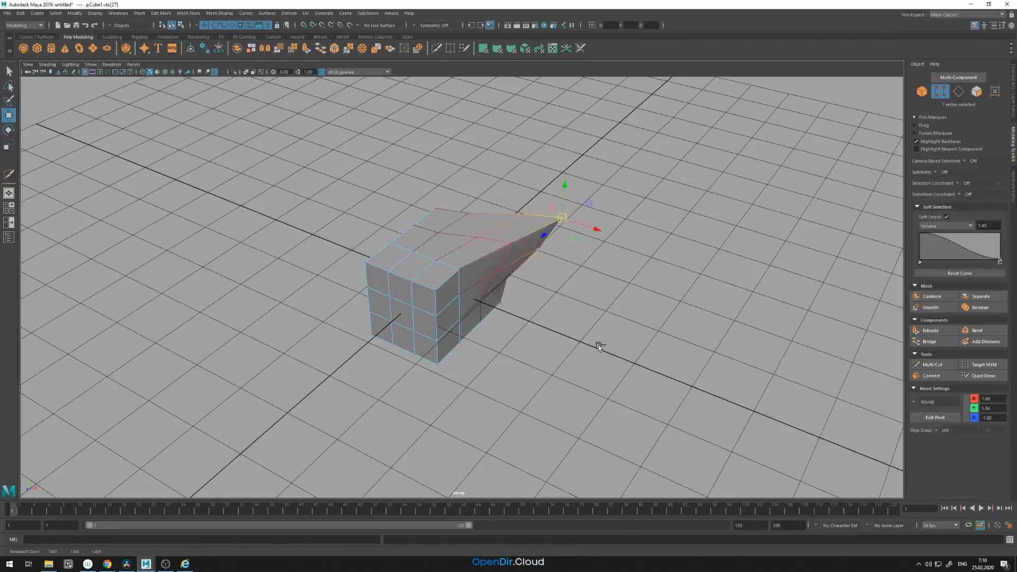
Step: Undo the vertex move and pull a face on the cube's top upward using soft selection
key("ctrl+z")
right_click_drag(478, 274, 466, 260)
left_click(463, 256)
left_click_drag(459, 222, 459, 188)
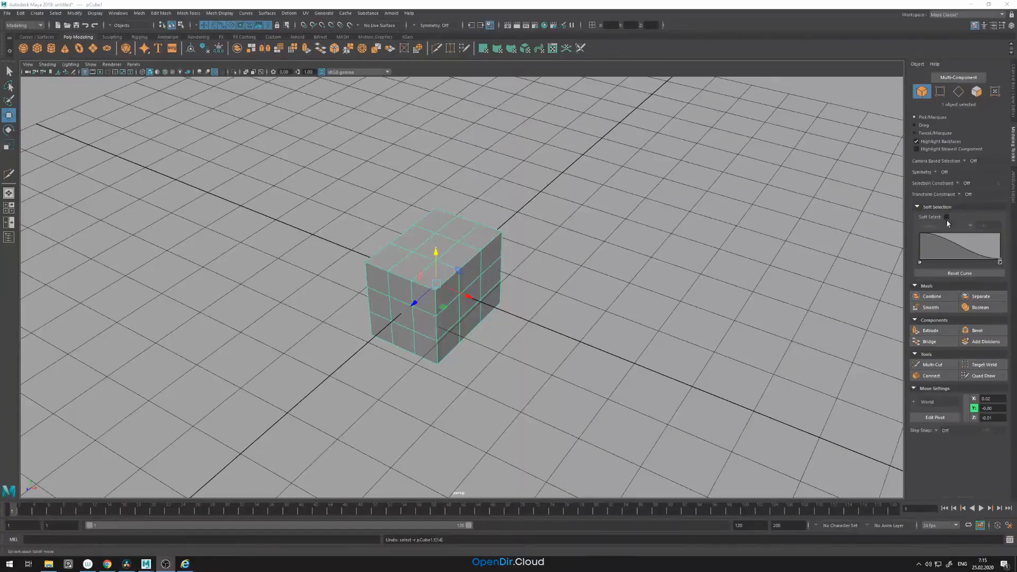
Step: Collapse the Soft Selection settings and duplicate the cube about 2.8 units along the X axis
left_click(922, 208)
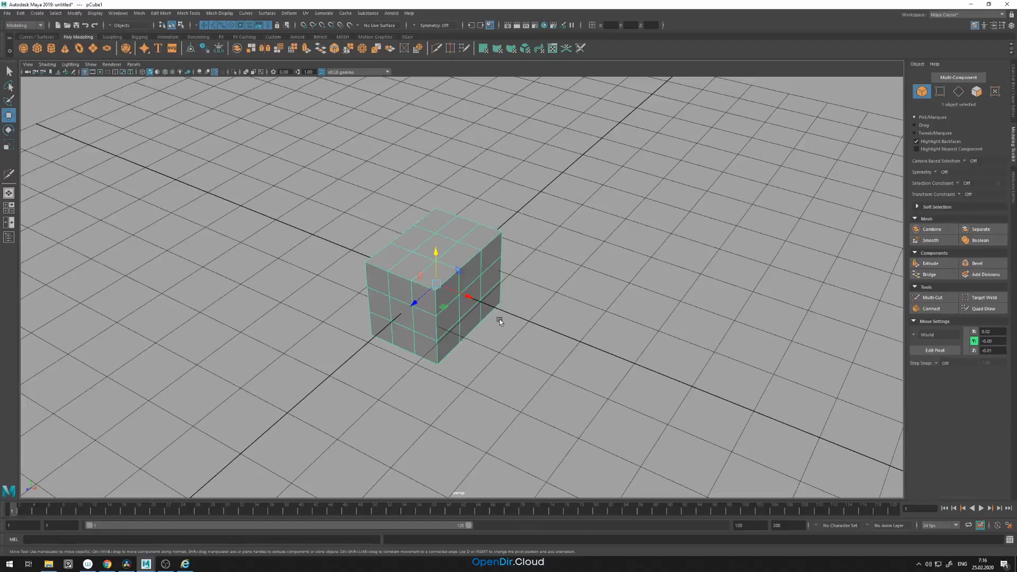
left_click_drag(480, 298, 616, 339, "shift")
left_click(733, 322)
Step: Combine the original cube and its copy into one mesh, and check that they select together
left_click(449, 275)
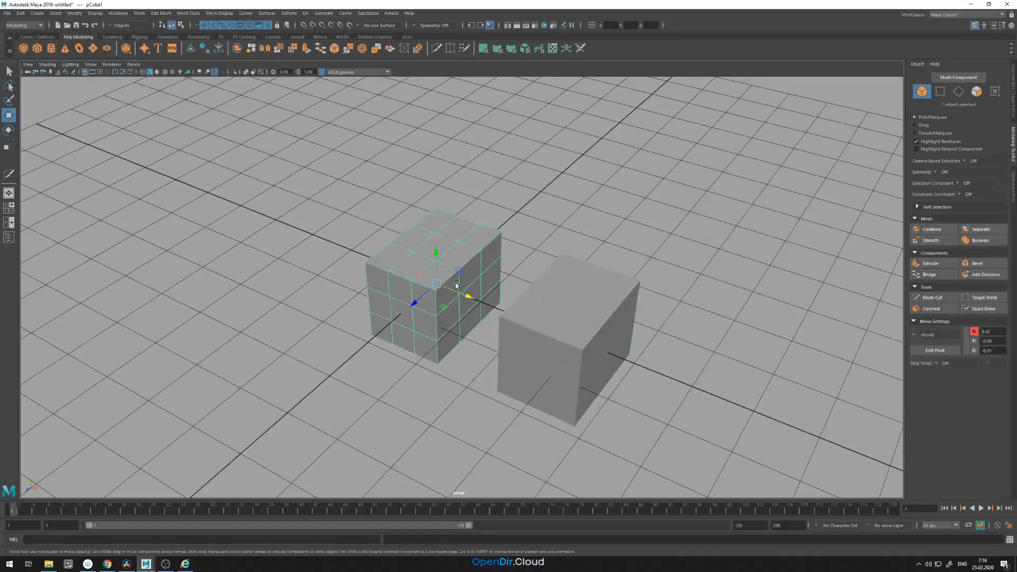
left_click(570, 307, "shift")
left_click(926, 230)
left_click(538, 326)
left_click(599, 361)
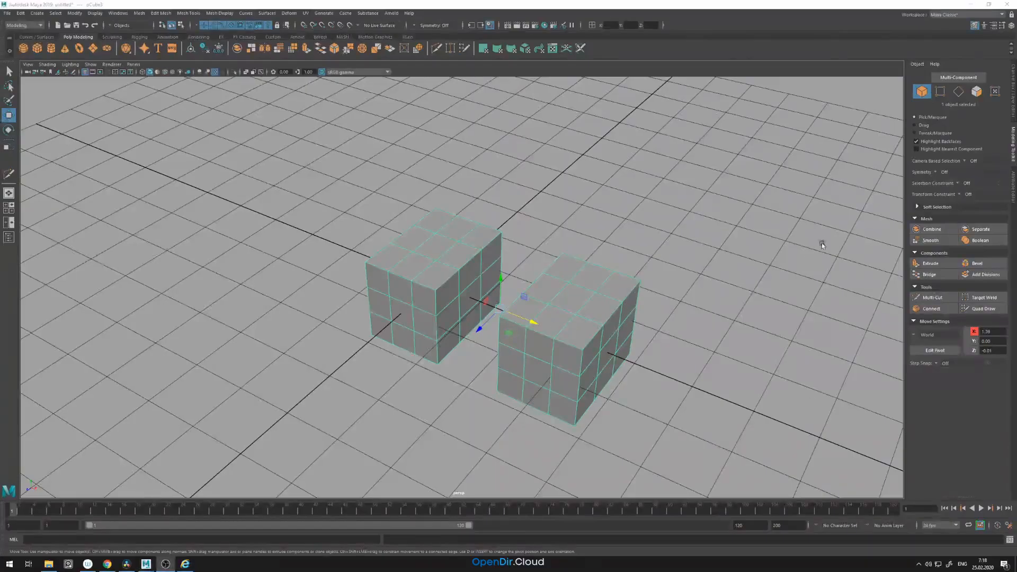
left_click(690, 323)
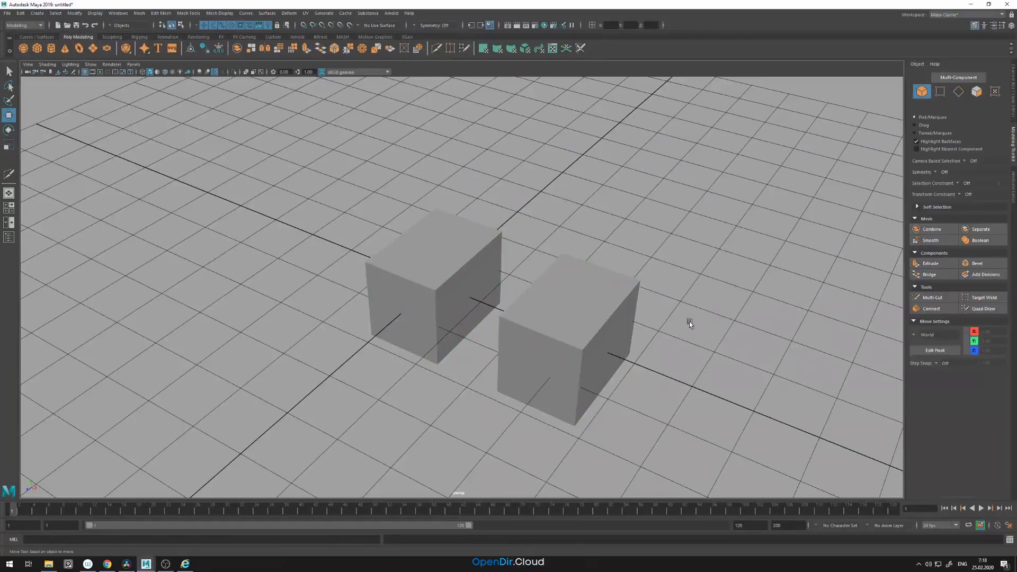
Step: Separate the combined mesh back into two individual cubes
left_click(605, 312)
left_click(980, 229)
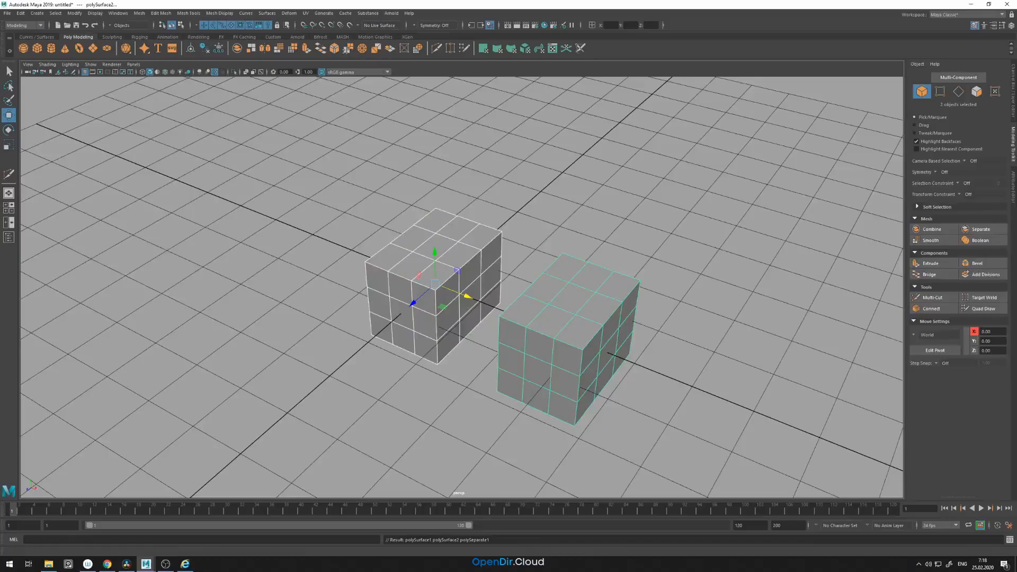
key("t")
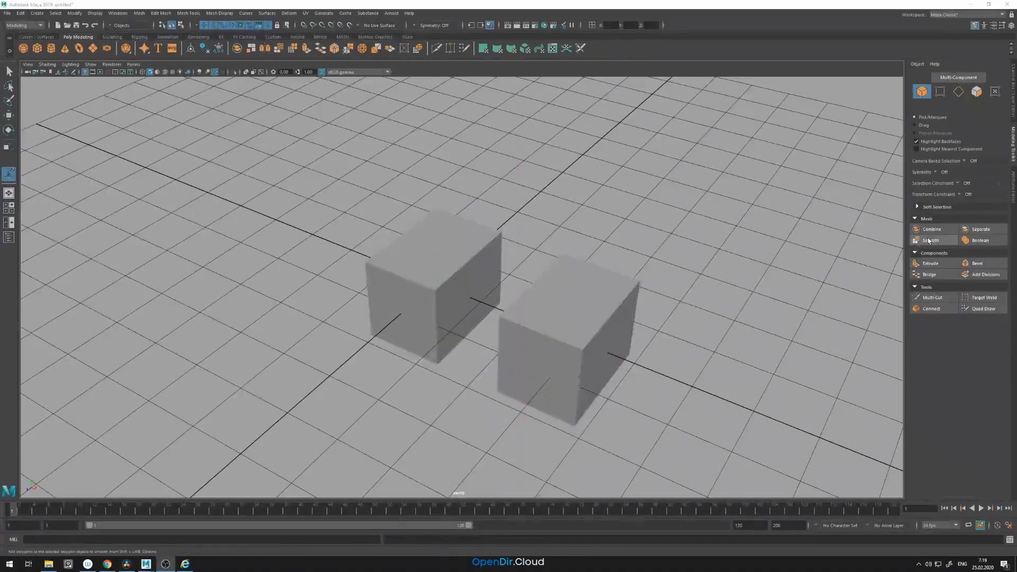
Step: Apply Smooth to the original cube with 1 division
left_click(491, 259)
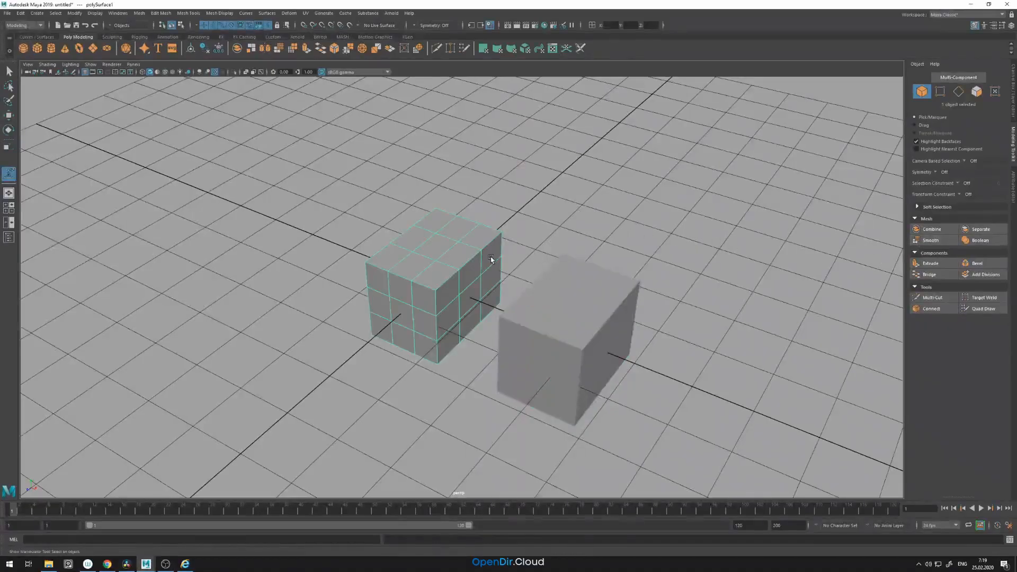
left_click(930, 240)
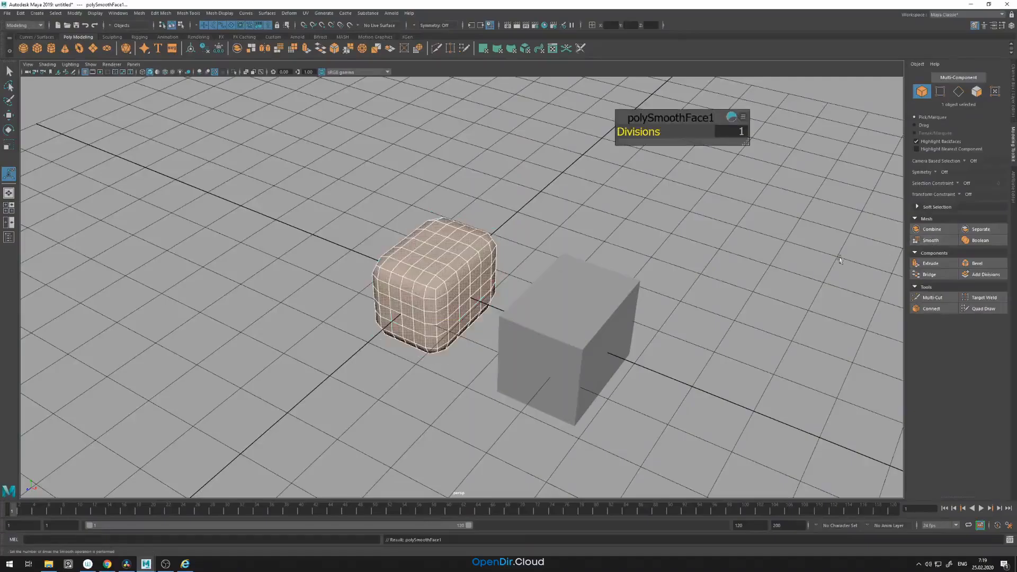
left_click_drag(560, 120, 523, 174)
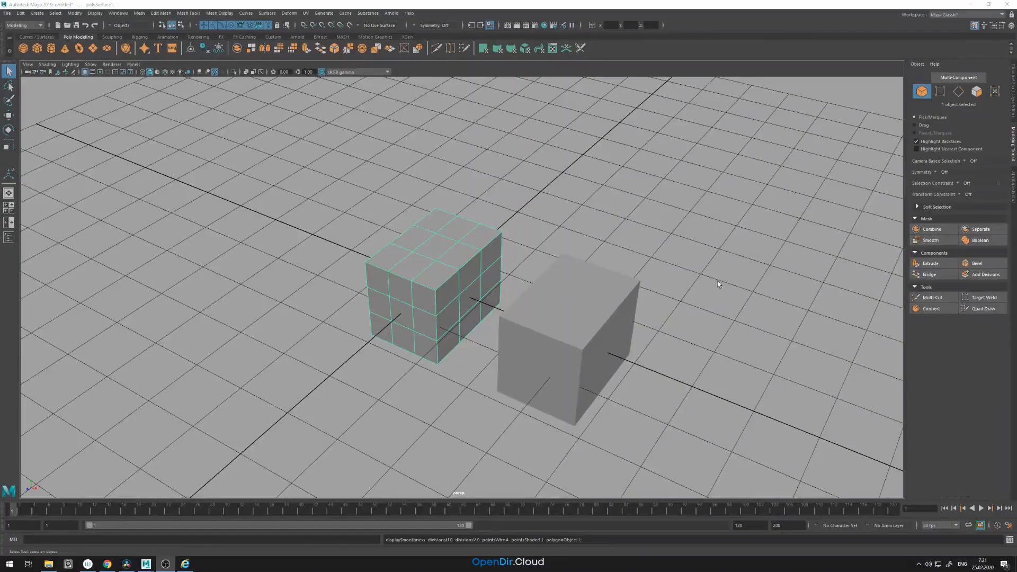
Step: Display the original cube in smooth mesh preview and raise its preview subdivision level
left_click(518, 271)
left_click(497, 274)
key("3")
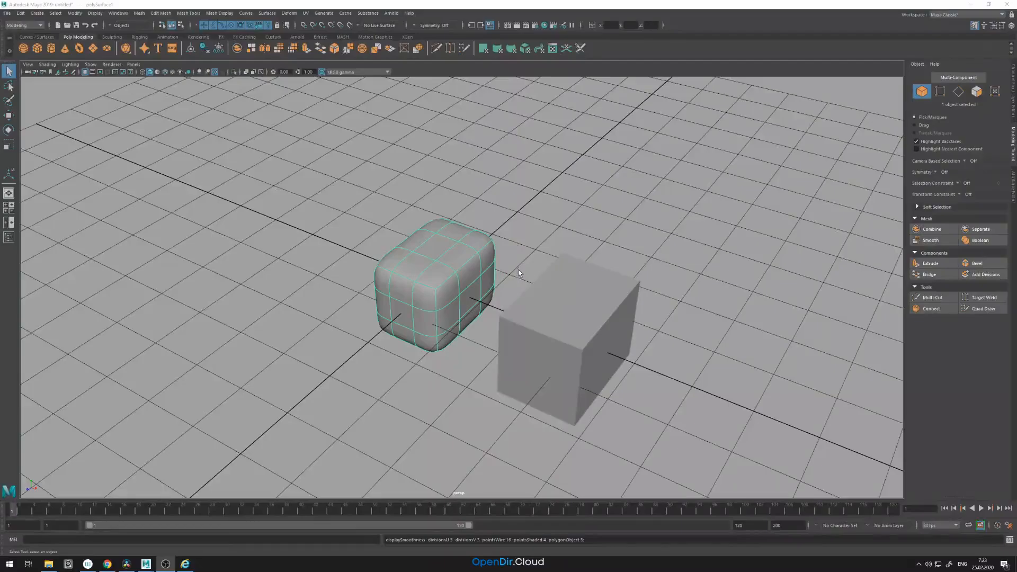
key("Page_Up")
key("Page_Up")
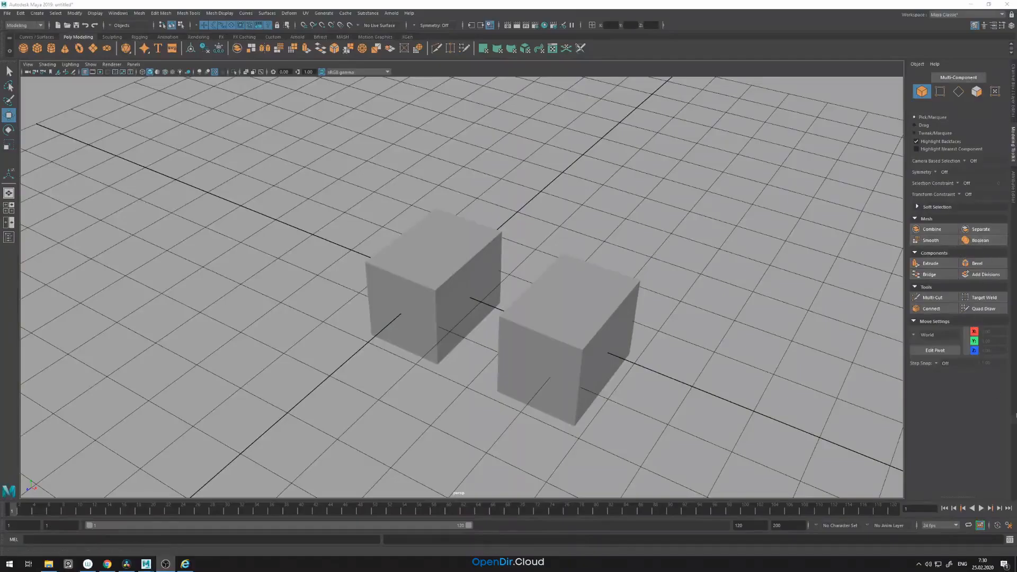
Step: Scale down the copied cube and move it so it overlaps the original cube's upper front corner
left_click(445, 298)
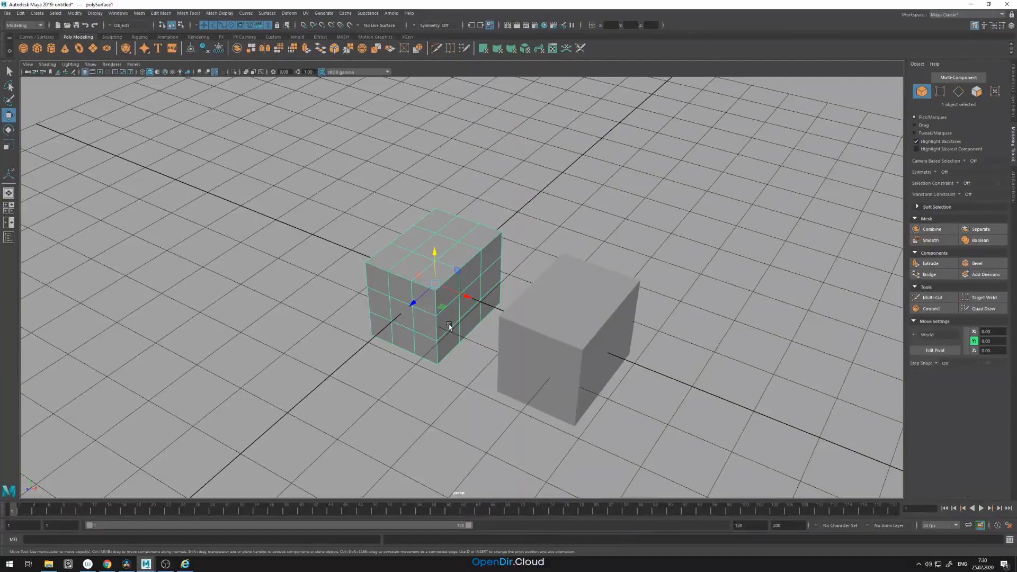
left_click(553, 351)
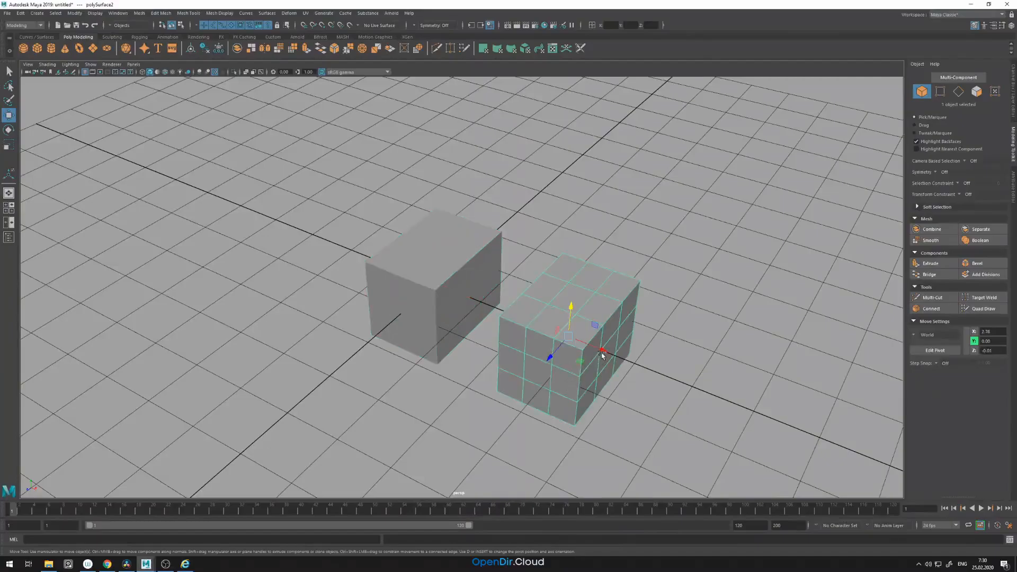
left_click_drag(606, 350, 444, 249)
key("e")
key("r")
key("q")
key("w")
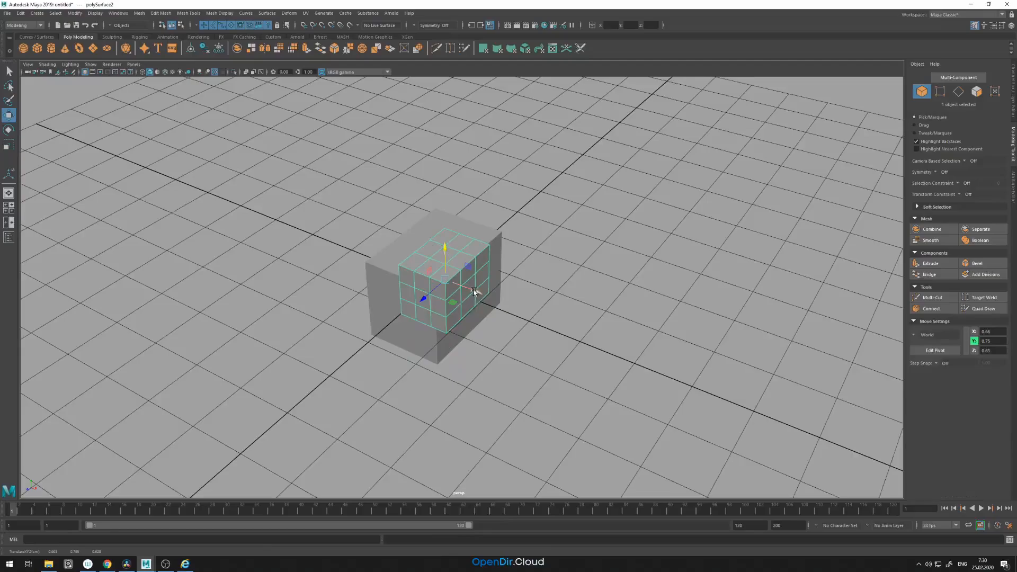
left_click_drag(473, 290, 449, 288)
left_click_drag(434, 243, 437, 248)
Step: Apply a Boolean to the original cube and the smaller cube, with the operation set to difference
left_click(534, 302)
left_click(496, 246)
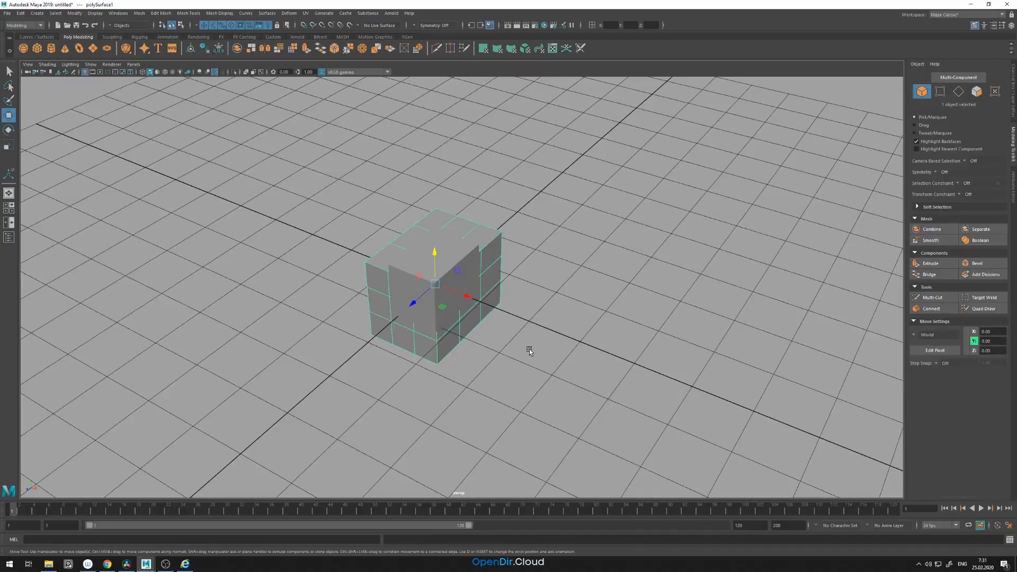
left_click(471, 255, "shift")
left_click(979, 240)
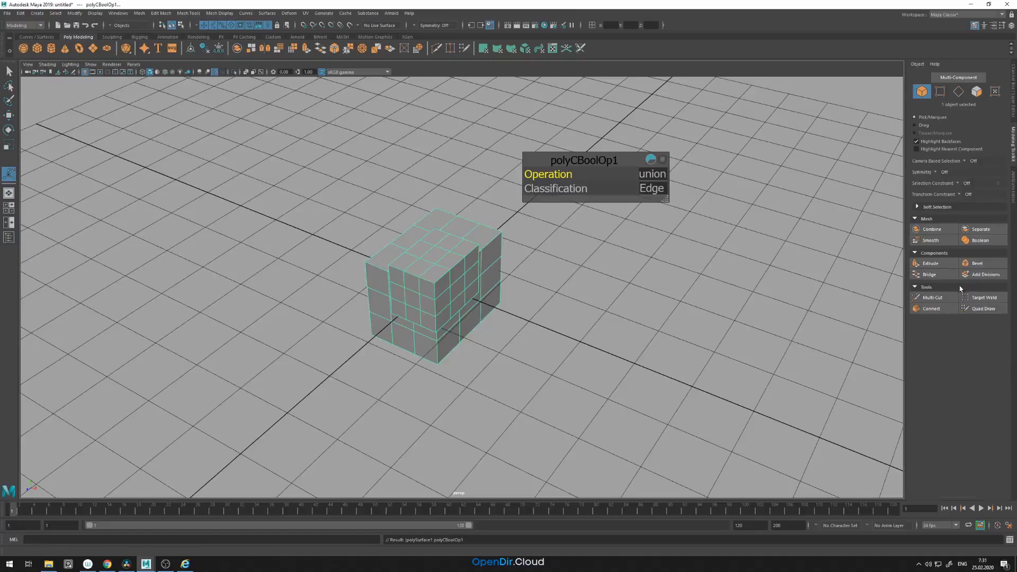
left_click_drag(590, 160, 577, 158)
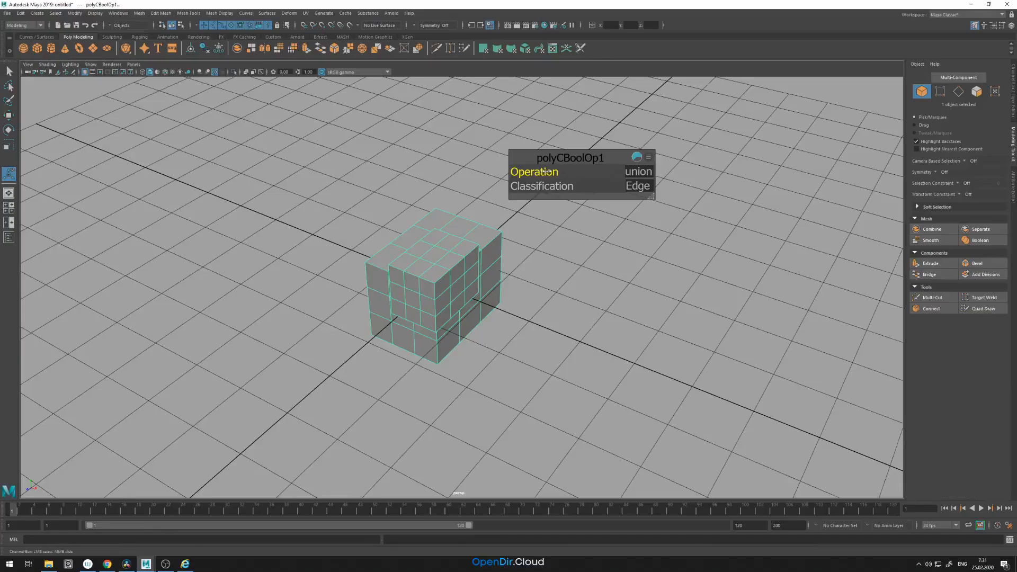
middle_click_drag(557, 171, 606, 259)
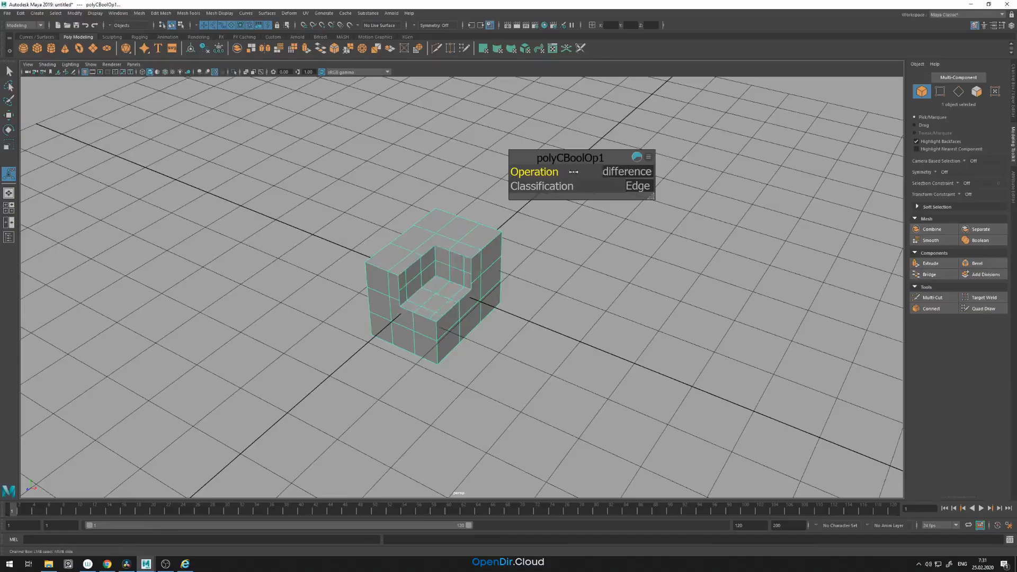
Step: Display the notched cube in smooth mesh preview
left_click(606, 258)
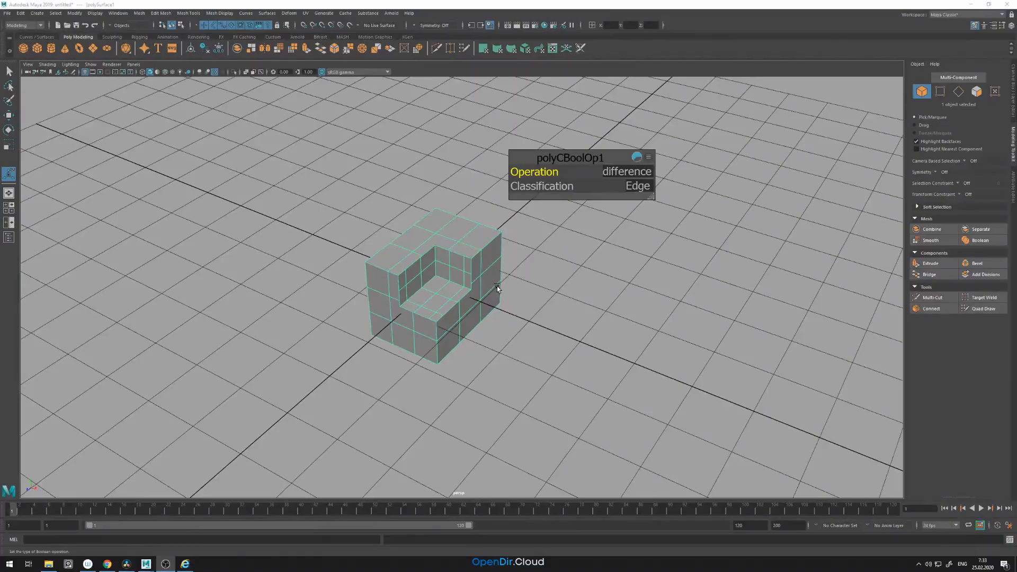
key("3")
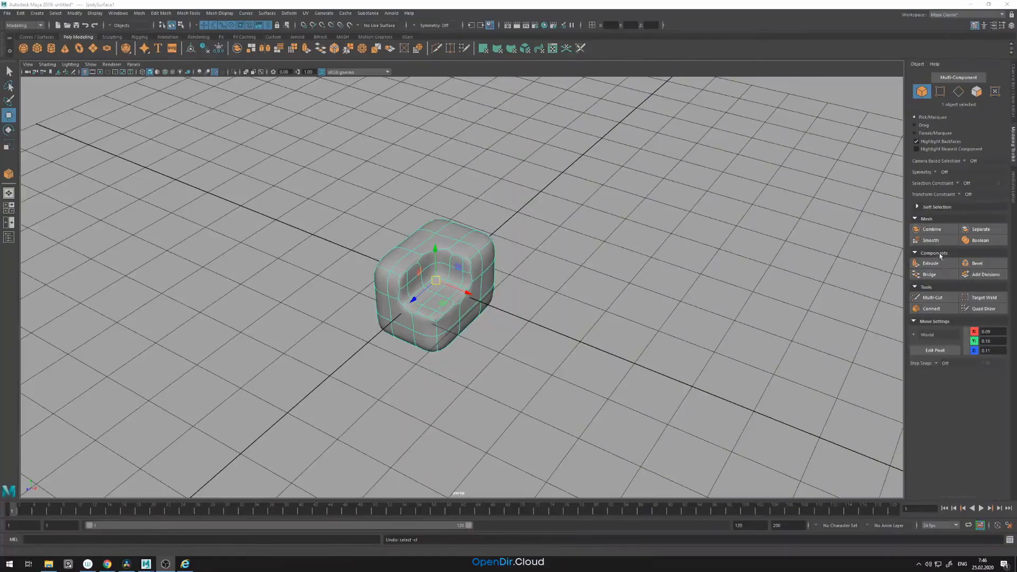
Step: Delete the notched cube, create a new polygon cube at the origin and scale it up uniformly
key("ctrl+z")
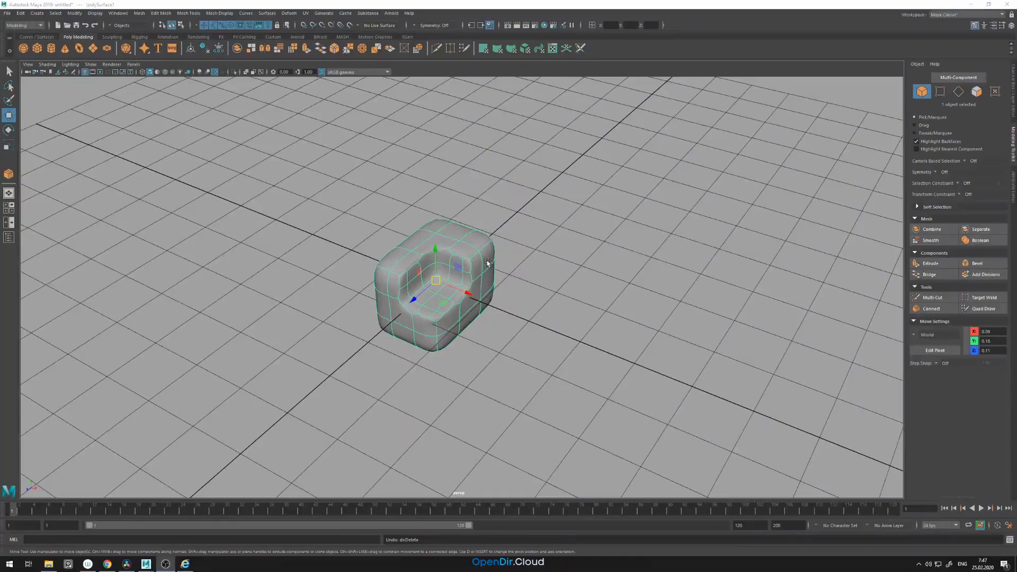
key("Delete")
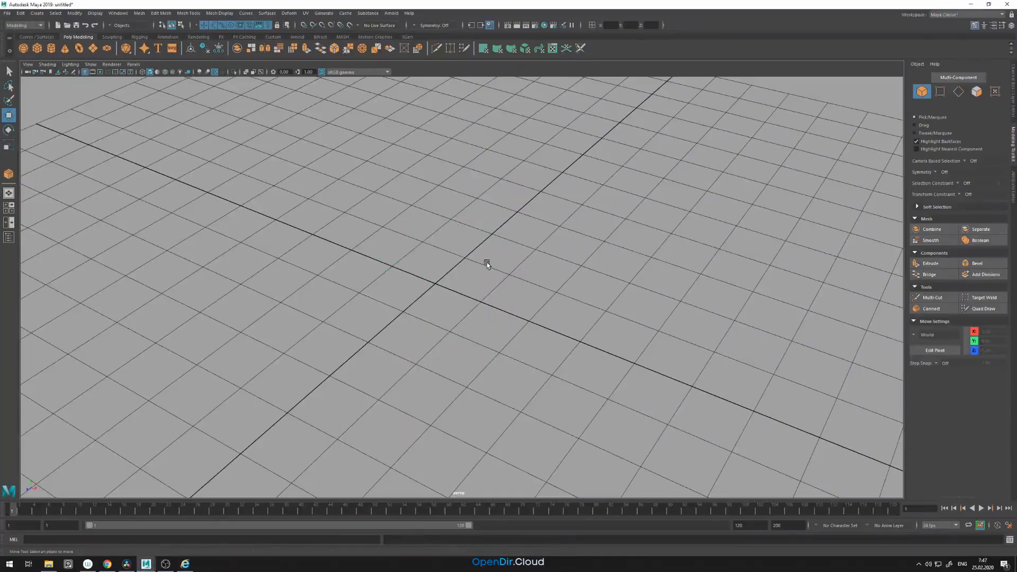
right_click(460, 268)
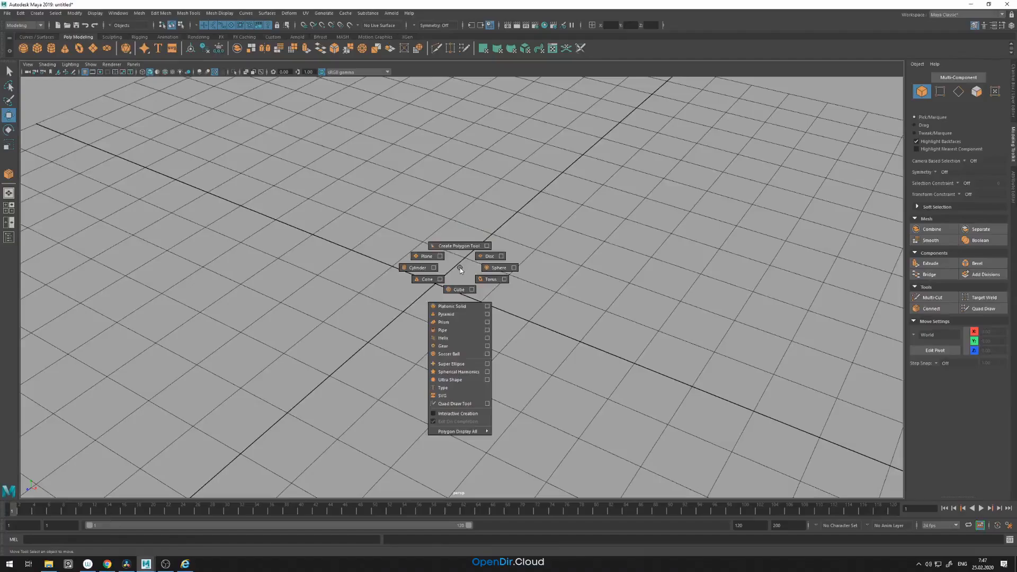
right_click(459, 268, "shift")
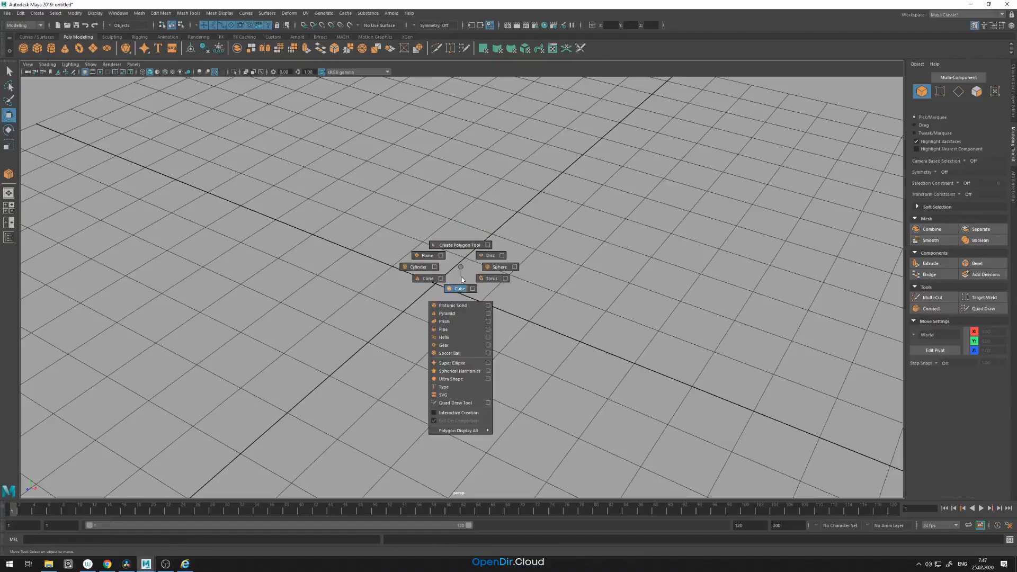
right_click_drag(459, 281, 460, 281, "shift")
key("r")
left_click_drag(444, 286, 467, 285)
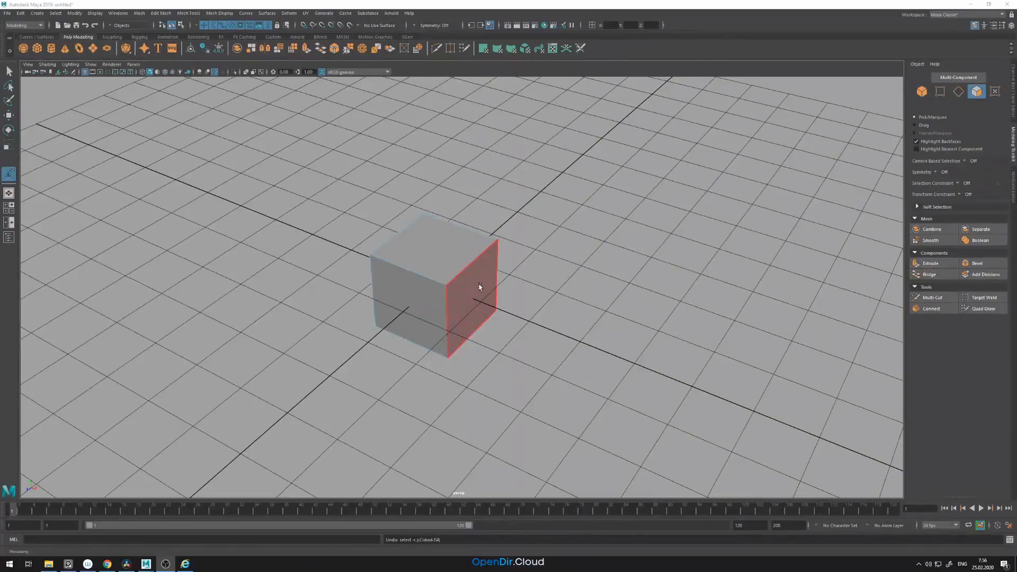
Step: Extrude the cube's right-hand side face with thickness 1.8, Local Translate Z -0.2, offset 0.59 and 3 divisions
left_click(486, 287)
left_click(938, 263)
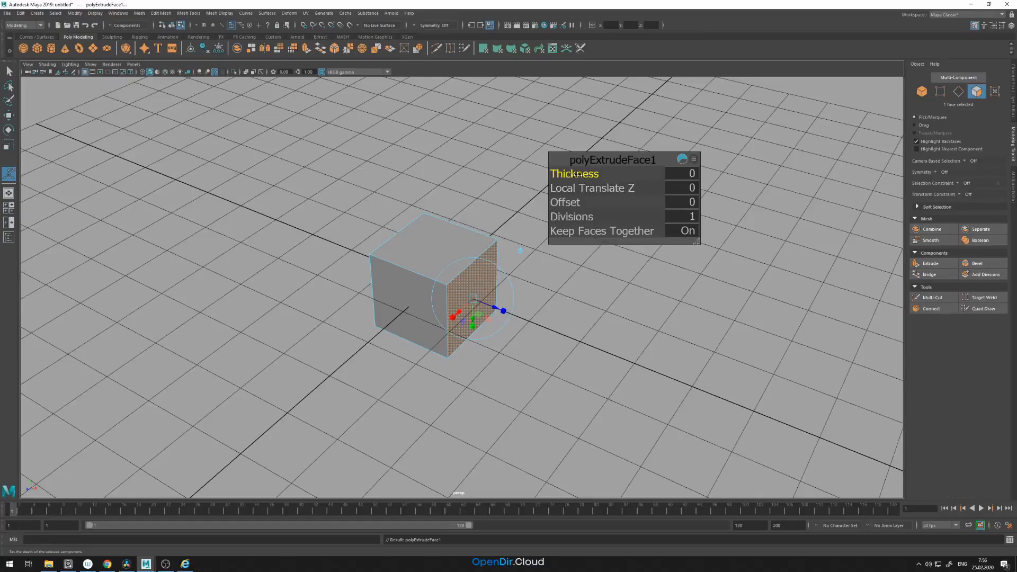
left_click_drag(572, 174, 574, 174)
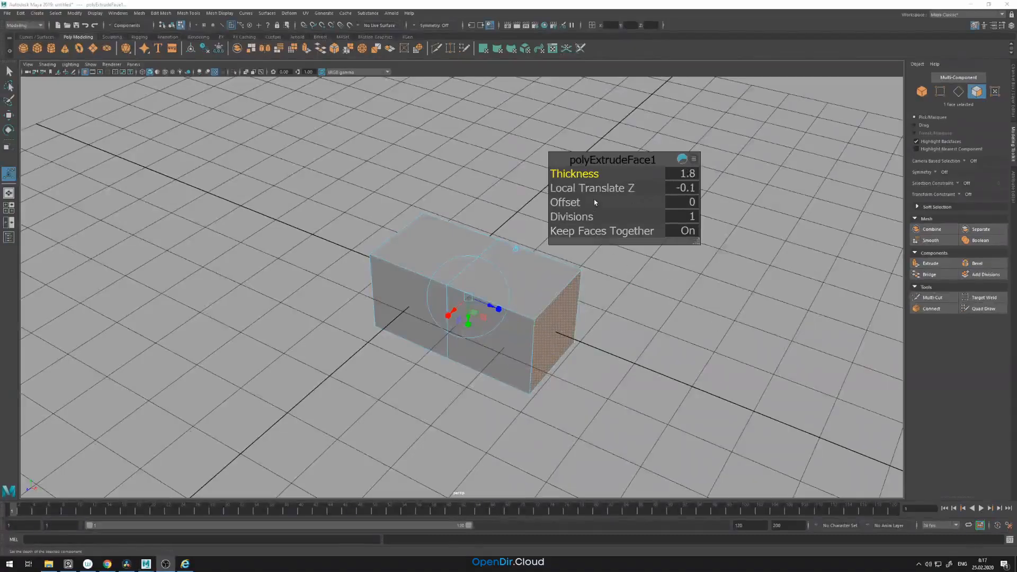
left_click_drag(587, 189, 566, 202)
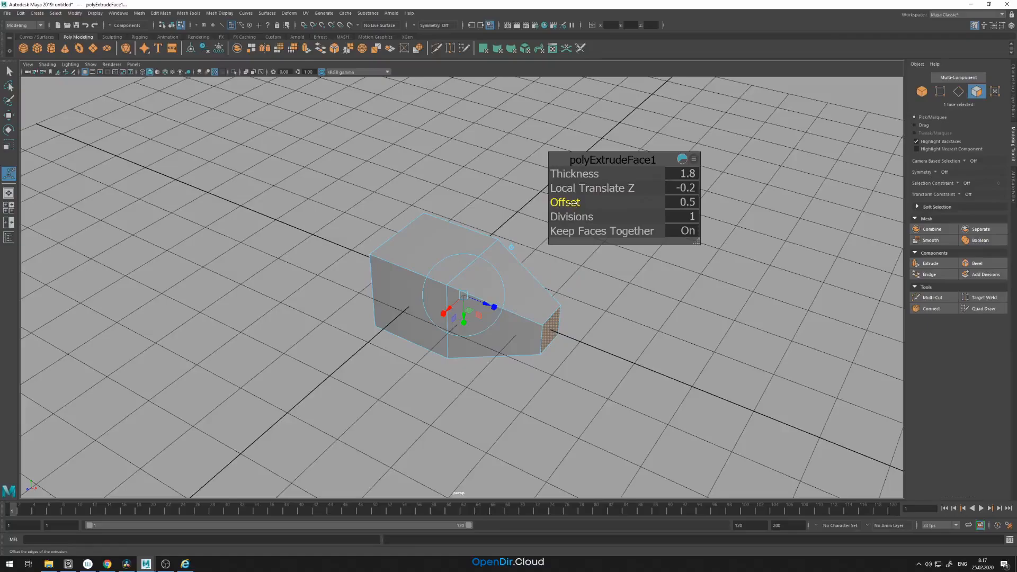
left_click_drag(567, 202, 569, 206)
left_click_drag(572, 207, 570, 207)
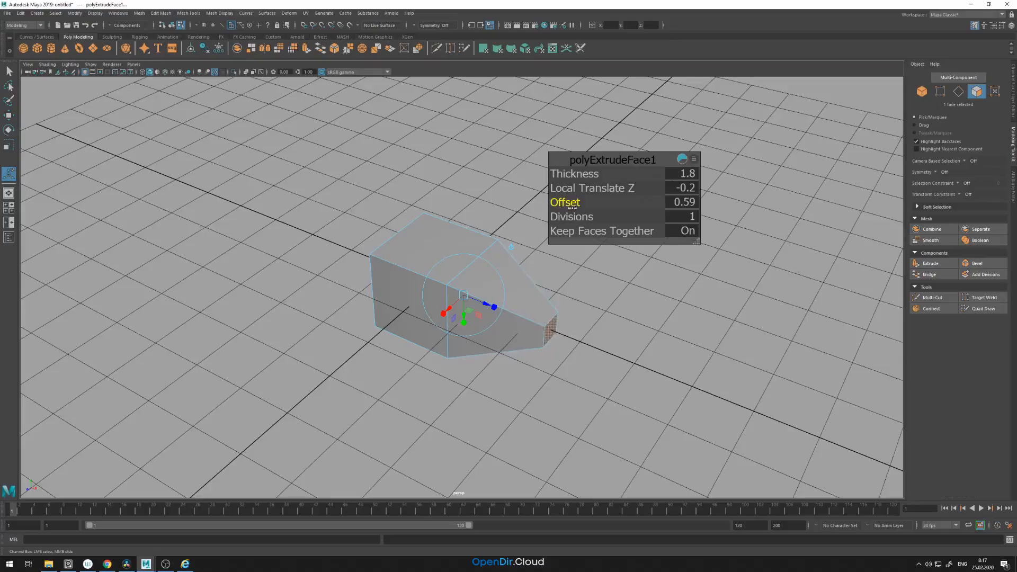
left_click(570, 217)
middle_click_drag(522, 217, 644, 227)
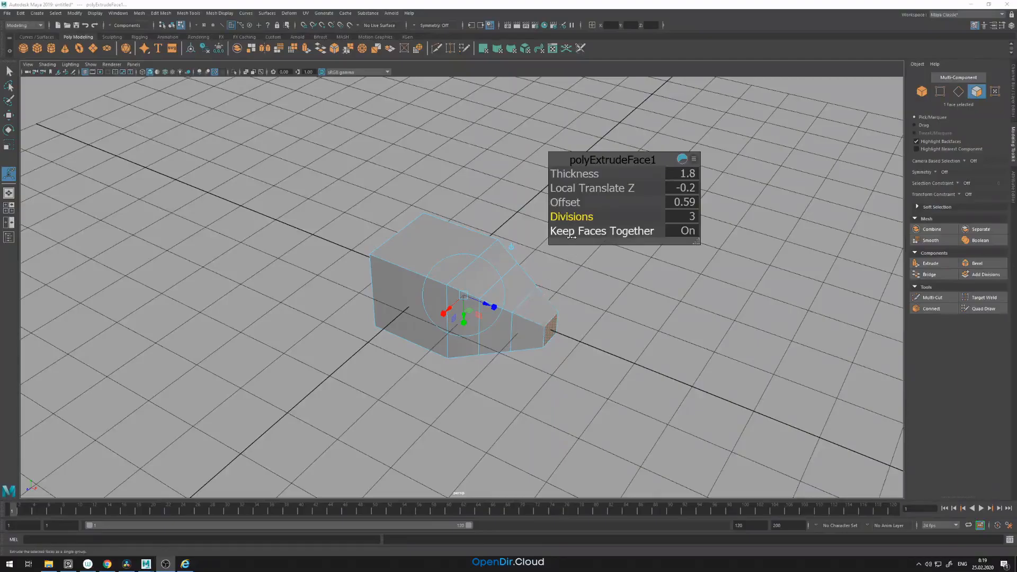
Step: Extrude the two upper faces of the tapered section nearest the cube body with thickness 1.5 and offset 0.3
left_click(507, 255)
left_click(521, 305, "shift")
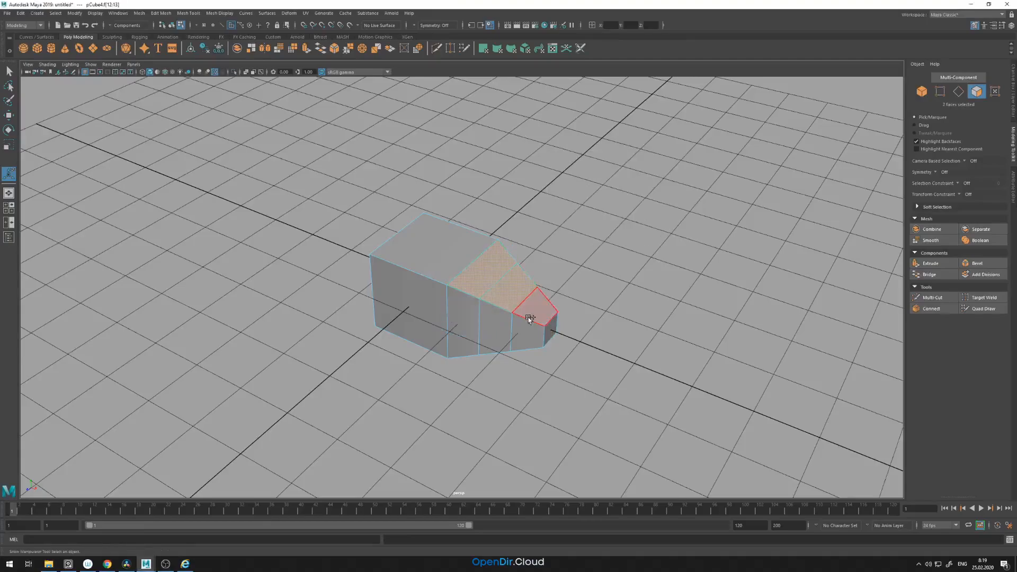
left_click(931, 263)
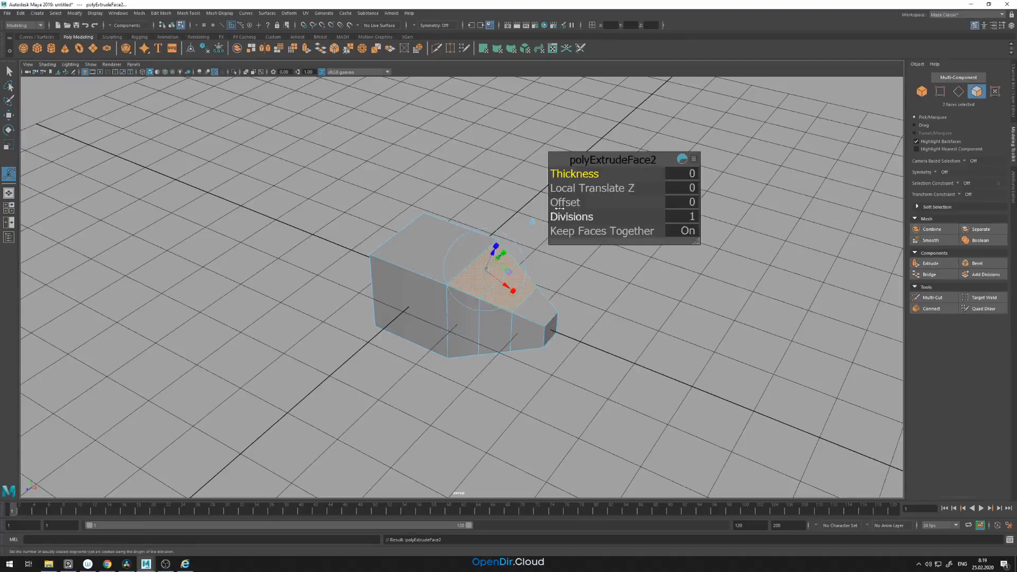
left_click_drag(573, 180, 577, 177)
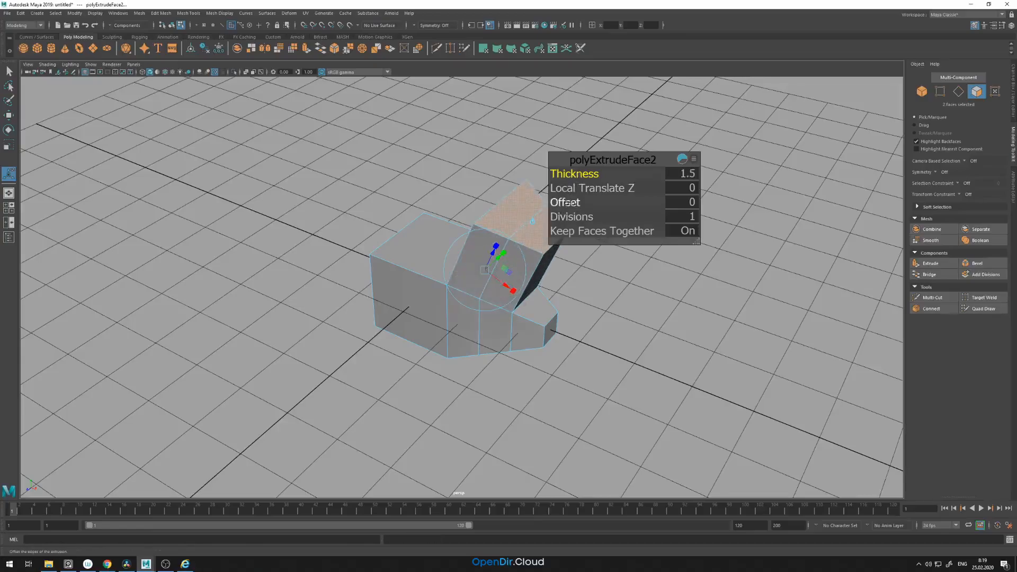
left_click_drag(571, 203, 572, 204)
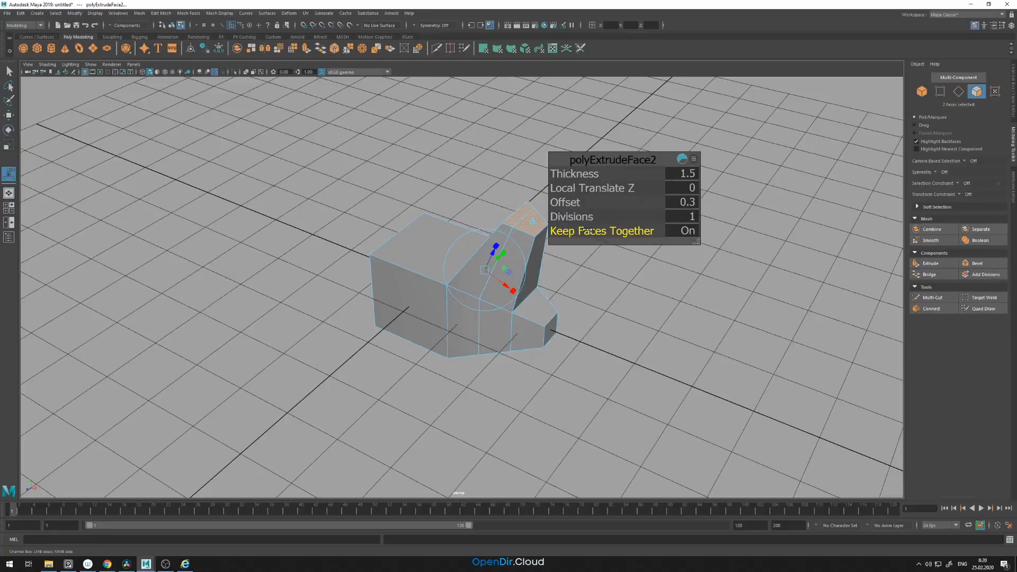
Step: Turn Keep Faces Together off for the two-face extrusion and set its offset to 0.2
left_click(581, 231)
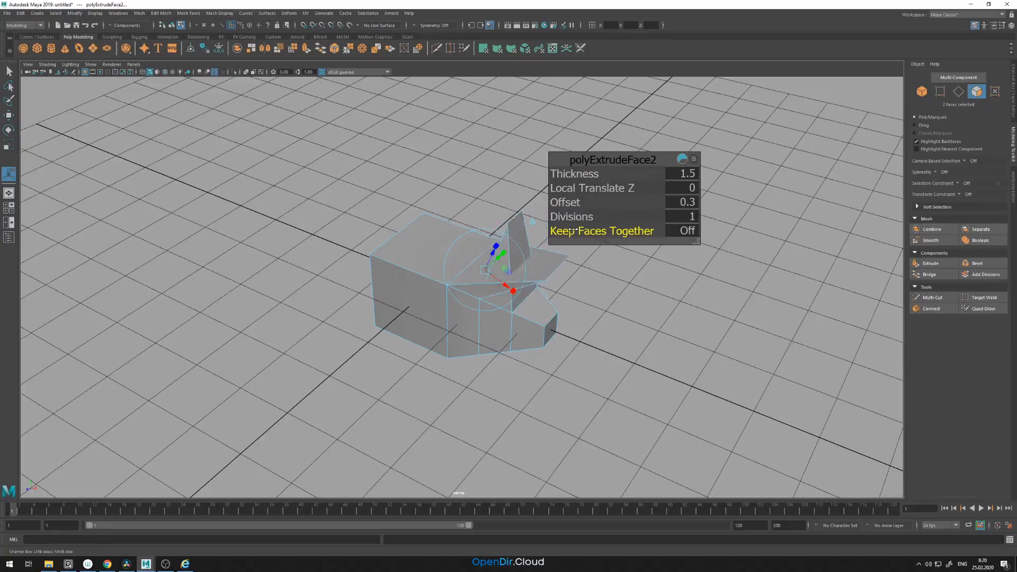
left_click(570, 231)
left_click(582, 231)
left_click(581, 231)
left_click(581, 232)
left_click(581, 232)
left_click(581, 231)
left_click(565, 202)
middle_click_drag(565, 203, 567, 204)
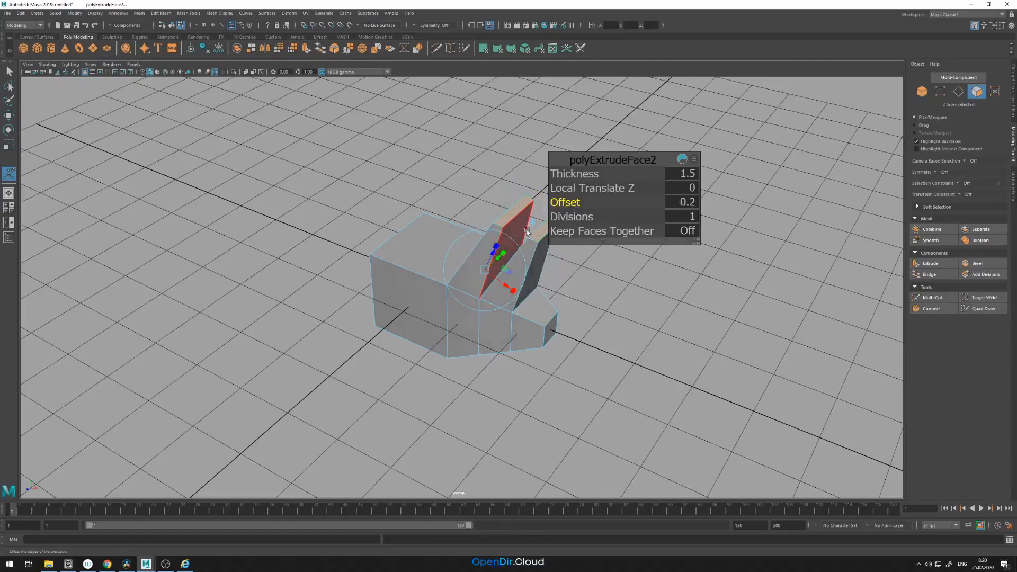
left_click(689, 281)
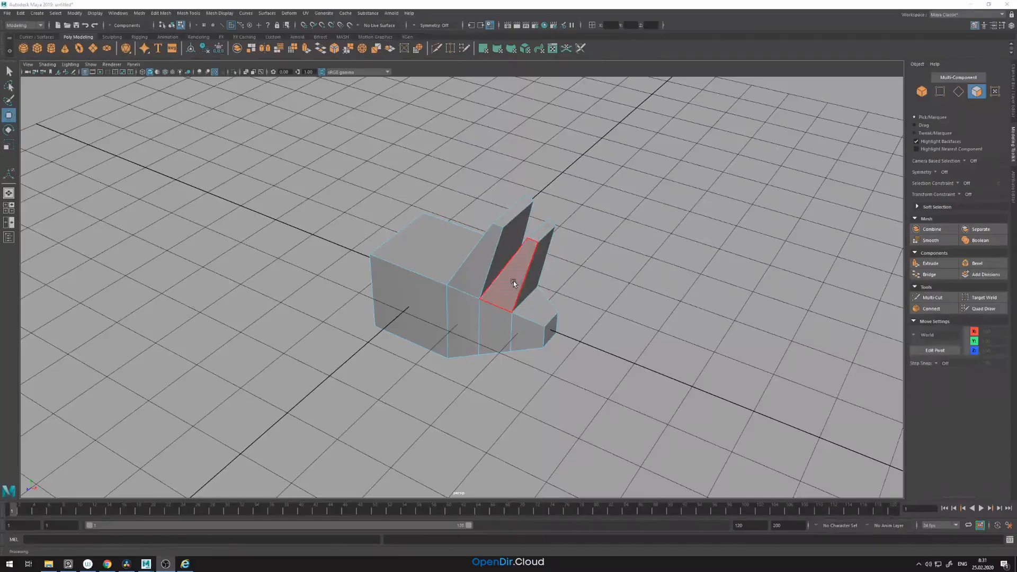
Step: Extrude the front face of the cube body with thickness 1.8
left_click(416, 296)
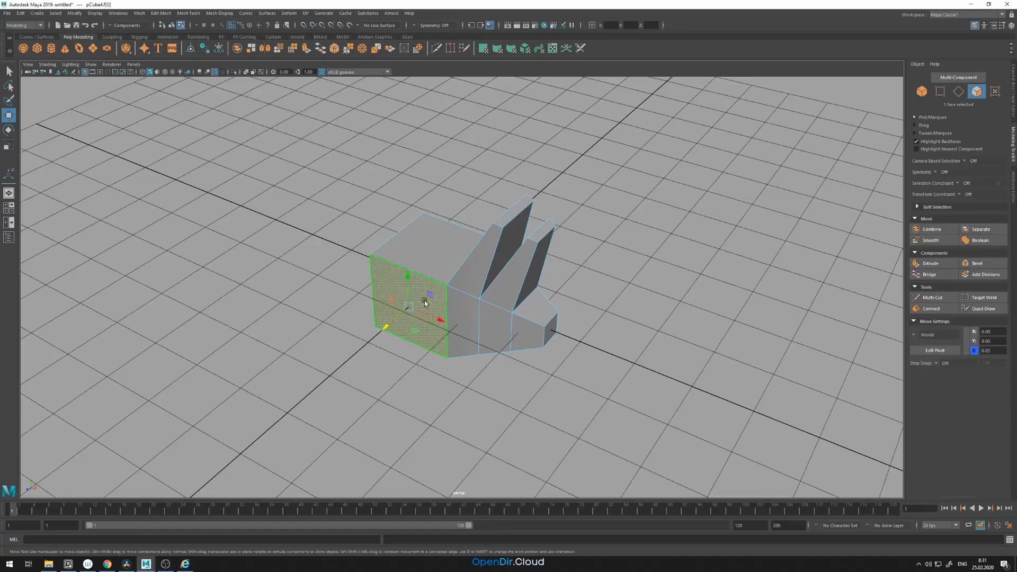
right_click(424, 297, "shift")
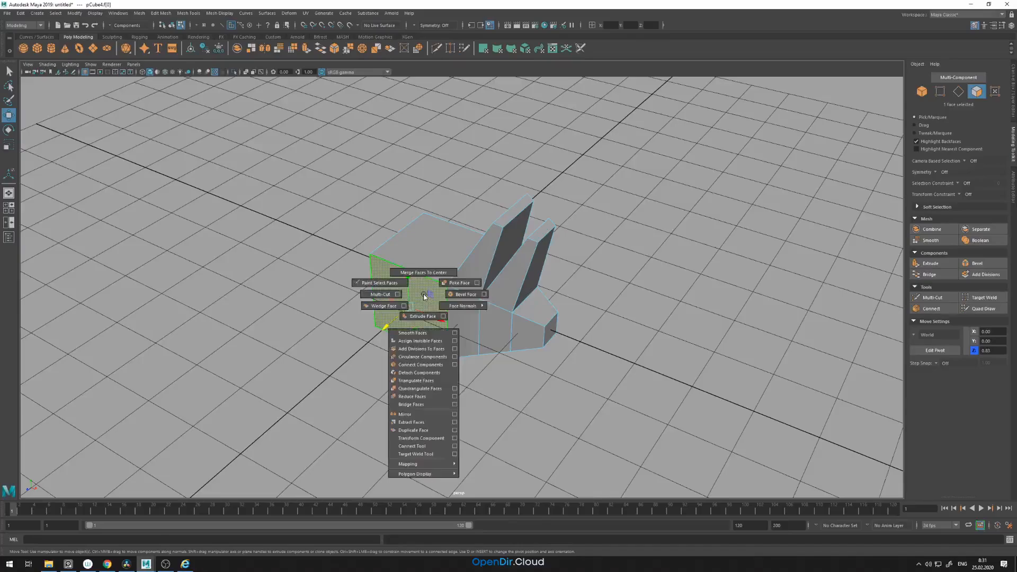
right_click_drag(426, 300, 423, 316, "shift")
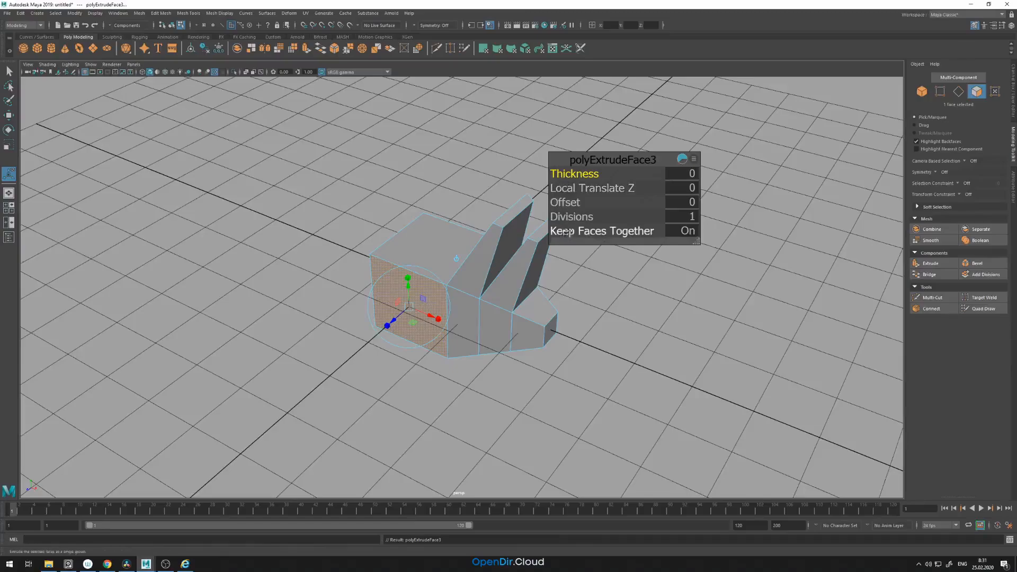
left_click_drag(561, 174, 567, 176)
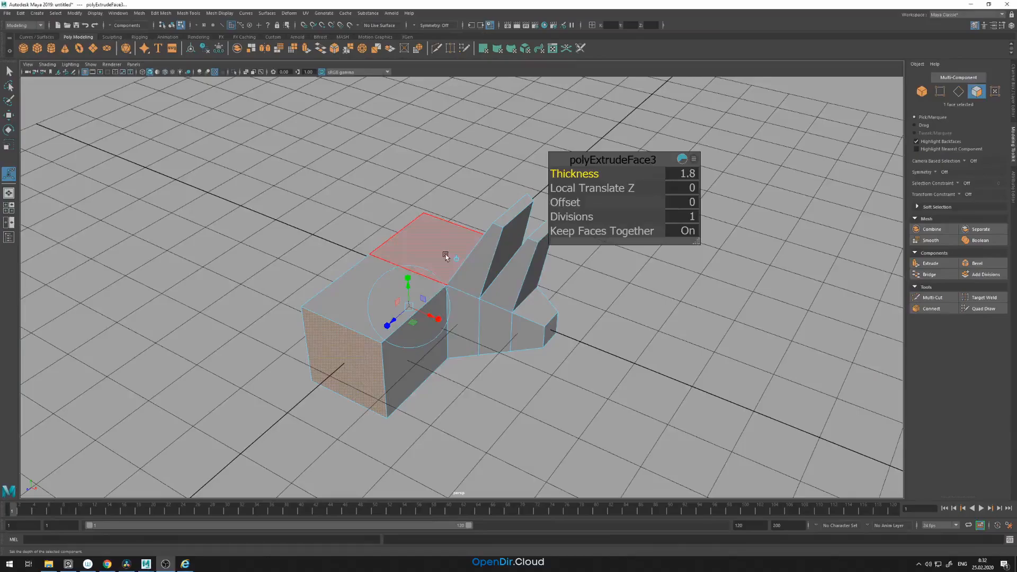
Step: Delete the extruded model, create a new polygon cube at the origin and scale it up to about 2.2
right_click_drag(446, 255, 469, 245)
key("Delete")
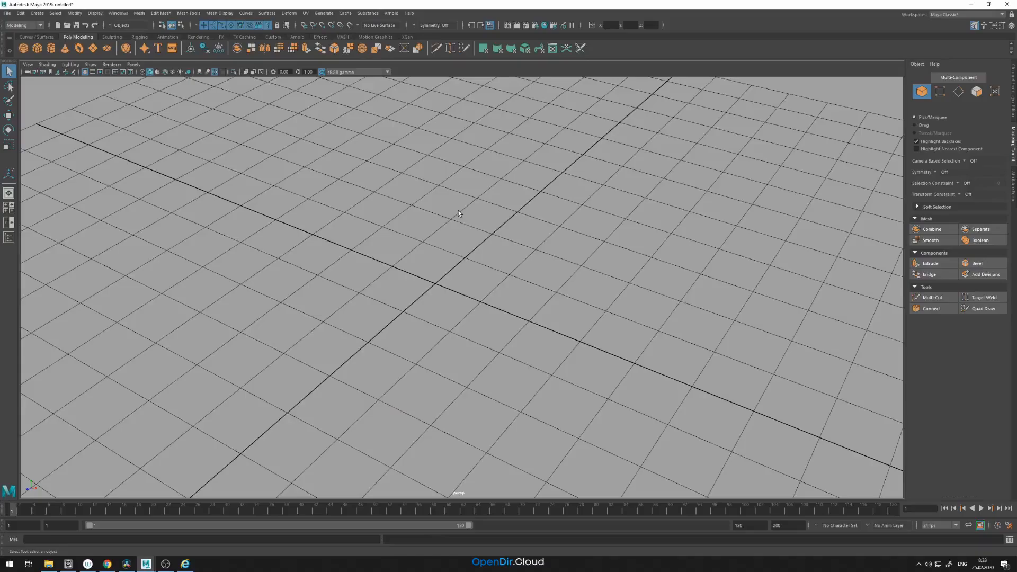
right_click_drag(456, 210, 456, 225, "shift")
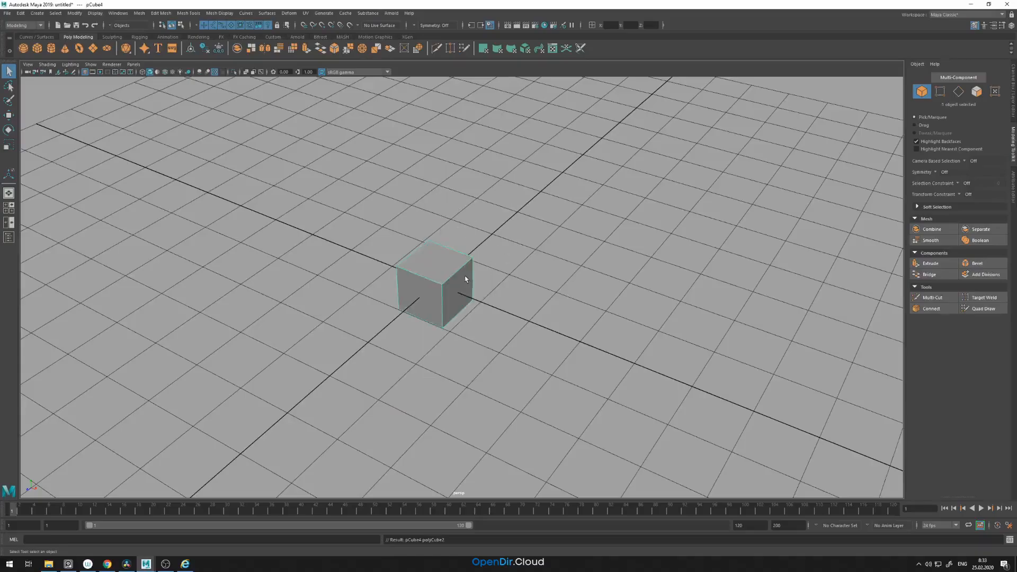
key("r")
left_click_drag(437, 281, 504, 279)
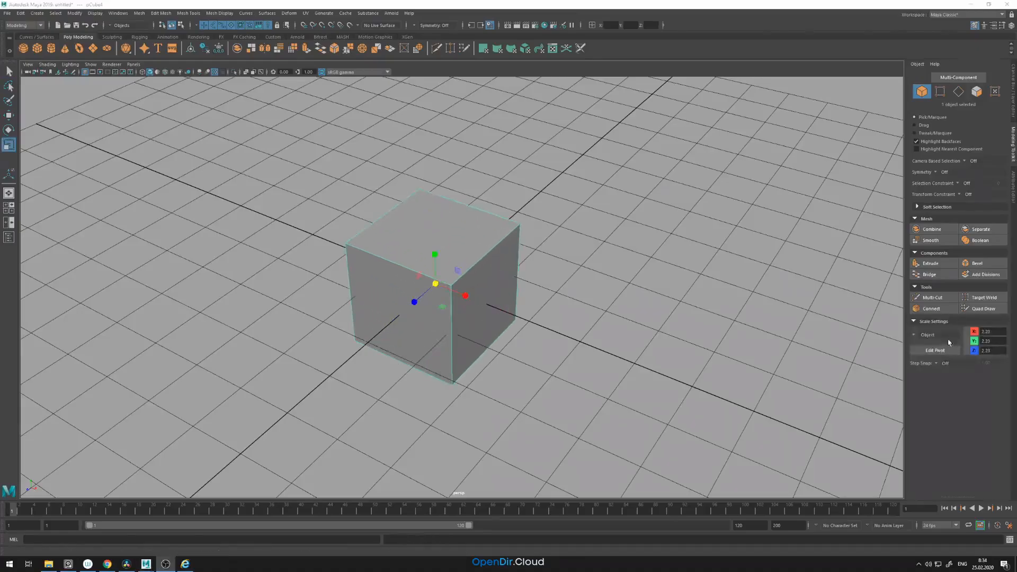
Step: Check the new cube in smooth mesh preview, then return it to the unsmoothed display
key("3")
left_click(505, 265)
left_click(474, 285)
key("1")
key("q")
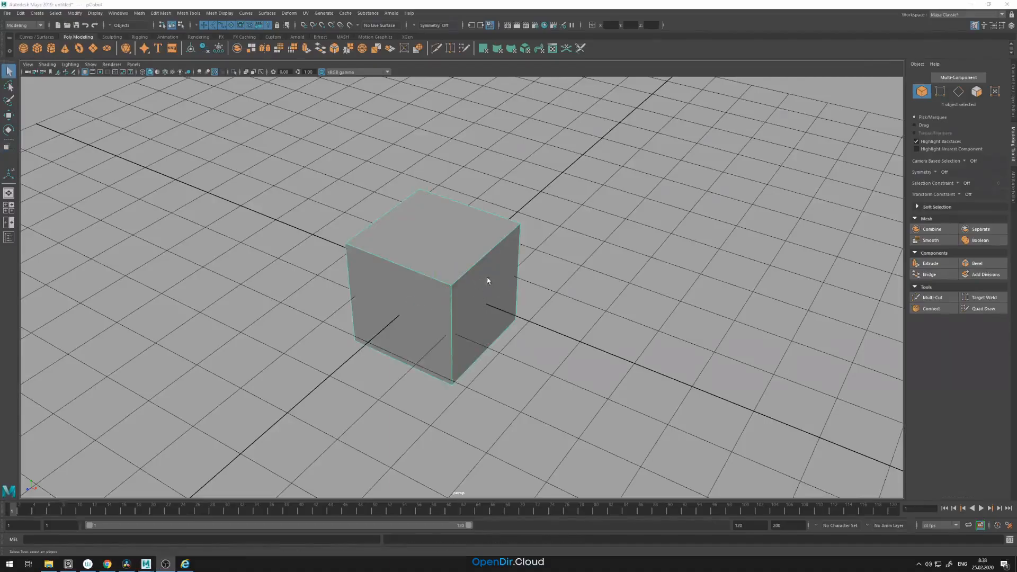
Step: Bevel all twelve edges of the cube
right_click_drag(469, 280, 481, 286)
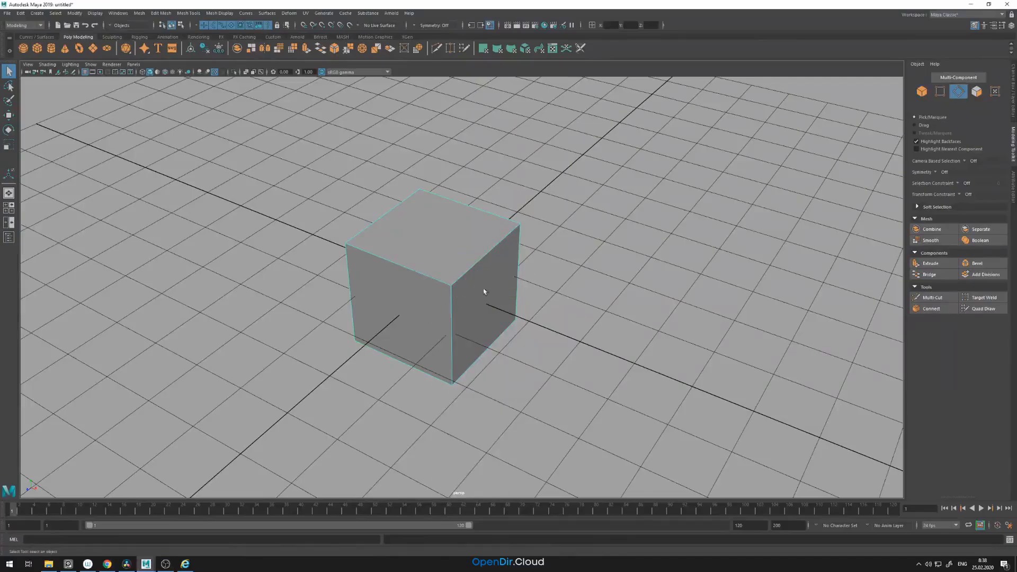
left_click_drag(579, 167, 333, 398)
key("alt+Tab")
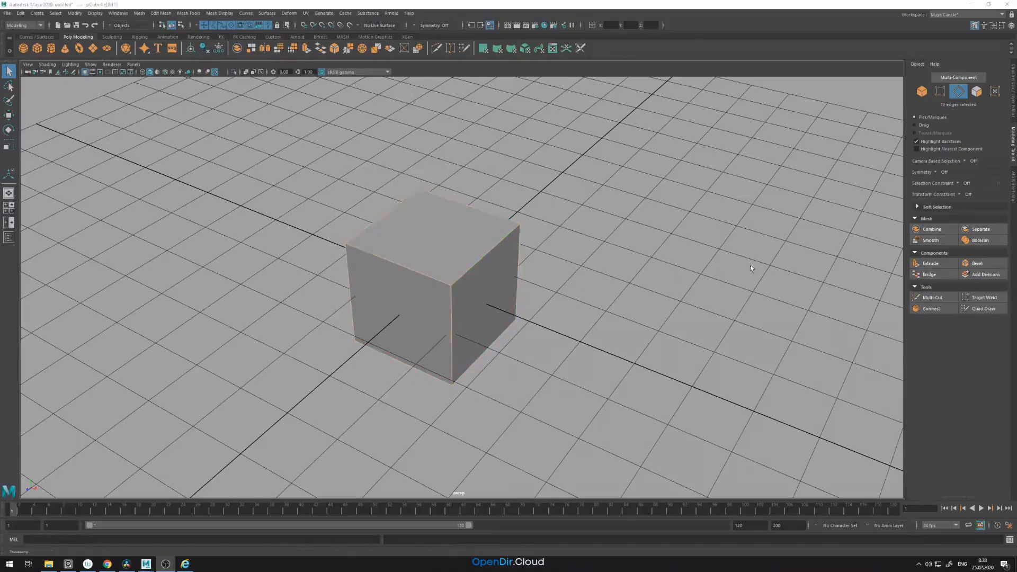
left_click(977, 263)
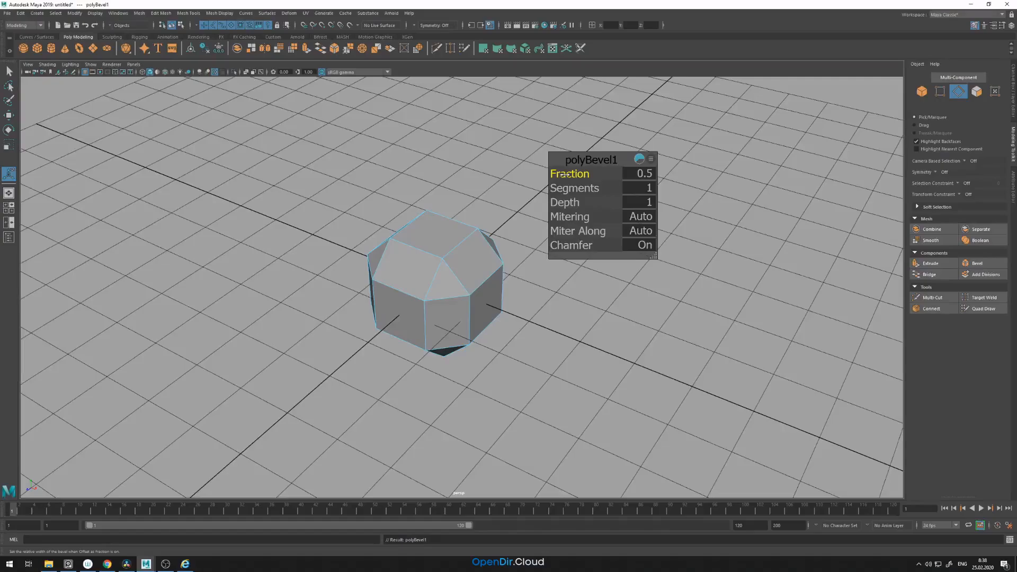
Step: Set the cube bevel's fraction to 0.14 and segments to 4, and preview the cube smoothed in object mode
left_click_drag(565, 173, 696, 204)
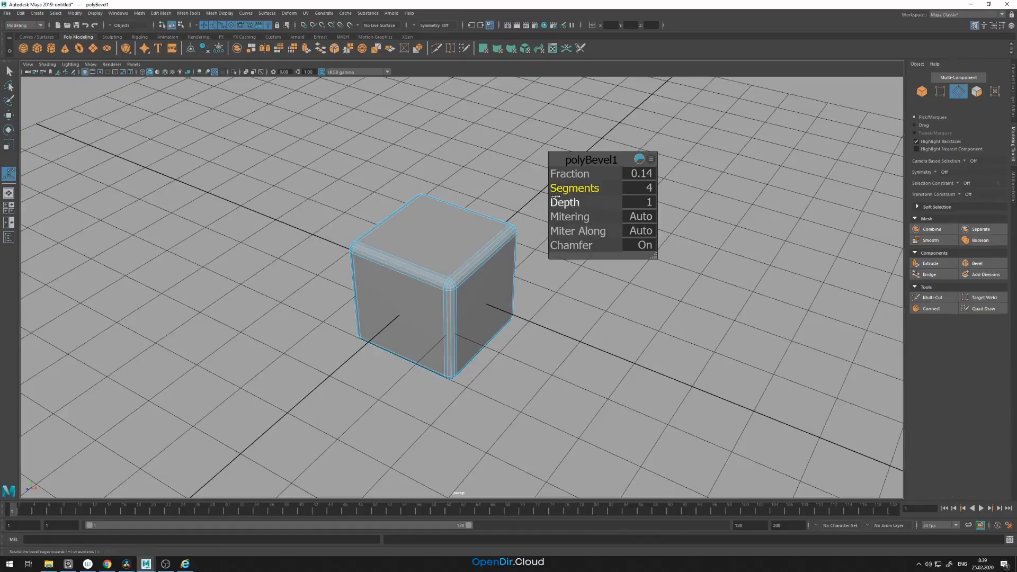
right_click_drag(503, 275, 551, 263)
left_click(556, 280)
left_click(506, 289)
key("3")
left_click(551, 288)
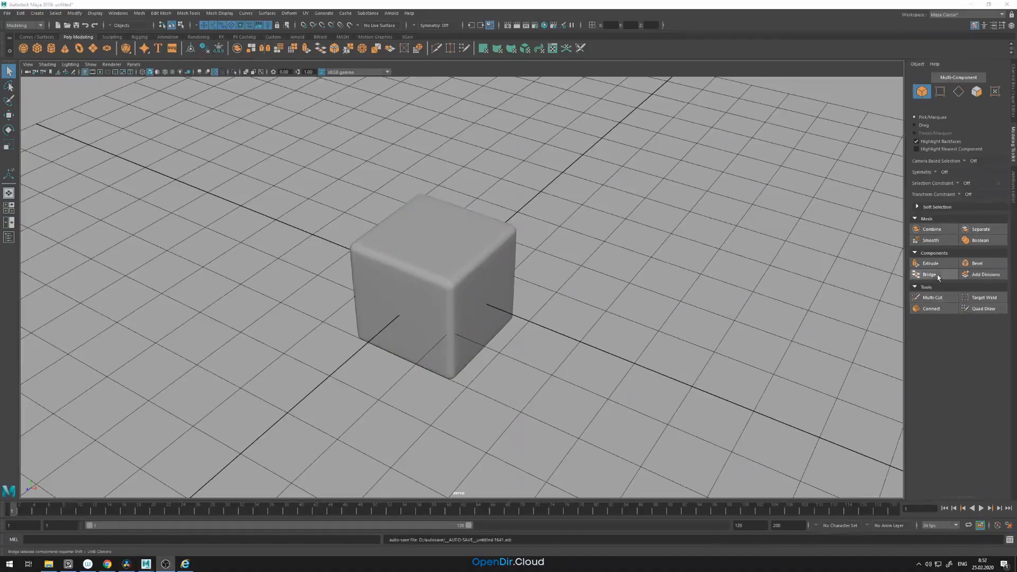
Step: Delete the beveled cube and create a new polygon cube at the origin
left_click(518, 293)
mouse_move(514, 281)
left_mouse_down("alt")
mouse_move(491, 291)
mouse_move(470, 280)
mouse_move(496, 290)
left_mouse_up("alt")
key("Delete")
mouse_move(440, 269)
left_mouse_down("alt")
mouse_move(437, 282)
mouse_move(448, 281)
mouse_move(431, 279)
left_mouse_up("alt")
right_click(432, 279, "shift")
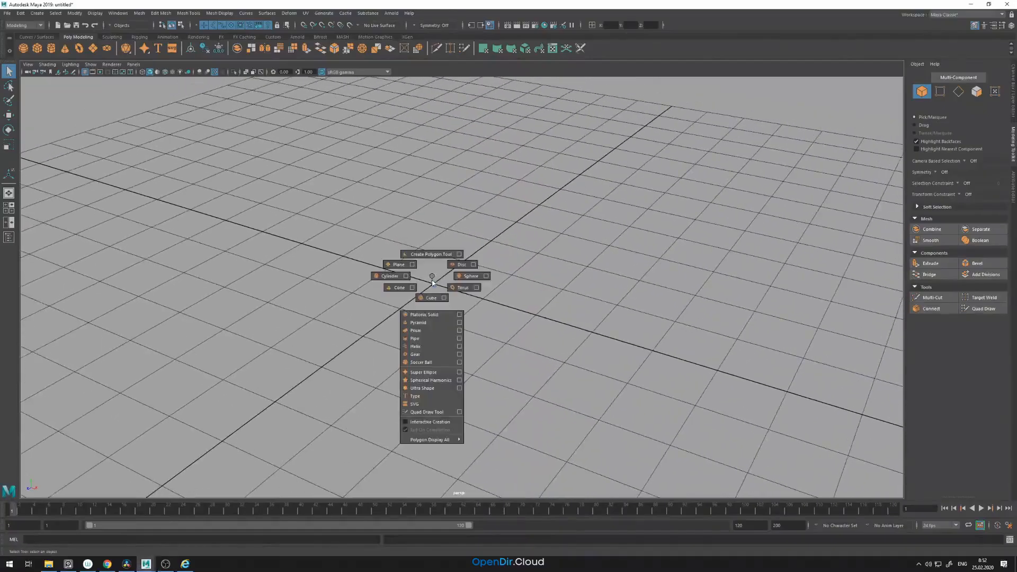
left_click(431, 297)
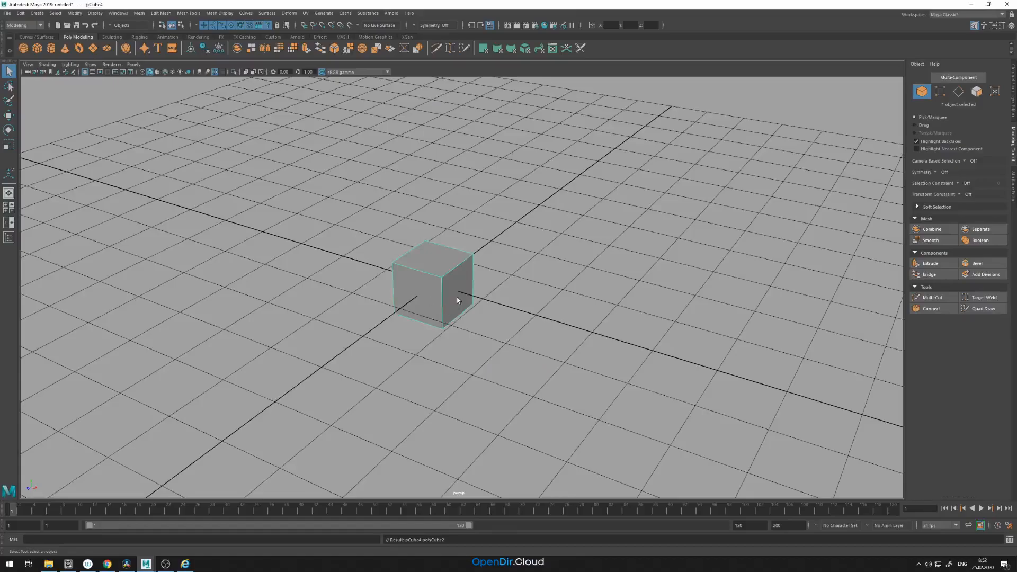
Step: Duplicate the cube and move the copy about 2 units along the X axis
key("ctrl+d")
key("w")
left_click_drag(458, 298, 577, 327)
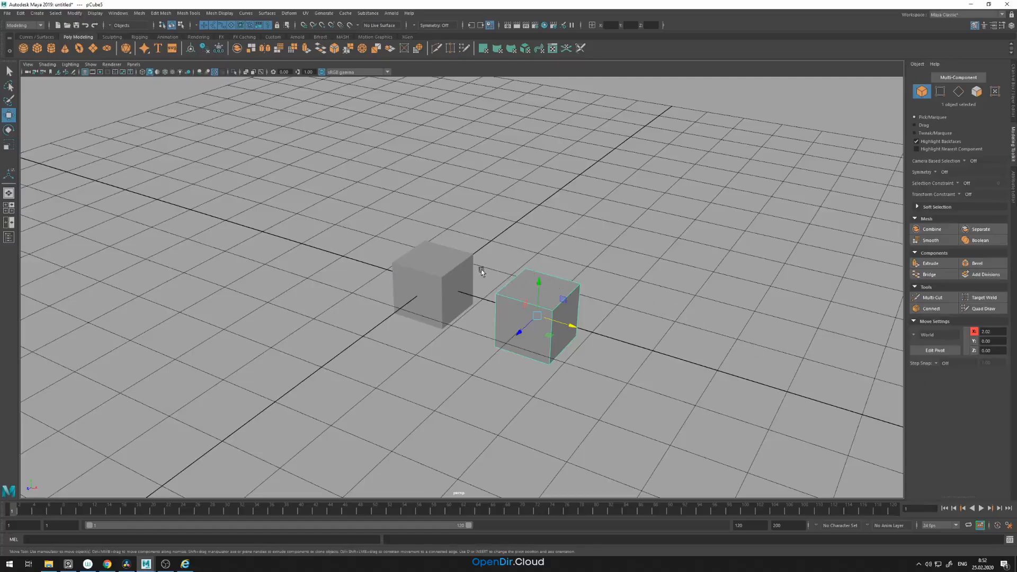
Step: Combine the two cubes into one mesh and scale it uniformly to about 1.86
left_click(447, 275, "shift")
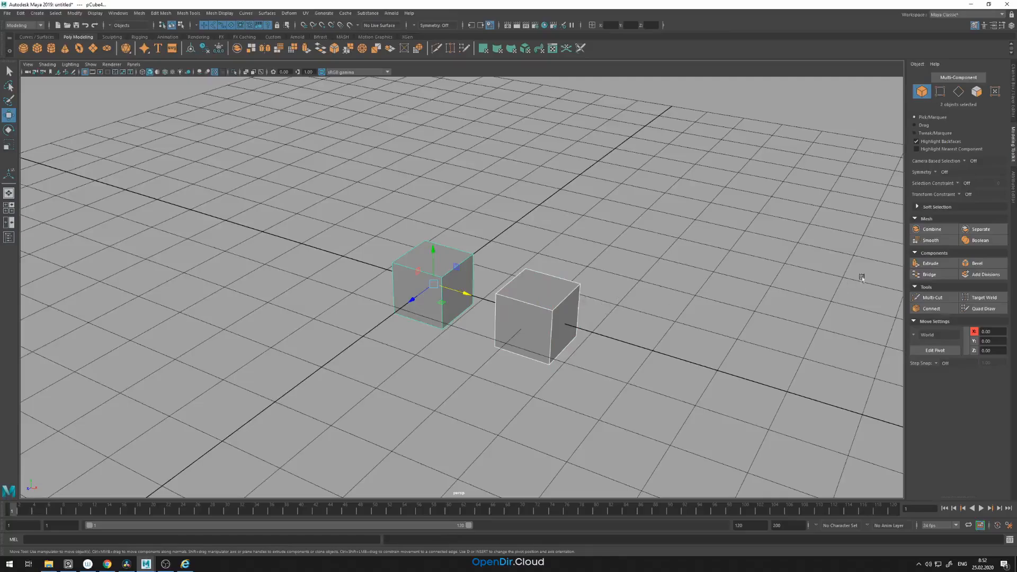
left_click(933, 230)
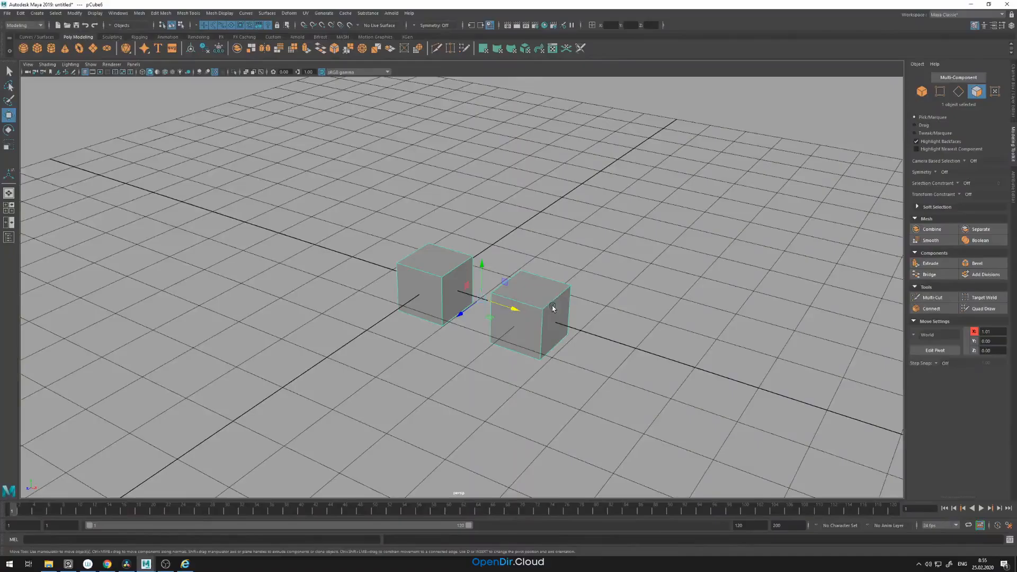
key("r")
left_click_drag(482, 298, 579, 314)
left_click(535, 241)
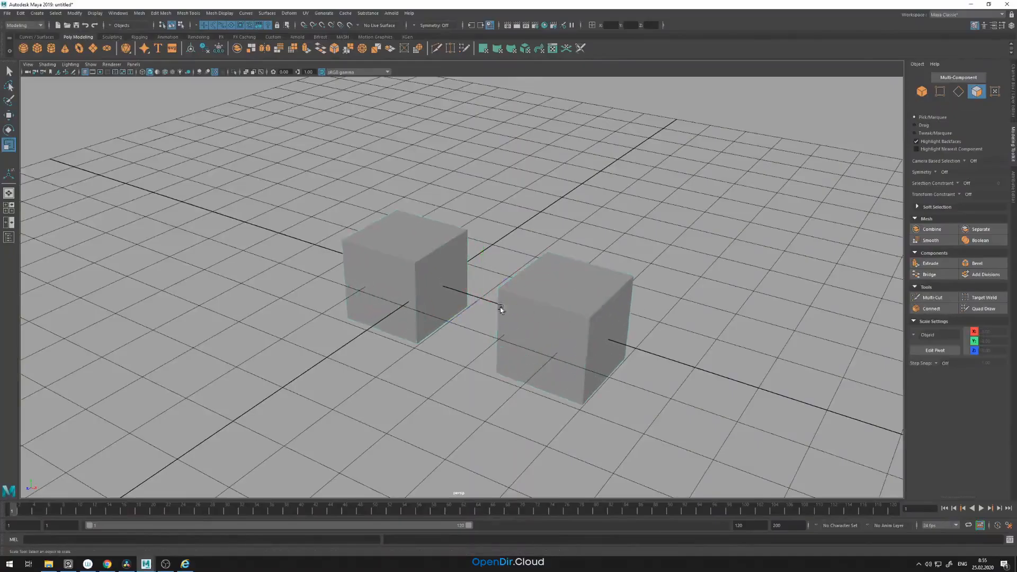
Step: Delete the two faces of the combined cubes that face each other across the gap
scroll(517, 310, "up", 3)
left_click(448, 276)
scroll(448, 276, "up", 3)
mouse_move(435, 273)
left_mouse_down("alt")
mouse_move(446, 272)
mouse_move(433, 263)
left_mouse_up("alt")
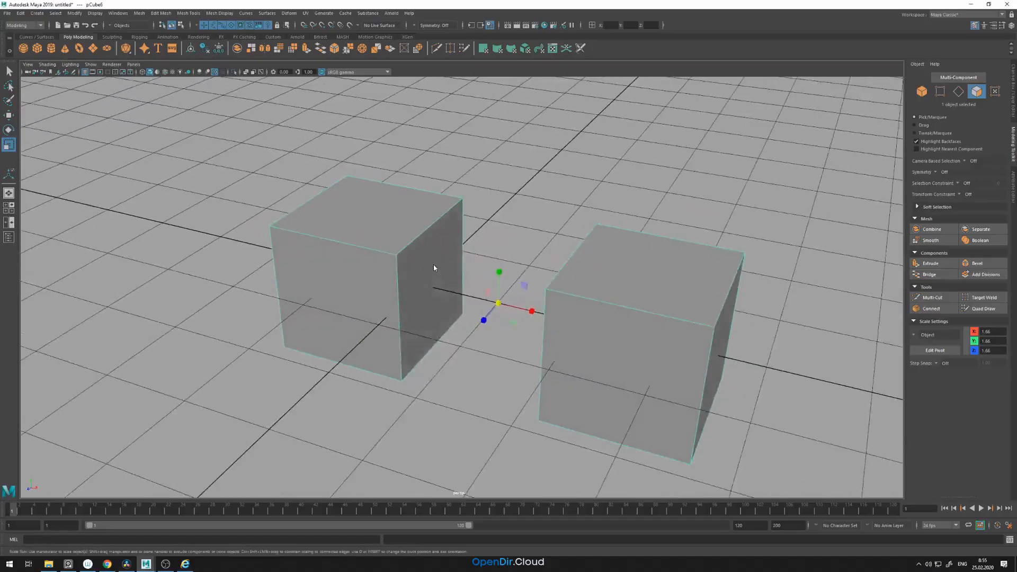
right_click(434, 264)
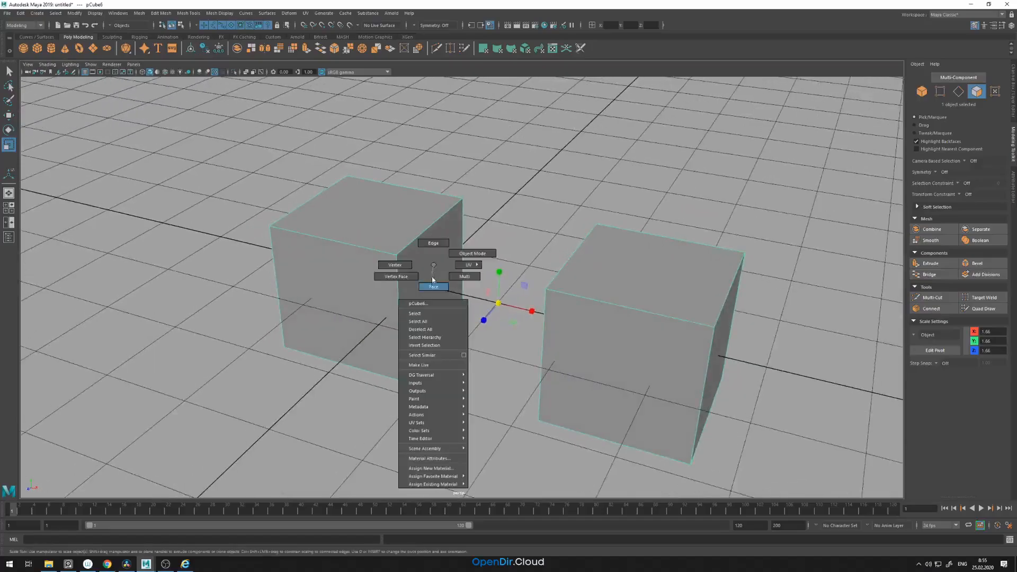
left_click(433, 287)
left_click(437, 292)
left_click_drag(453, 313, 543, 318, "alt")
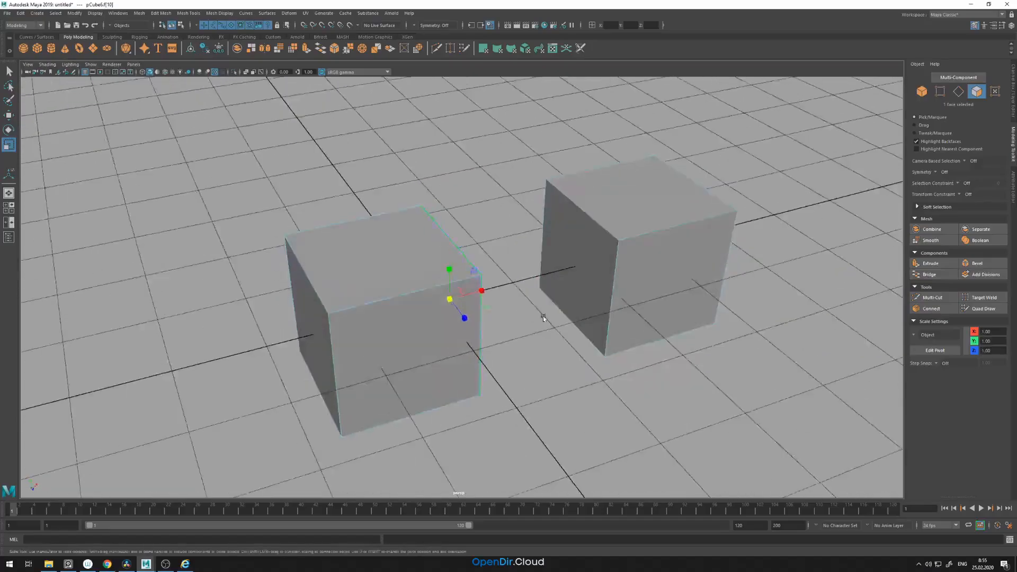
left_click(579, 289, "shift")
left_click_drag(609, 295, 595, 283, "alt")
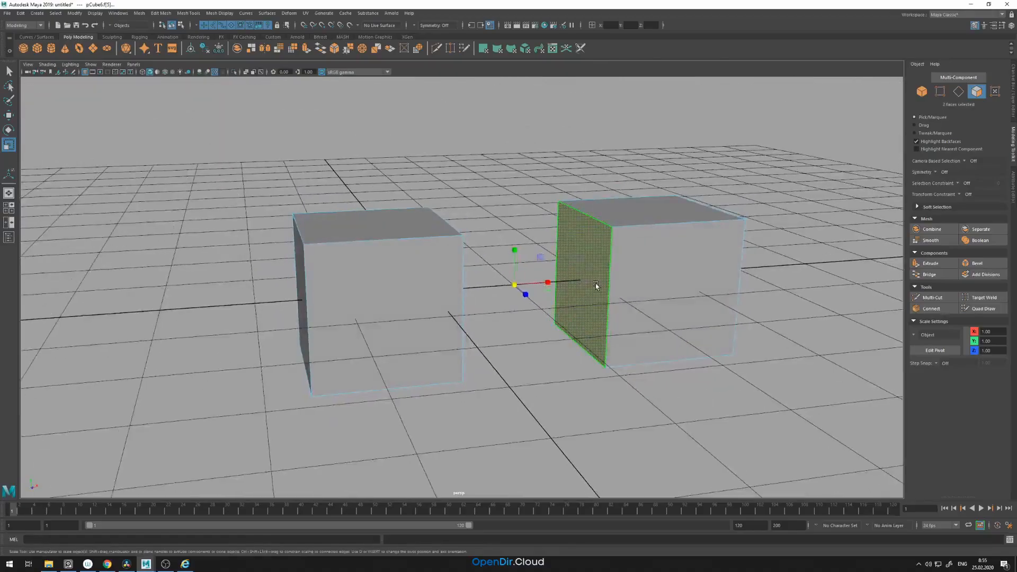
key("Delete")
Step: Return the mesh to object mode and bridge the open borders between the two cubes
right_click(636, 268)
left_click(672, 260)
left_click_drag(672, 259, 645, 271, "alt")
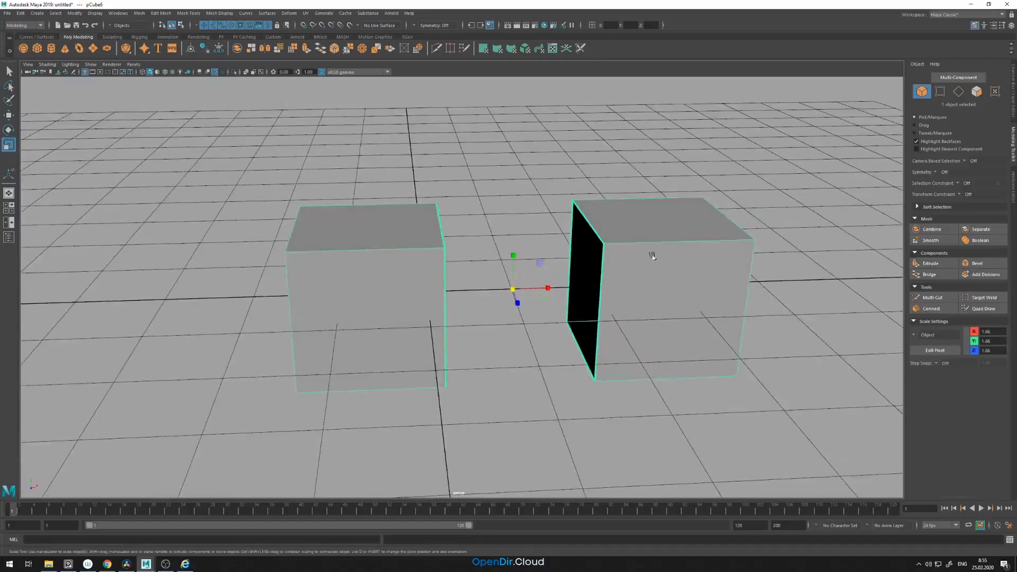
left_click(929, 274)
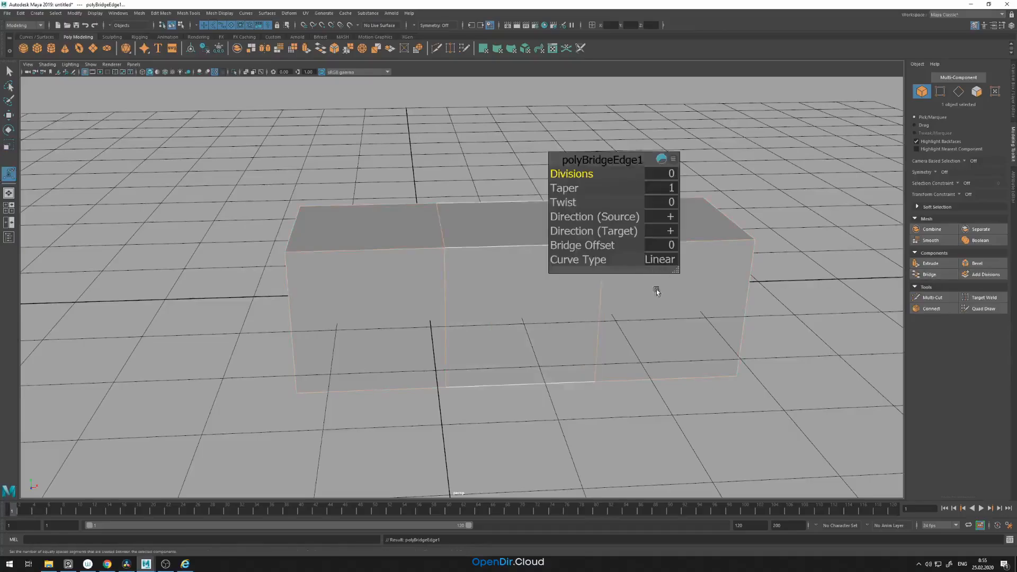
left_click_drag(653, 289, 619, 290, "alt")
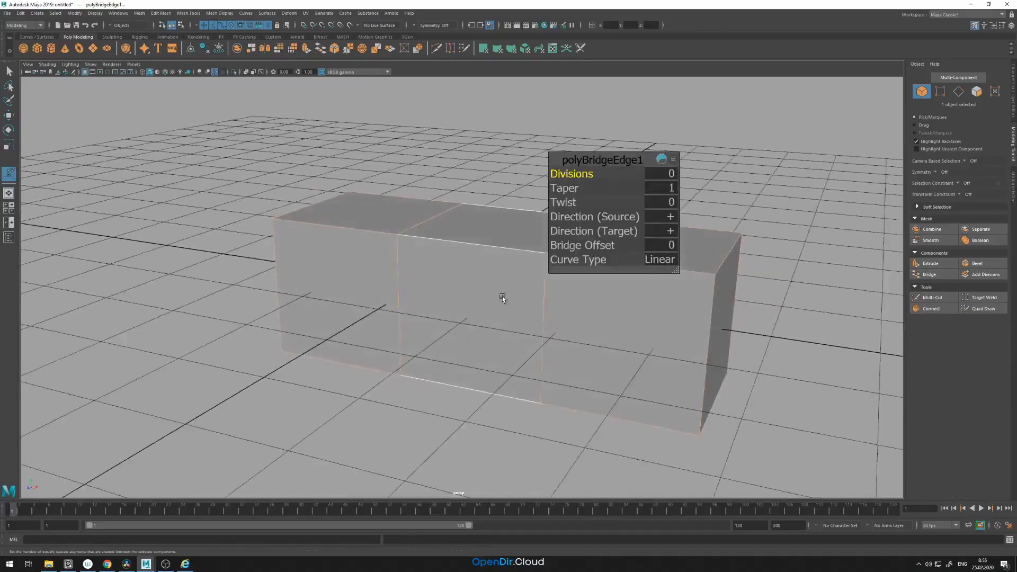
left_click_drag(456, 260, 435, 256, "alt")
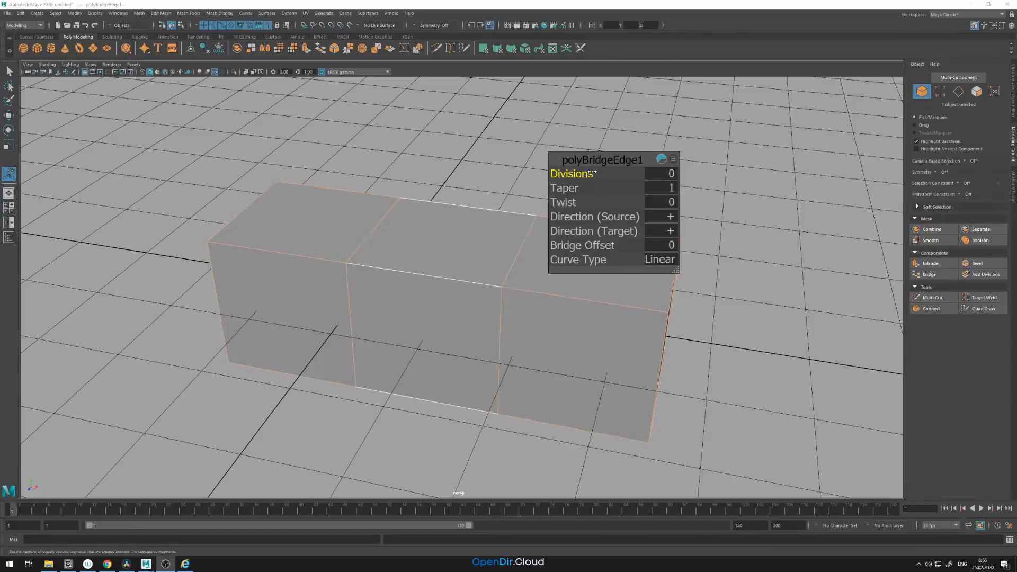
Step: Set the bridge to 2 divisions, a taper of 3.04 and a twist of about -38
left_click_drag(575, 173, 657, 186)
left_click_drag(565, 187, 455, 207)
left_click_drag(562, 187, 588, 187)
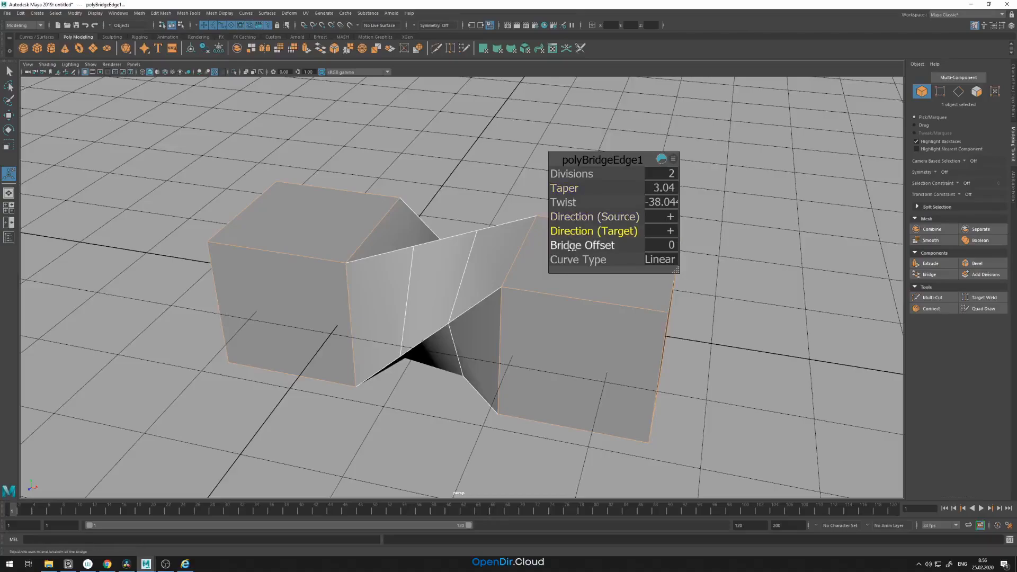
left_click_drag(583, 246, 599, 247)
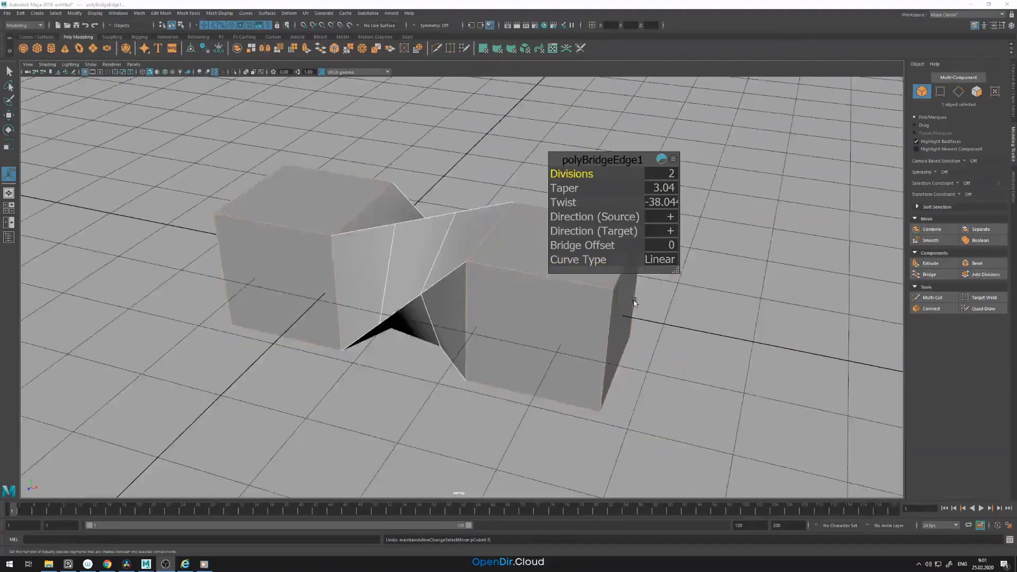
left_click_drag(633, 301, 540, 297, "alt")
right_click_drag(540, 296, 669, 312)
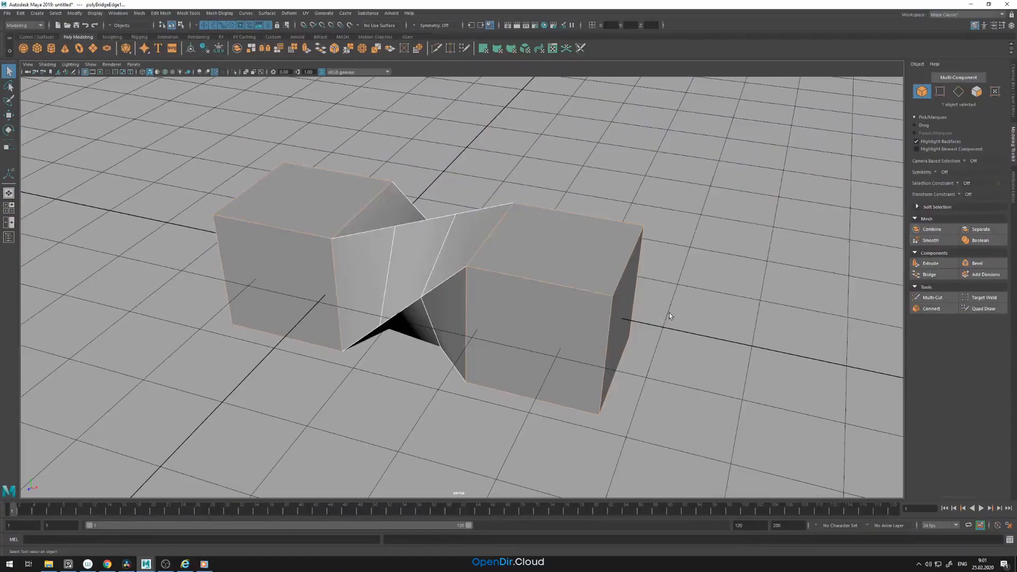
Step: Apply Add Divisions to the whole bridged mesh, set its divisions to 0, and return to object mode
left_click_drag(669, 313, 584, 300, "alt")
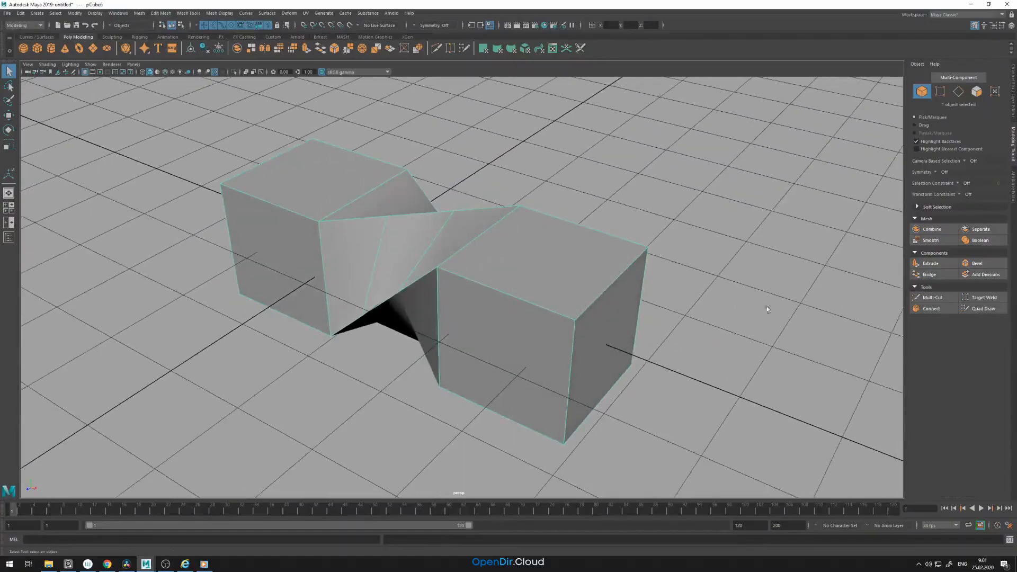
left_click(980, 276)
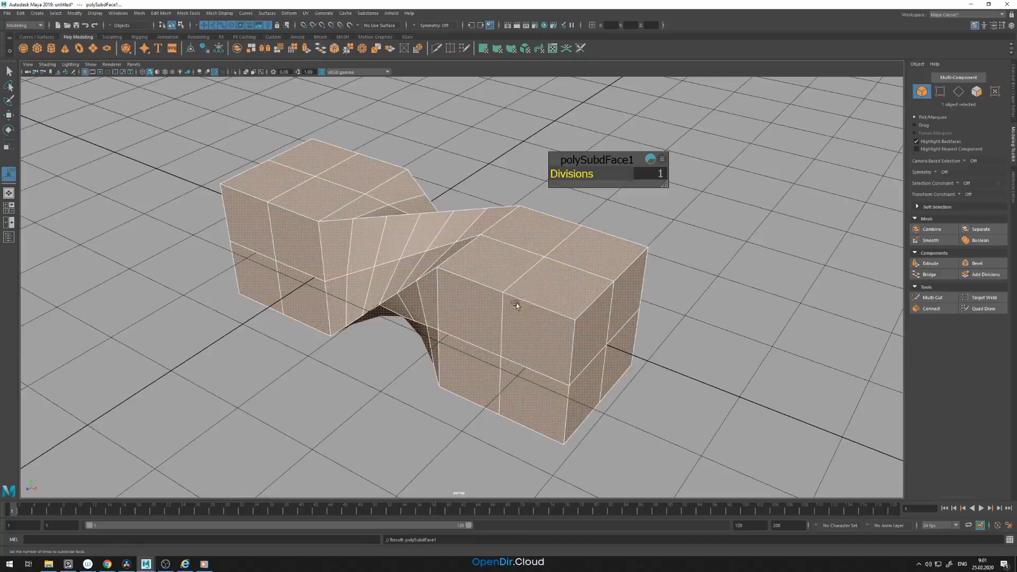
left_click_drag(519, 302, 563, 307, "alt")
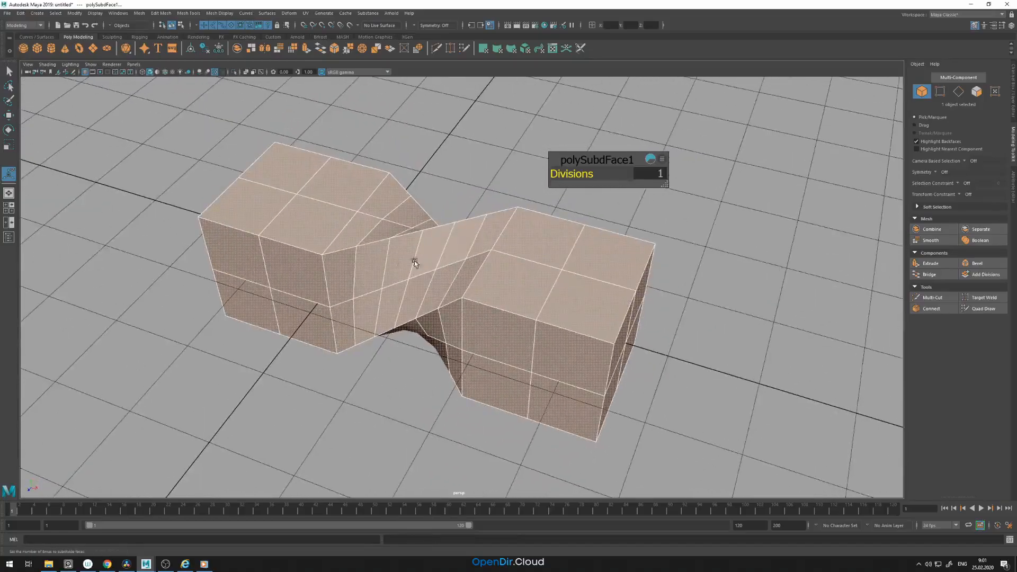
left_click_drag(551, 223, 571, 175, "alt")
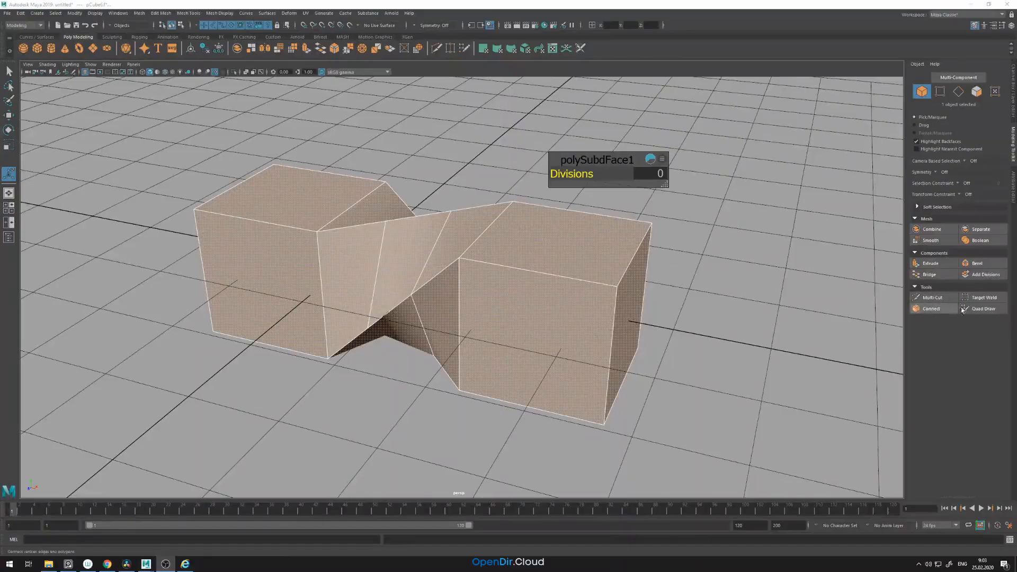
mouse_move(629, 288)
left_mouse_down("alt")
mouse_move(545, 291)
mouse_move(568, 306)
mouse_move(582, 290)
left_mouse_up("alt")
right_click(536, 291)
left_click(704, 274)
left_click(601, 295)
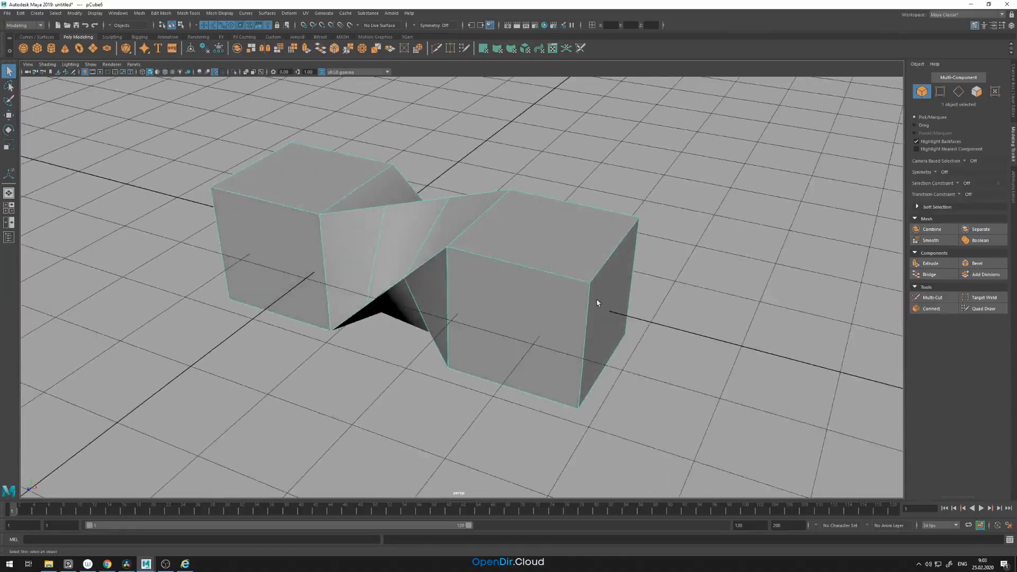
Step: Start Multi-Cut on the bridged mesh, try a cut from a top corner of the cube, and toggle the smoothed preview
left_click(933, 298)
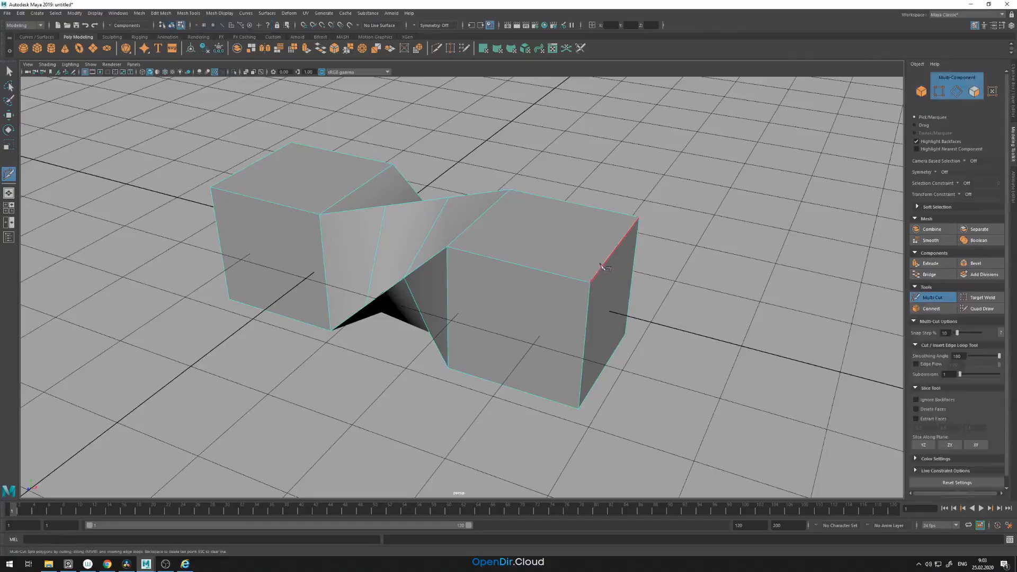
left_click(450, 248)
mouse_move(506, 257)
left_mouse_down("alt")
mouse_move(484, 252)
mouse_move(502, 262)
left_mouse_up("alt")
scroll(502, 262, "up", 2)
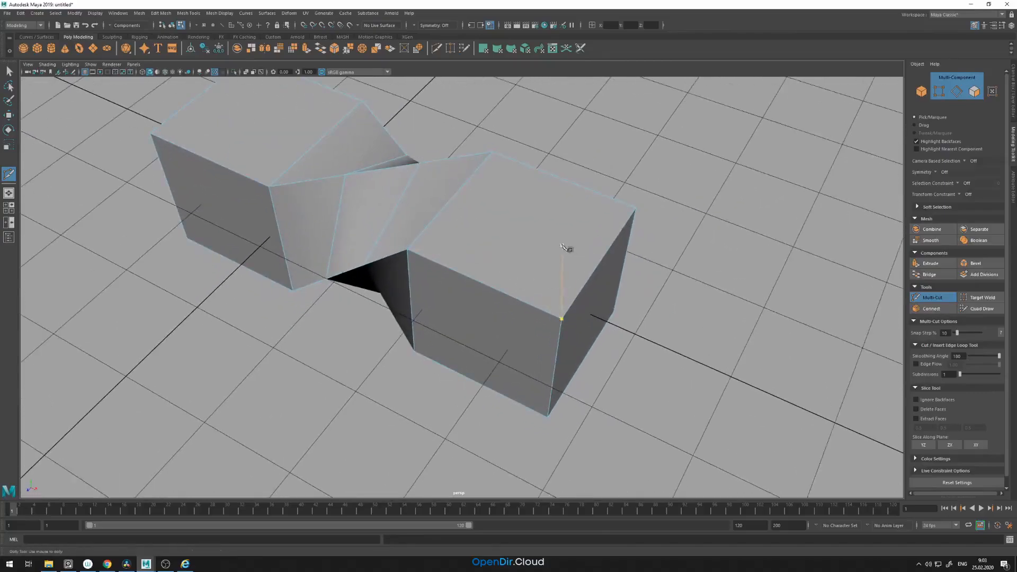
left_click_drag(581, 278, 556, 272, "alt")
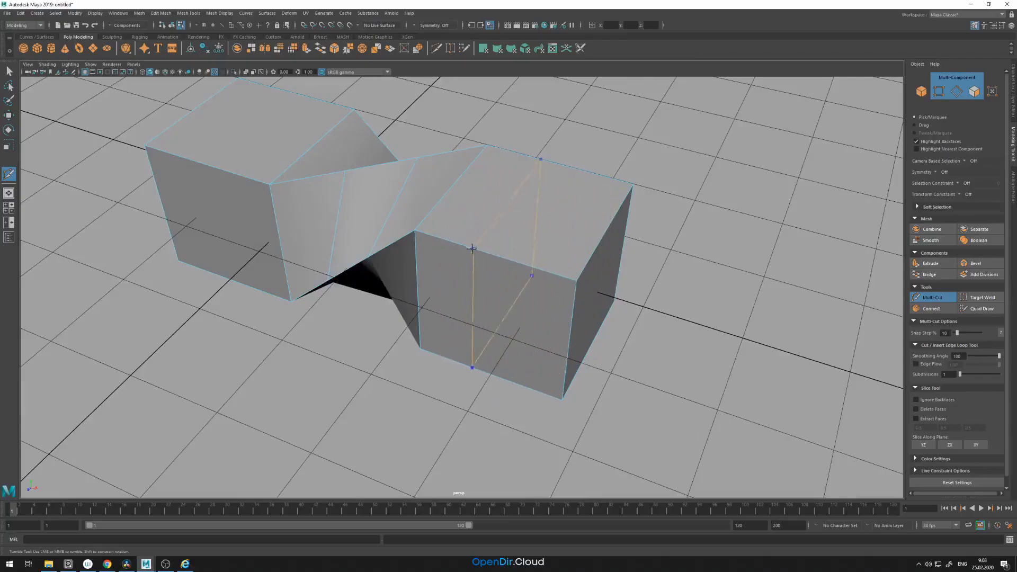
left_click_drag(576, 261, 546, 268, "alt")
key("3")
key("1")
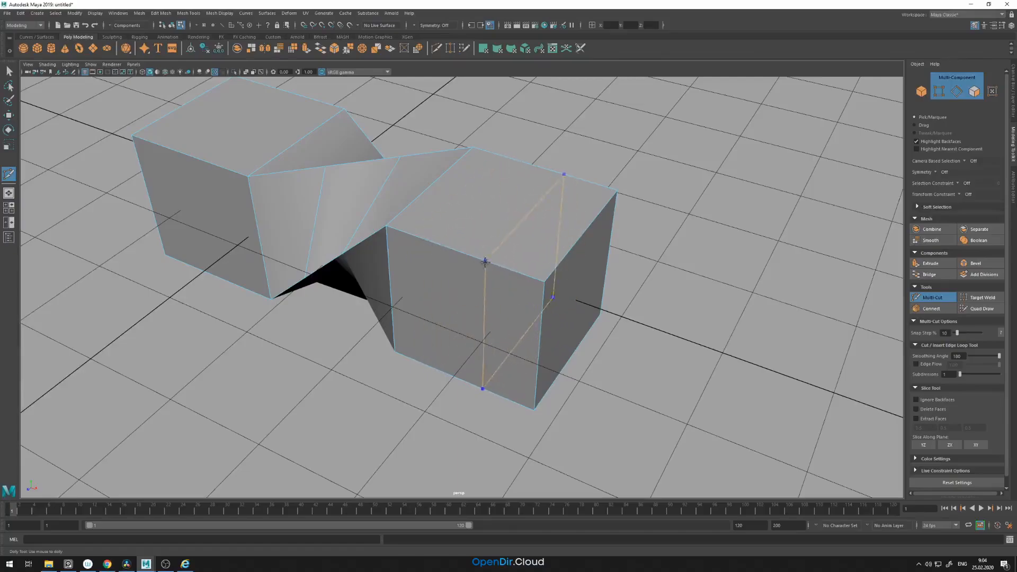
Step: Insert supporting edge loops close to the cube's vertical and top edges with Multi-Cut
left_click(528, 275, "ctrl")
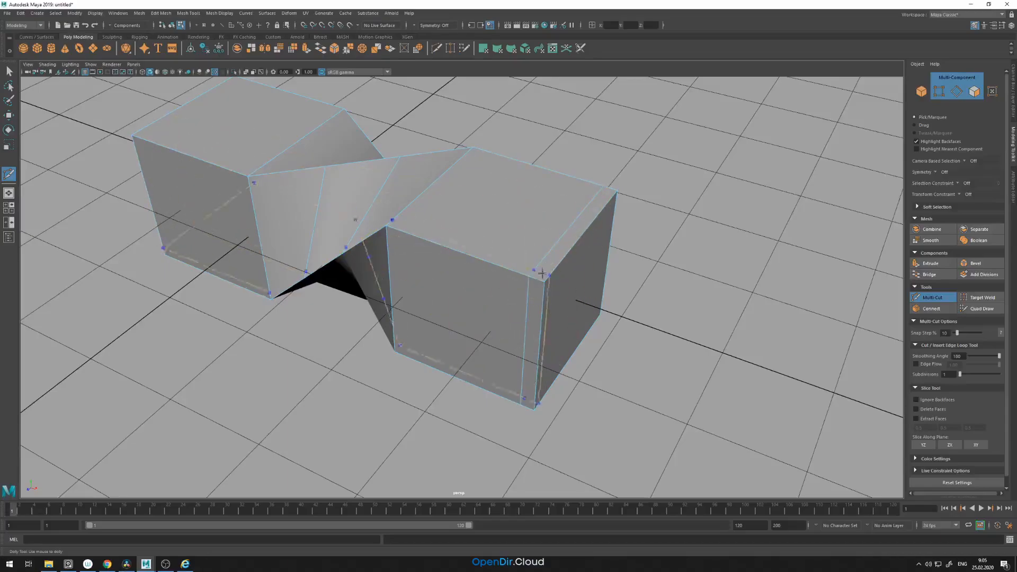
mouse_move(563, 316)
left_mouse_down("alt")
mouse_move(503, 302)
mouse_move(517, 322)
mouse_move(556, 312)
left_mouse_up("alt")
left_click(465, 248, "ctrl")
left_click_drag(572, 261, 519, 265, "alt")
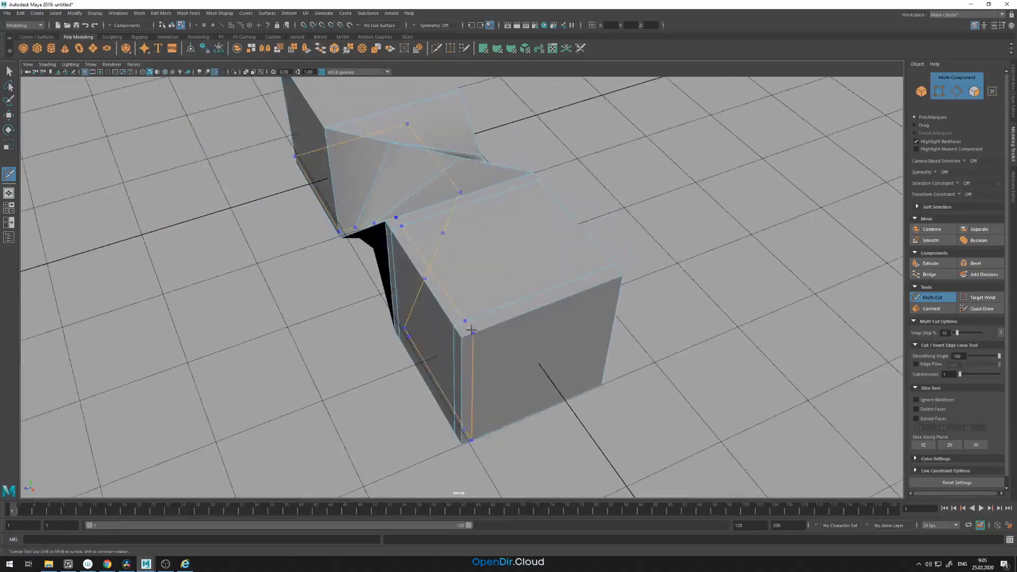
left_click_drag(472, 331, 435, 339, "alt")
left_click(533, 326, "ctrl")
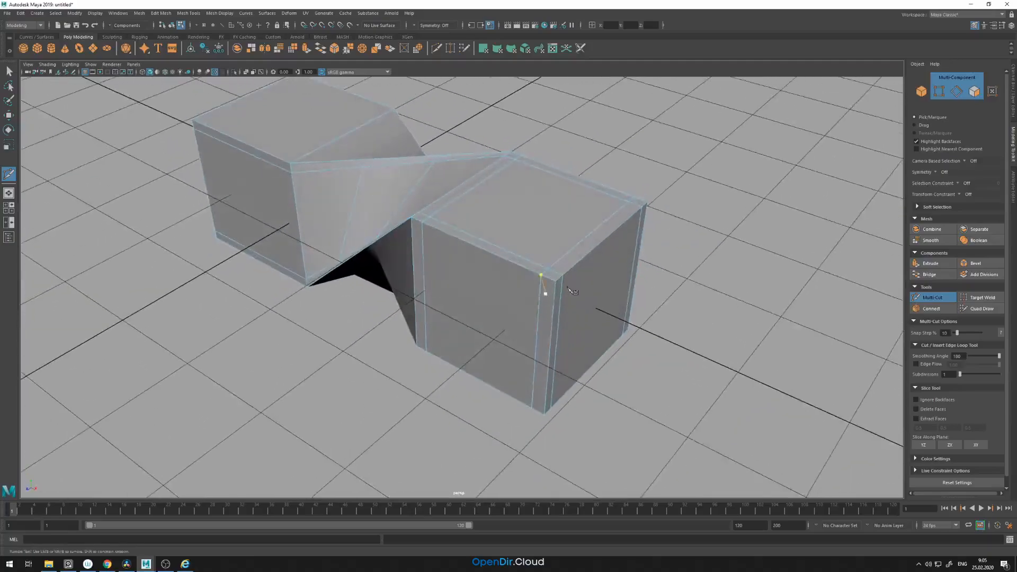
left_click(556, 282)
middle_click_drag(555, 286, 531, 288, "alt")
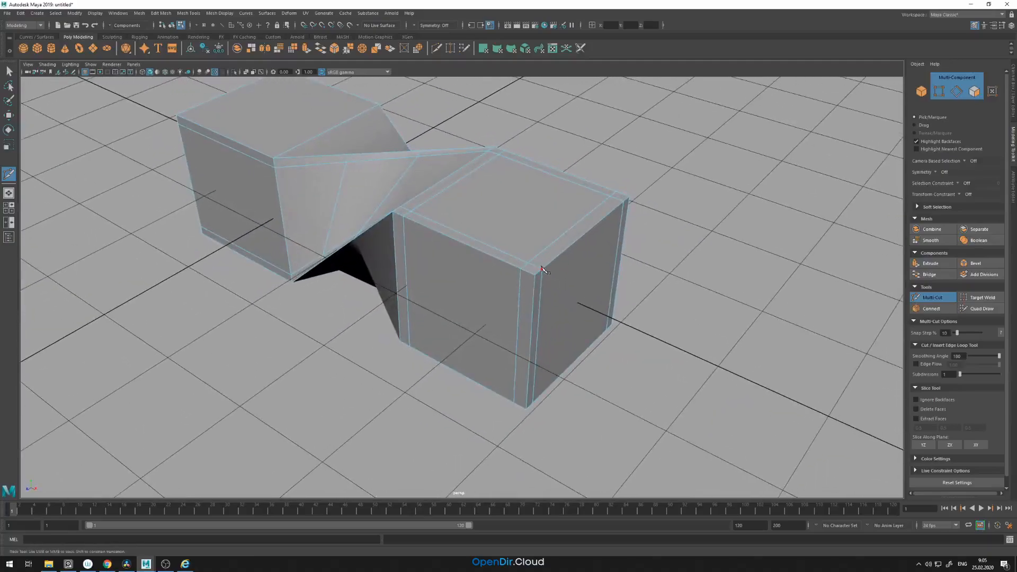
Step: Examine the smoothed preview of the mesh with its supporting loops and return to the unsmoothed display
key("3")
left_click_drag(543, 270, 580, 255, "alt")
right_click_drag(544, 246, 579, 232)
left_click_drag(620, 233, 556, 254, "alt")
right_click_drag(556, 255, 554, 256, "alt")
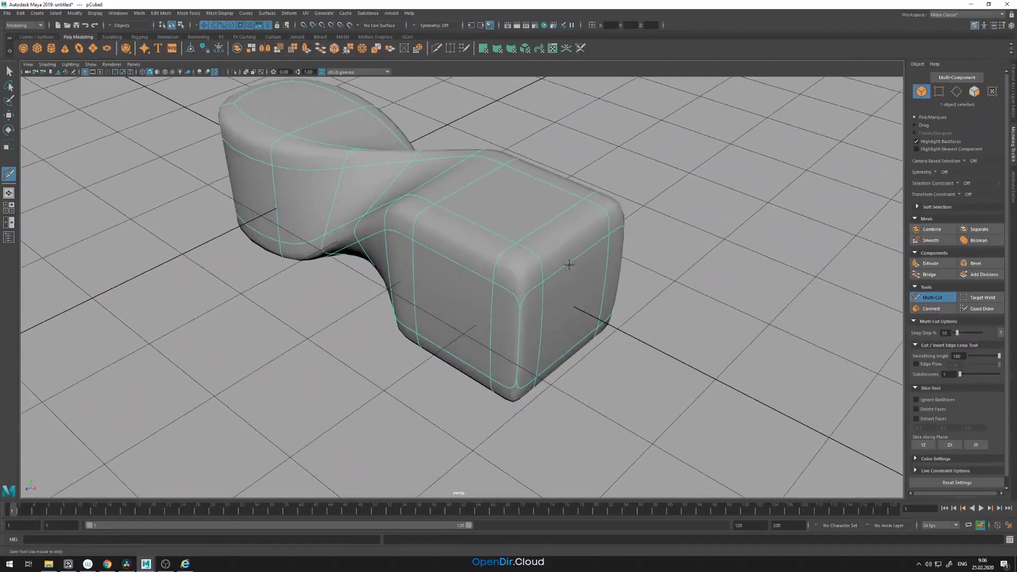
key("1")
middle_click_drag(556, 261, 561, 270, "alt")
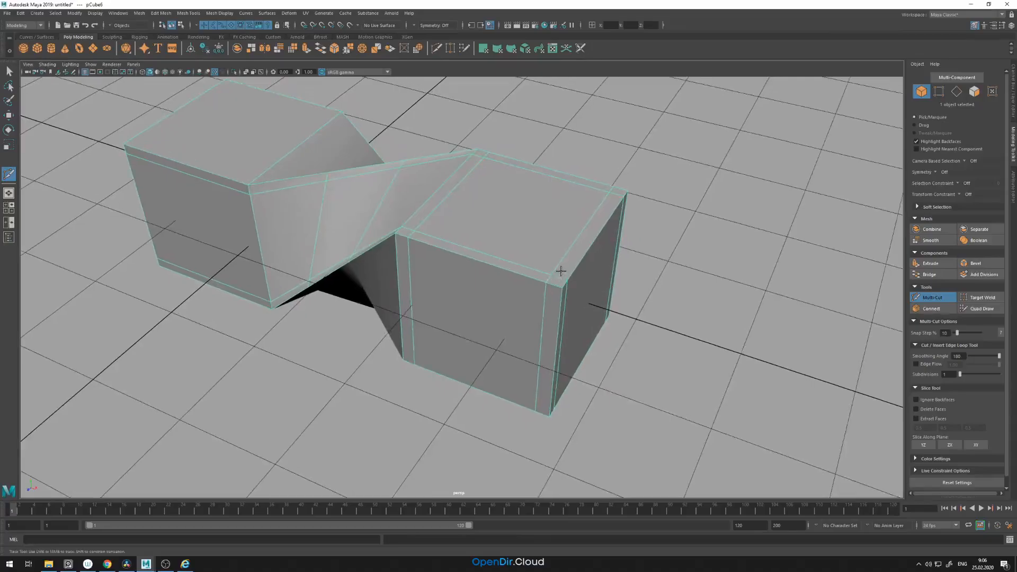
left_click_drag(557, 270, 480, 263, "alt")
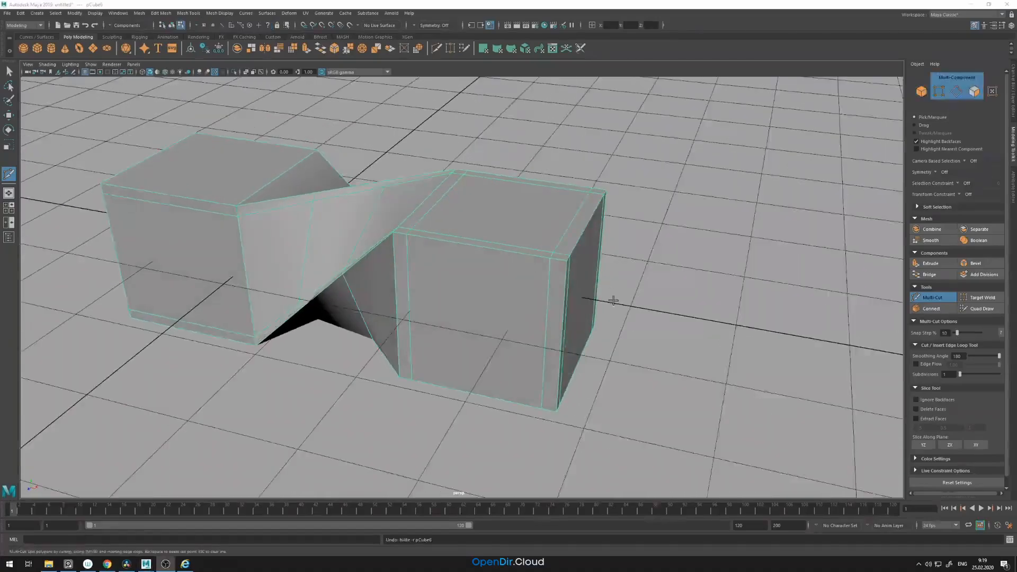
Step: Cut a bent path with Multi-Cut across the cube's top face, over its upper edge and across the side face past the vertical corner
left_click_drag(583, 271, 561, 282, "alt")
left_click(548, 300)
left_click_drag(501, 320, 518, 320, "alt")
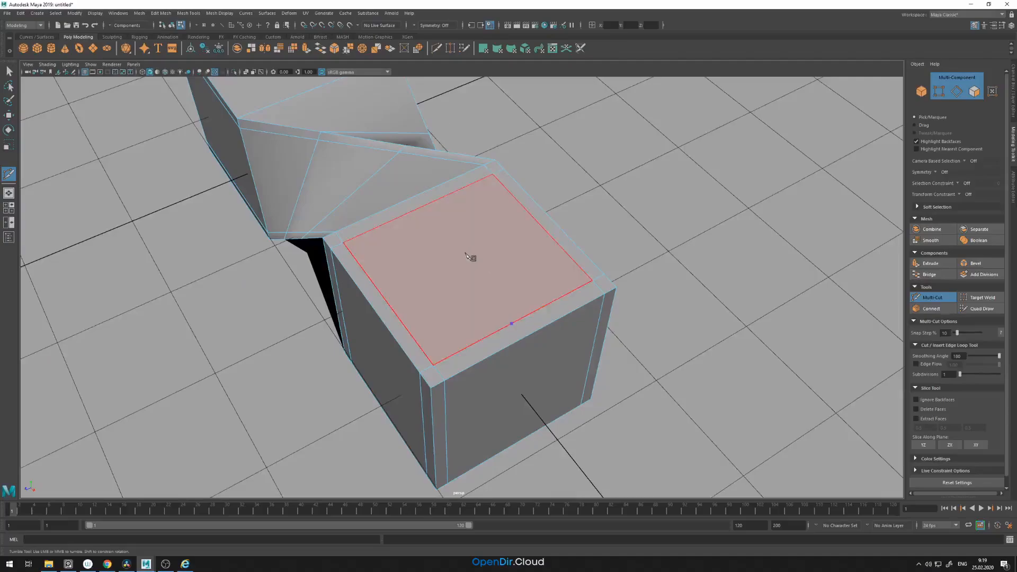
left_click_drag(461, 256, 529, 268, "alt")
left_click_drag(519, 219, 505, 233, "alt")
left_click(465, 274)
left_click_drag(465, 275, 471, 306, "alt")
left_click(512, 294)
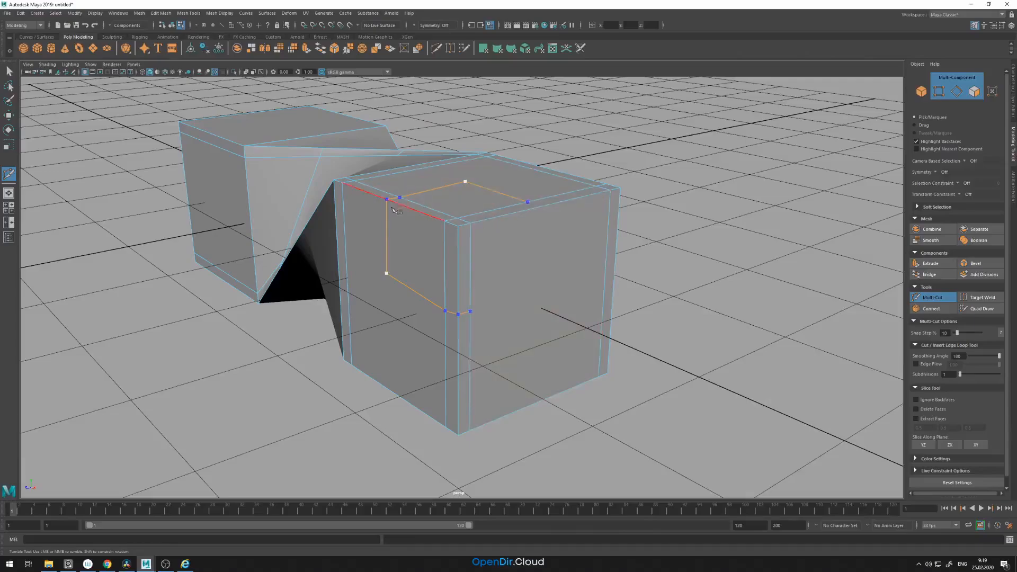
left_click(384, 271)
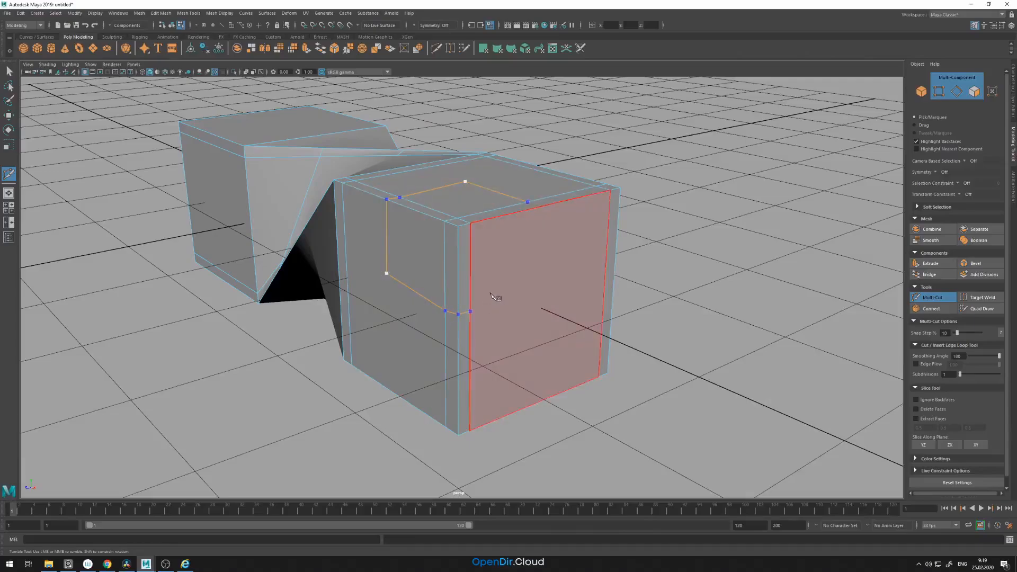
key("Return")
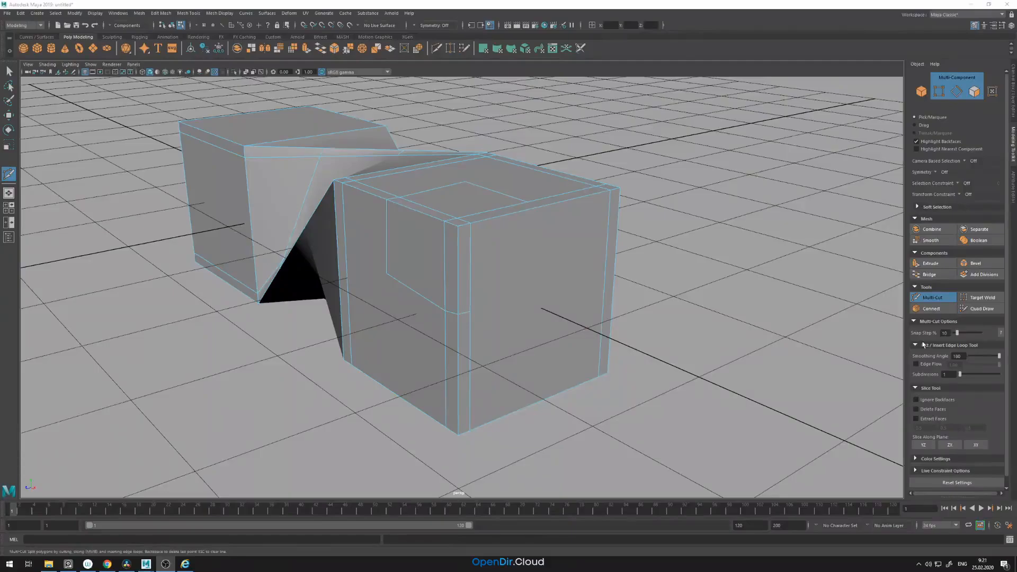
Step: Use Target Weld to merge the cut's vertices on the top face and vertical corner into neighbouring vertices
left_click(985, 300)
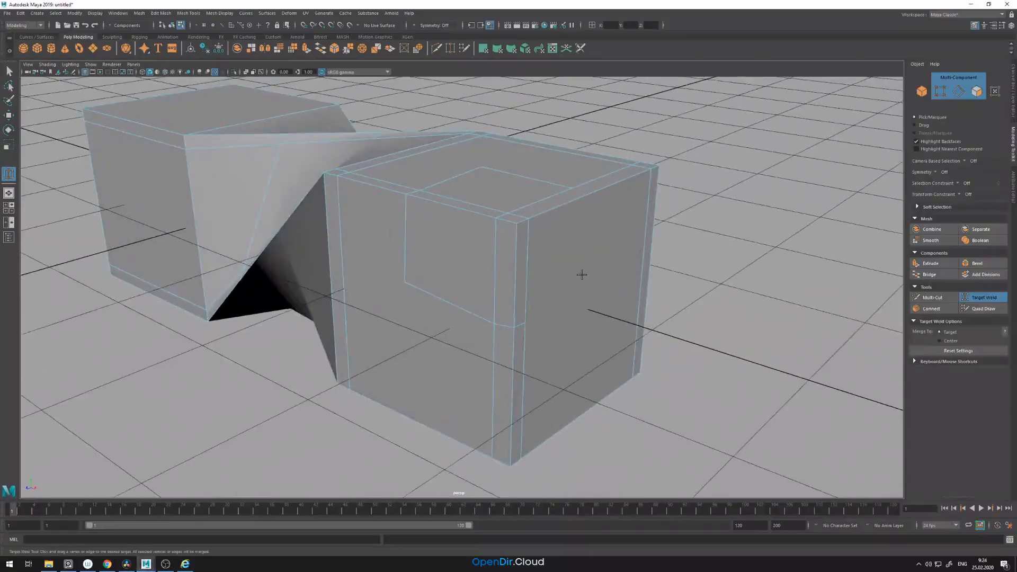
left_click_drag(558, 278, 507, 288, "alt")
middle_click_drag(506, 288, 481, 263, "alt")
right_click_drag(481, 262, 562, 269, "alt")
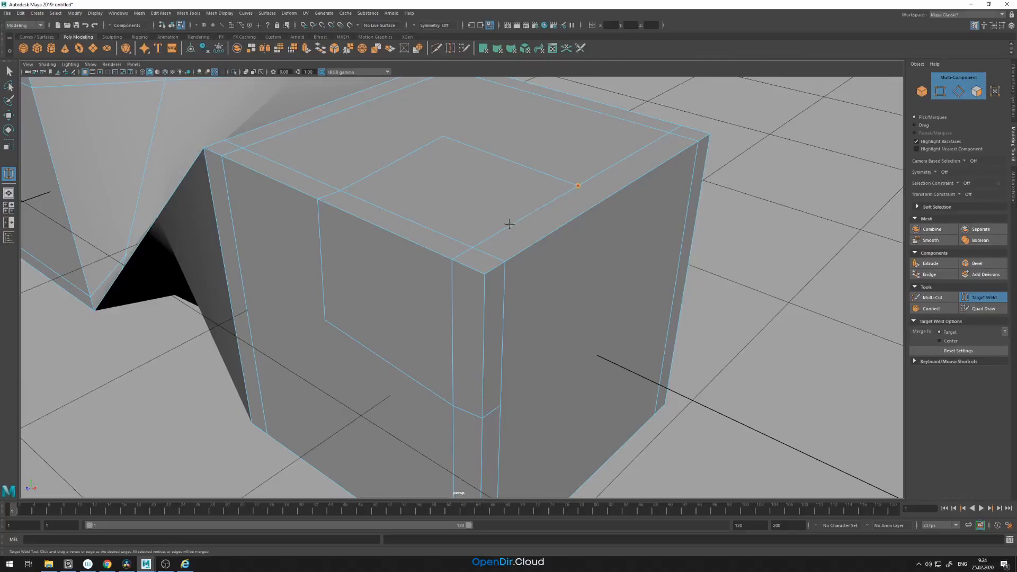
left_click_drag(497, 251, 442, 135)
left_click_drag(350, 184, 350, 185)
left_click_drag(501, 405, 452, 401)
left_click_drag(459, 269, 456, 267)
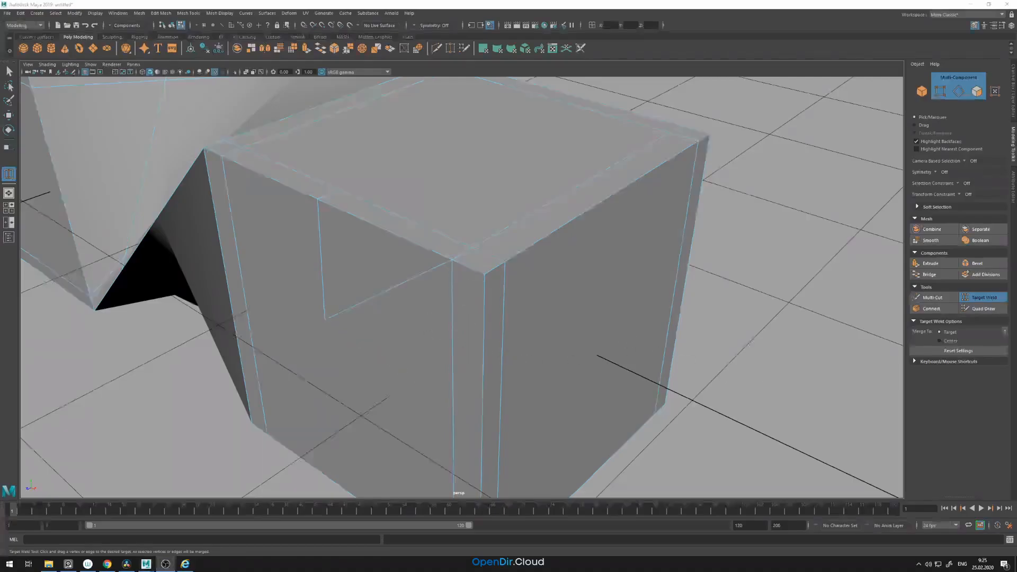
Step: Weld the remaining cut vertices and supporting edges along the cube's upper edge into its two corners
left_click_drag(317, 177, 356, 182, "alt")
scroll(473, 222, "up", 2)
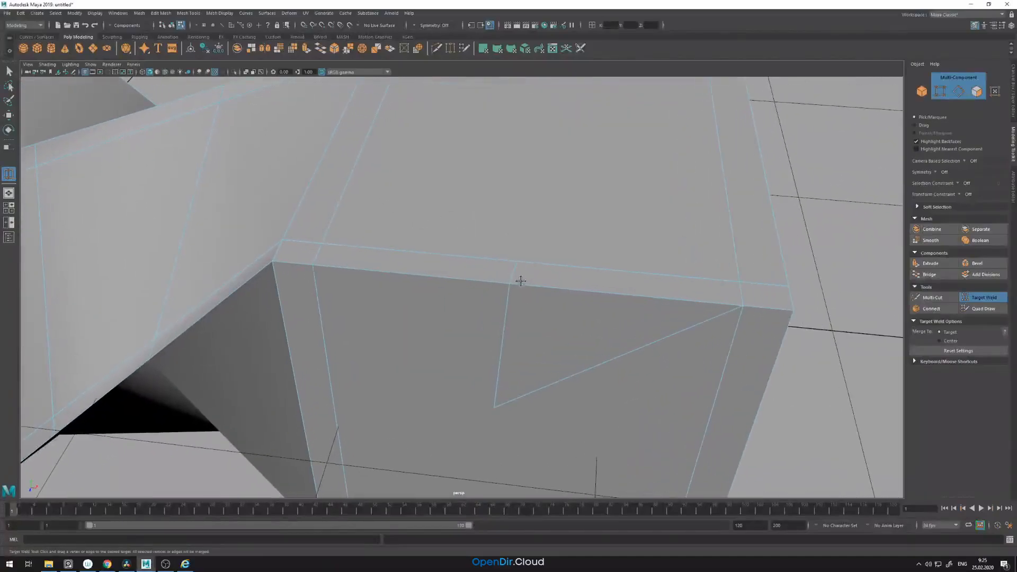
left_click_drag(515, 273, 321, 253)
left_click_drag(803, 297, 800, 297)
left_click_drag(314, 251, 273, 247)
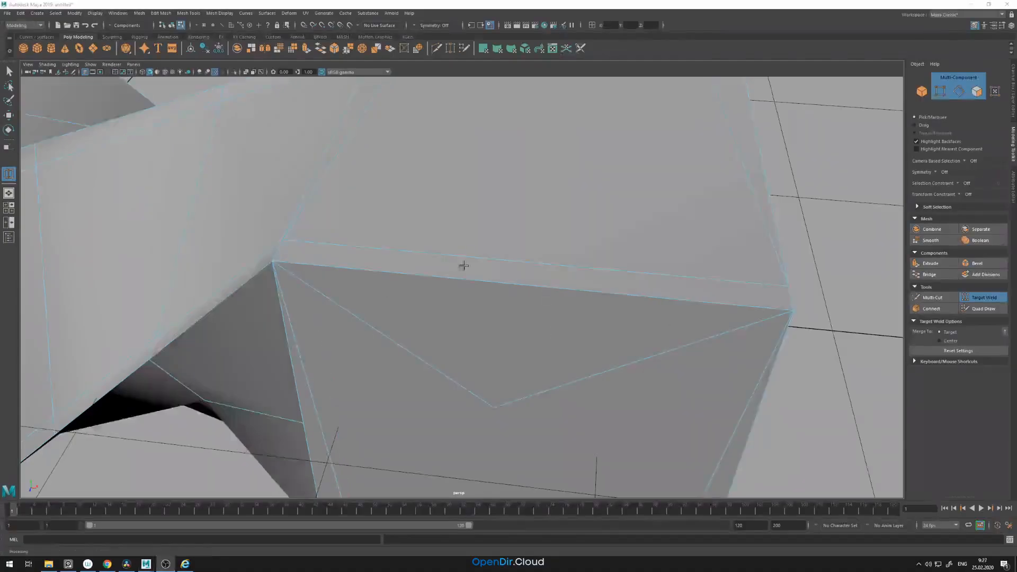
Step: Leave Target Weld, return to object mode and delete the welded mesh
right_click_drag(547, 269, 499, 252, "alt")
left_click_drag(550, 259, 497, 250, "alt")
key("w")
scroll(497, 250, "down", 5)
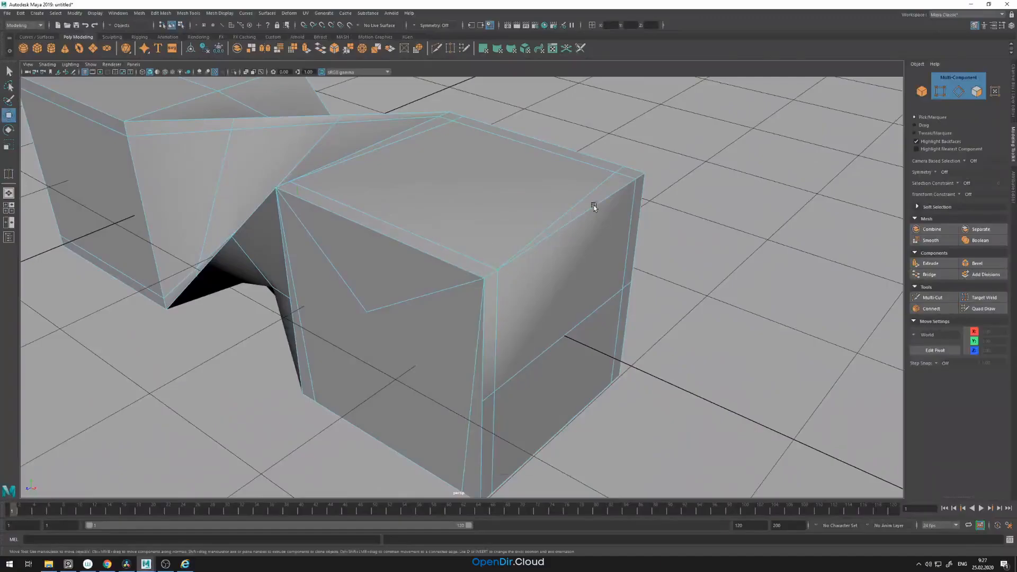
key("F8")
key("Delete")
Step: Create a new polygon cube at the origin and frame it in the view
mouse_move(432, 275)
left_mouse_down("alt")
mouse_move(420, 275)
mouse_move(431, 266)
mouse_move(443, 276)
left_mouse_up("alt")
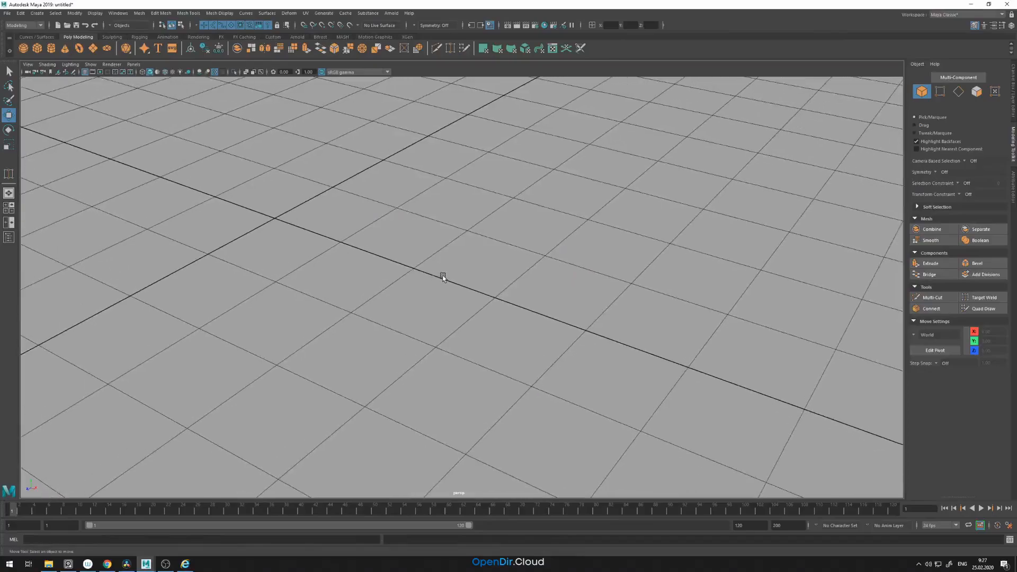
right_click(443, 277, "shift")
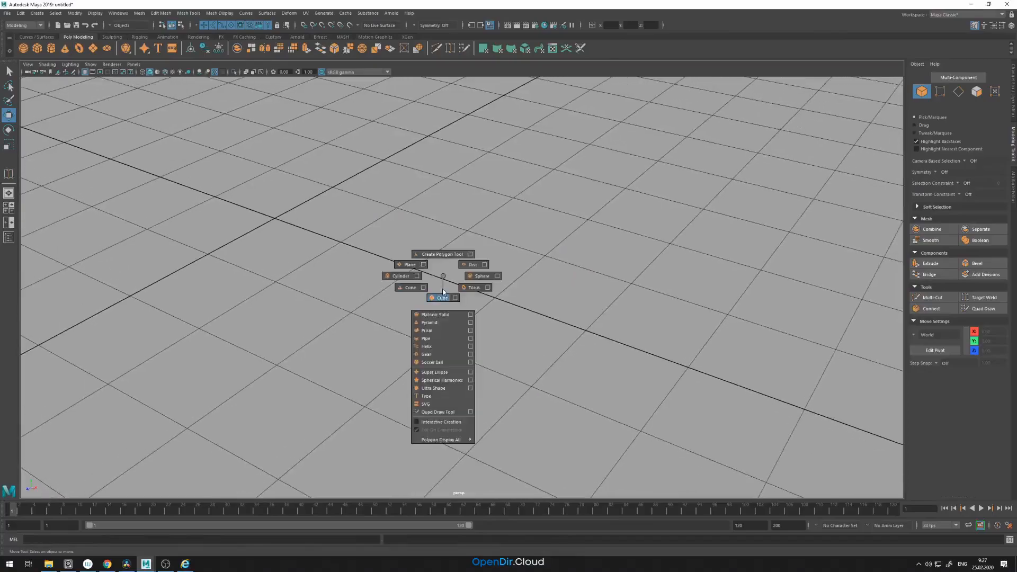
left_click(443, 291)
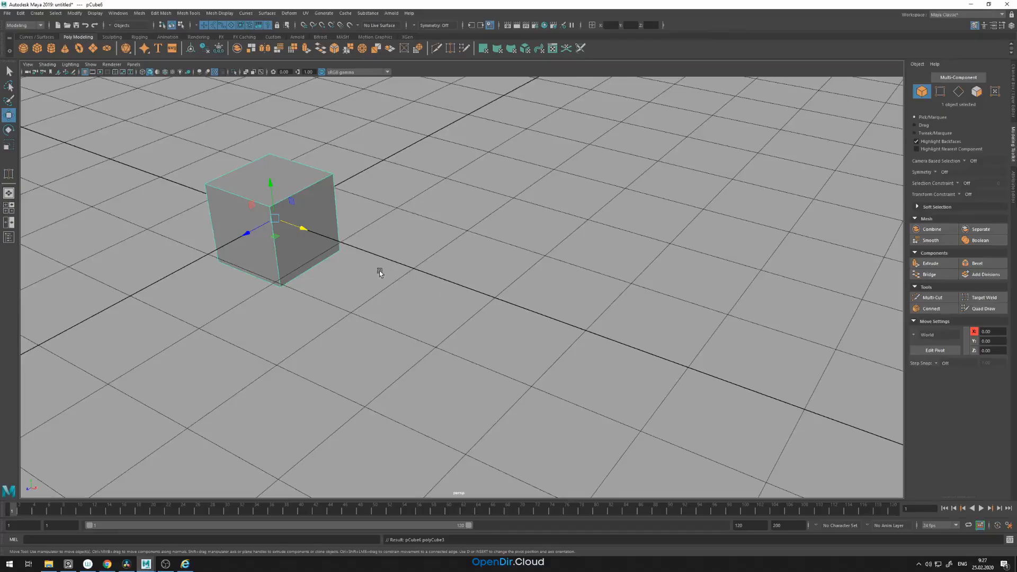
key("f")
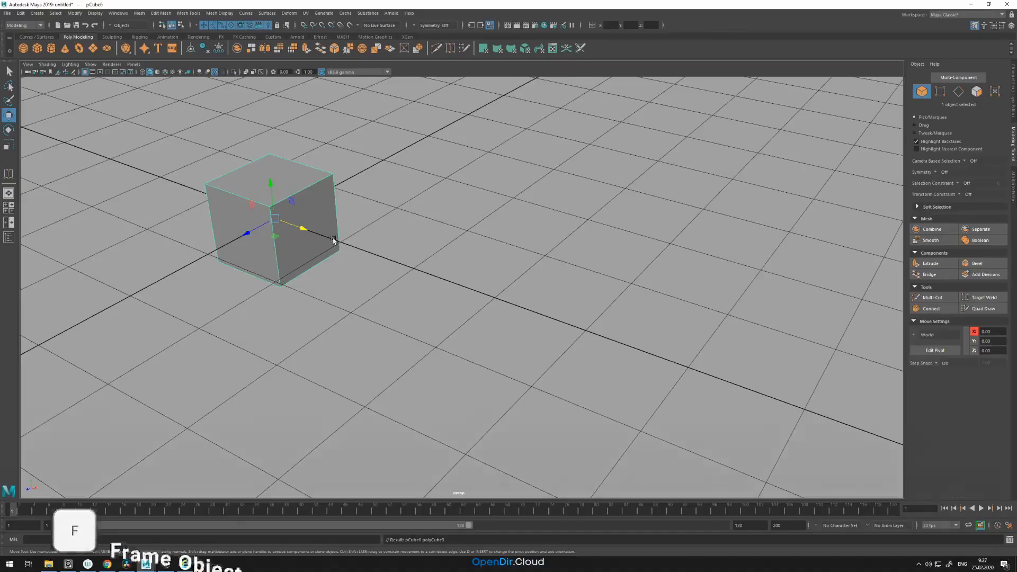
scroll(484, 295, "down", 5)
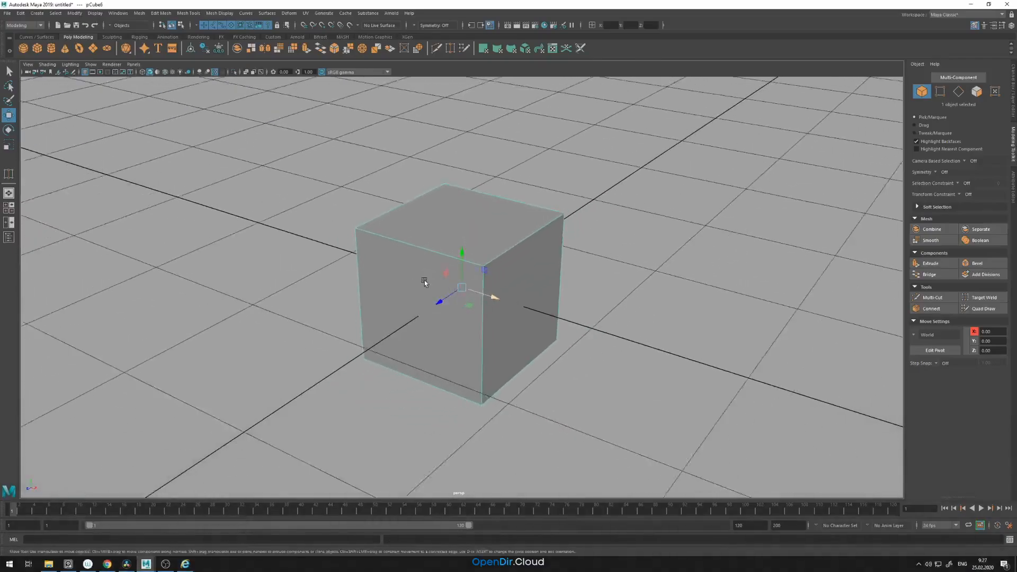
left_click_drag(424, 281, 434, 292, "alt")
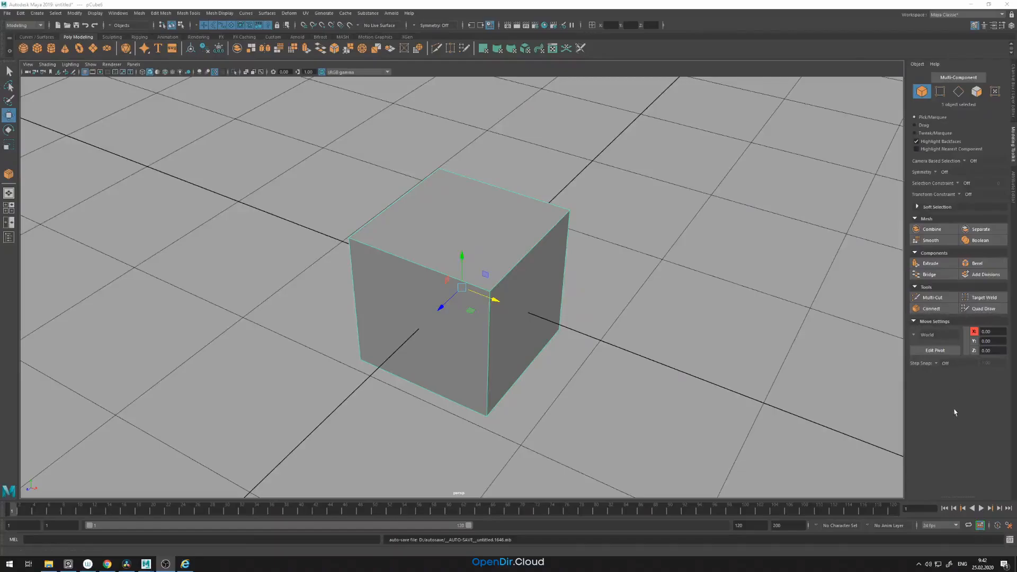
Step: Insert a single edge loop through the middle of the cube with Connect, using one segment and a slide of 0.50
left_click(933, 309)
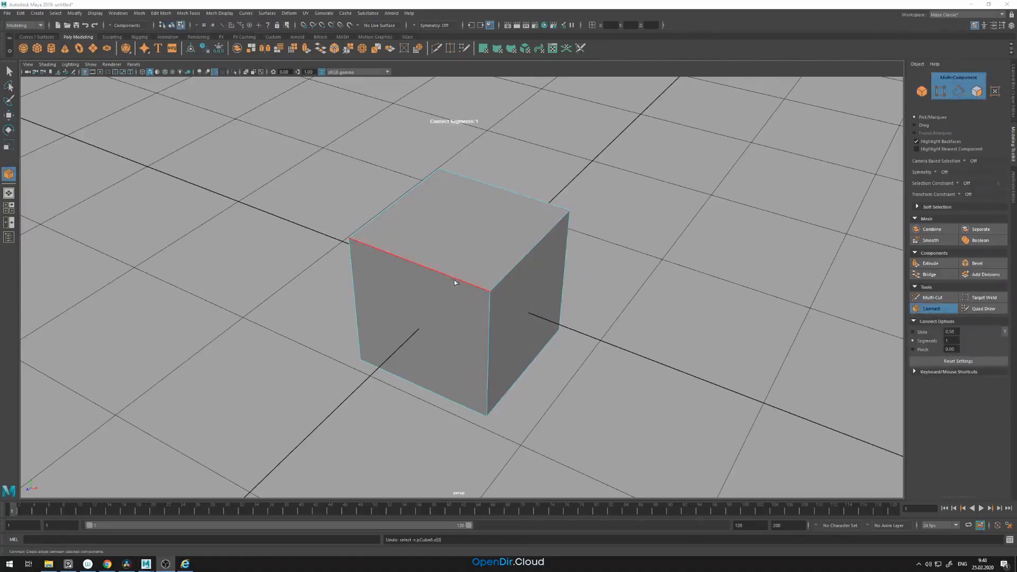
left_click(433, 269)
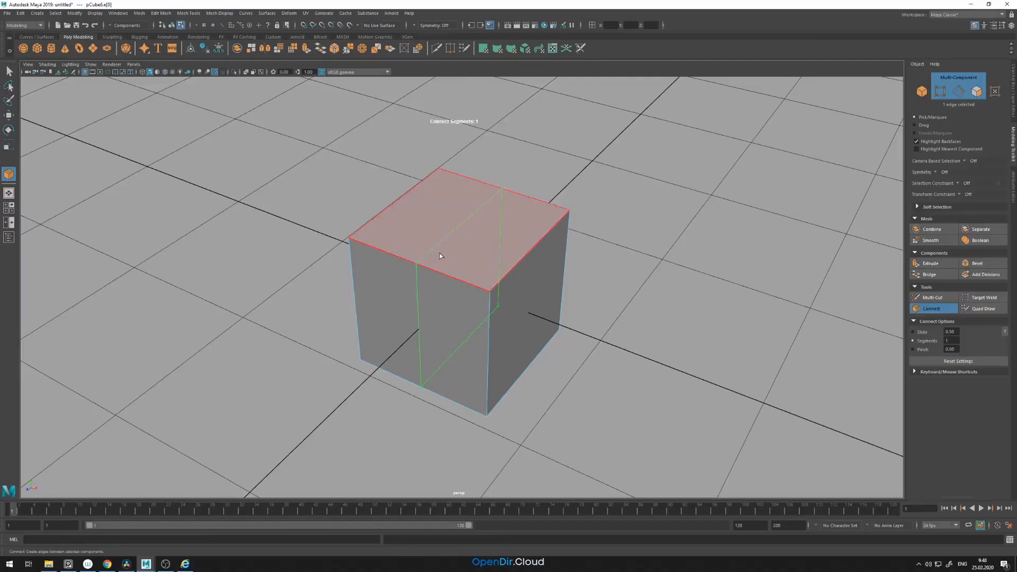
key("w")
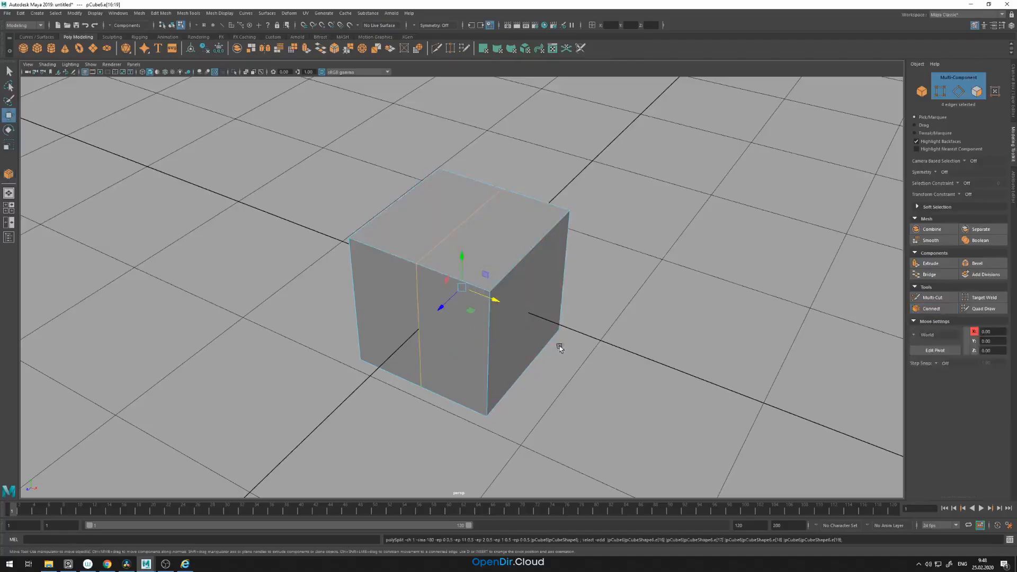
Step: Insert four evenly spaced edge loops crossing the first loop with Connect, and return to object mode
left_click(931, 308)
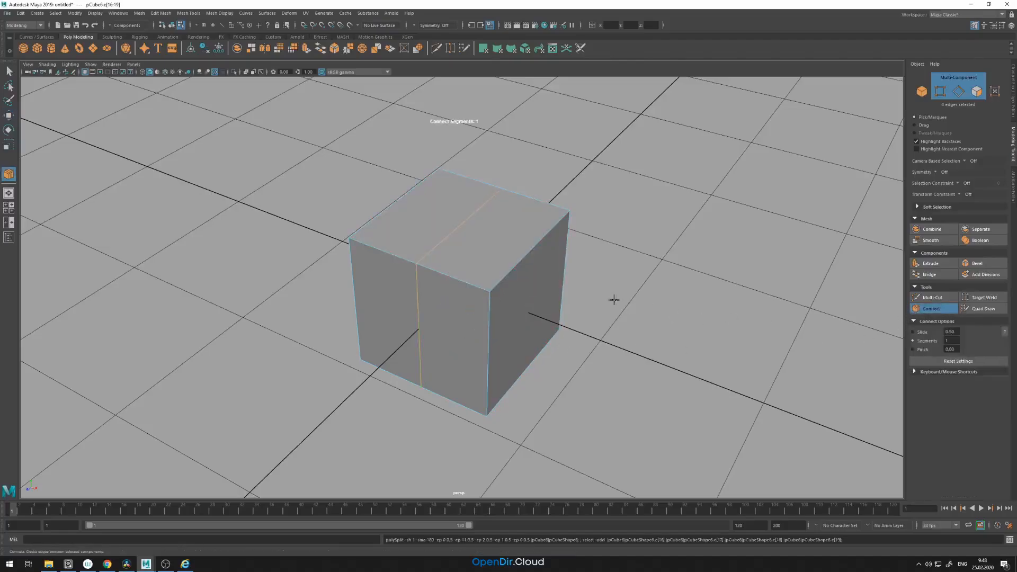
left_click(525, 259)
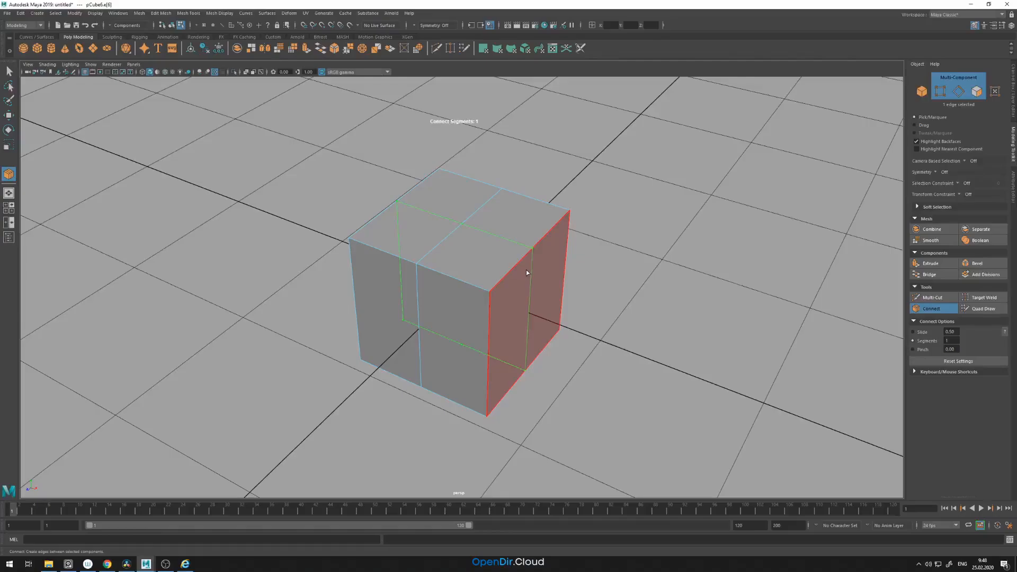
mouse_move(526, 269)
middle_mouse_down("ctrl")
mouse_move(573, 272)
mouse_move(532, 273)
mouse_move(563, 284)
middle_mouse_up("ctrl")
key("q")
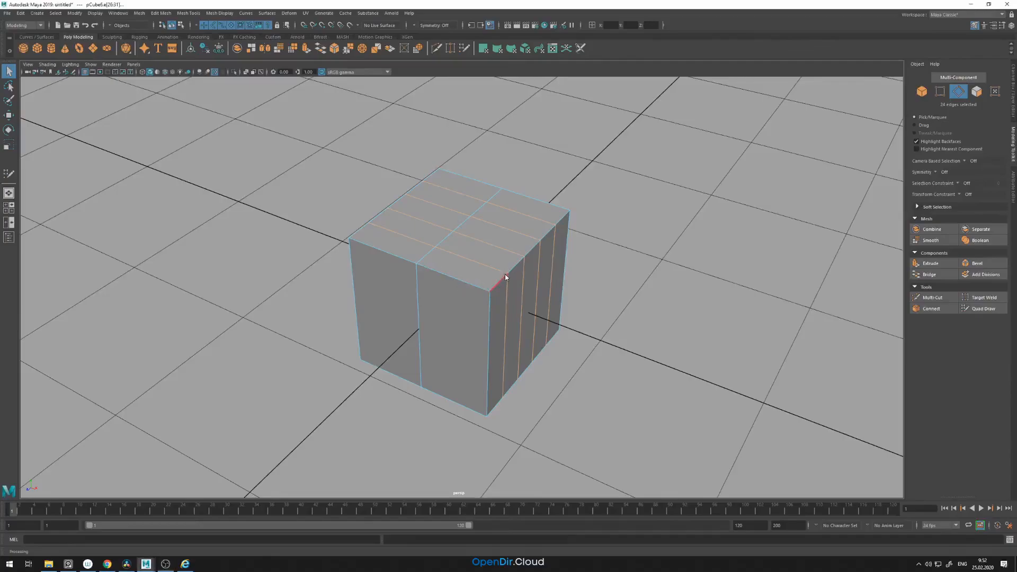
right_click_drag(506, 277, 601, 219)
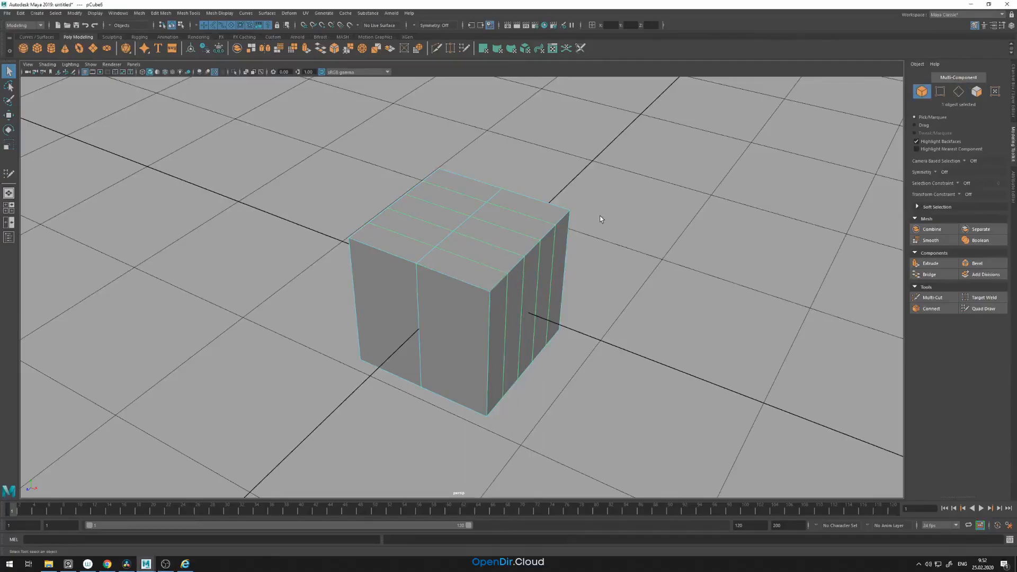
Step: Make a plain cube a live surface and use Quad Draw to fill a quad from four dots on its top face
left_click(350, 25)
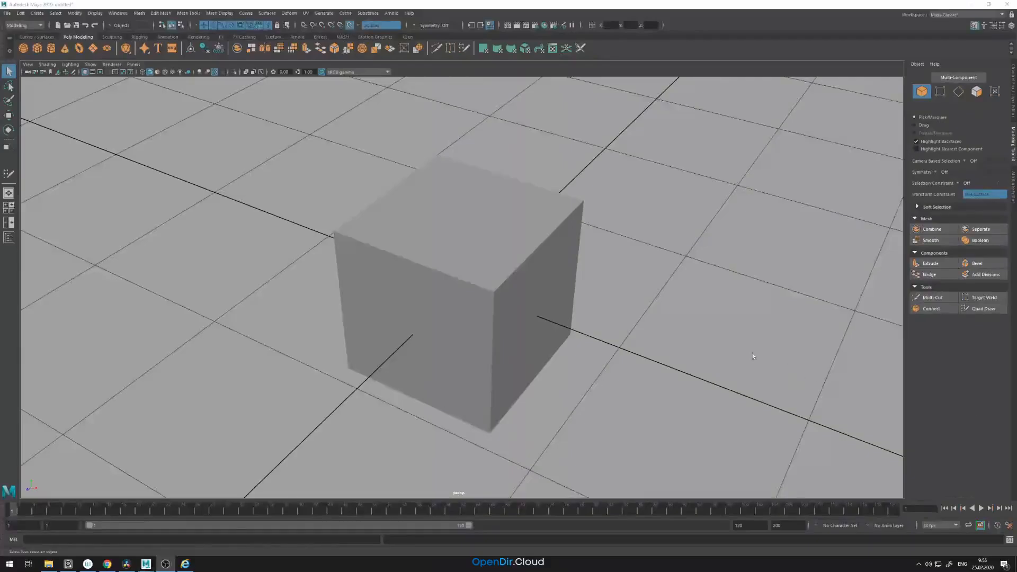
left_click_drag(478, 258, 533, 278, "alt")
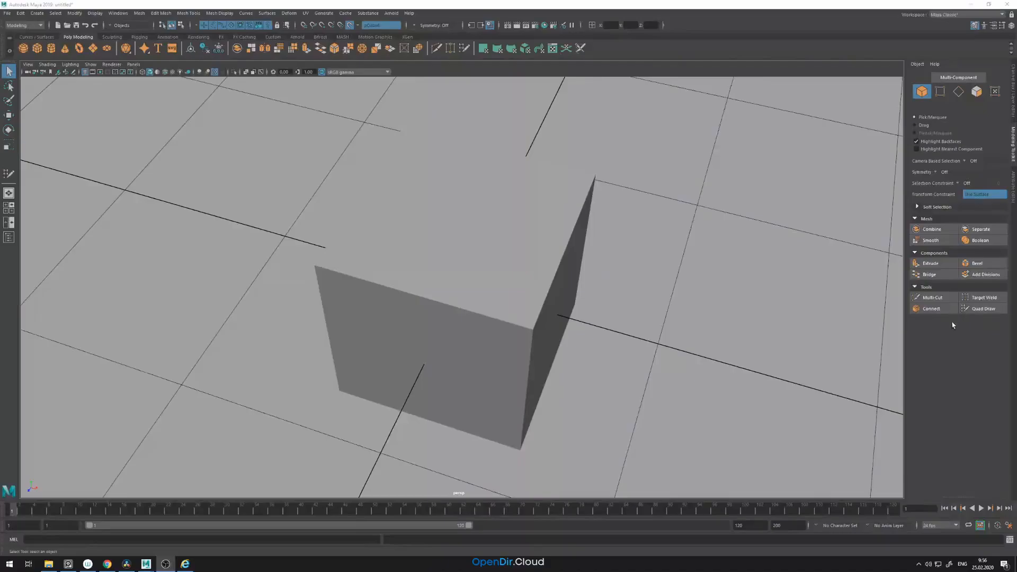
left_click(981, 309)
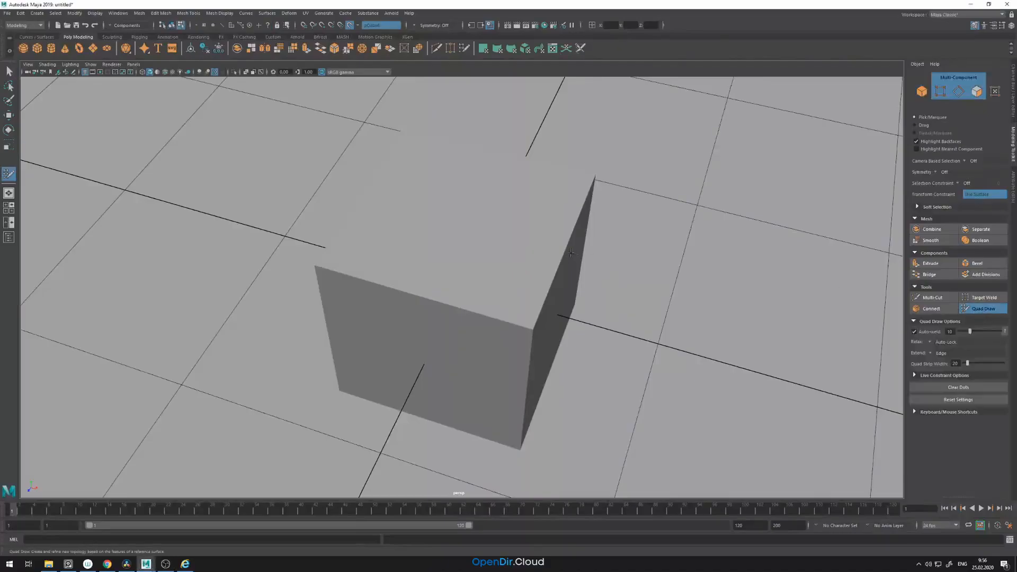
left_click_drag(503, 248, 470, 252, "alt")
scroll(470, 252, "up", 2)
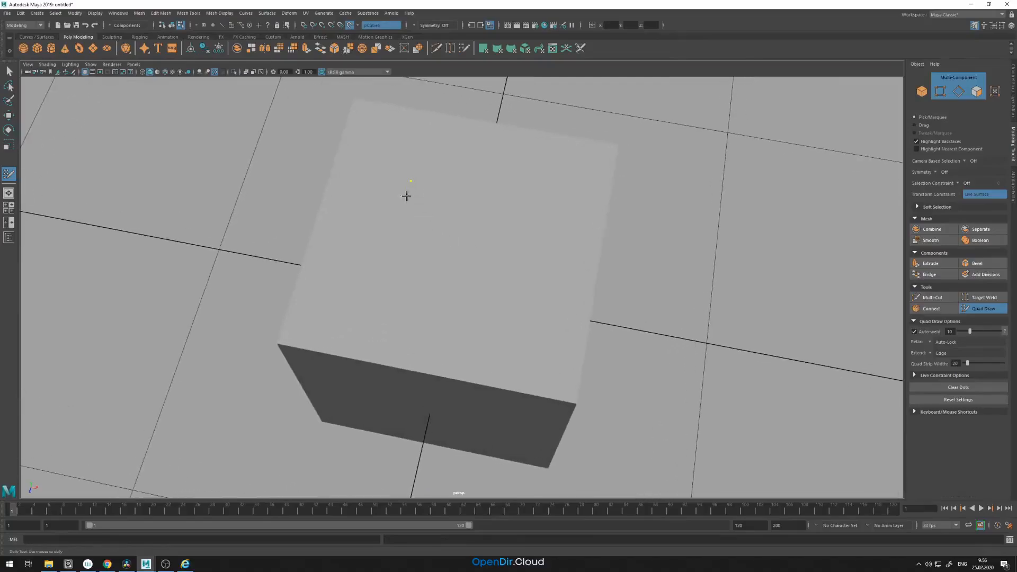
left_click(395, 252)
left_click(485, 267)
left_click(502, 195)
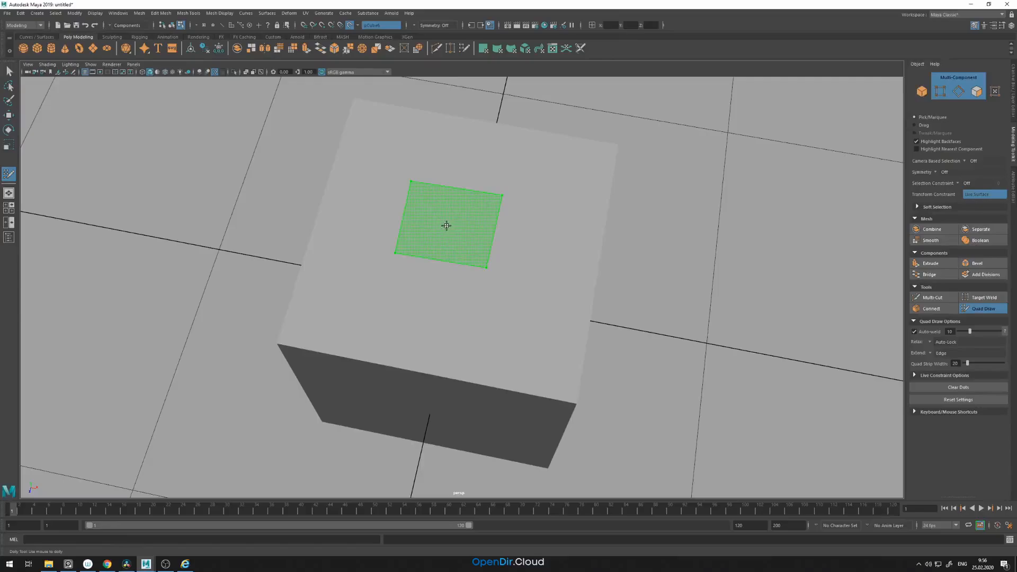
left_click(447, 225, "shift")
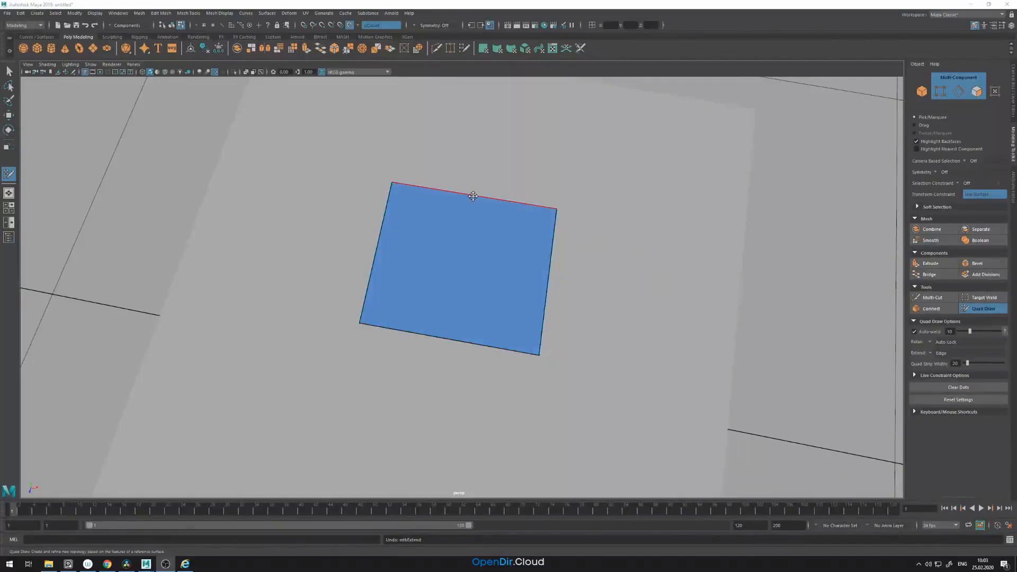
Step: Extend the quad from two adjacent edges and their shared corner into a two-by-two grid of faces
left_click_drag(473, 196, 491, 103)
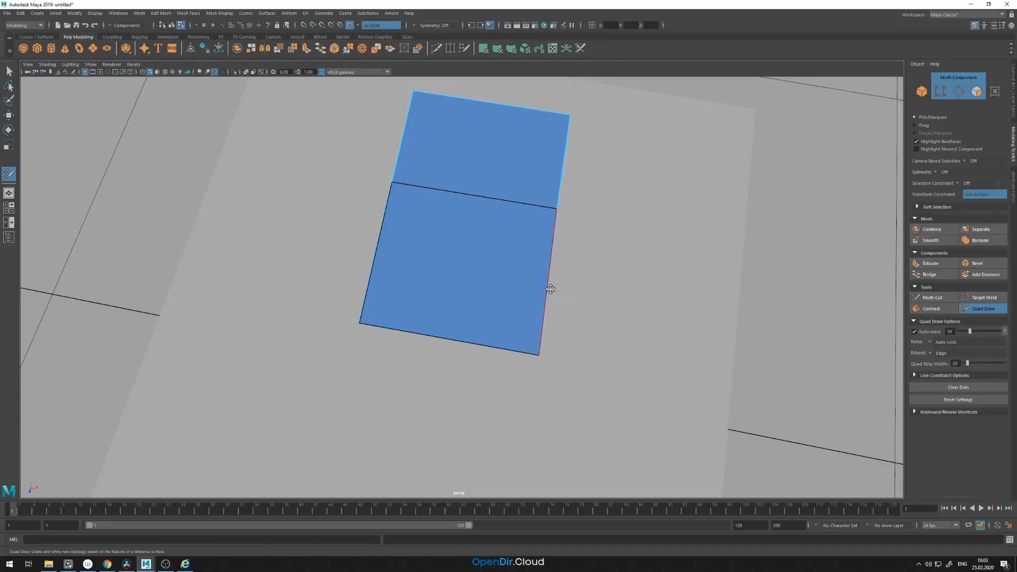
key("Tab")
left_click_drag(548, 291, 683, 309)
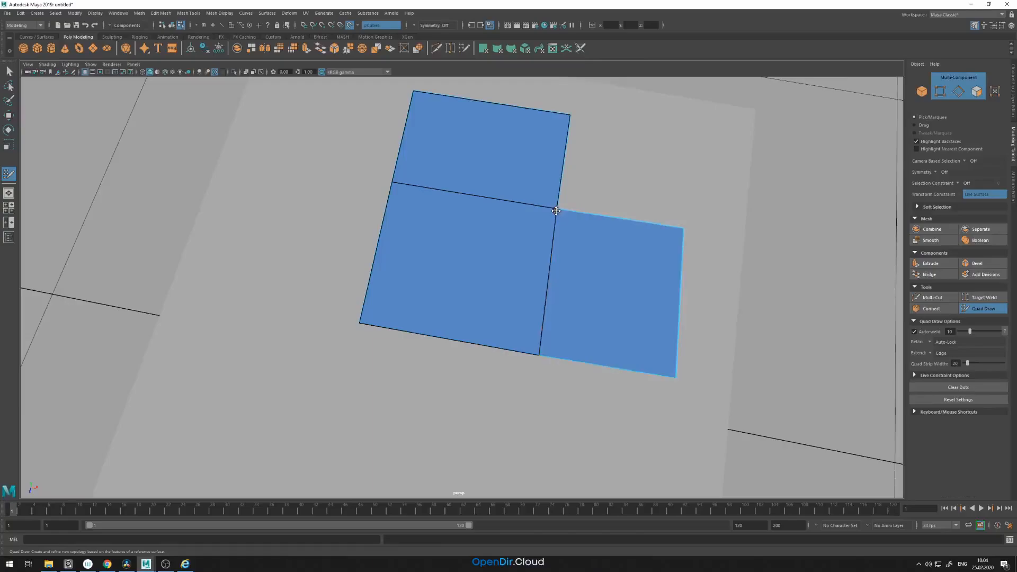
key("Tab")
mouse_move(556, 211)
left_mouse_down()
mouse_move(624, 200)
mouse_move(694, 169)
mouse_move(694, 151)
left_mouse_up()
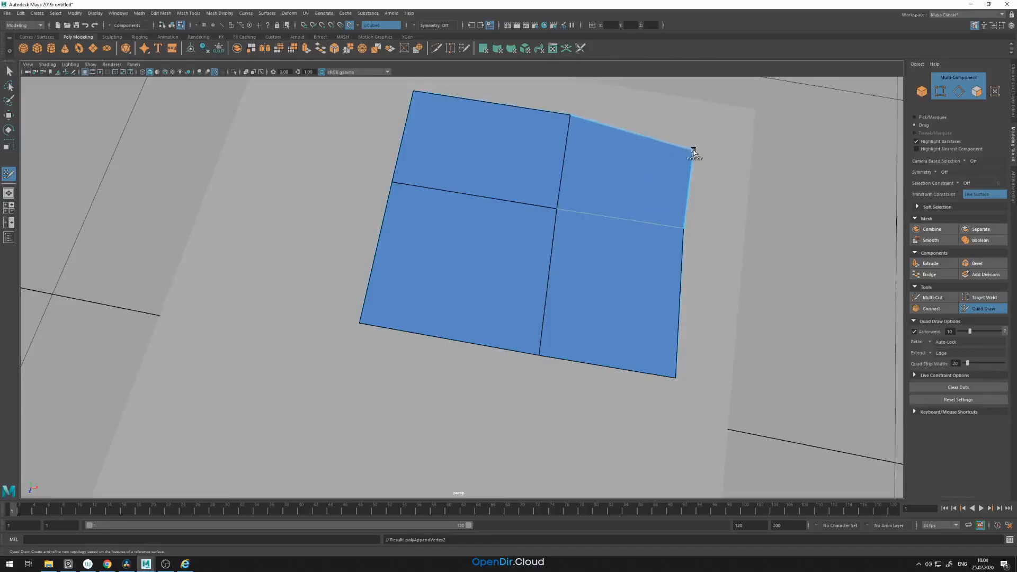
left_click_drag(693, 151, 694, 151)
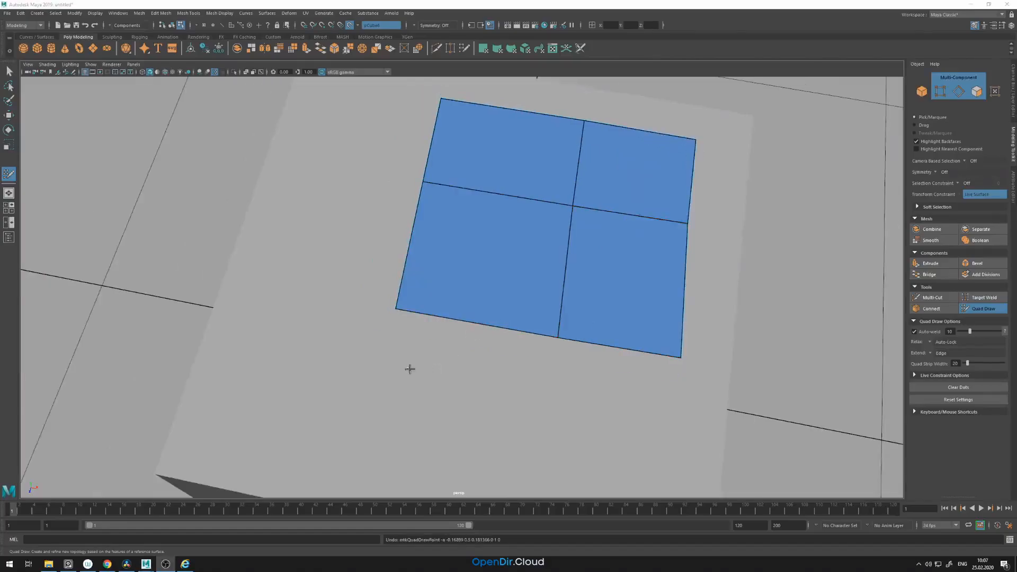
Step: Fill two more quads from new dots beside the grid, and extend another quad from the free side edge of the first one
left_click(396, 362)
left_click(481, 395)
left_click(467, 357, "shift")
left_click(319, 380)
left_click(329, 419)
left_click(381, 381, "shift")
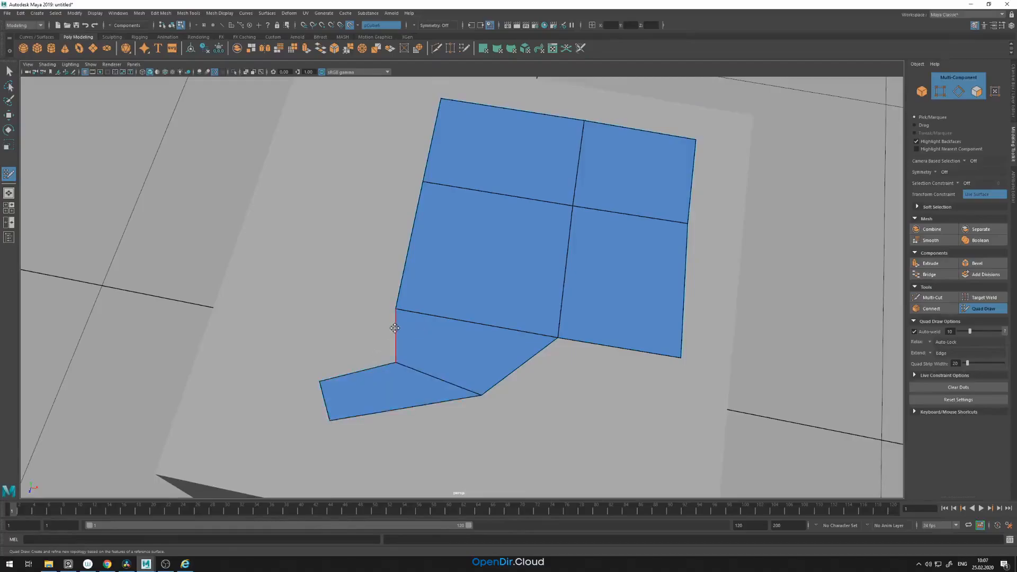
key("Tab")
left_click_drag(395, 329, 318, 331)
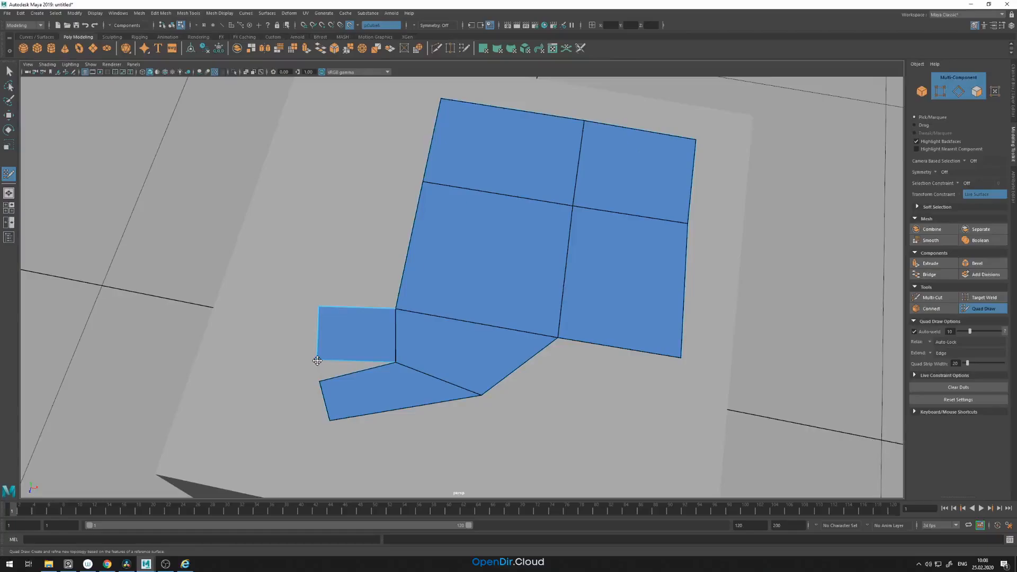
Step: Weld the side quad's free corner to the adjacent quad, and replace the grid's two outer faces by extending the neighbouring faces' edges
left_click_drag(317, 360, 320, 381)
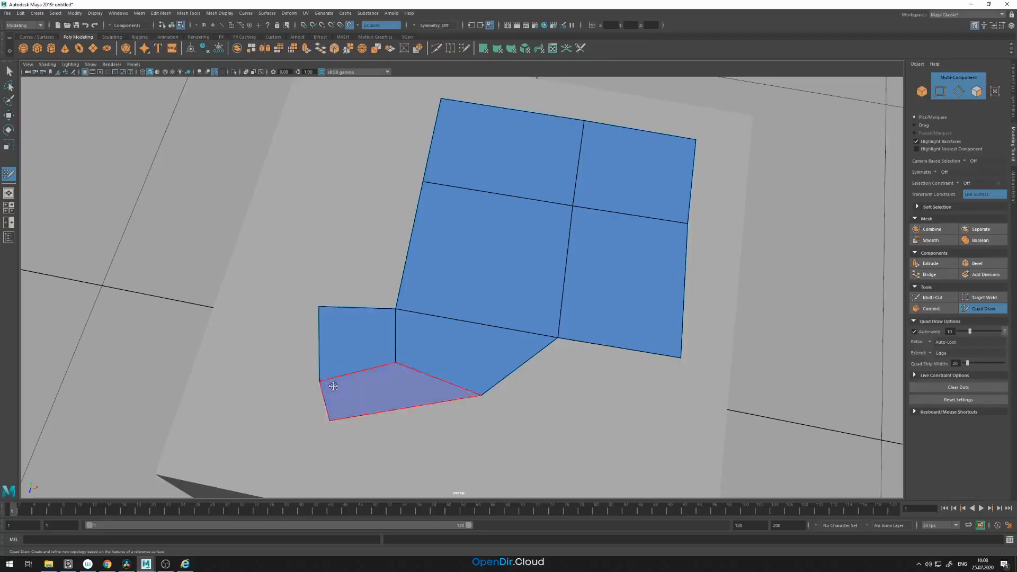
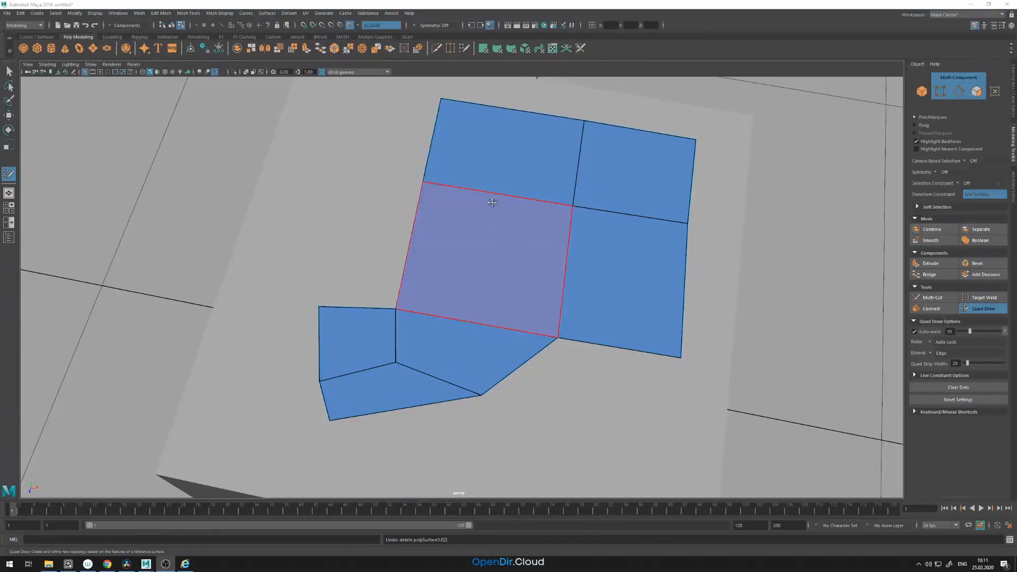
left_click(501, 147, "ctrl+shift")
left_click(501, 222, "ctrl+shift")
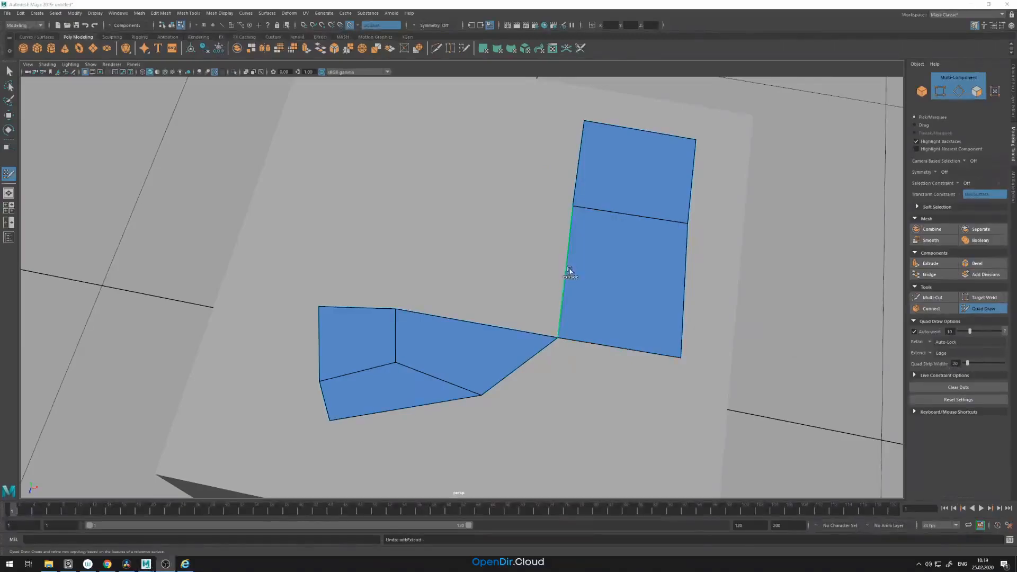
left_click_drag(567, 268, 408, 245)
left_click_drag(584, 170, 438, 141)
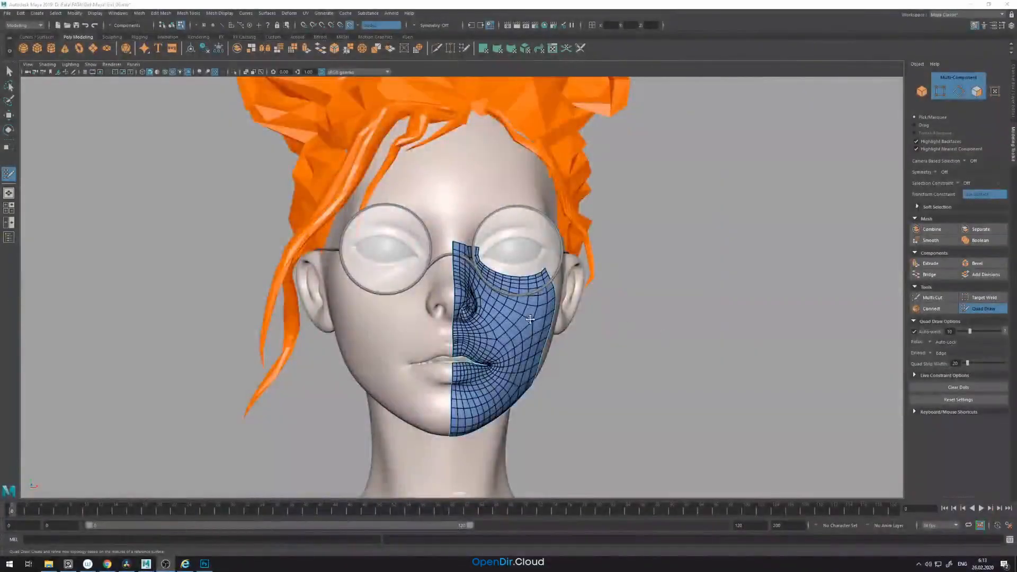
mouse_move(529, 318)
left_mouse_down("alt")
mouse_move(602, 325)
mouse_move(558, 335)
mouse_move(542, 312)
mouse_move(540, 276)
left_mouse_up("alt")
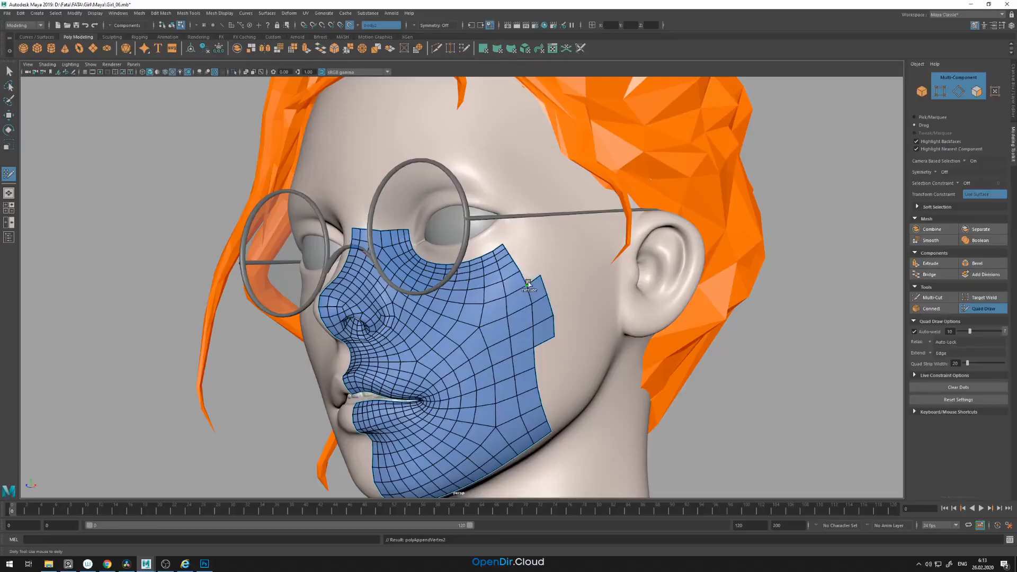
left_click_drag(657, 337, 615, 344, "alt")
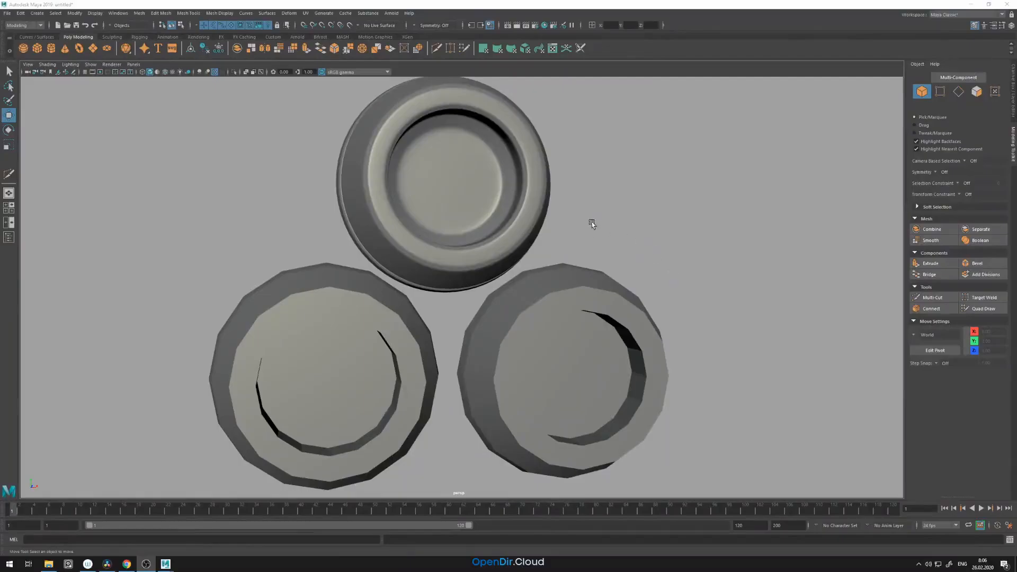
Step: Display wireframe on the shaded cylinders and turn on smooth preview for the low-poly cylinder with the radial cap
left_click(165, 72)
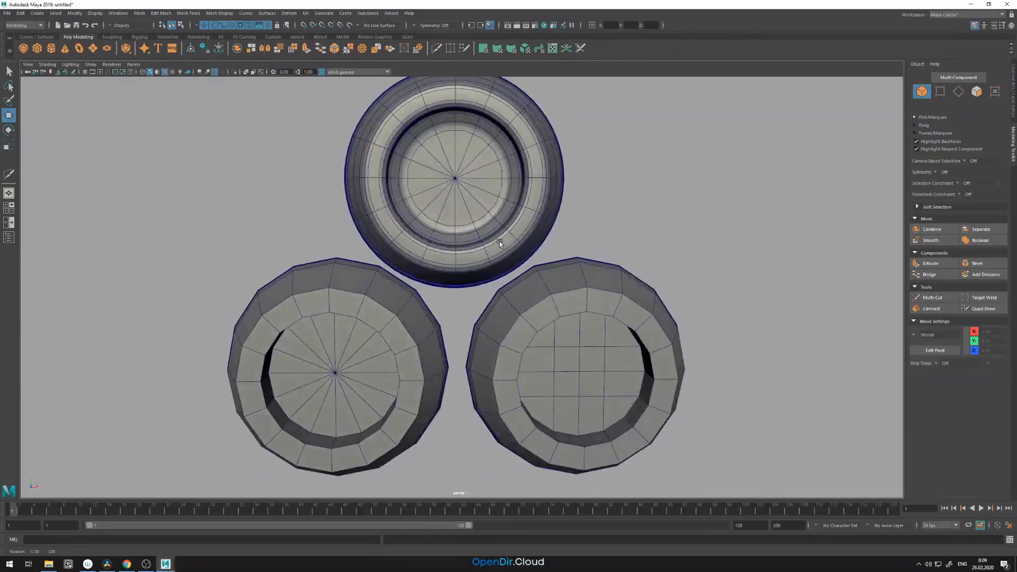
left_click_drag(499, 243, 491, 260, "alt")
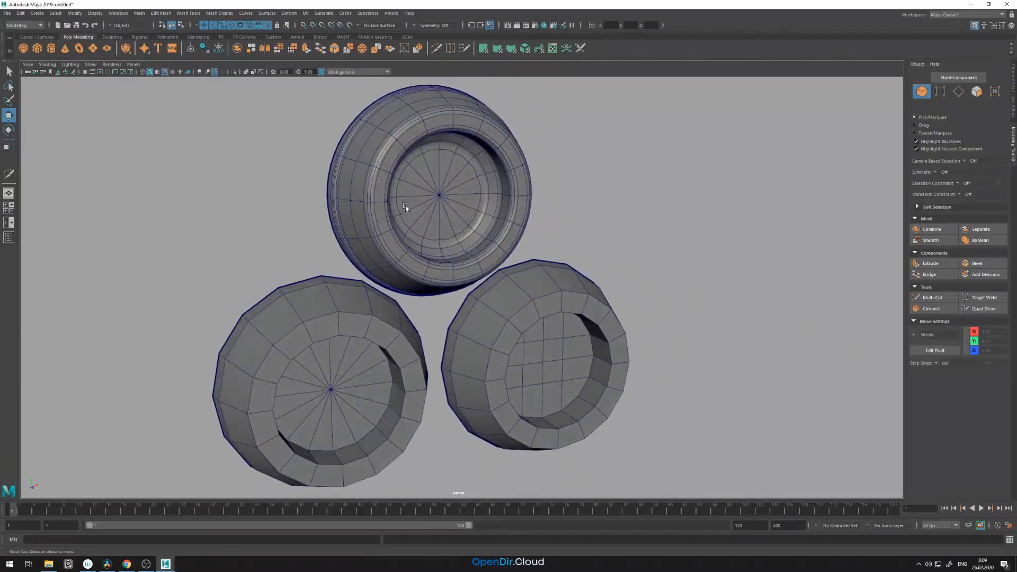
left_click_drag(477, 217, 473, 254, "alt")
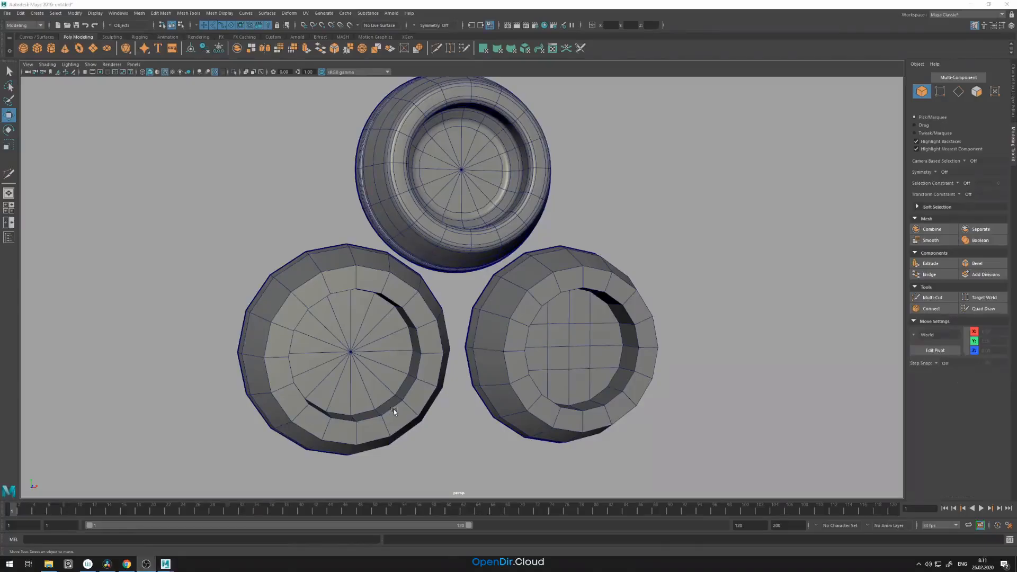
left_click(399, 400)
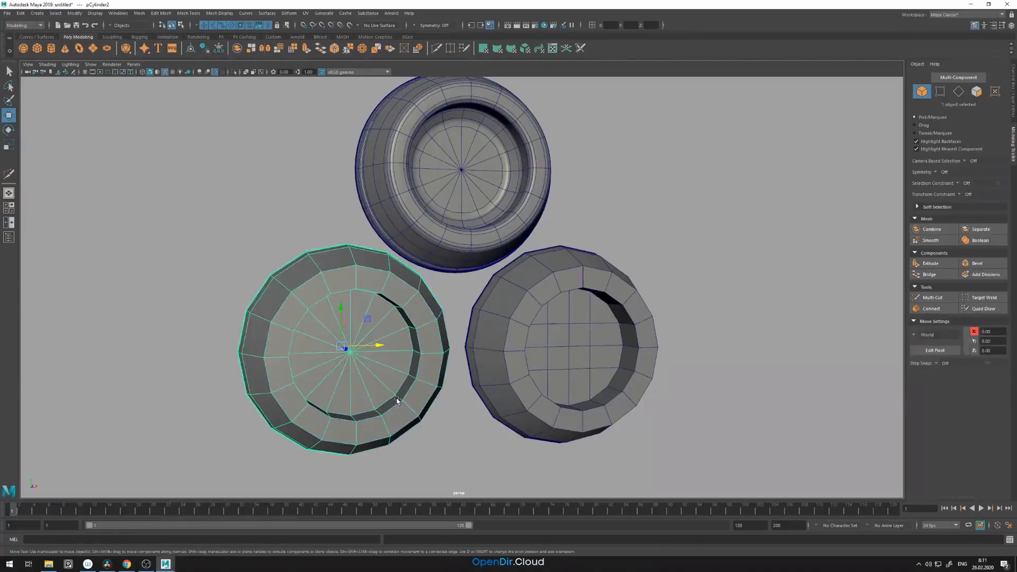
key("3")
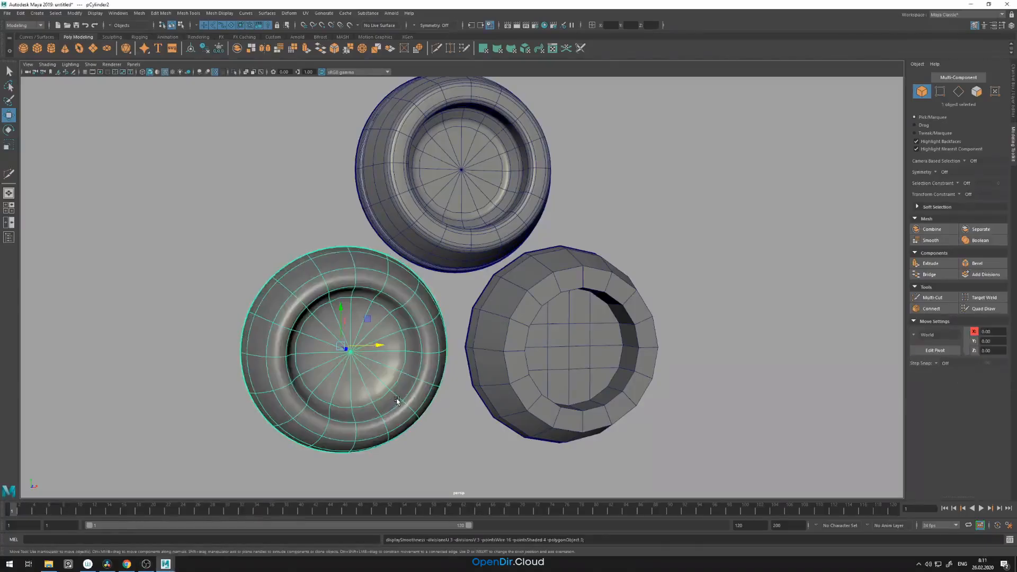
left_click(430, 419)
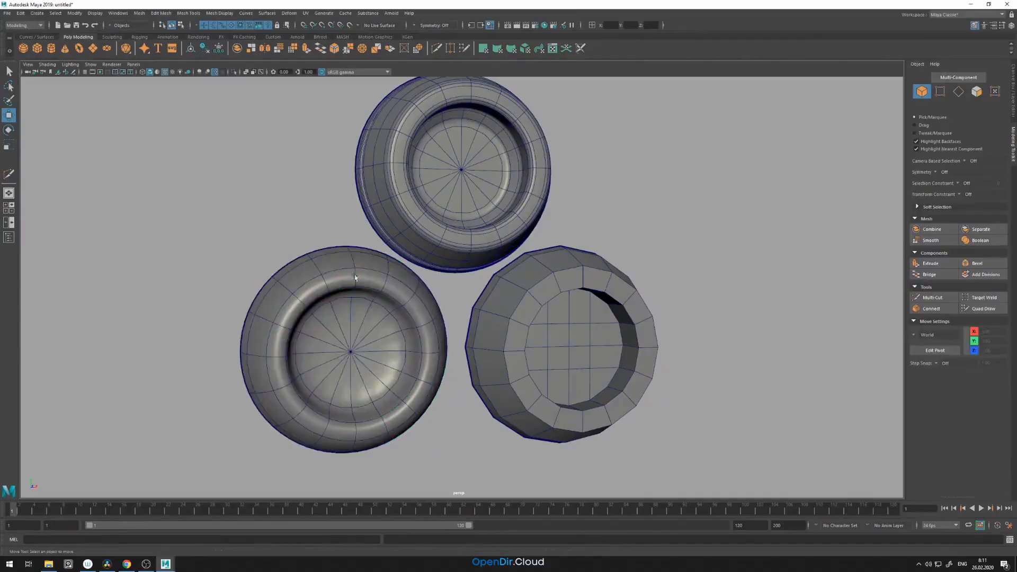
Step: Hide the wireframe overlay and inspect the shading on the smoothed cylinder's radial cap
left_click(165, 72)
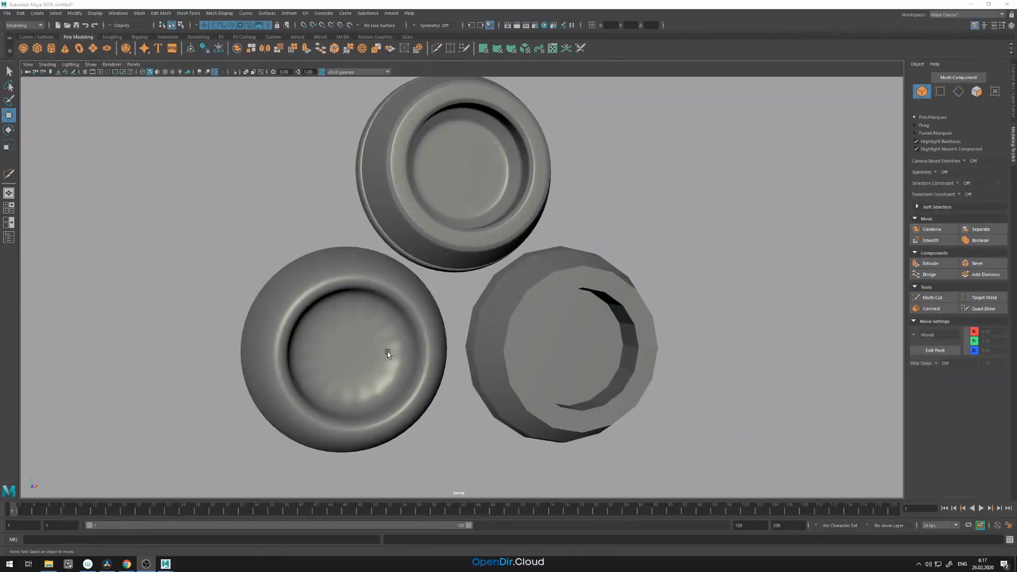
right_click_drag(402, 357, 469, 347, "alt")
left_click_drag(438, 334, 429, 334, "alt")
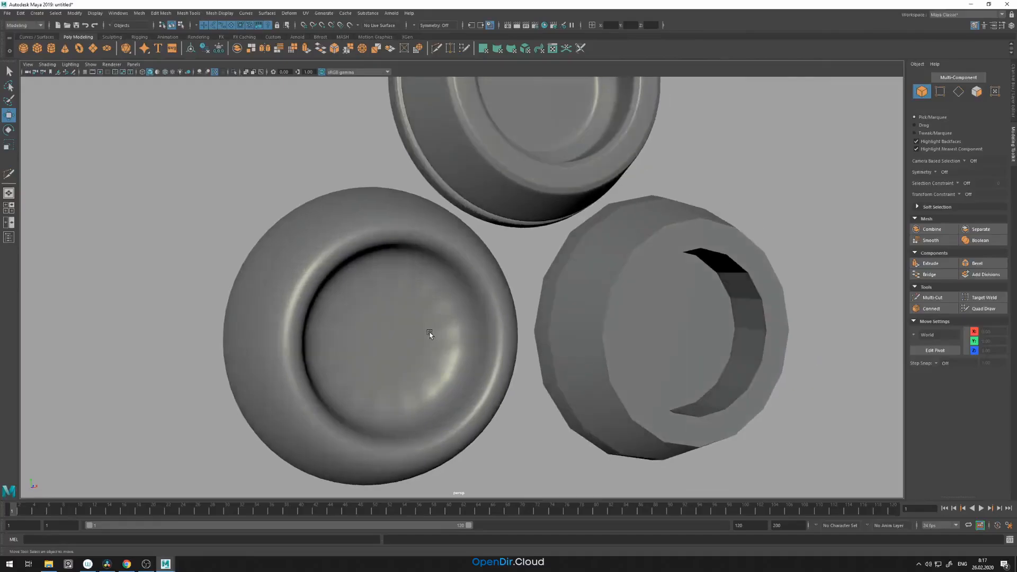
Step: Show the wireframe overlay again and examine the radial cap and supporting edge loops of the uppermost cylinder
left_click(165, 72)
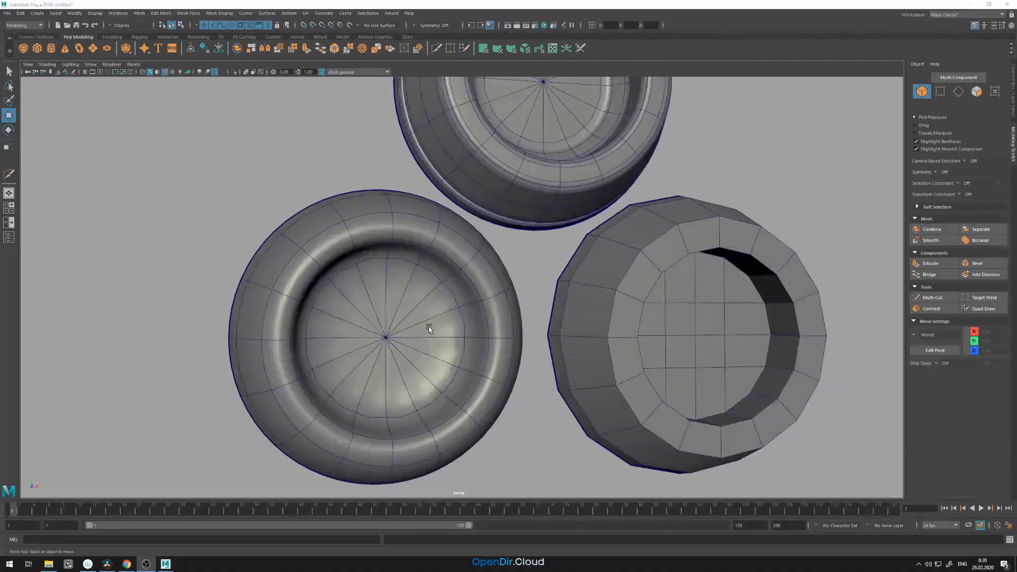
left_click_drag(473, 269, 507, 189, "alt")
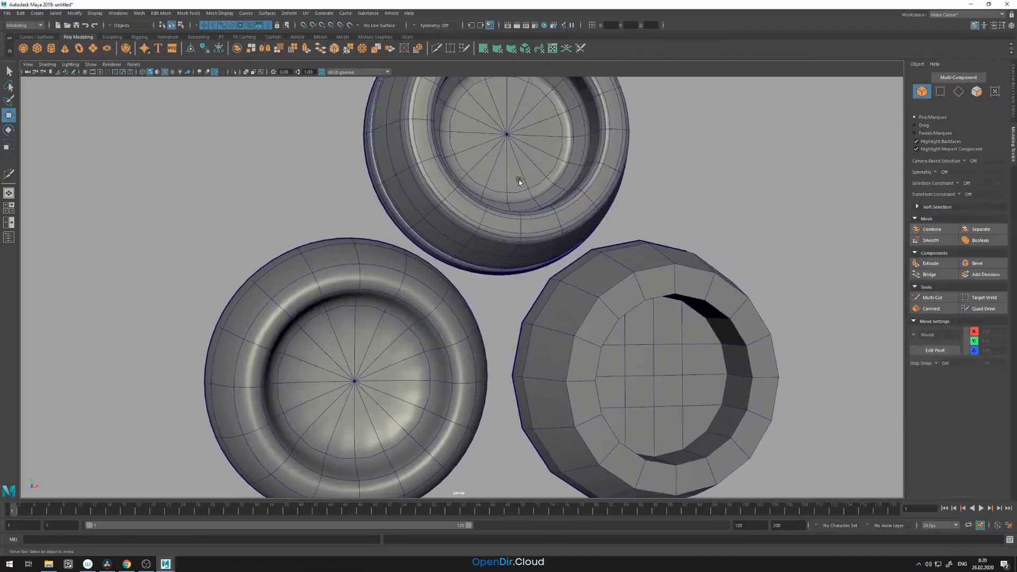
left_click_drag(528, 206, 530, 260, "alt")
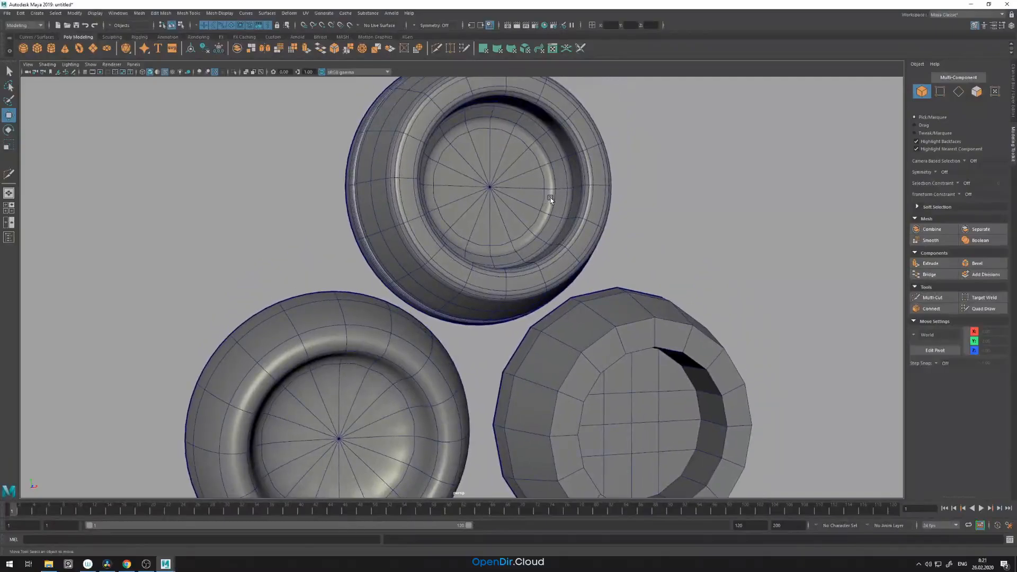
mouse_move(510, 196)
left_mouse_down("alt")
mouse_move(492, 200)
mouse_move(511, 204)
mouse_move(510, 192)
left_mouse_up("alt")
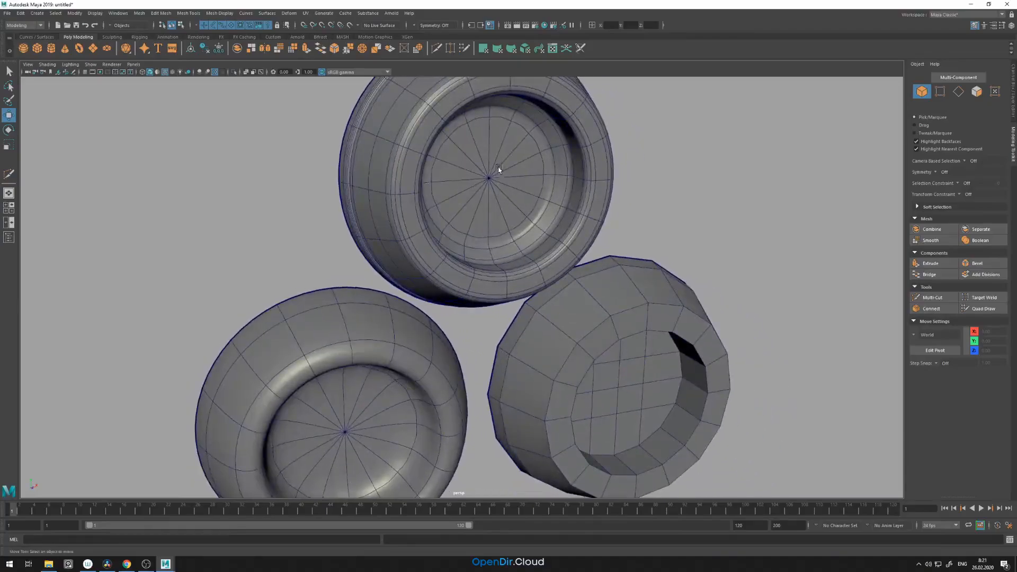
left_click_drag(527, 233, 527, 227, "alt")
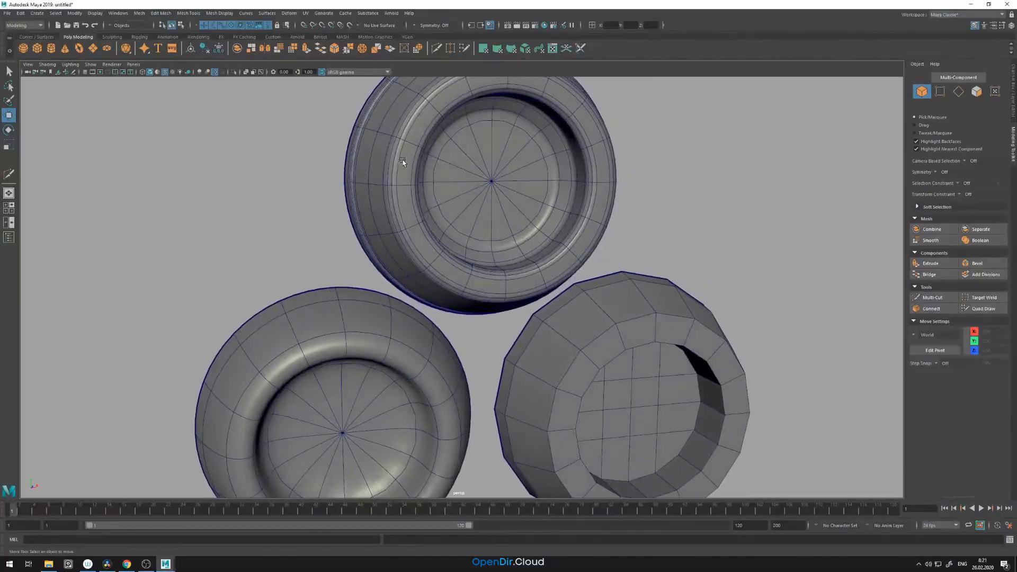
left_click_drag(422, 166, 497, 186, "alt")
left_click_drag(426, 190, 453, 184, "alt")
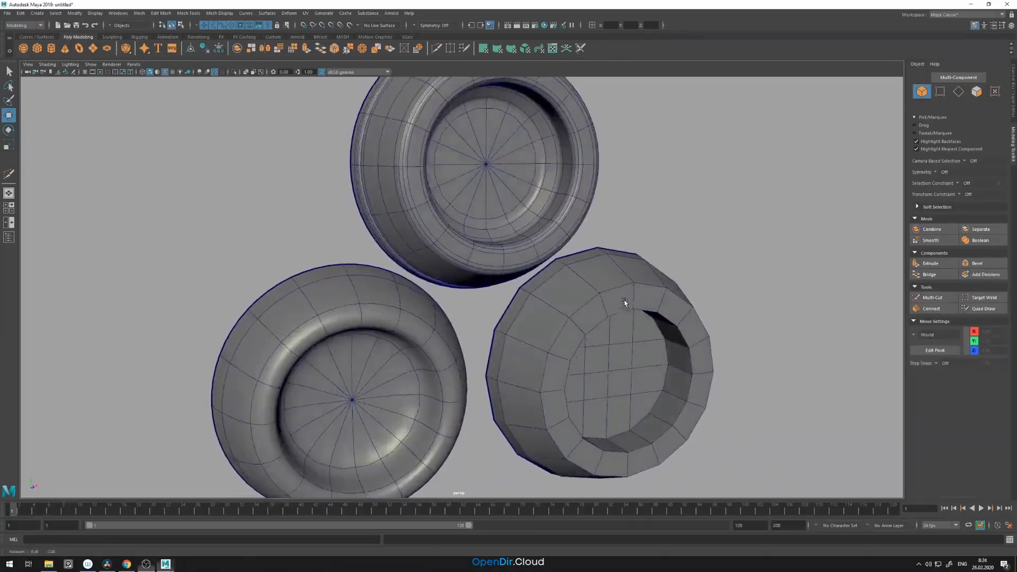
Step: Turn on smooth preview for the cylinder with the grid cap and hide the wireframe overlay
left_click_drag(624, 302, 596, 317, "alt")
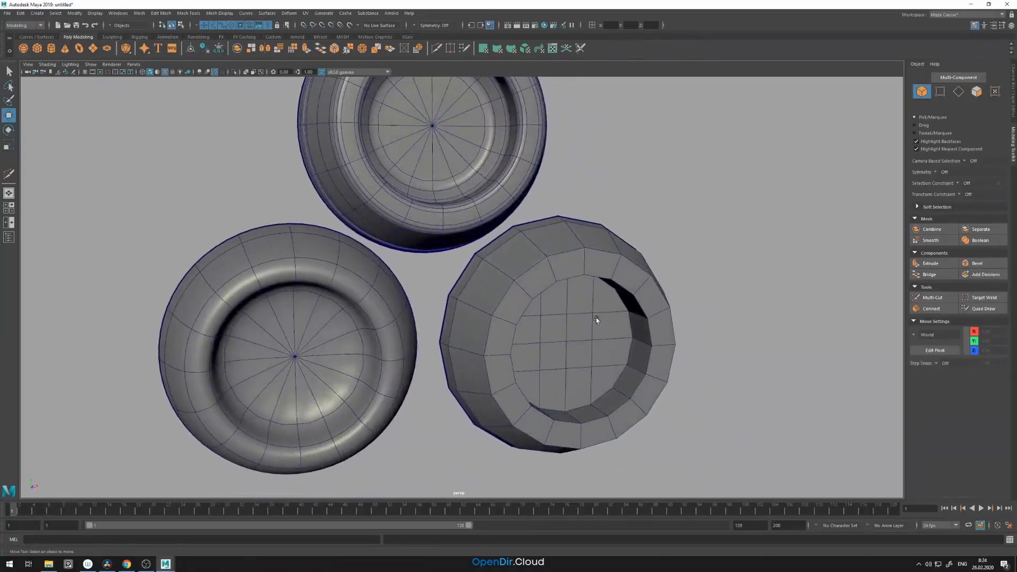
left_click(597, 319)
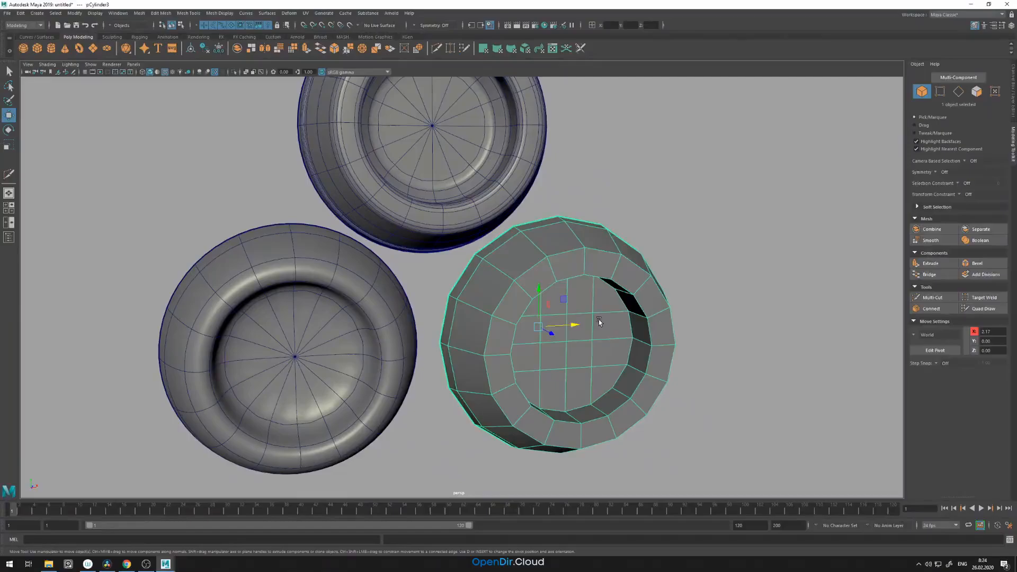
key("3")
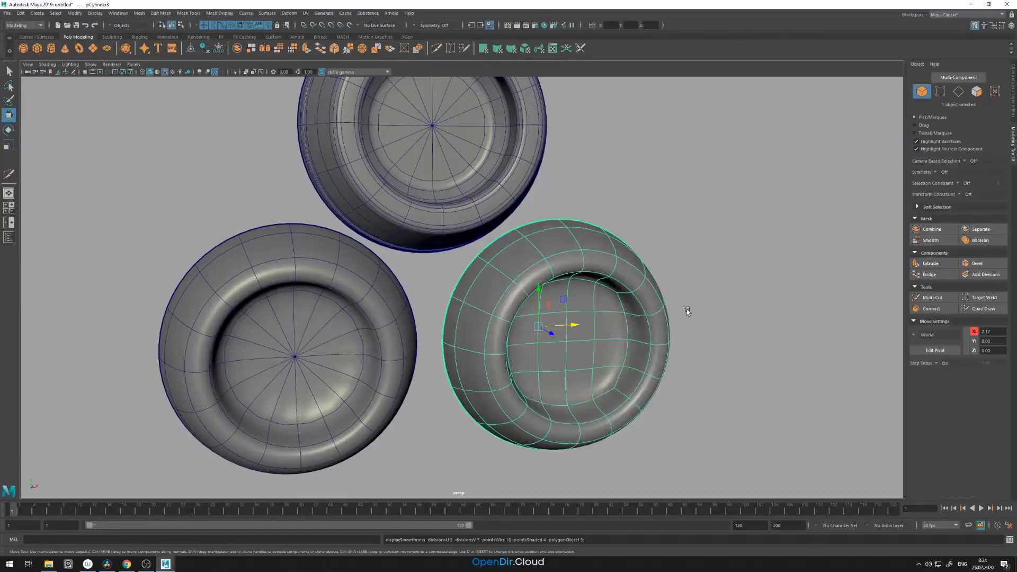
left_click(164, 72)
left_click(722, 292)
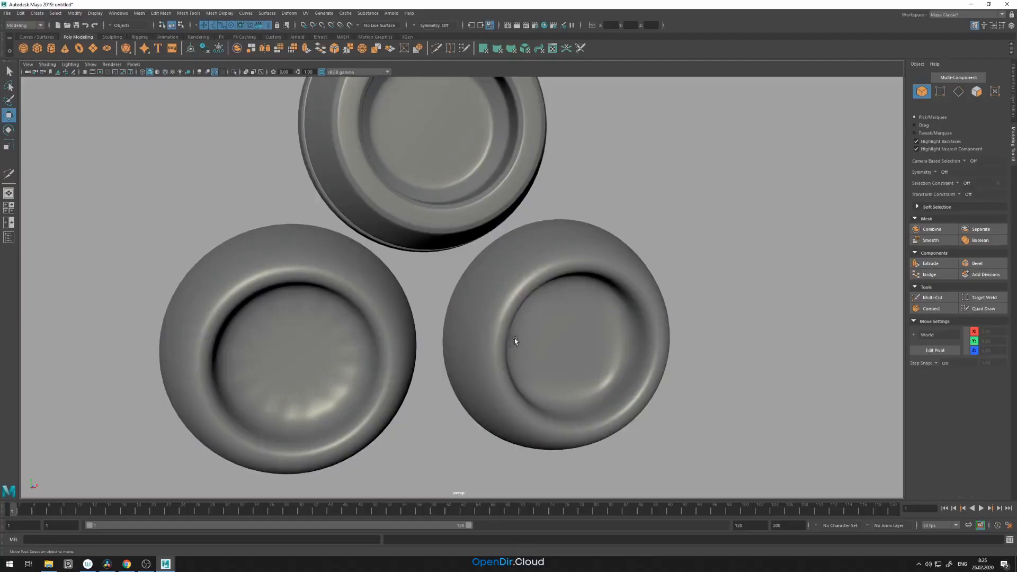
Step: Compare the smoothed shading of the radial cap and the grid cap from several angles
left_click(308, 342)
left_click(566, 342)
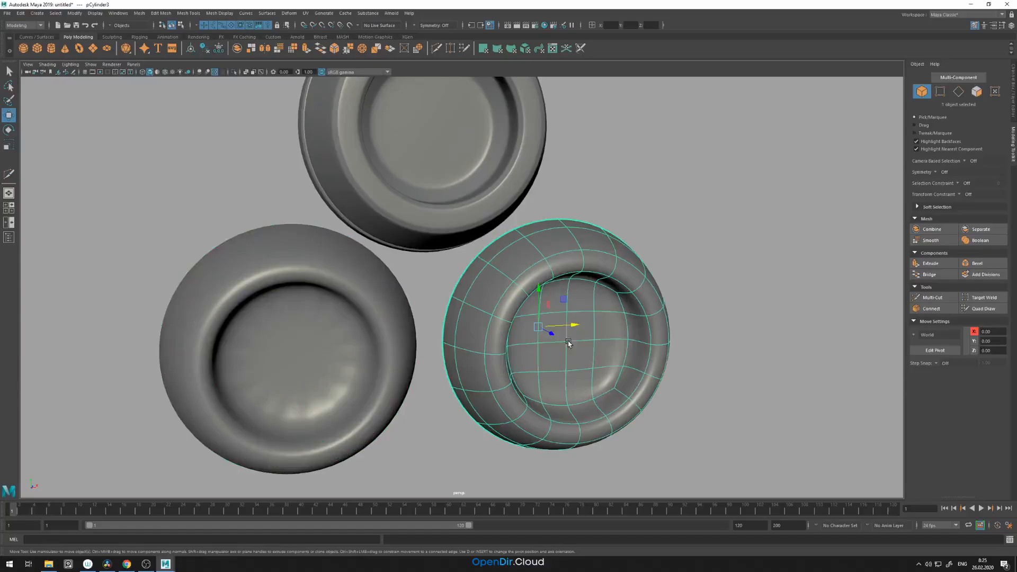
left_click(716, 317)
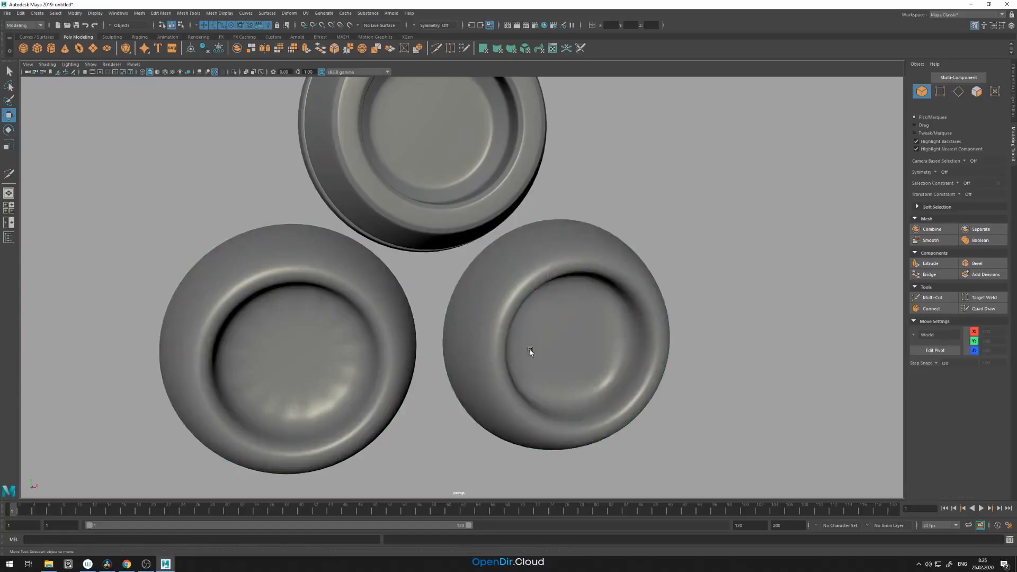
left_click_drag(431, 358, 413, 360, "alt")
left_click_drag(413, 360, 405, 360, "alt")
middle_click_drag(657, 318, 620, 312, "alt")
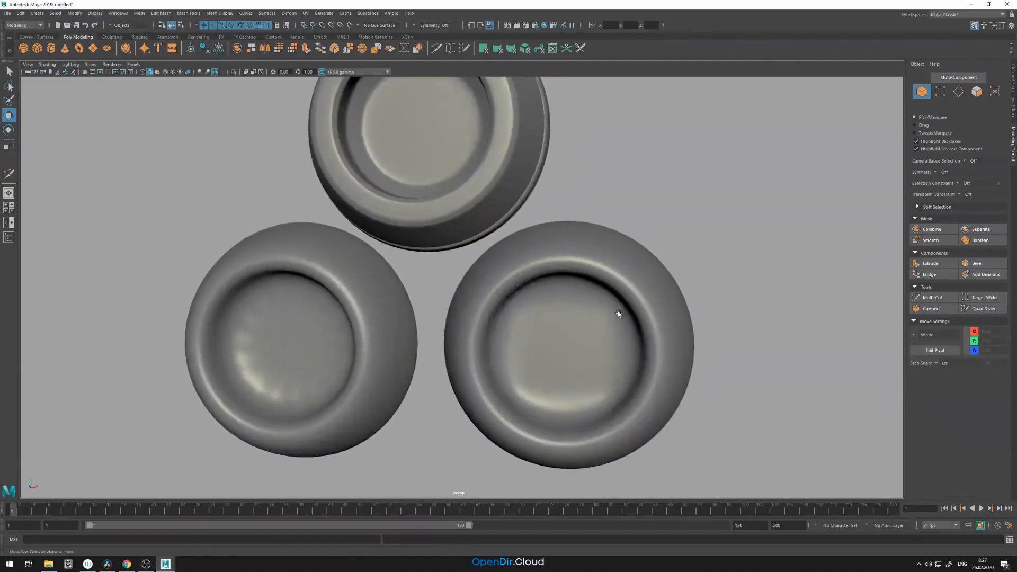
left_click_drag(619, 313, 627, 312, "alt")
middle_click_drag(658, 327, 612, 326, "alt")
left_click(646, 300)
left_click(681, 325)
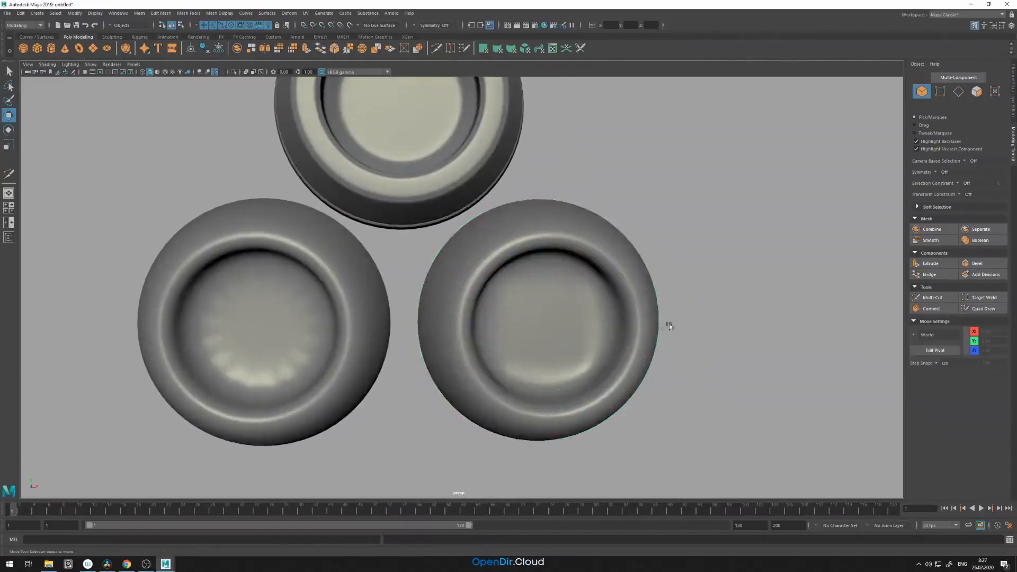
left_click_drag(599, 324, 591, 316, "alt")
mouse_move(548, 345)
left_mouse_down("alt")
mouse_move(595, 341)
mouse_move(613, 368)
mouse_move(634, 362)
left_mouse_up("alt")
Step: Turn off smooth preview on the grid-capped cylinder and isolate it in the viewport
left_click(635, 362)
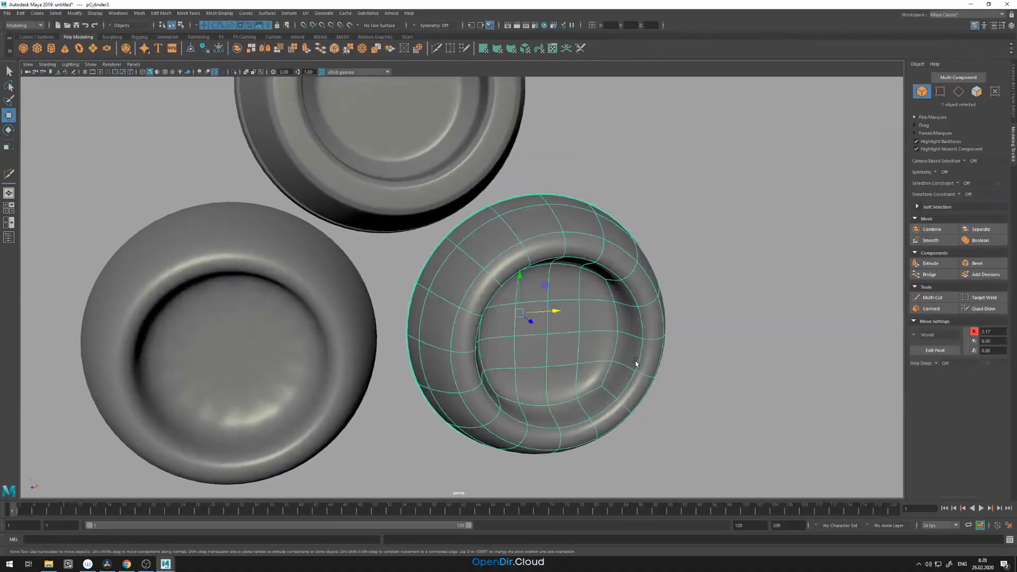
key("1")
left_click_drag(667, 357, 643, 339, "alt")
middle_click_drag(643, 339, 619, 326, "alt")
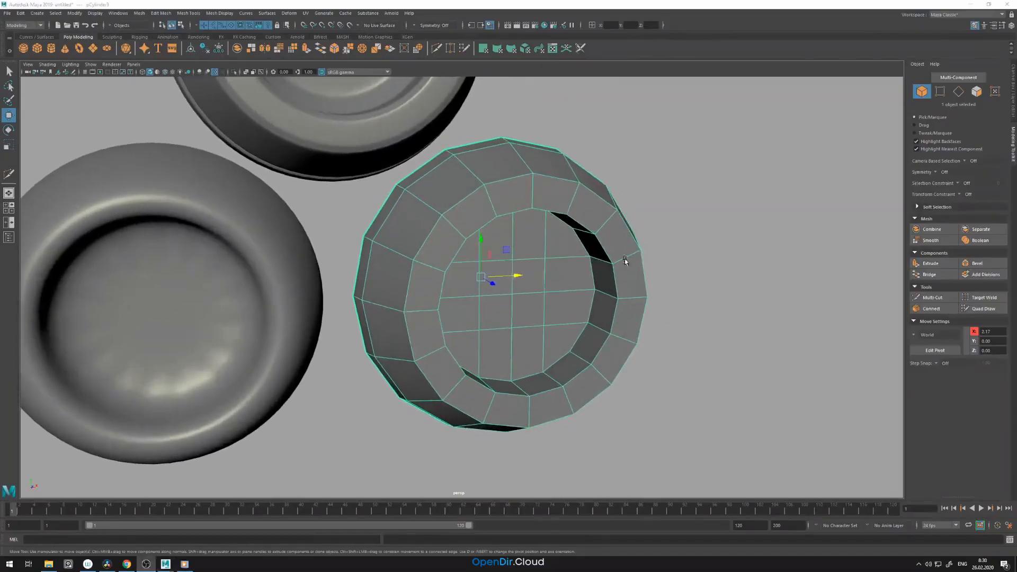
left_click_drag(625, 260, 567, 260, "alt")
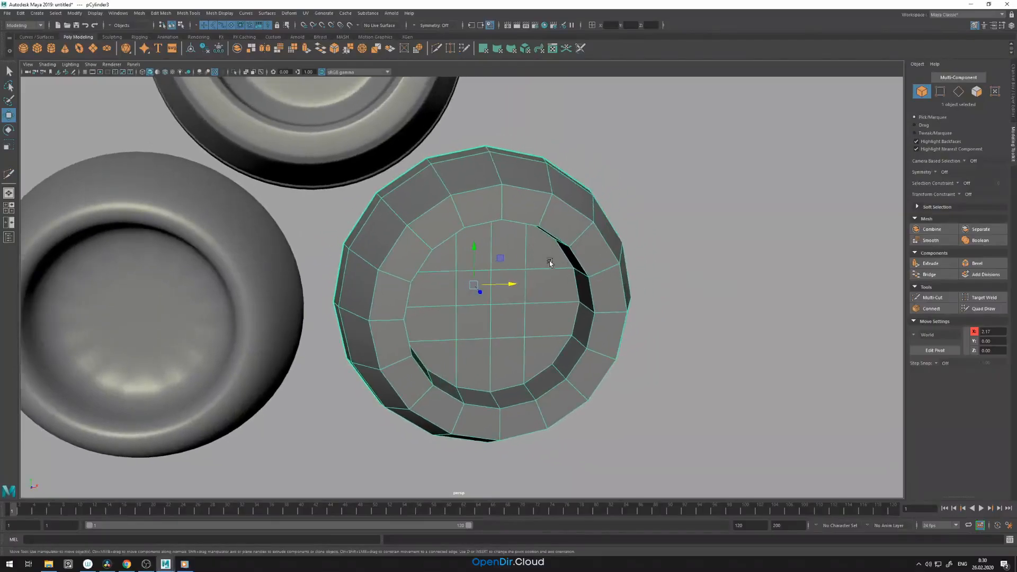
left_click(234, 72)
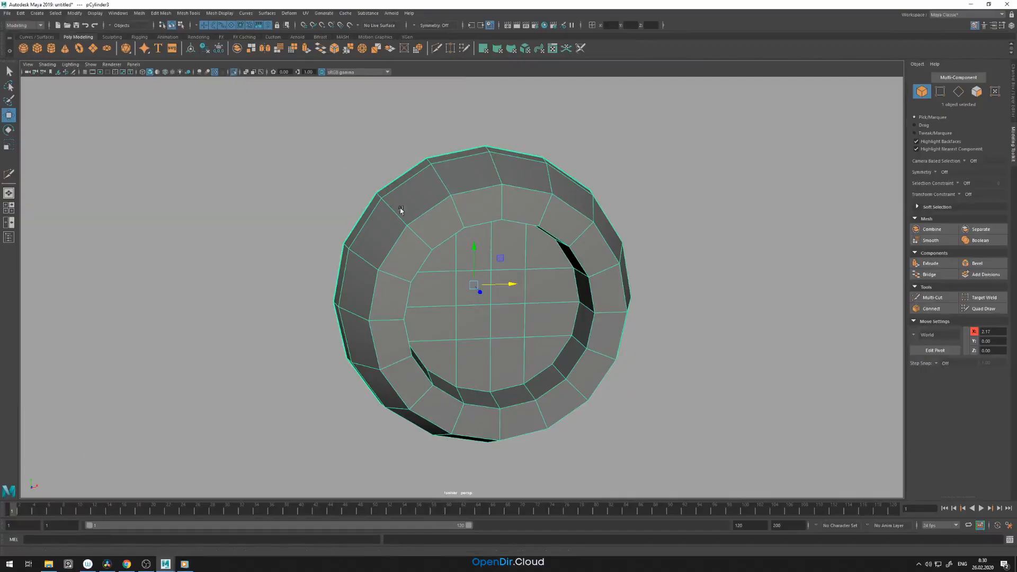
left_click_drag(572, 227, 541, 236, "alt")
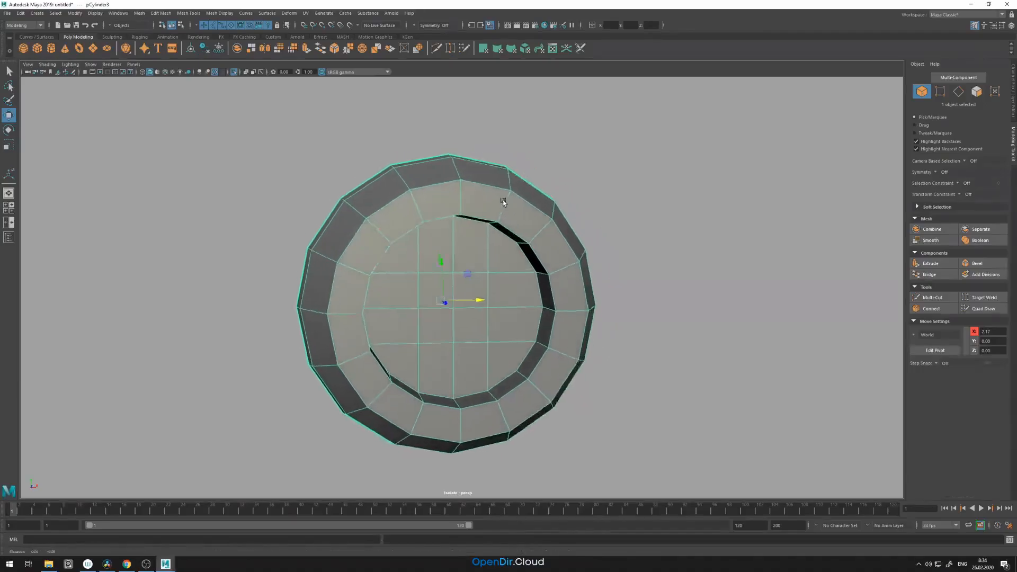
Step: Bevel the edge loop around the opening of the recess on the grid-capped cylinder
left_click_drag(503, 201, 528, 241, "alt")
right_click(537, 237)
left_click(534, 214)
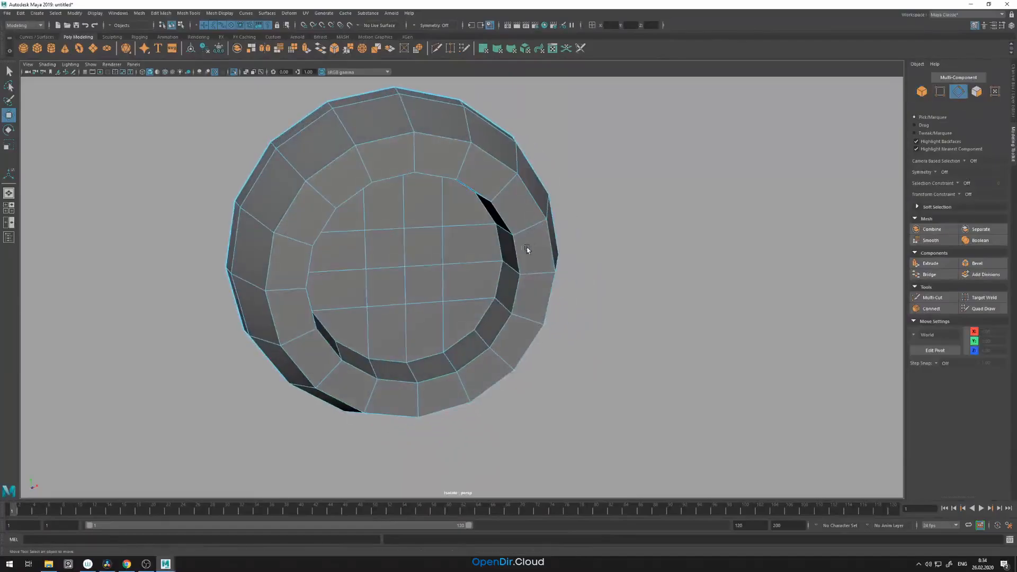
right_click(529, 252)
left_click(526, 233)
double_click(523, 252)
left_click_drag(523, 267, 525, 279, "alt")
right_click(524, 292, "shift")
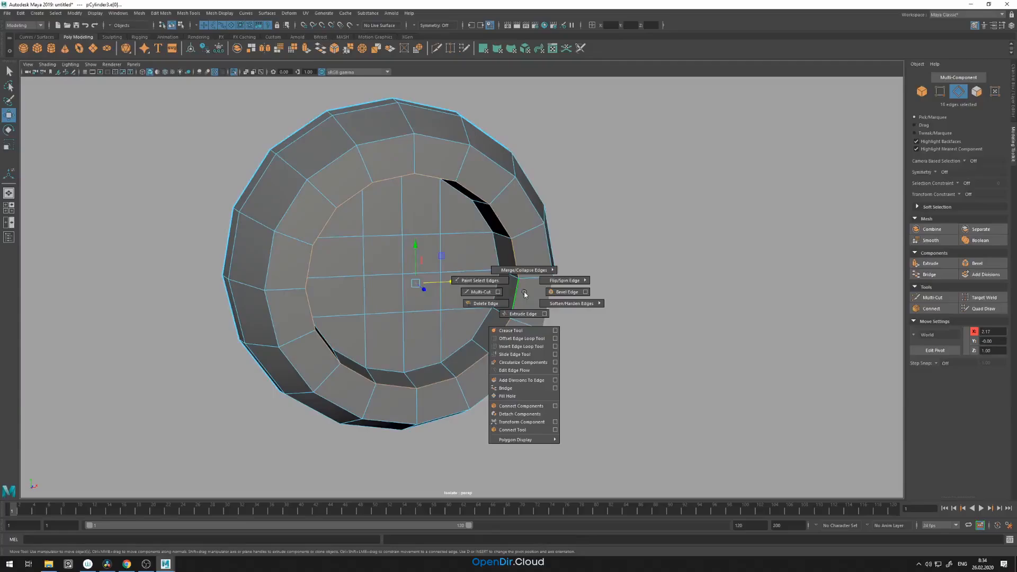
left_click(566, 292)
left_click_drag(537, 293, 528, 275, "alt")
middle_click_drag(528, 275, 521, 274)
Step: Select the faces of the recessed grid cap and bevel the cap's border
left_click_drag(521, 275, 520, 275, "alt")
right_click_drag(521, 275, 519, 281)
left_click_drag(518, 281, 503, 286, "alt")
left_click_drag(483, 233, 412, 309)
left_click_drag(376, 341, 427, 318)
right_click_drag(428, 318, 452, 318, "shift")
Step: Bevel the cylinder's outer front rim edge loop with a fraction of 0.23
left_click_drag(452, 316, 541, 329, "alt")
right_click_drag(543, 326, 543, 311)
left_click(541, 297)
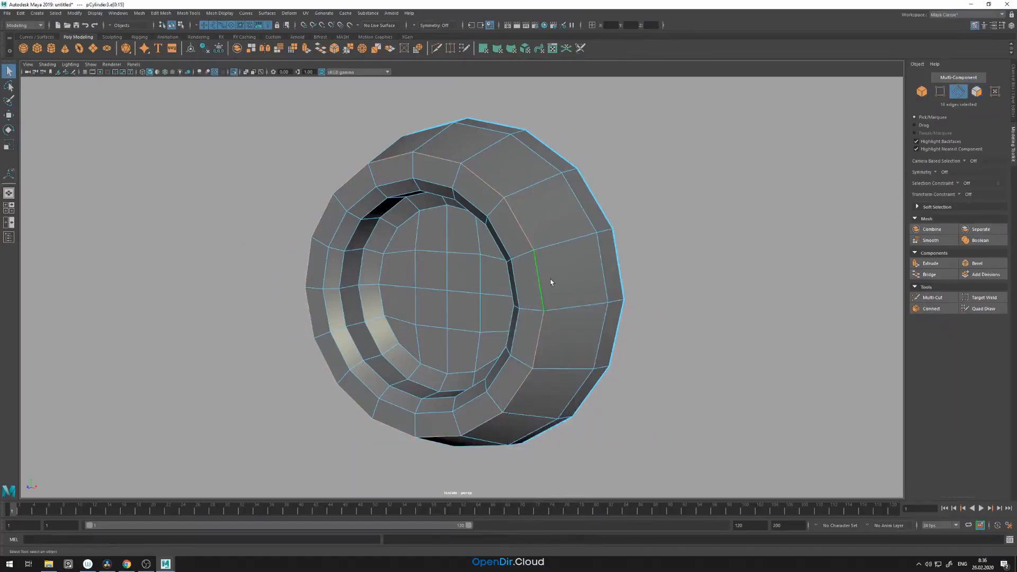
right_click_drag(551, 283, 568, 281, "shift")
left_click_drag(567, 279, 528, 290)
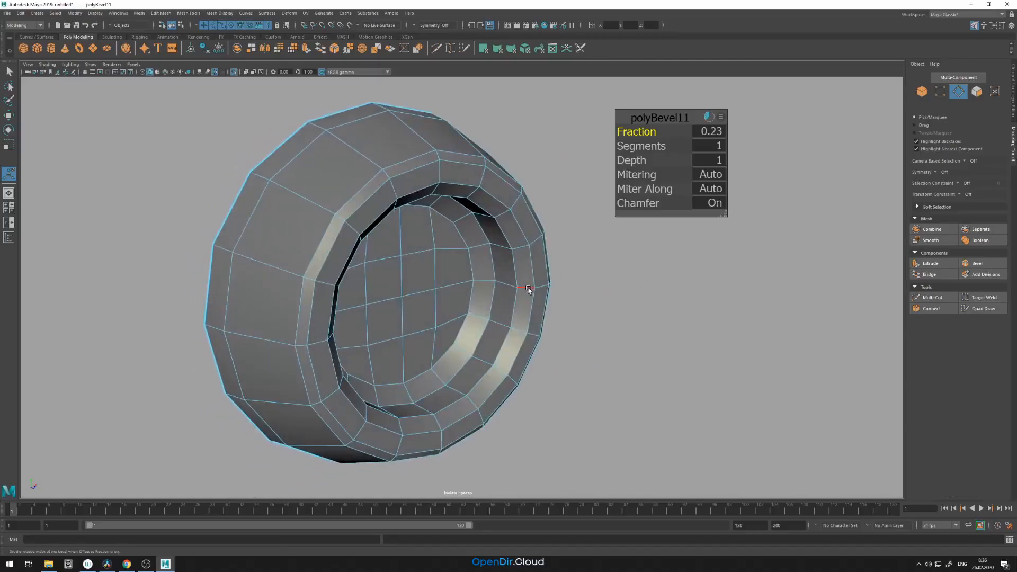
Step: Insert supporting edge loops with Multi-Cut around the recessed cap, the recess and the beveled outer rim
right_click(528, 293, "shift")
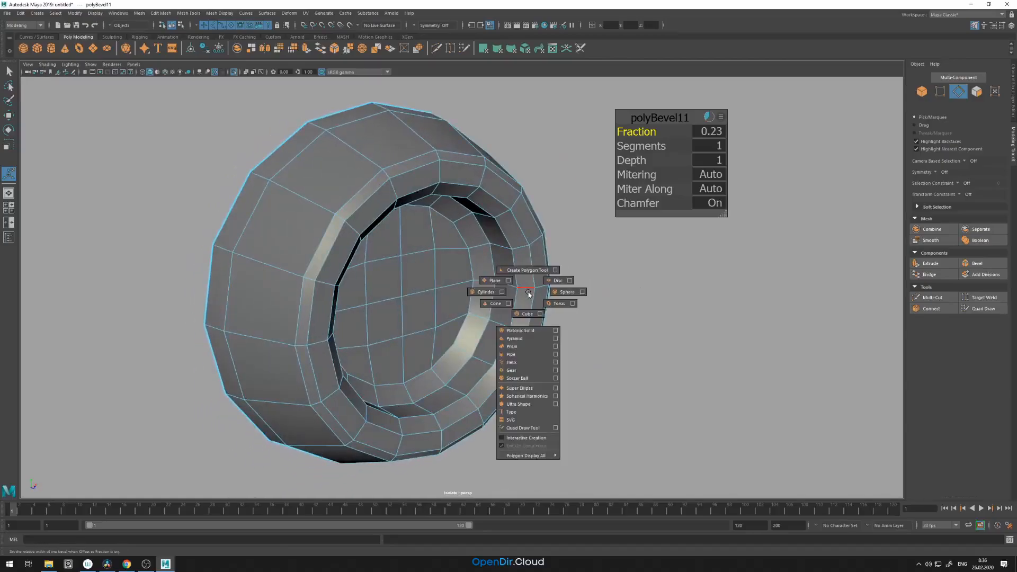
right_click(529, 294)
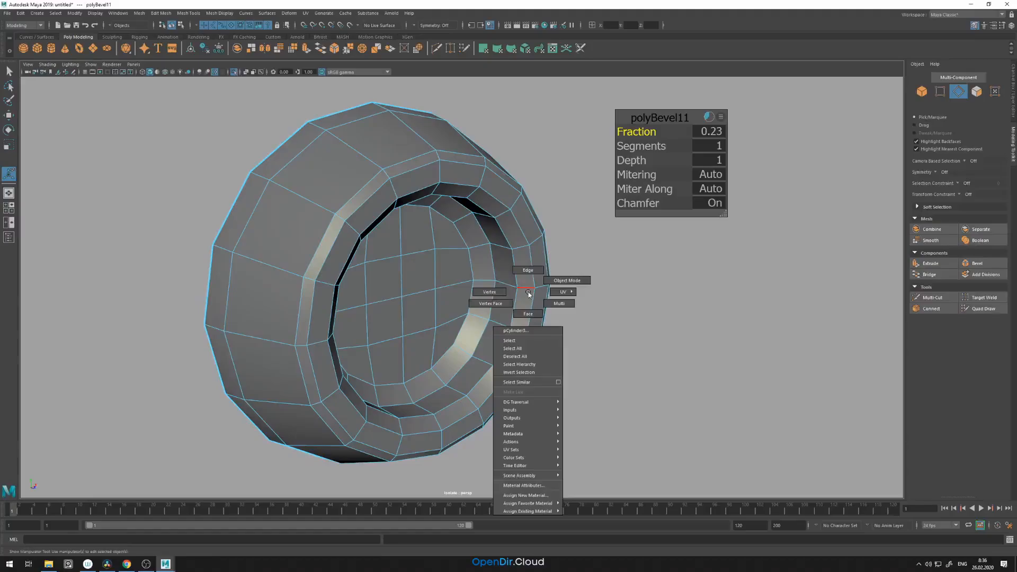
left_click(553, 281)
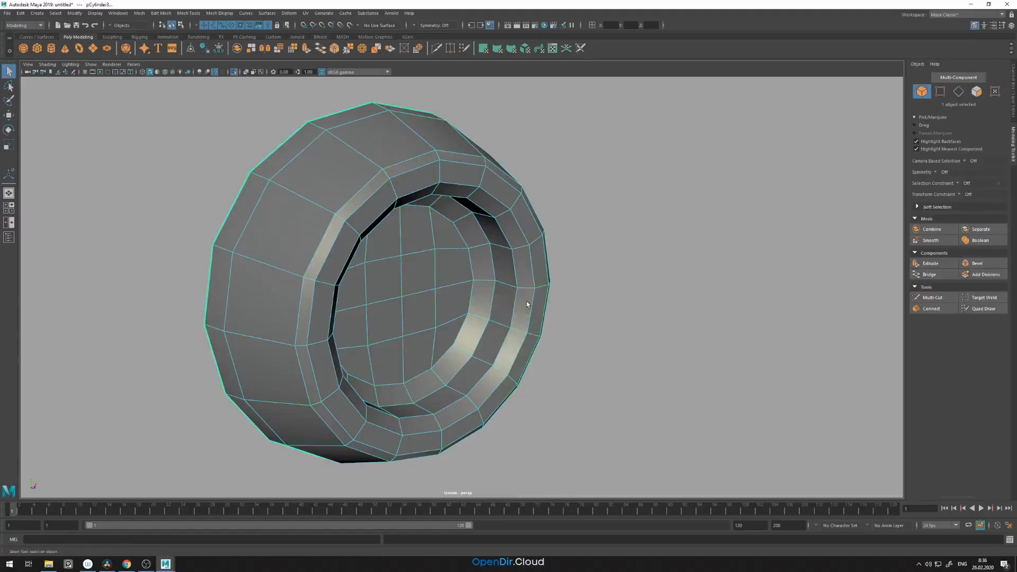
right_click(527, 304, "shift")
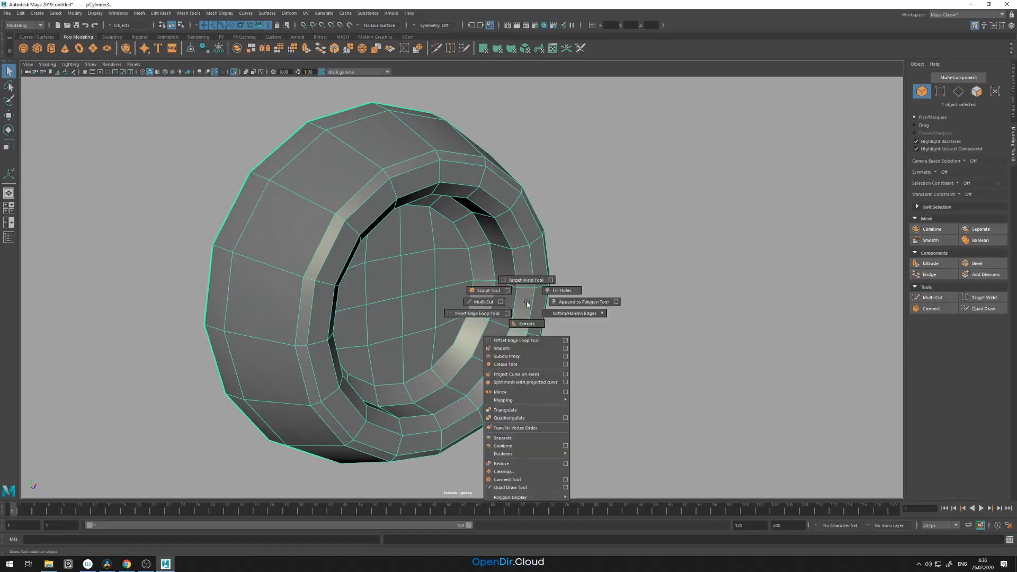
left_click(483, 301)
scroll(508, 312, "up", 5)
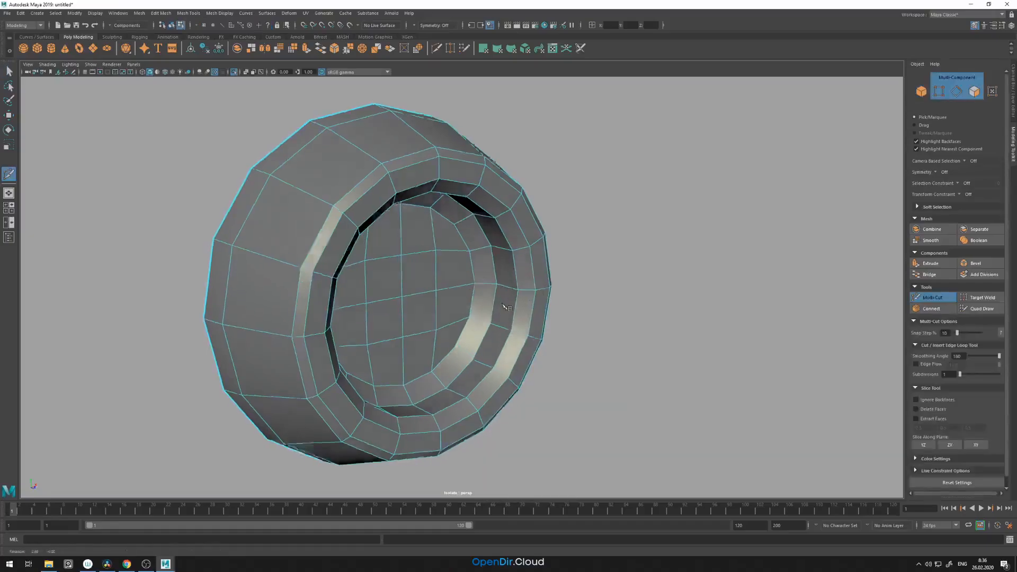
left_click_drag(507, 311, 504, 313, "alt")
left_click(487, 339, "ctrl")
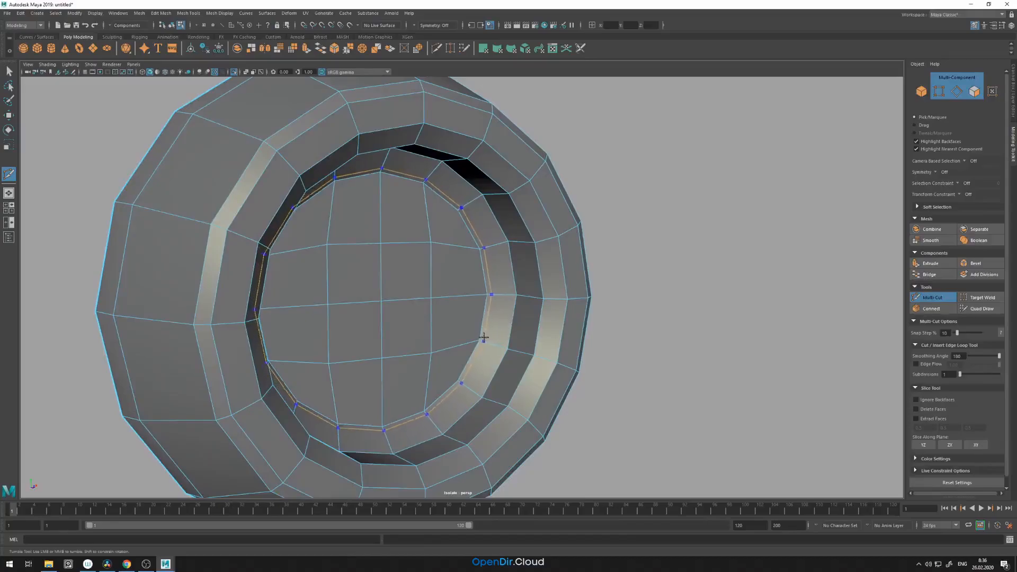
left_click(484, 339, "ctrl")
left_click_drag(493, 345, 609, 317, "alt")
left_click(336, 209, "ctrl")
left_click_drag(336, 209, 265, 214, "alt")
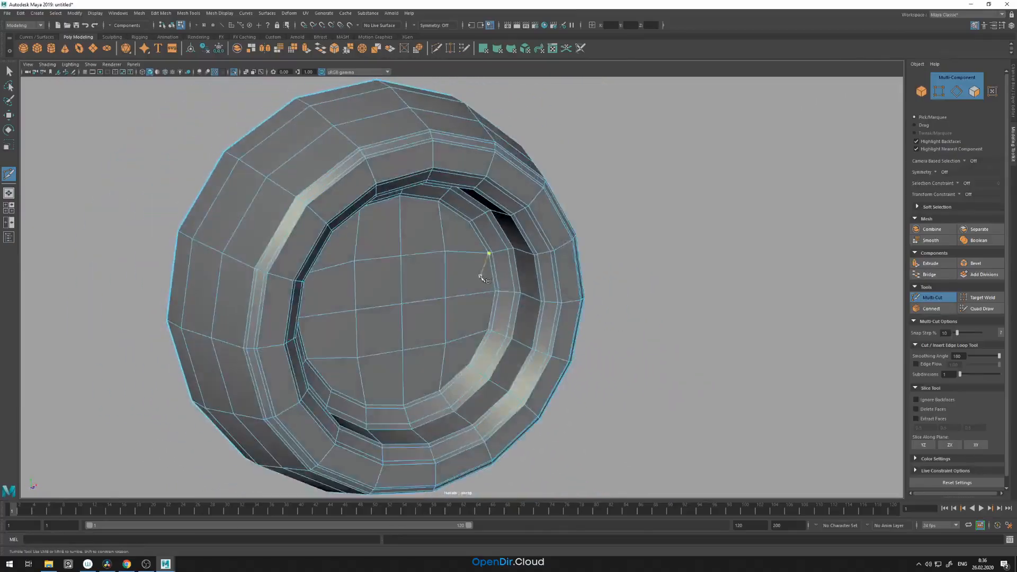
Step: Return to object mode, turn on smooth preview for the cylinder and deselect it to inspect the clean shading
left_click_drag(483, 261, 477, 270, "alt")
key("w")
right_click_drag(476, 270, 521, 257)
left_click_drag(555, 270, 529, 271, "alt")
key("3")
left_click(617, 294)
left_click_drag(609, 302, 569, 291, "alt")
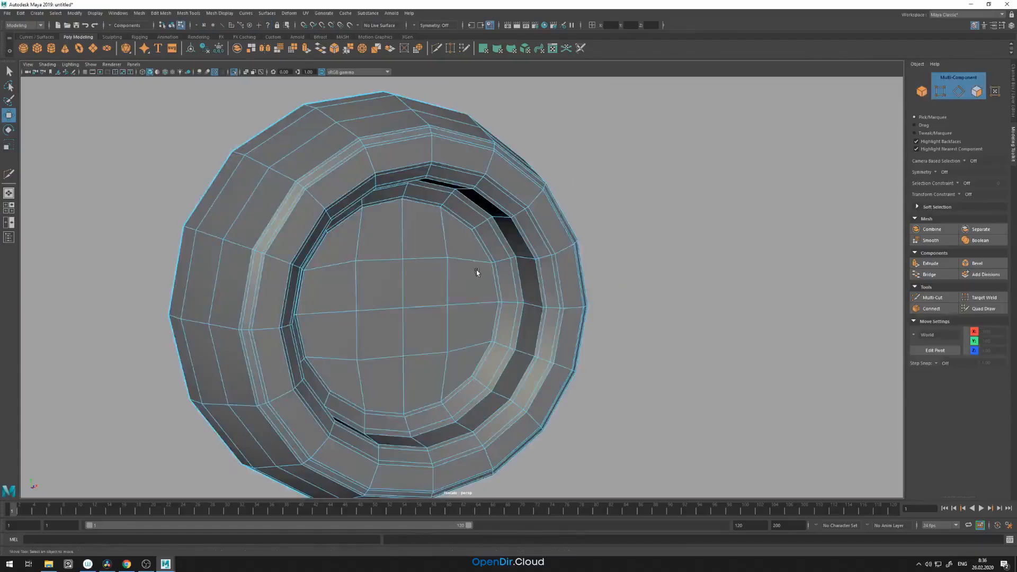
right_click_drag(476, 269, 505, 261)
left_click_drag(545, 290, 458, 358, "alt")
key("3")
left_click(629, 292)
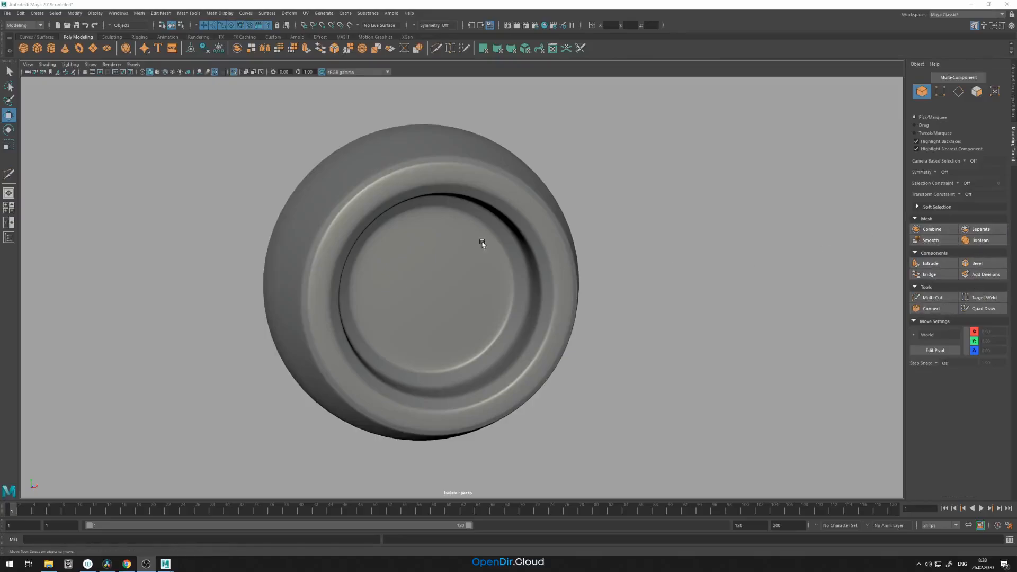
Step: Review the contextual modeling commands offered for the cylinder in object, vertex and face modes
left_click(482, 289)
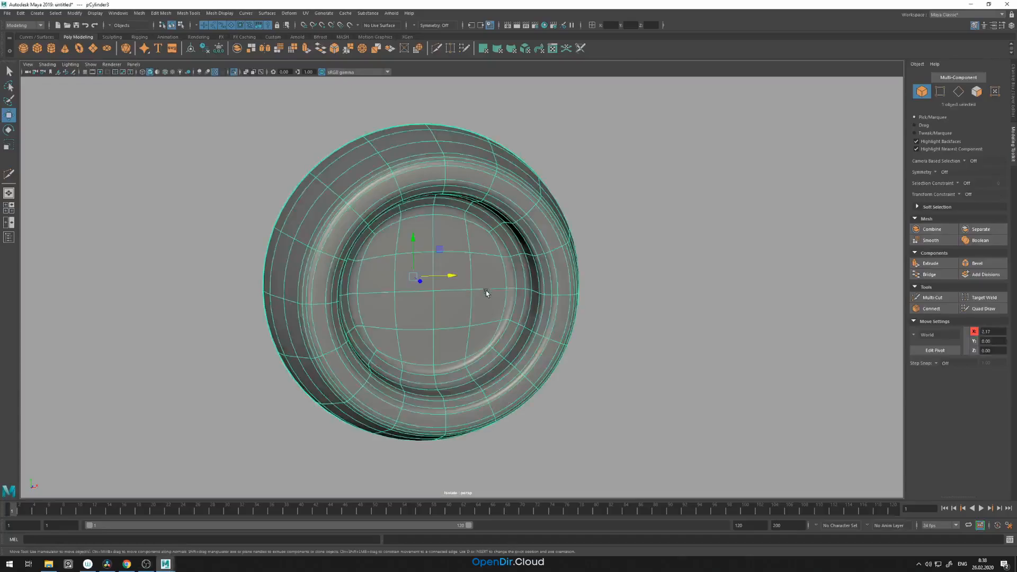
right_click(487, 293, "shift")
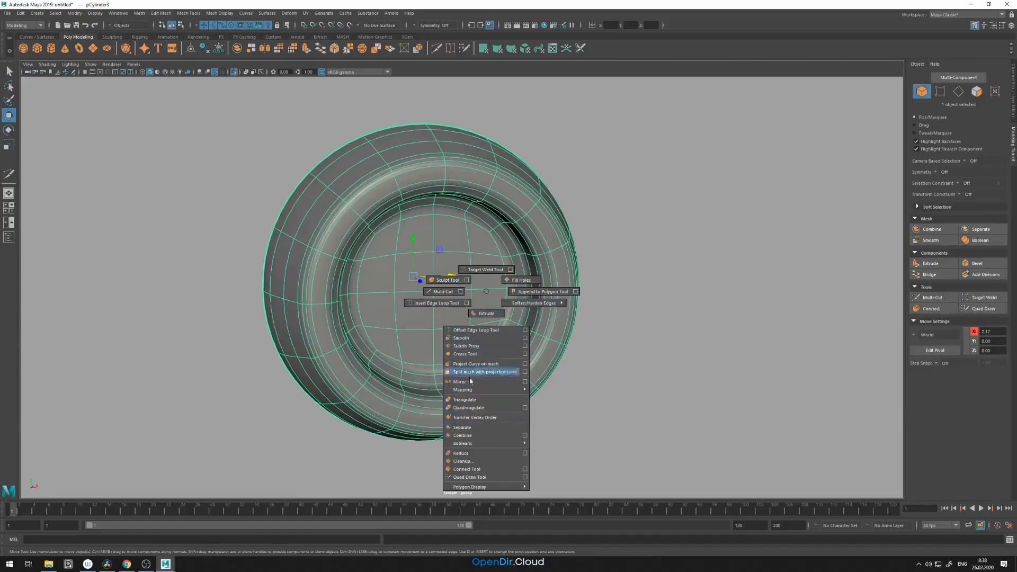
right_click_drag(483, 312, 488, 291, "shift")
right_click(498, 292)
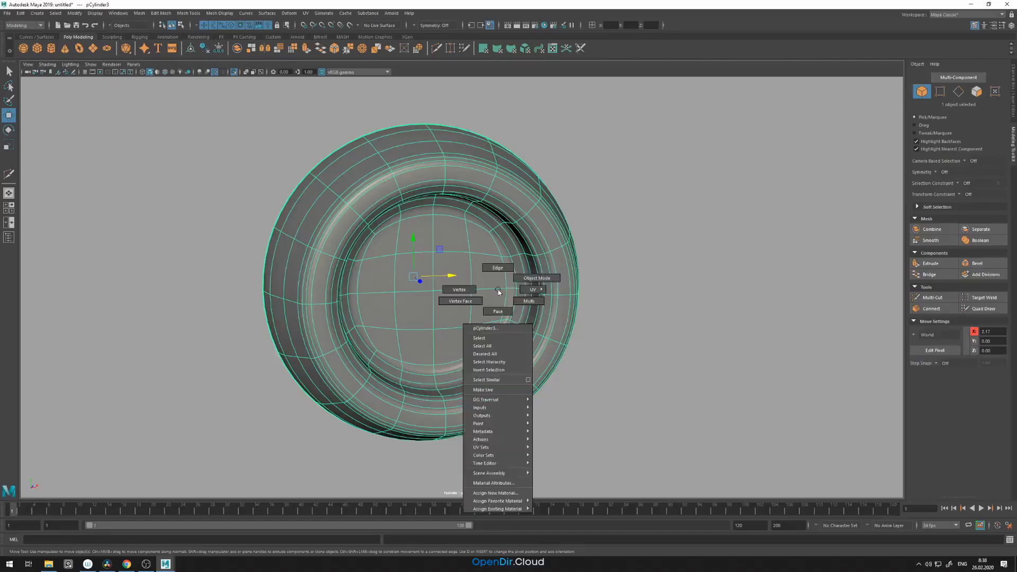
left_click(471, 289)
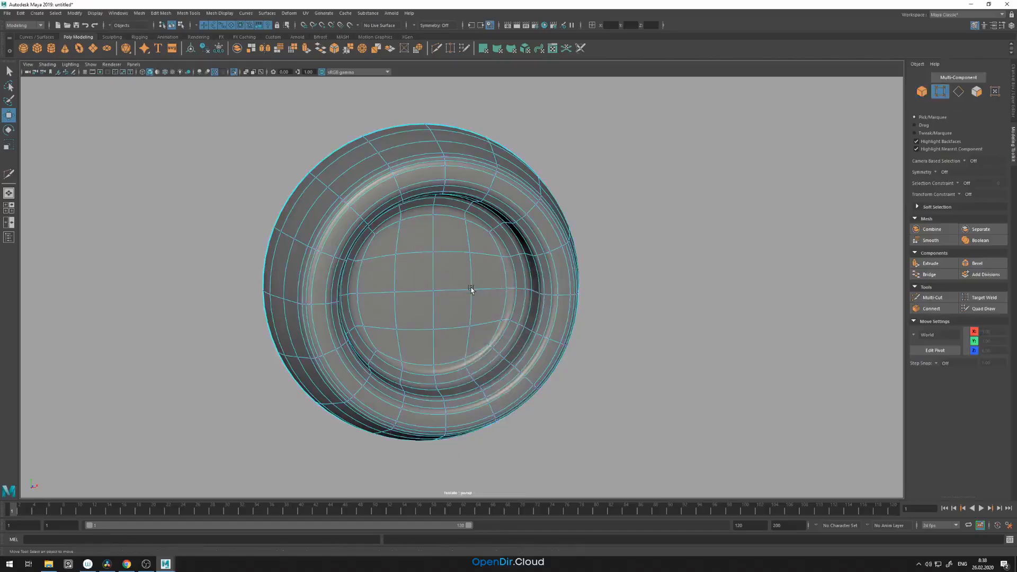
right_click(491, 293, "shift")
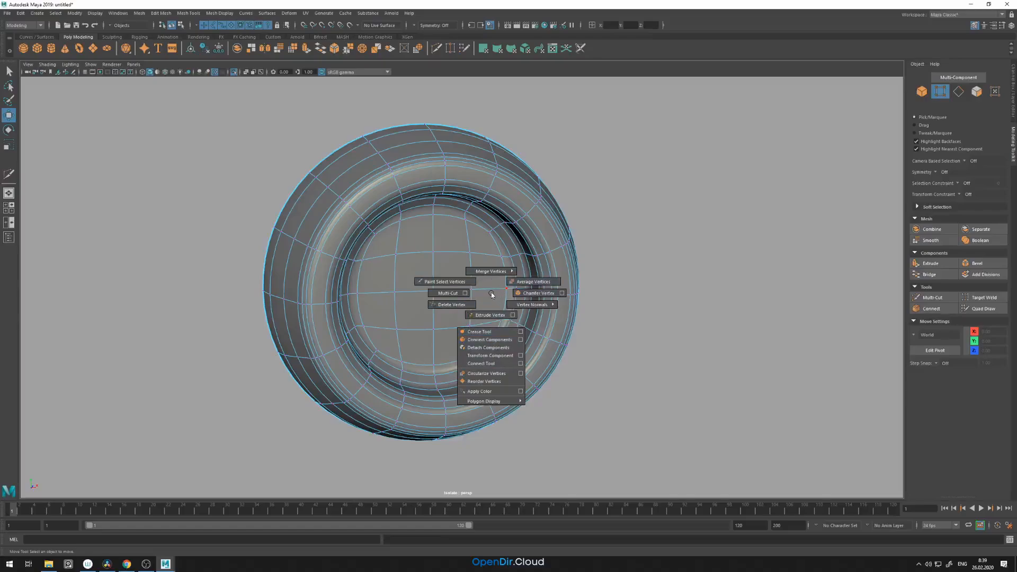
right_click_drag(491, 295, 488, 297, "shift")
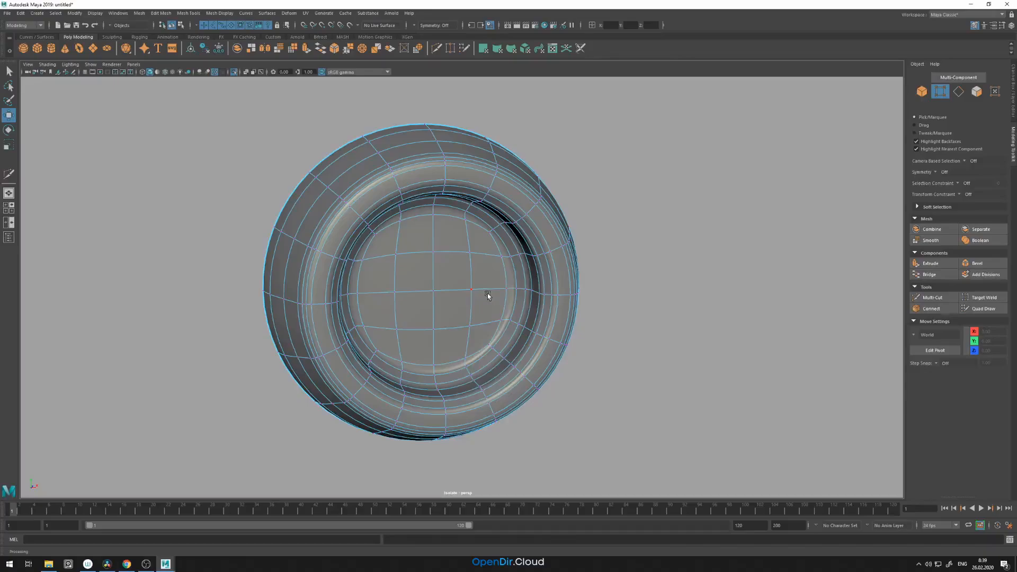
right_click(488, 296)
left_click(488, 316)
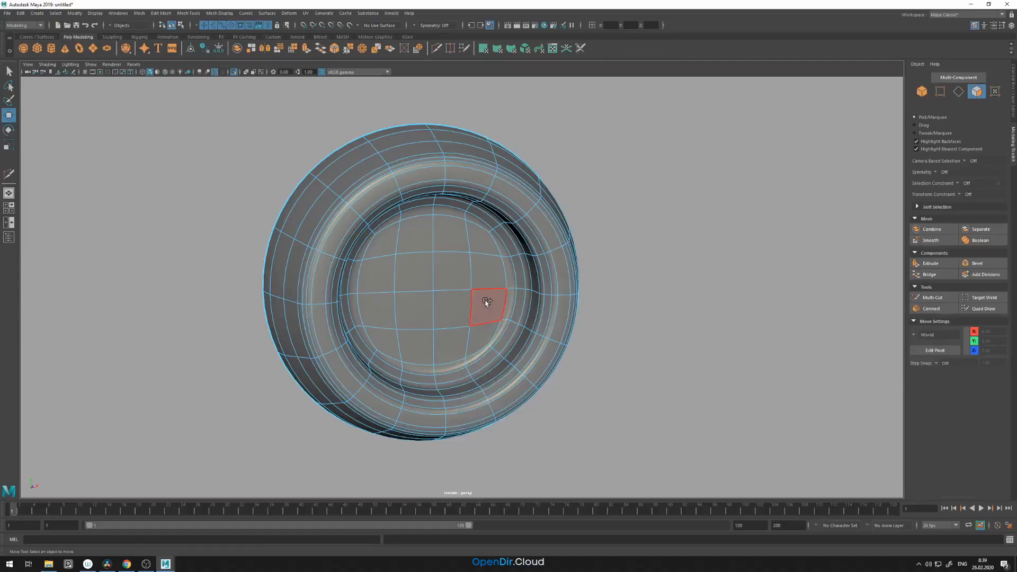
right_click(487, 302, "shift")
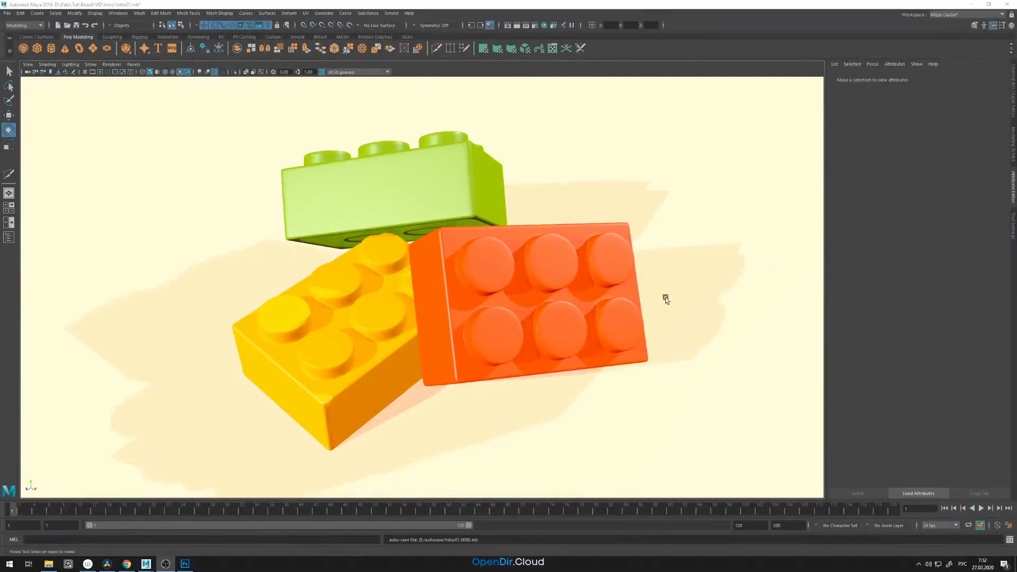
Step: Put the three colored toy bricks on a new display layer and hide that layer
left_click_drag(668, 295, 692, 295, "alt")
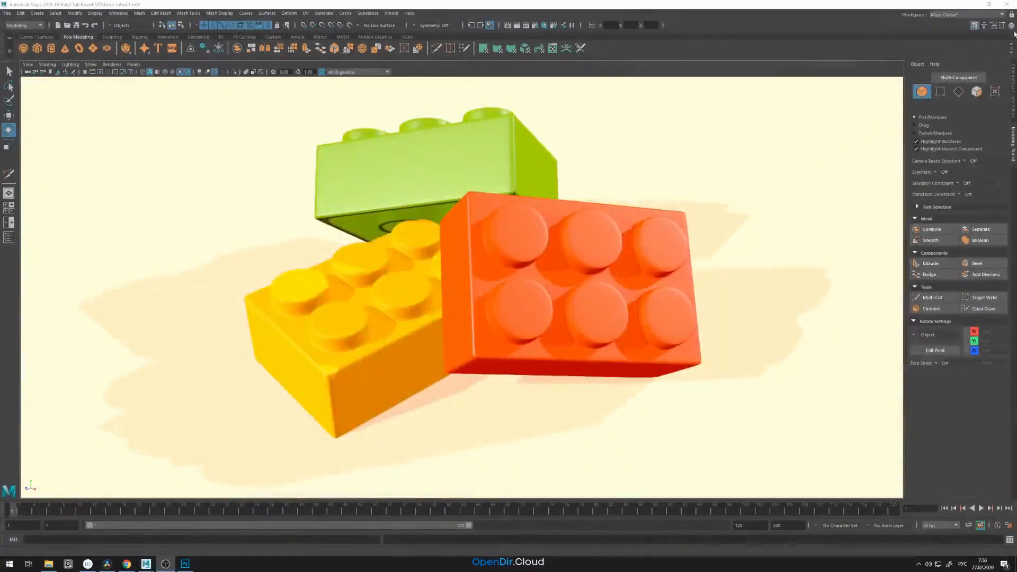
left_click(1012, 27)
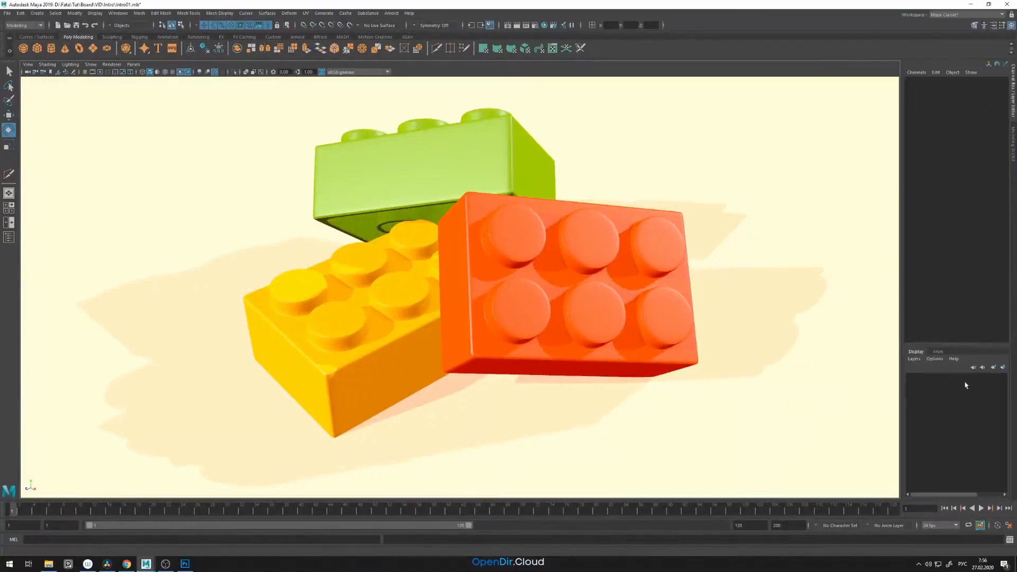
left_click_drag(618, 150, 358, 345)
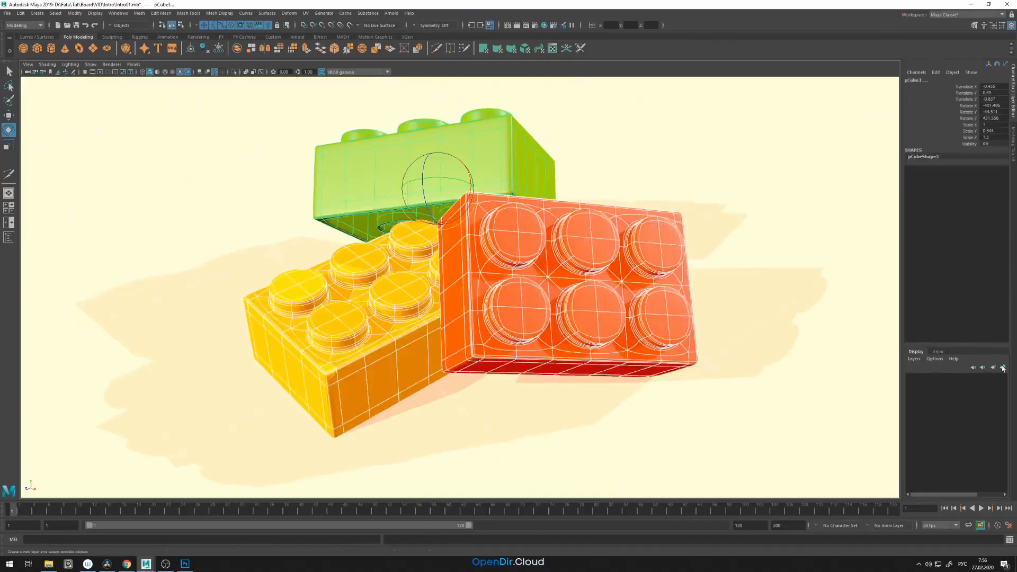
left_click(1002, 367)
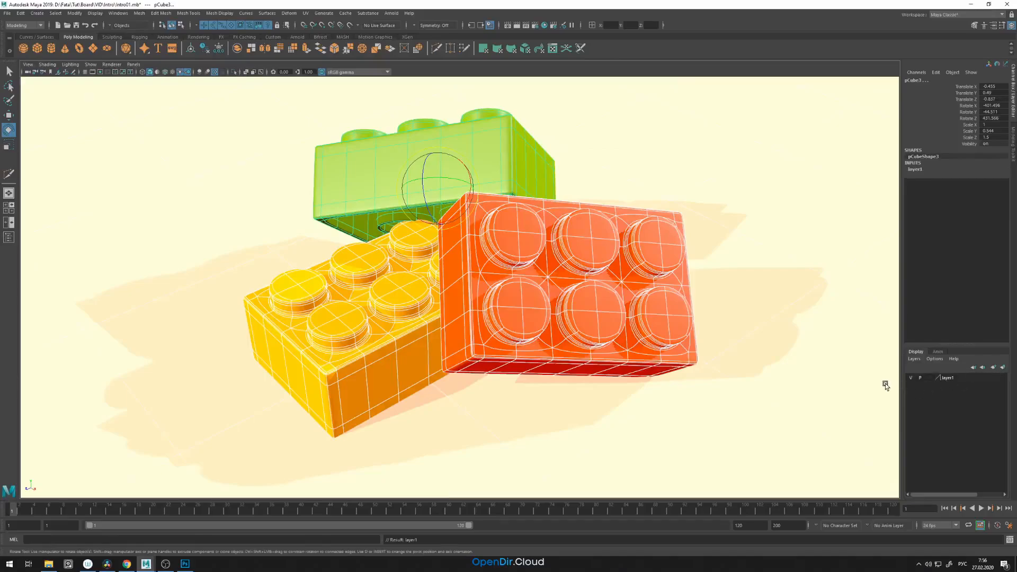
left_click(911, 378)
left_click(911, 378)
left_click(911, 378)
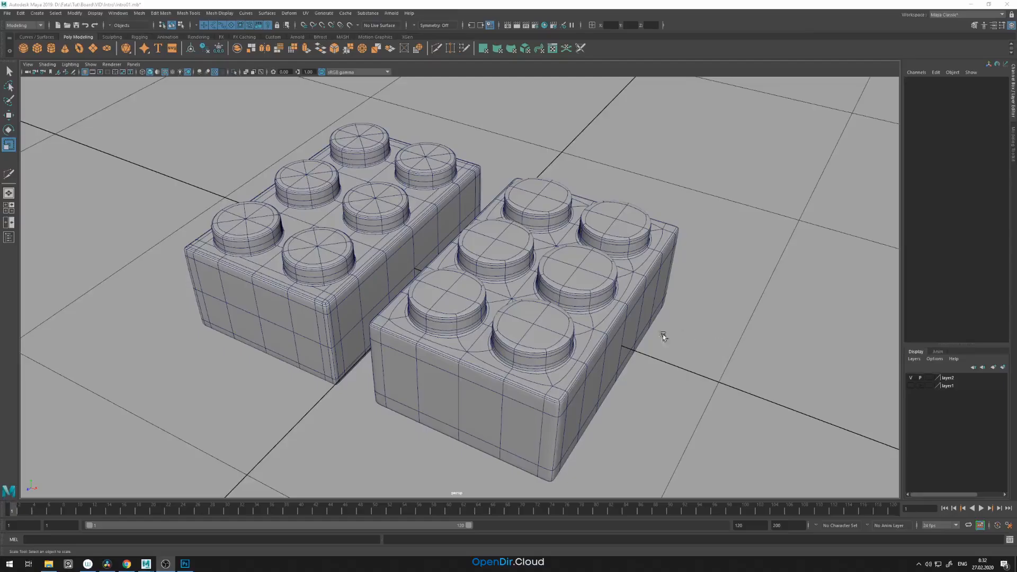
Step: Select the two example bricks in turn to compare their topology, and hide their display layer, layer2
left_click(584, 331)
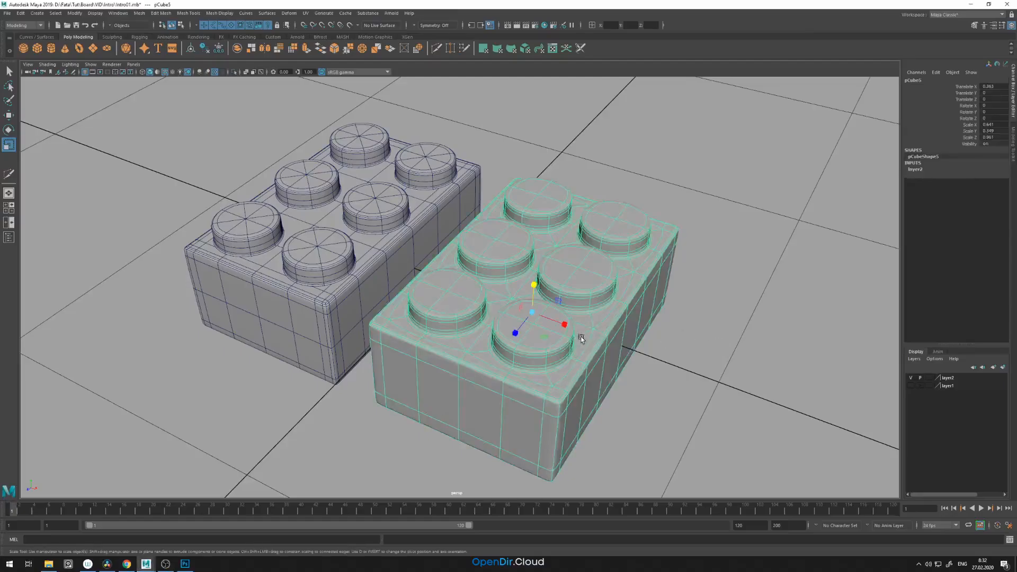
left_click(353, 278)
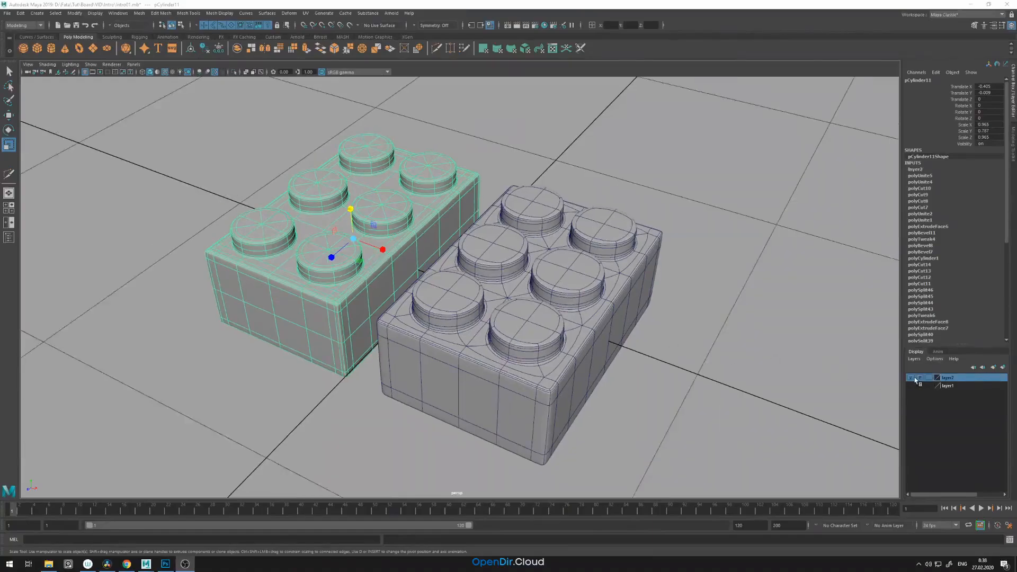
left_click(912, 377)
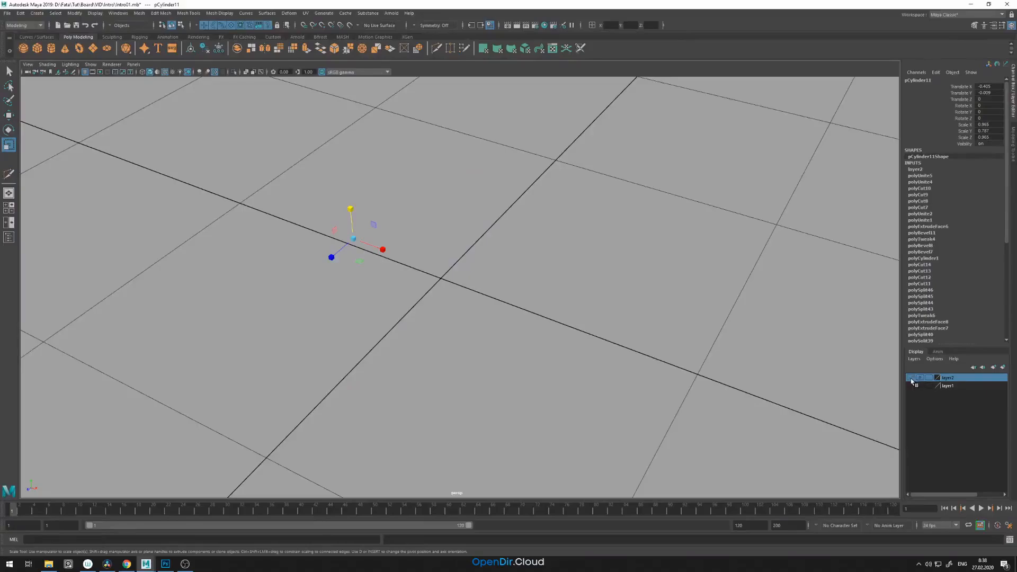
left_click(547, 269)
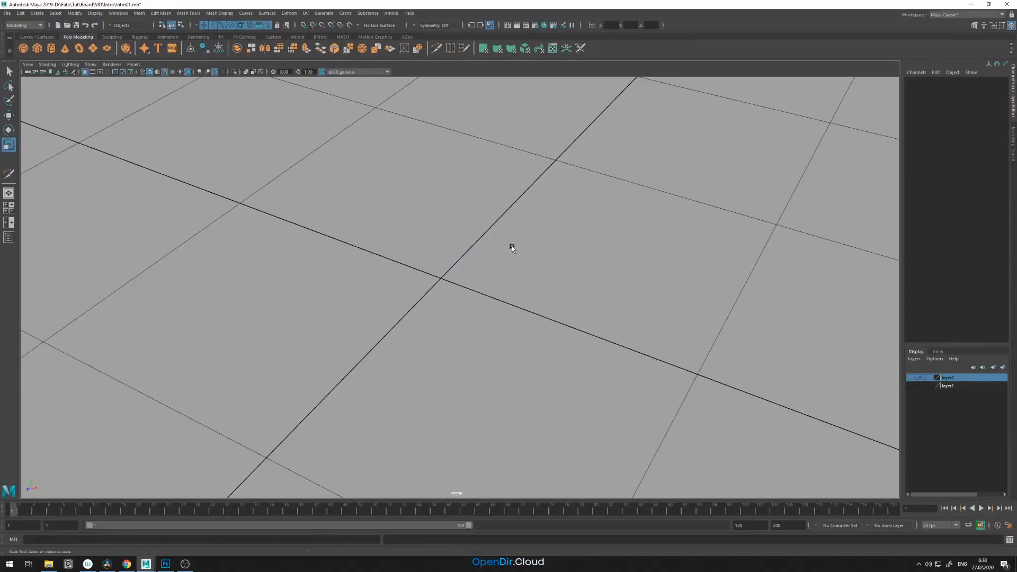
Step: Create a polygon cube at the origin and scale it into a brick of about 0.69 × 0.40 × 1.20
right_click(541, 246, "shift")
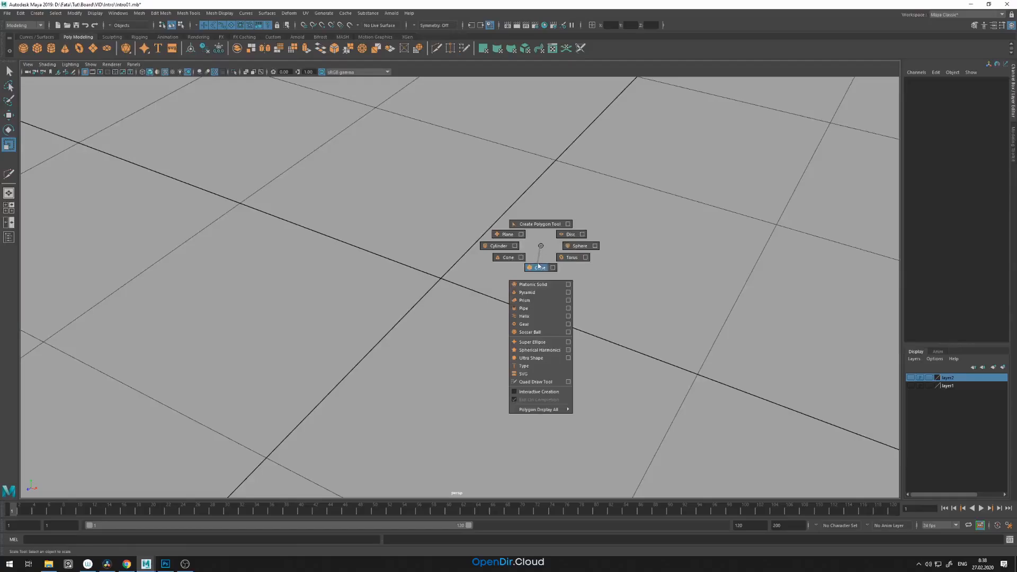
left_click(539, 267)
left_click_drag(453, 278, 351, 269)
left_click_drag(437, 258, 438, 259)
mouse_move(422, 296)
left_mouse_down()
mouse_move(392, 325)
mouse_move(420, 295)
left_mouse_up()
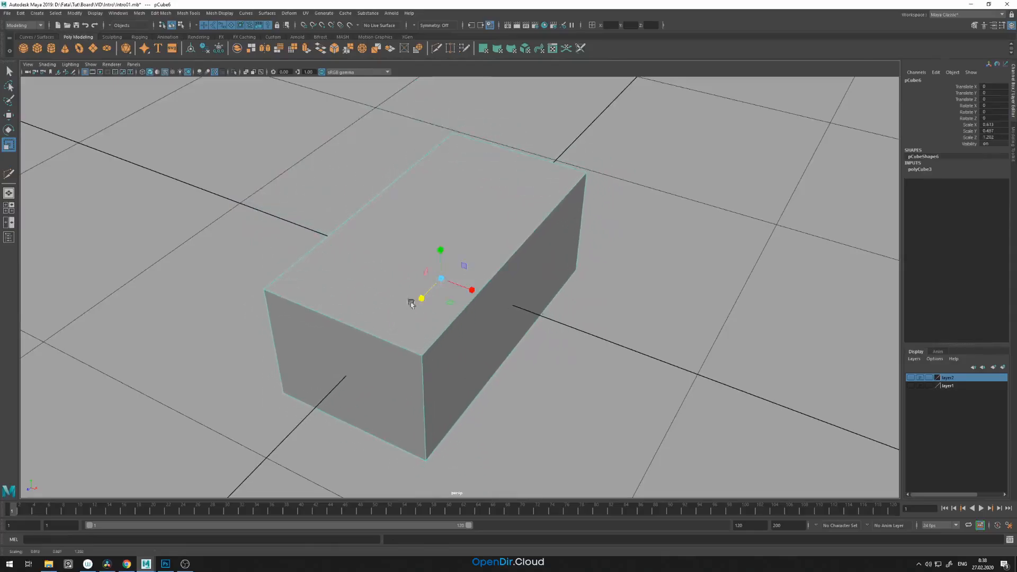
left_click_drag(442, 247, 444, 253)
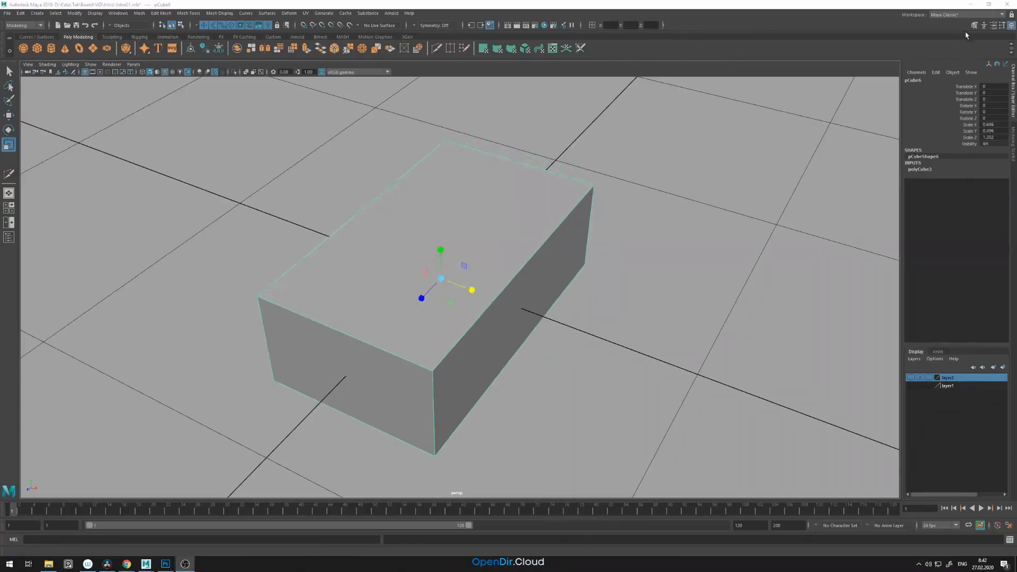
Step: Use Connect to insert two edge loops across the block, dividing its length into three sections
left_click(975, 25)
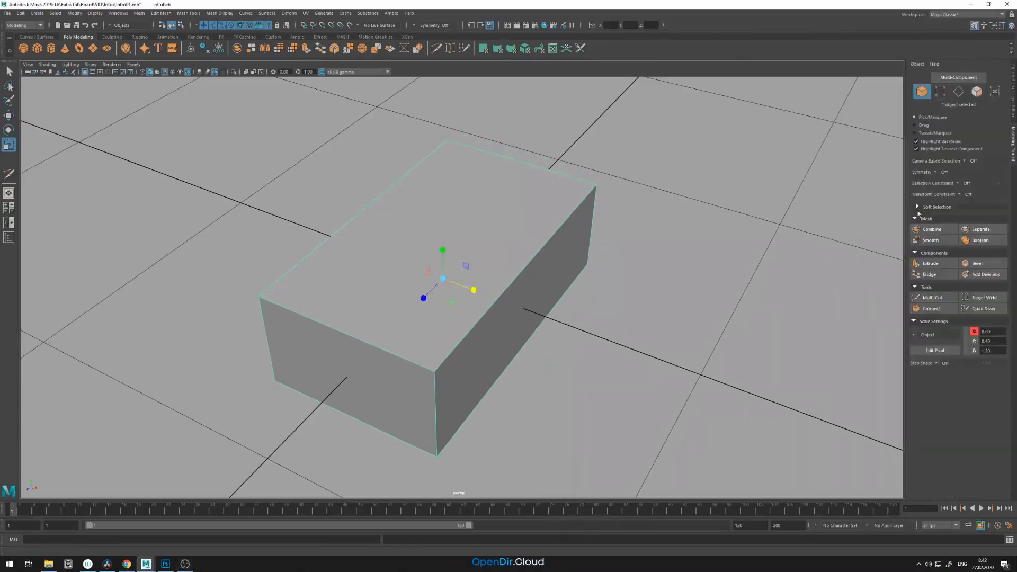
left_click(932, 310)
left_click(516, 279)
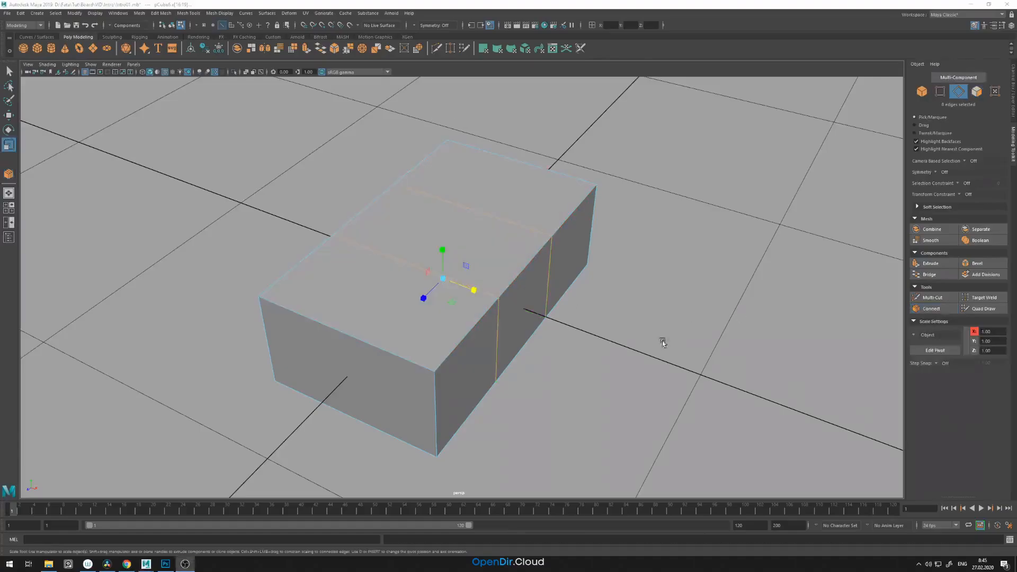
Step: Use Multi-Cut to insert a centred lengthwise edge loop around the block, splitting its width in half
left_click(612, 329)
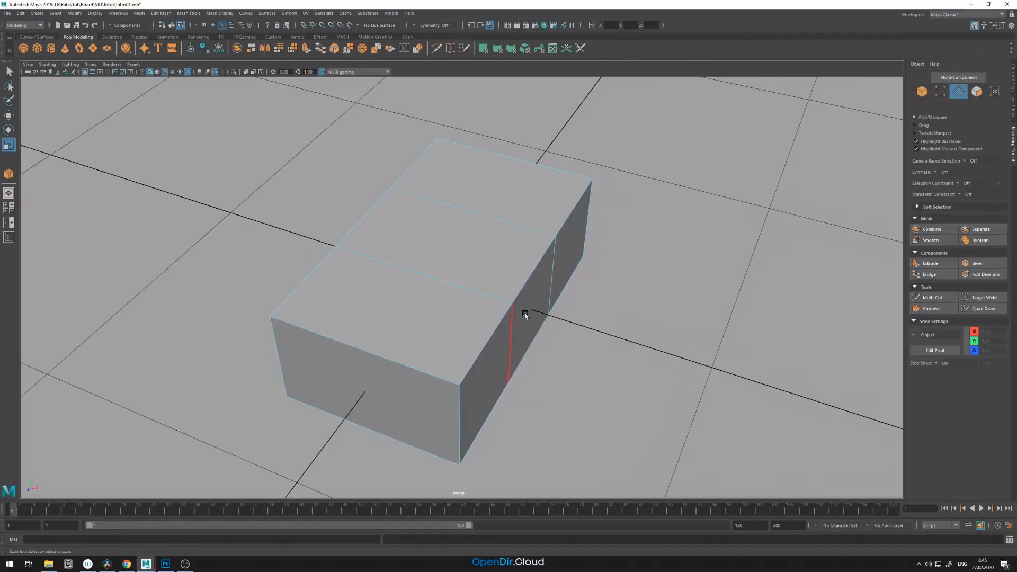
right_click(525, 314, "shift")
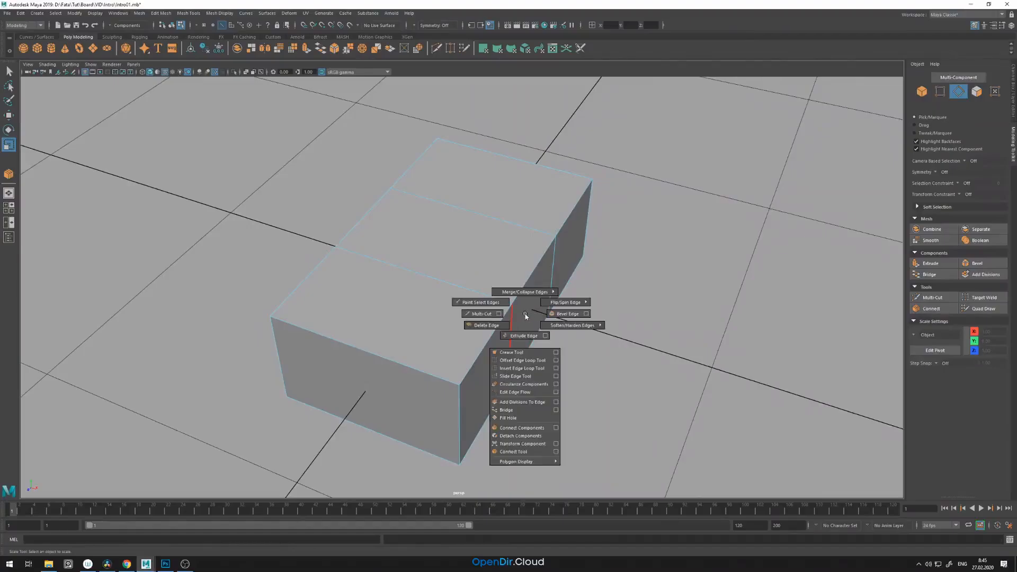
left_click(489, 315)
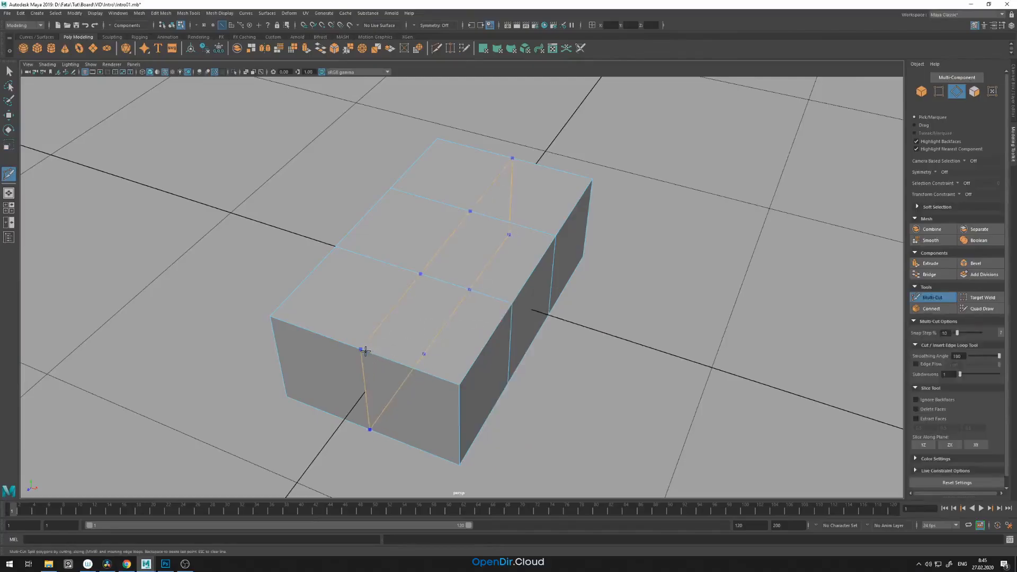
key("Return")
left_click_drag(495, 336, 572, 301, "alt")
right_click_drag(497, 289, 540, 277)
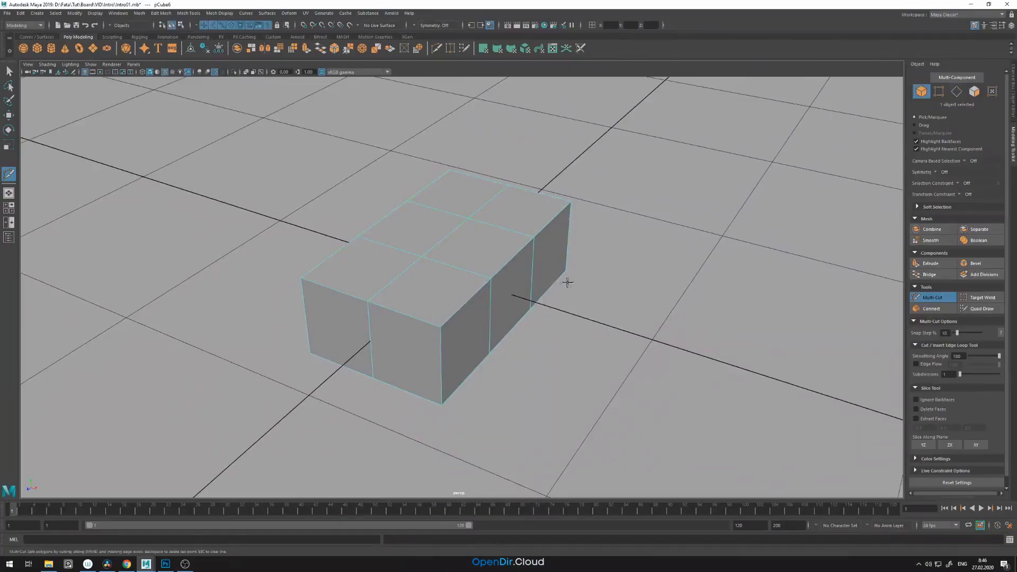
Step: Create a polygon cylinder at the origin and set its axis subdivisions to 8
key("w")
right_click_drag(598, 316, 488, 295, "shift")
left_click(601, 314)
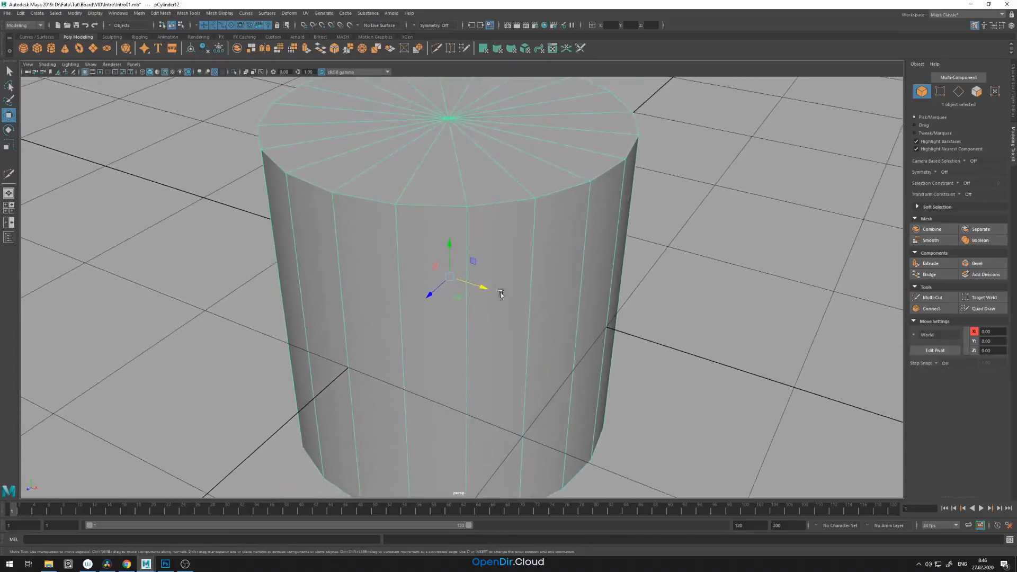
left_click(1011, 26)
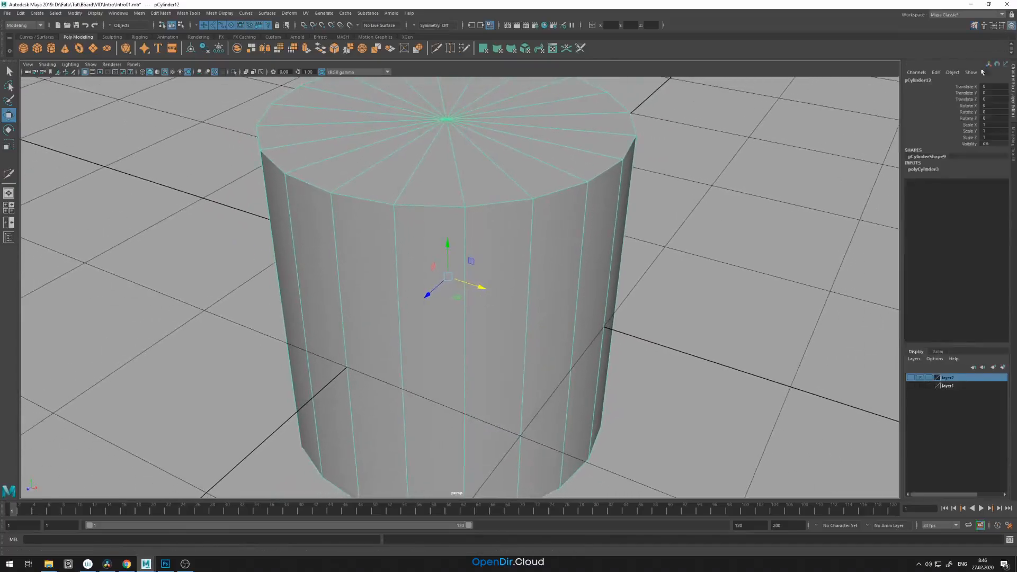
left_click(924, 170)
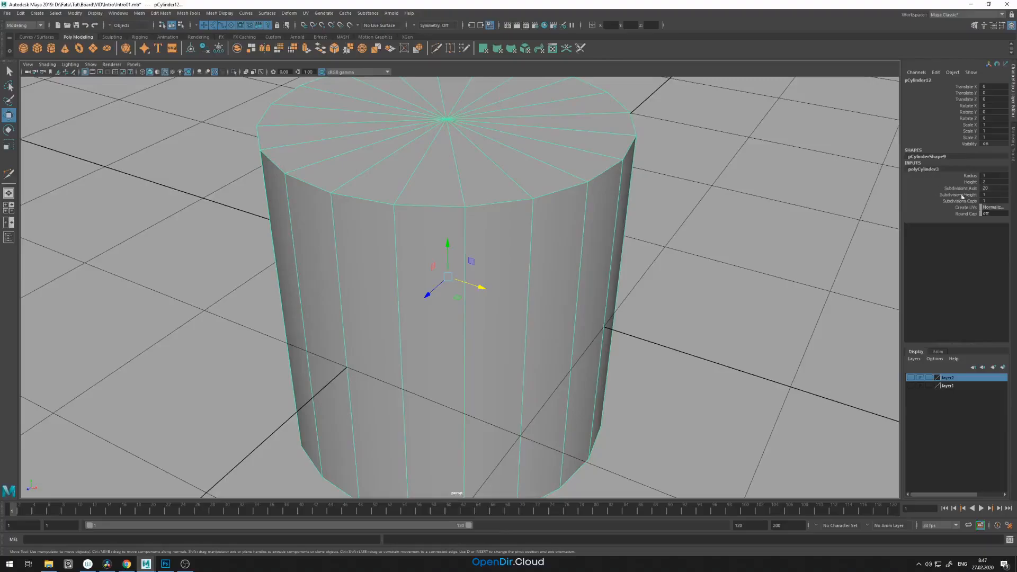
left_click(984, 188)
key("Return")
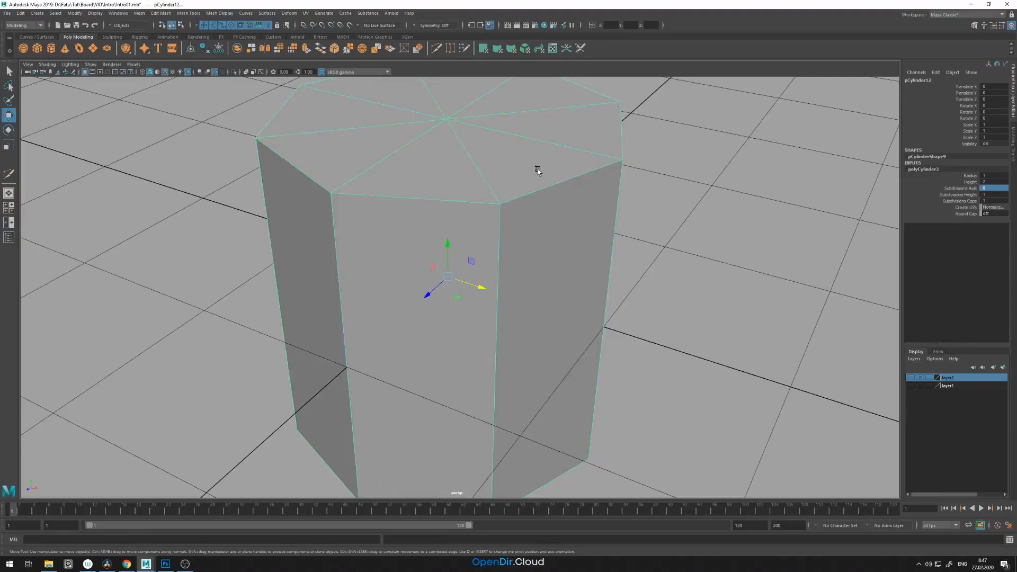
Step: Scale the cylinder uniformly to about 0.157 and move it along Z to about 1.113, beyond the brick's end
scroll(529, 180, "down", 1)
scroll(528, 181, "down", 1)
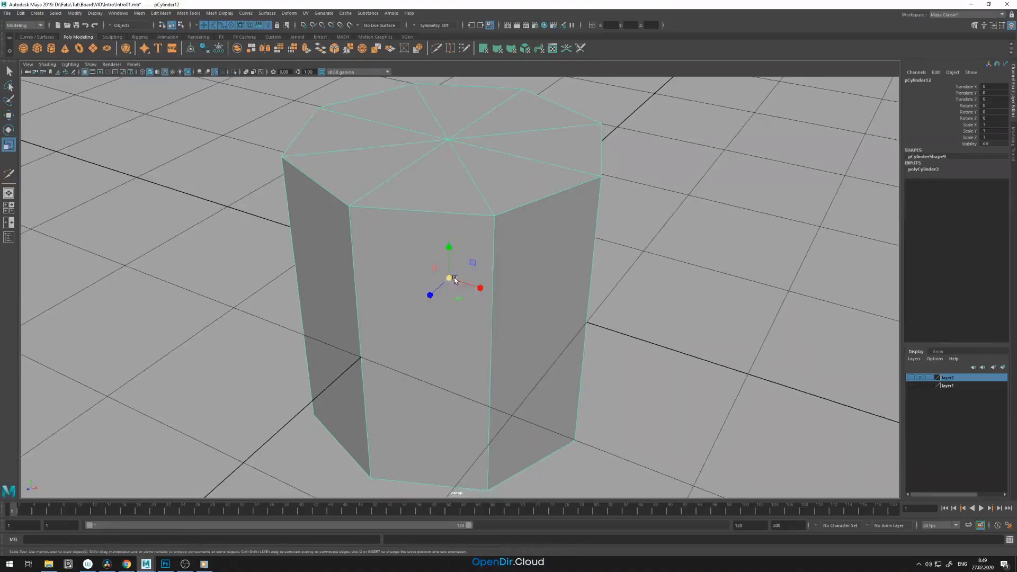
left_click_drag(450, 278, 402, 268)
key("w")
left_click_drag(416, 301, 310, 375)
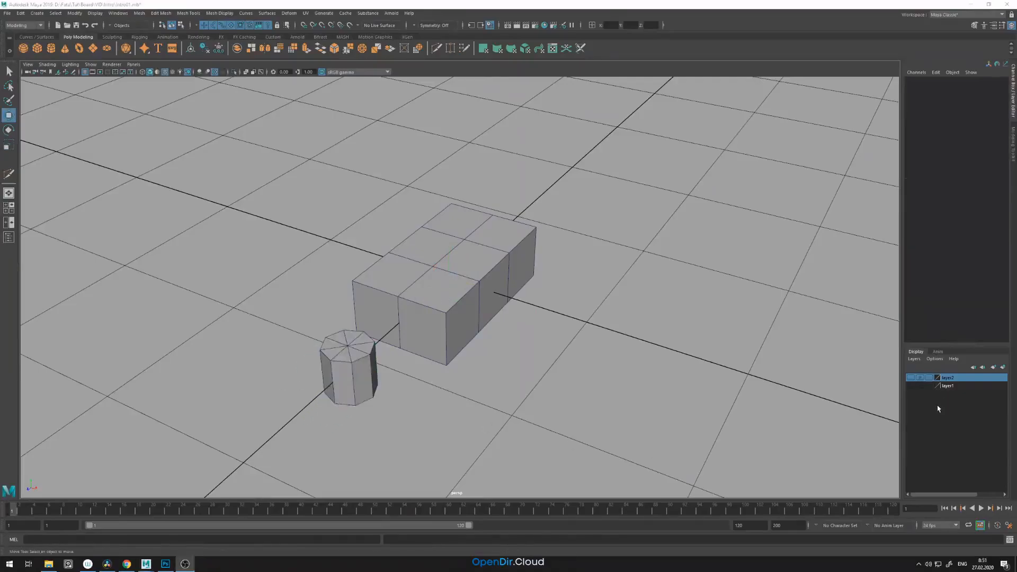
Step: Show display layer layer2 and scale the new brick uniformly to about 0.57 × 0.33 × 1.00 to match the example brick
left_click(910, 377)
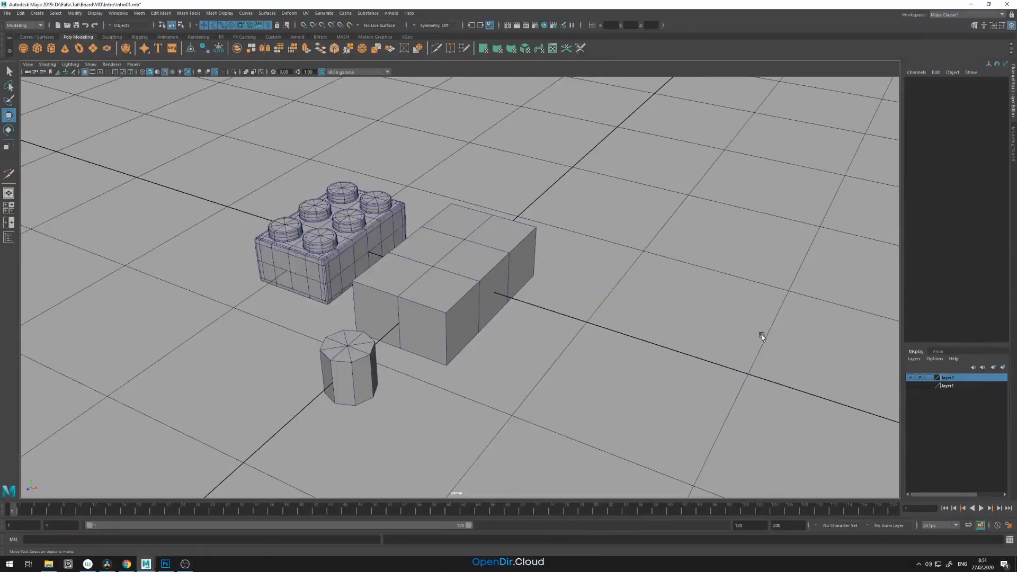
left_click_drag(360, 249, 475, 287, "alt")
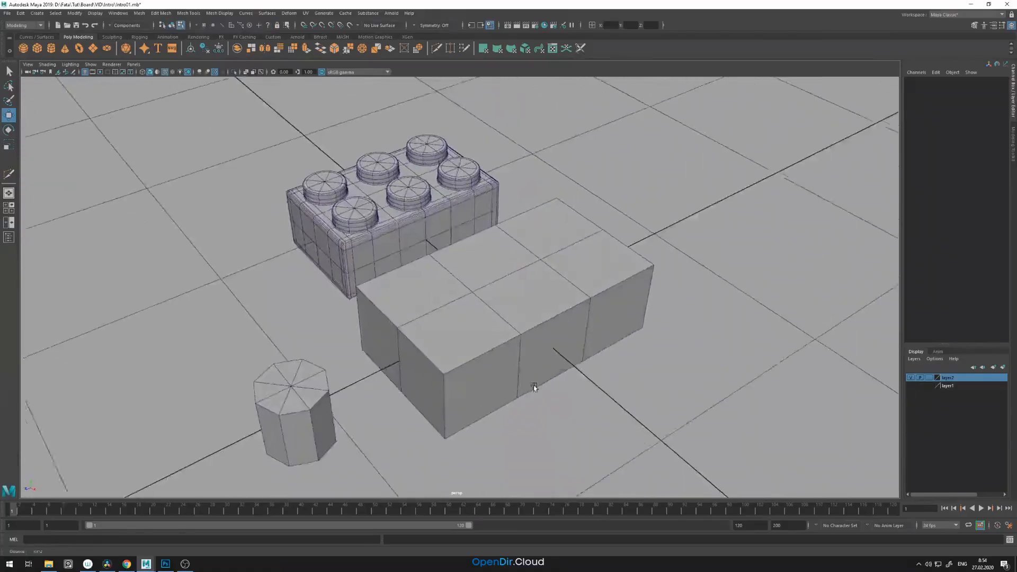
left_click_drag(535, 386, 518, 331, "alt")
key("F8")
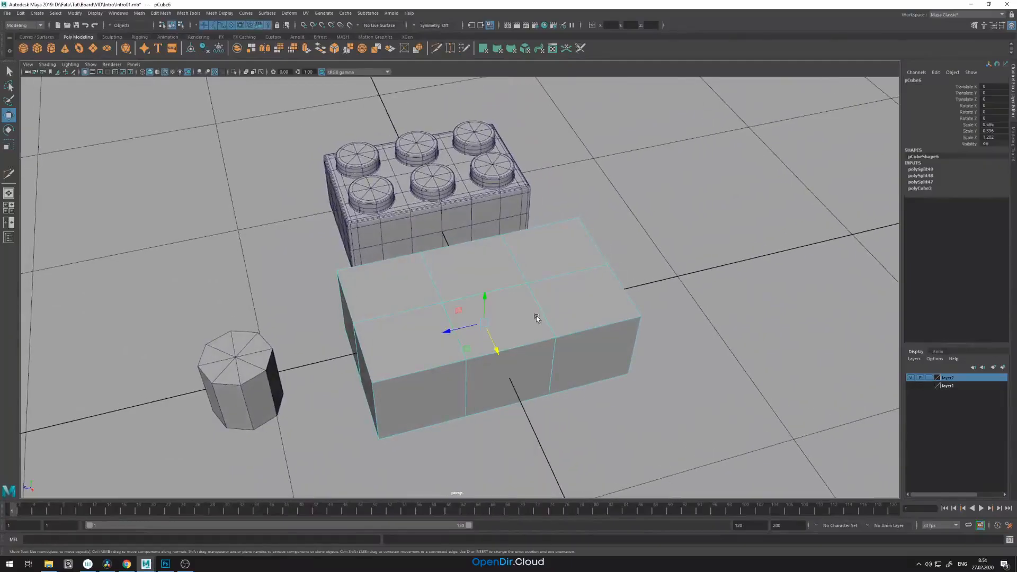
key("e")
key("r")
left_click_drag(484, 323, 517, 338)
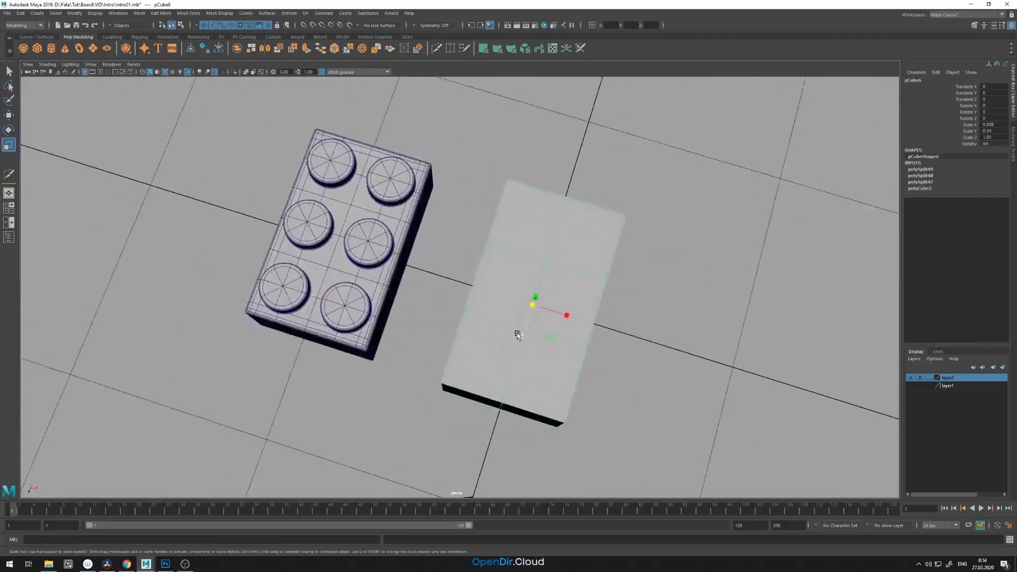
left_click_drag(422, 306, 402, 287, "alt")
mouse_move(521, 312)
left_mouse_down()
mouse_move(503, 311)
mouse_move(557, 305)
mouse_move(508, 307)
left_mouse_up()
left_click(567, 389)
left_click_drag(567, 388, 547, 358, "alt")
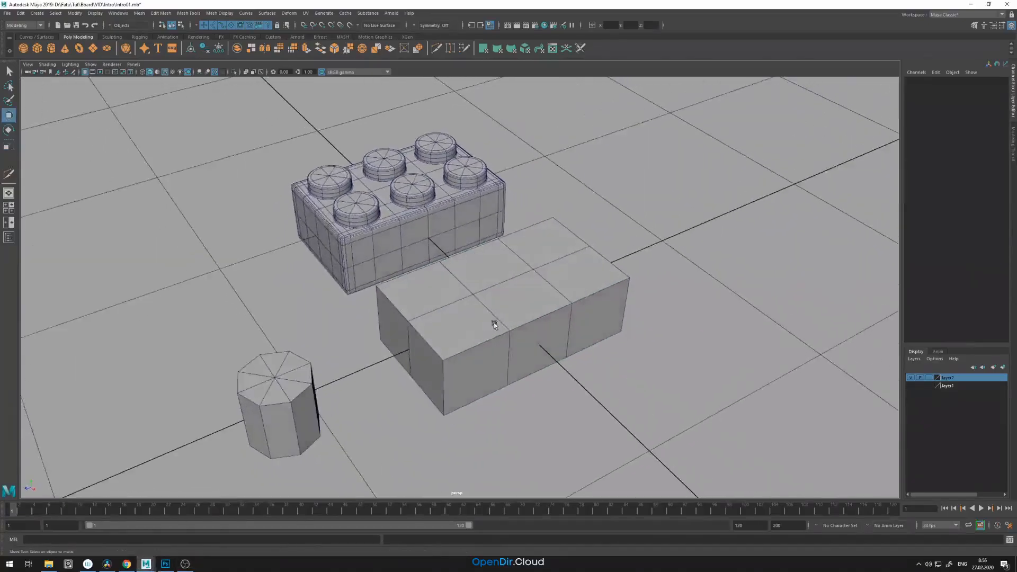
Step: Use Multi-Cut to insert a middle edge loop in every section of the brick, giving its upper face a 6 × 4 grid
left_click_drag(493, 322, 353, 232, "alt")
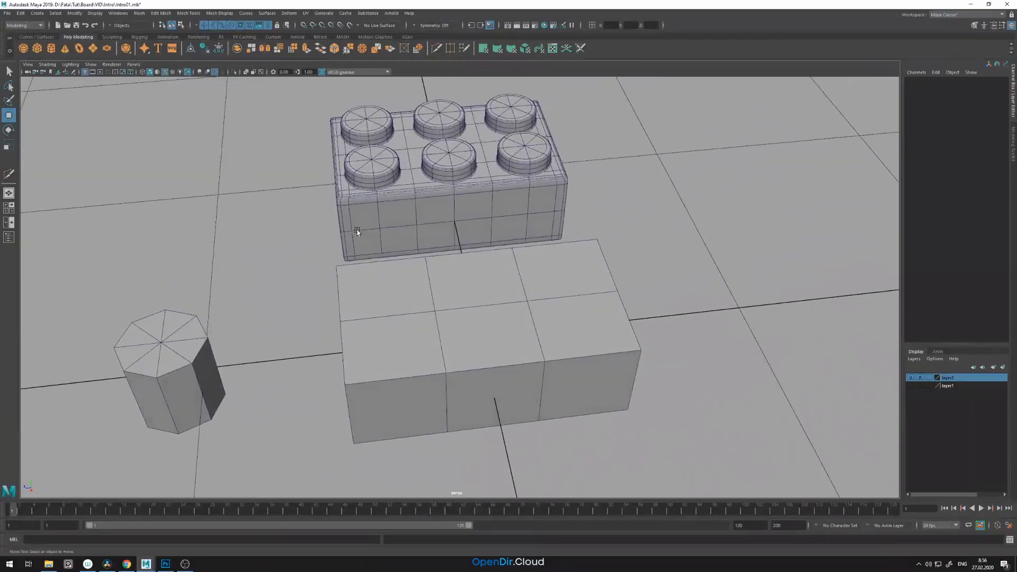
left_click_drag(509, 218, 438, 324, "alt")
left_click(455, 330)
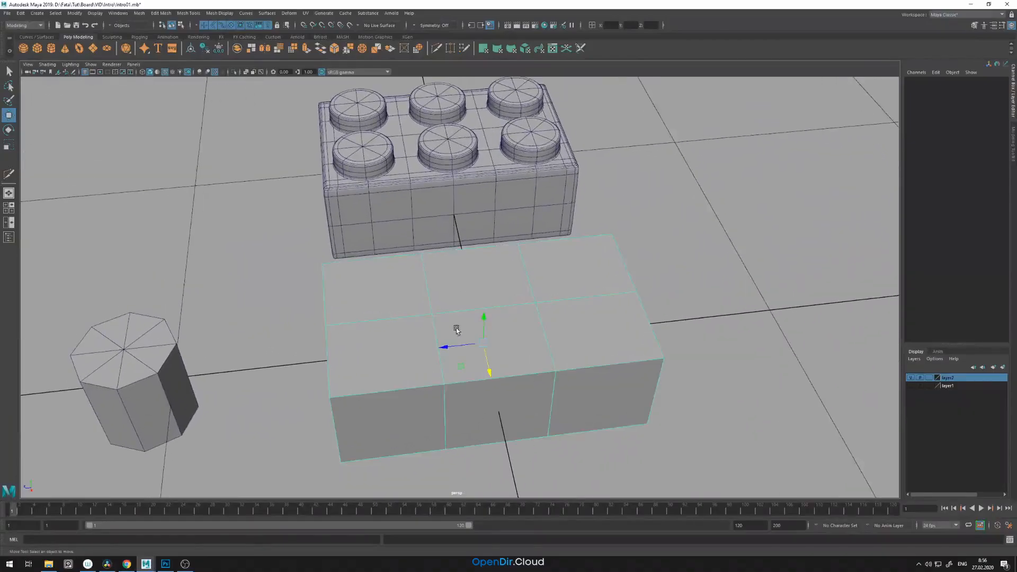
right_click(526, 339, "shift")
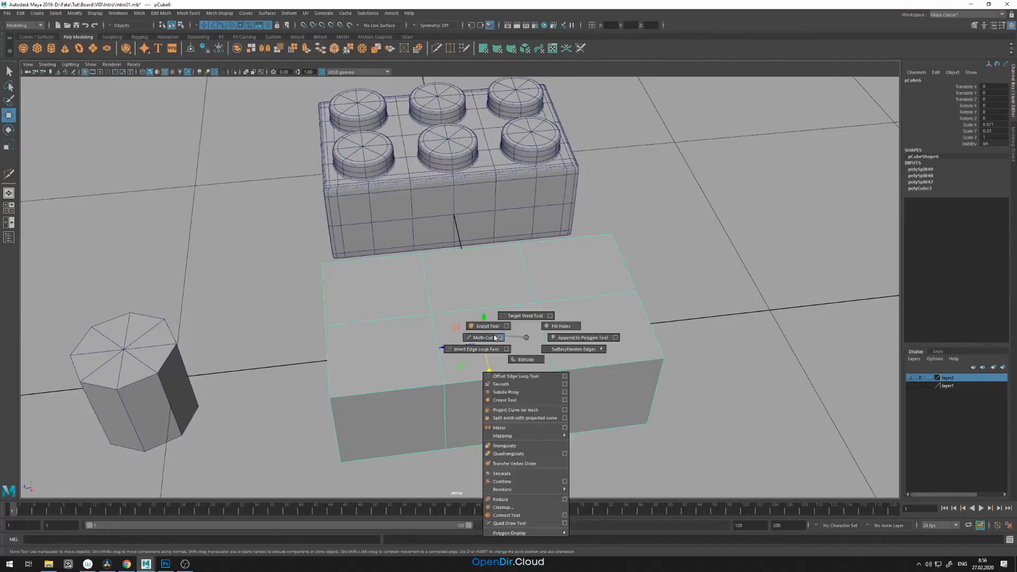
left_click(481, 338)
middle_click_drag(481, 337, 485, 324, "alt")
right_click_drag(484, 323, 465, 363, "alt")
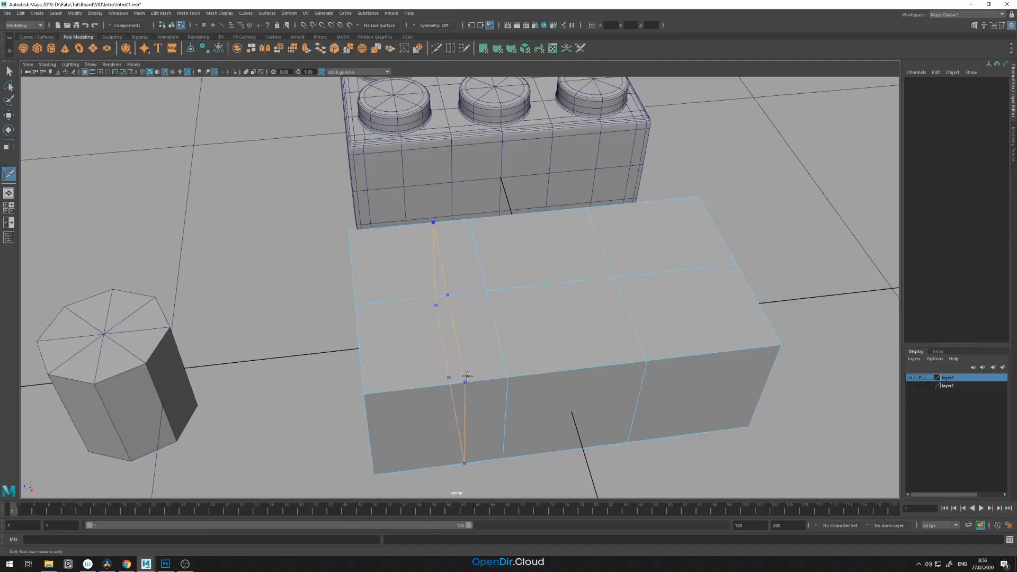
left_click(443, 377)
left_click_drag(580, 368, 613, 392, "alt")
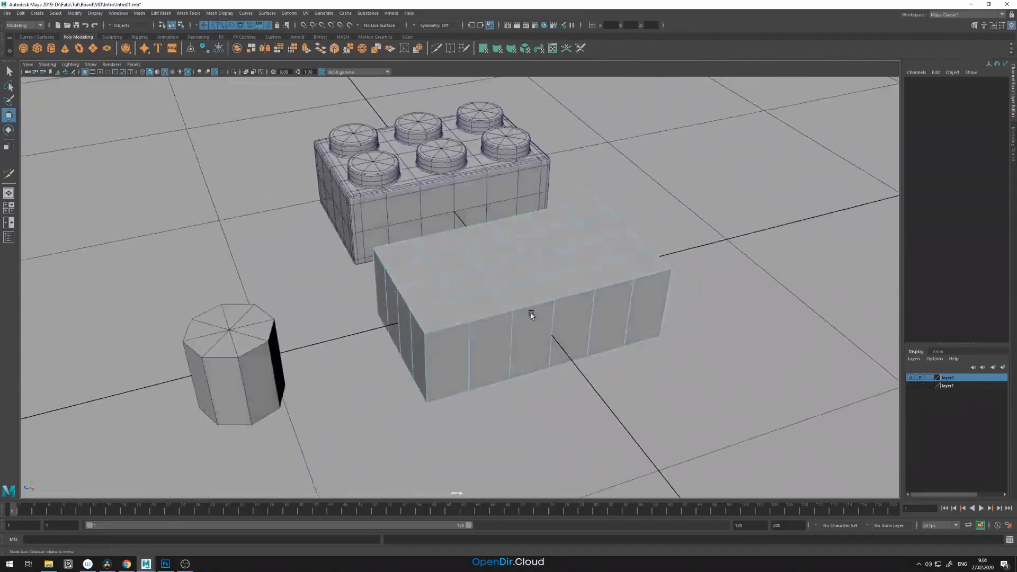
left_click_drag(532, 315, 373, 338, "alt")
right_click_drag(432, 332, 466, 317)
Step: Snap the cylinder to the brick's upper grid vertex nearest the corner, at about X 0.143, Y 0.165, Z 0.333
left_click(170, 367)
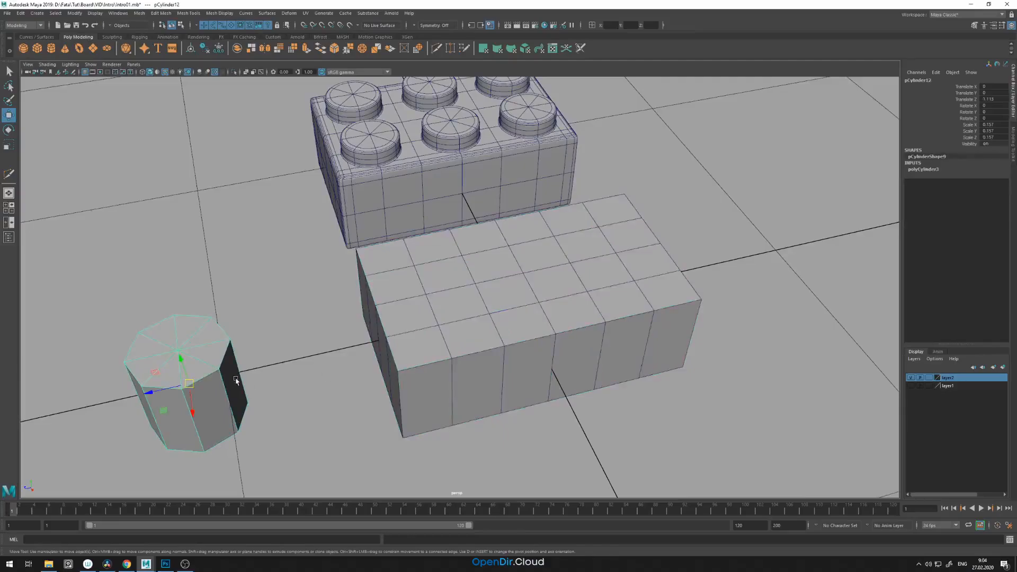
key("v")
left_click_drag(204, 383, 461, 374)
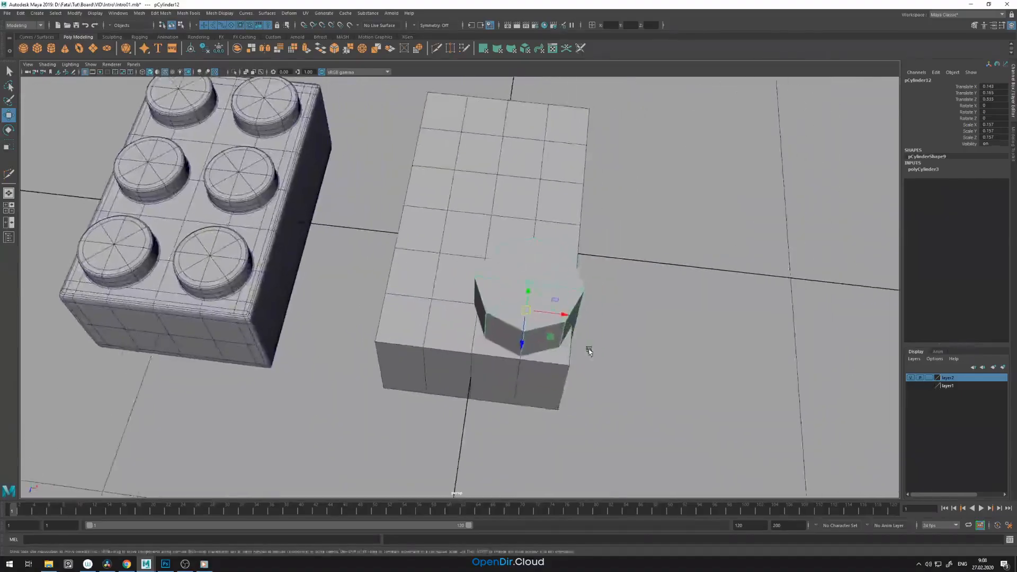
Step: Scale the cylinder into a flat stud of about 0.136 × 0.049 × 0.136 and raise it to Y 0.213, resting on the brick
right_click_drag(586, 347, 636, 348, "alt")
key("e")
key("r")
left_click_drag(555, 321, 511, 244)
left_click_drag(511, 208, 510, 218)
left_click_drag(596, 265, 522, 243, "alt")
key("w")
left_click_drag(444, 239, 440, 214)
key("r")
key("w")
key("r")
key("w")
left_click_drag(626, 350, 577, 394, "alt")
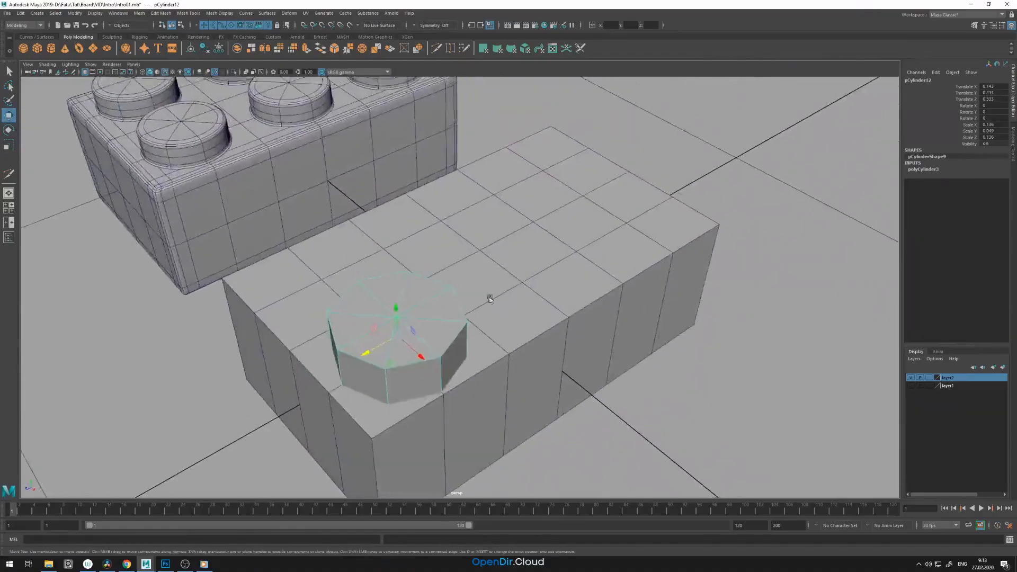
Step: Bevel the stud's upper rim edge loop with a fraction of about 0.1 and one segment
left_click_drag(488, 295, 381, 239, "alt")
right_click_drag(380, 240, 517, 297, "alt")
double_click(474, 310)
middle_click_drag(517, 297, 509, 282)
middle_click_drag(395, 292, 359, 293)
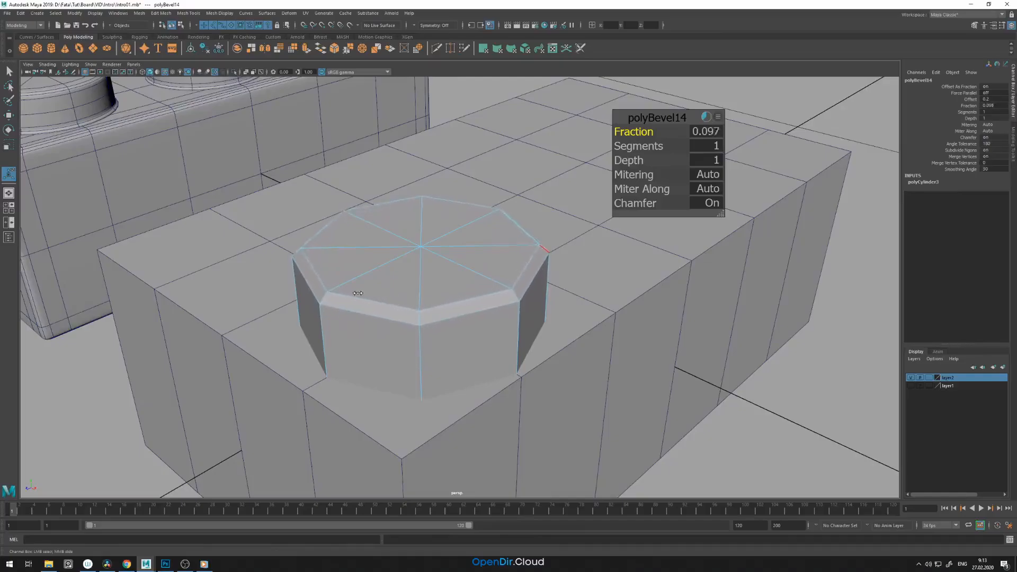
right_click_drag(460, 312, 498, 278)
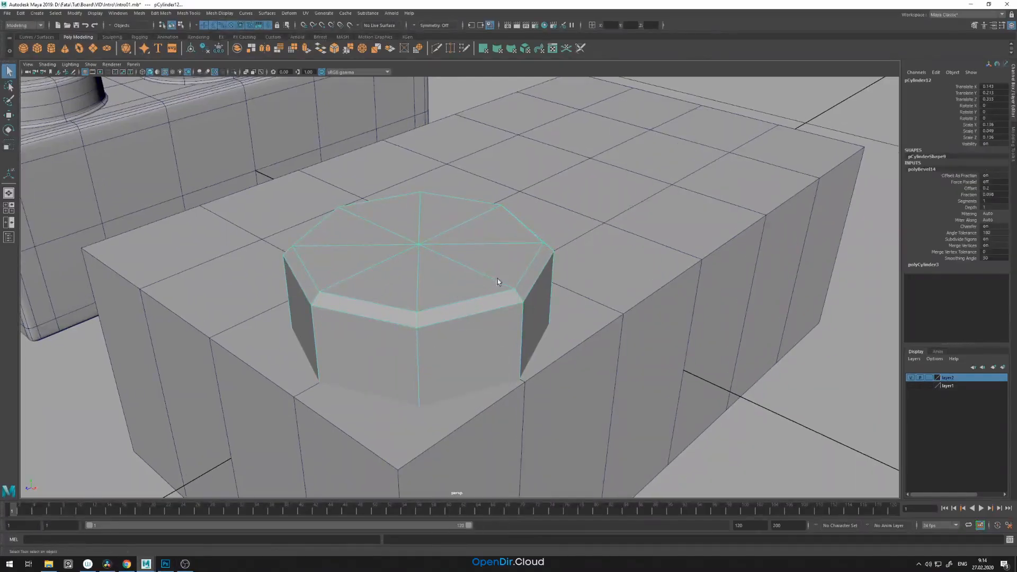
Step: Isolate the stud and bevel its lower rim edge loop with a fraction of 0.116 and one segment
left_click(235, 72)
left_click_drag(222, 80, 408, 332, "alt")
right_click_drag(466, 281, 514, 269)
double_click(463, 272)
left_click_drag(513, 269, 390, 285)
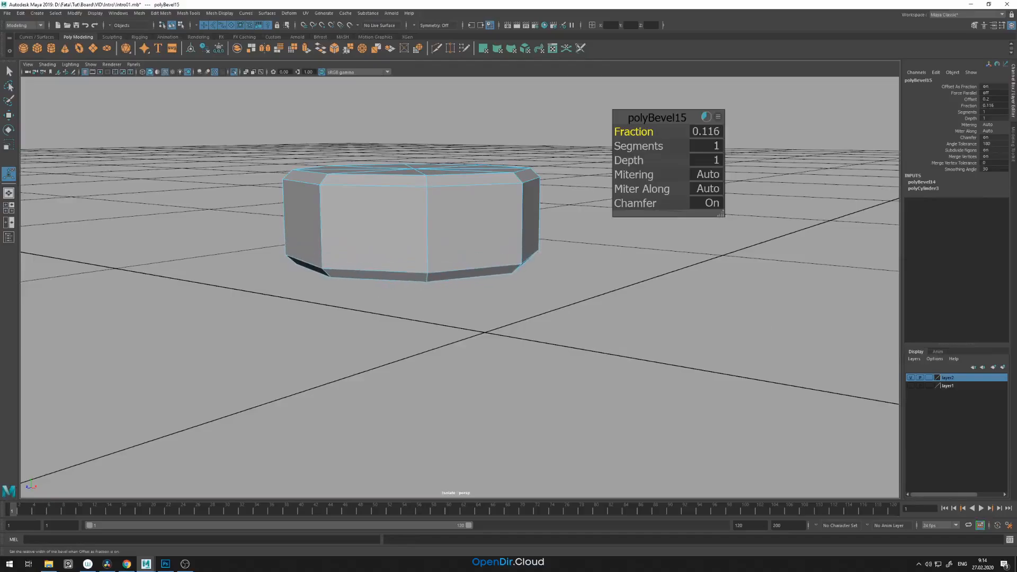
left_click_drag(530, 303, 538, 295, "alt")
Step: Scale the stud's lowest edge loop outward and bevel the flared base at fraction 0.5, leaving isolation when finished
left_click(532, 306)
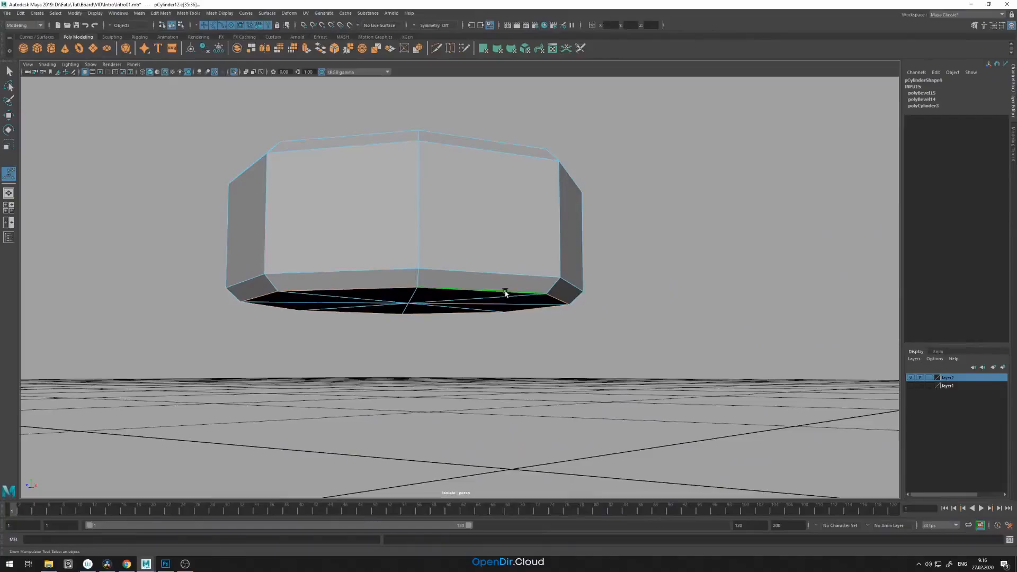
left_click_drag(419, 309, 431, 306)
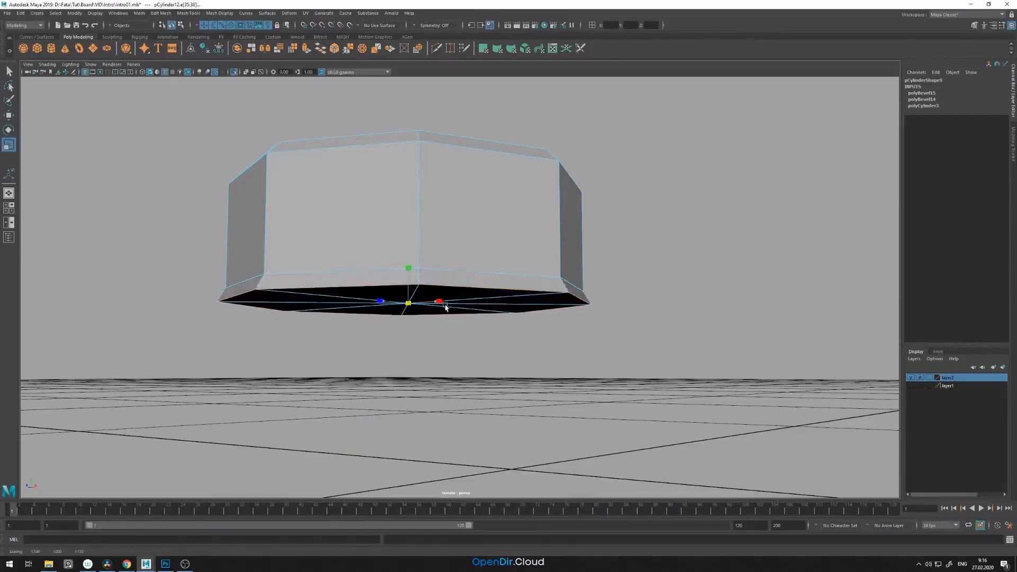
right_click_drag(504, 280, 558, 280, "shift")
left_click_drag(557, 279, 518, 246, "alt")
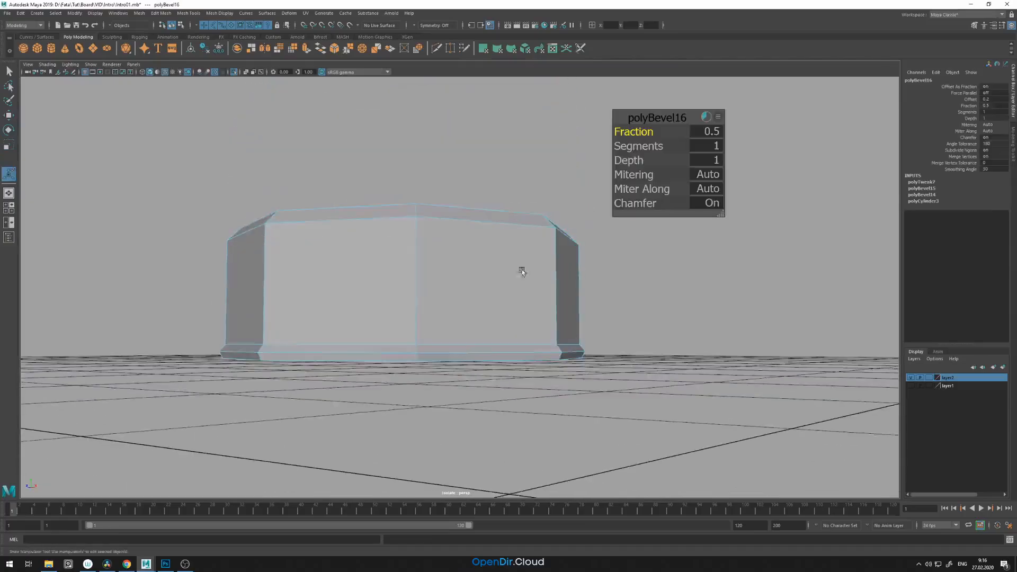
right_click_drag(529, 282, 569, 261)
scroll(570, 261, "down", 3)
left_click(234, 72)
Step: Duplicate the stud to Z 0 and repeat the offset duplicate to form a row of three along the brick's length
left_click_drag(437, 289, 486, 301, "alt")
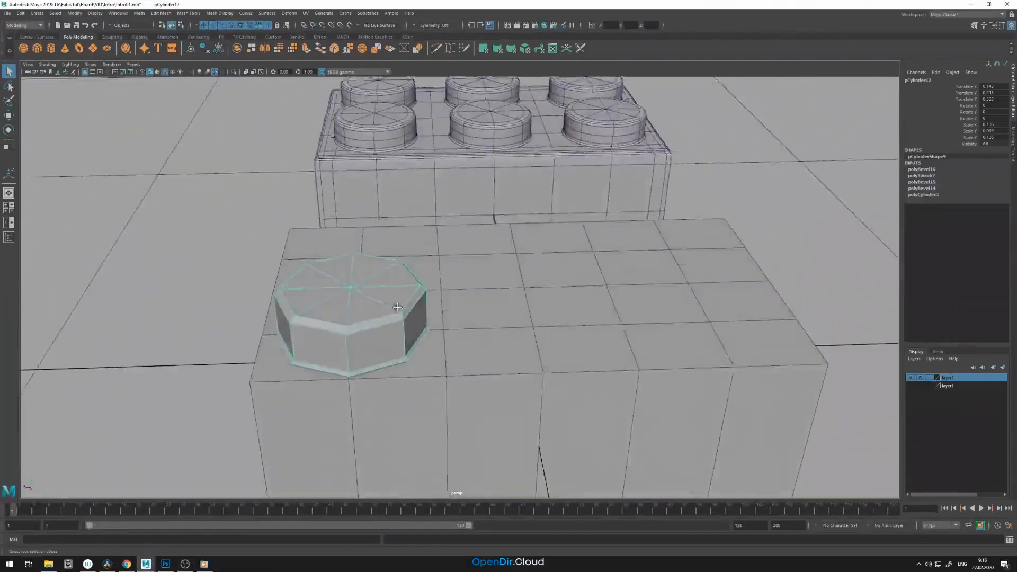
left_click_drag(403, 286, 408, 307, "alt")
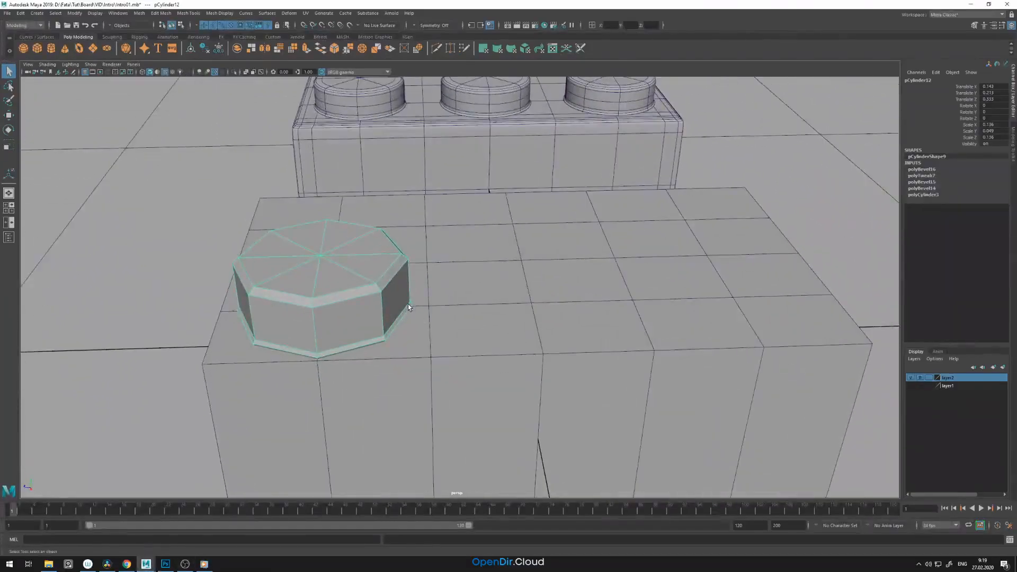
key("ctrl+d")
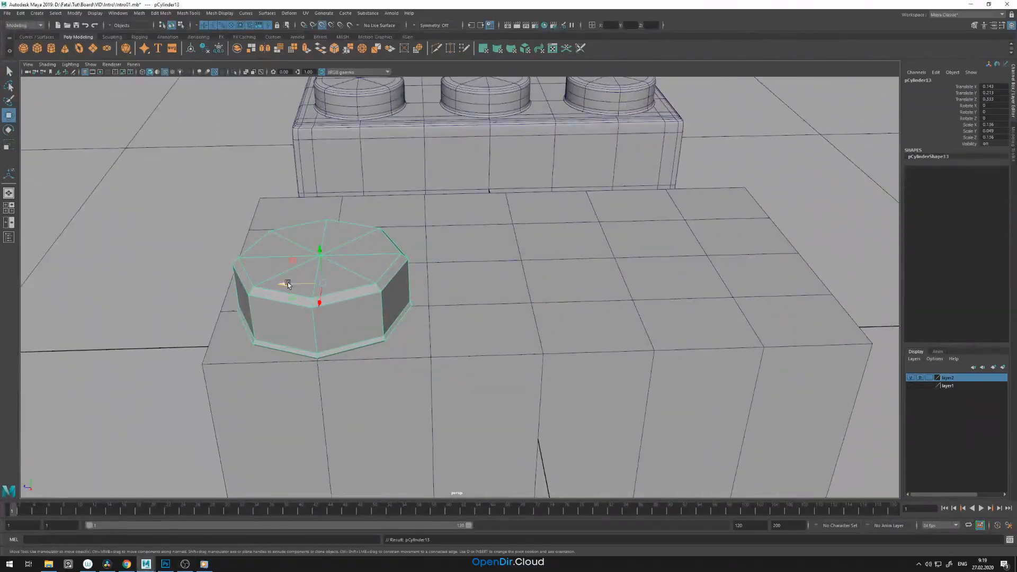
left_click_drag(292, 284, 565, 302)
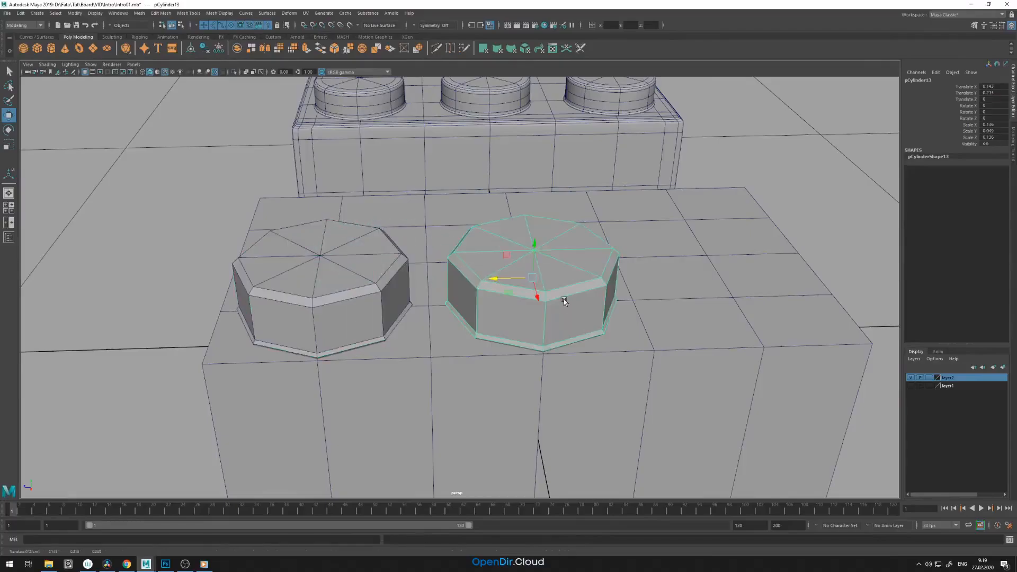
key("shift+d")
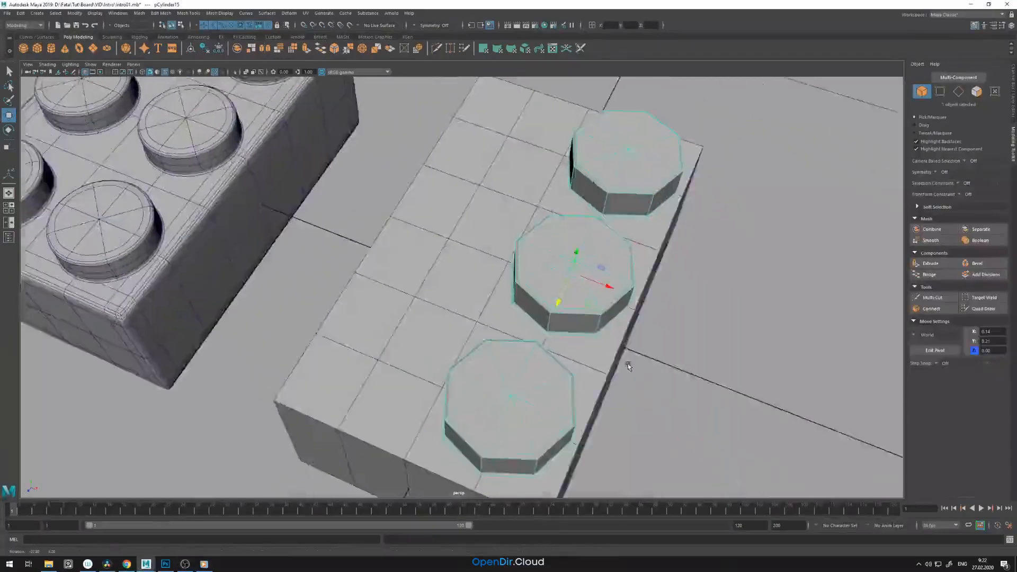
left_click_drag(628, 363, 615, 345, "alt")
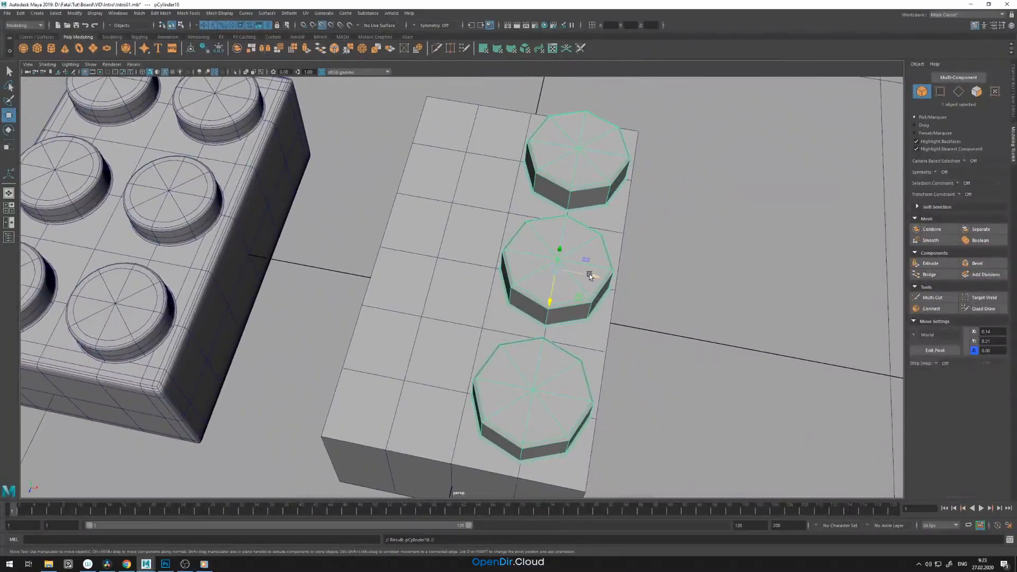
Step: Place a copy of the three-stud row across the brick at X -0.15 and combine both rows into one object
left_click_drag(588, 275, 466, 255)
left_click_drag(548, 411, 528, 325, "alt")
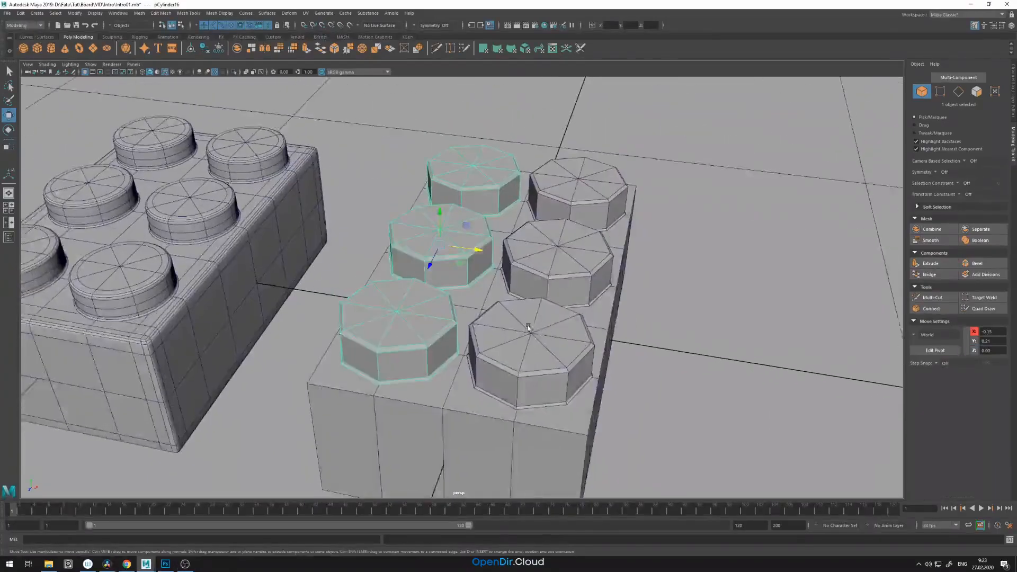
right_click_drag(528, 325, 551, 345, "alt")
left_click(592, 220, "shift")
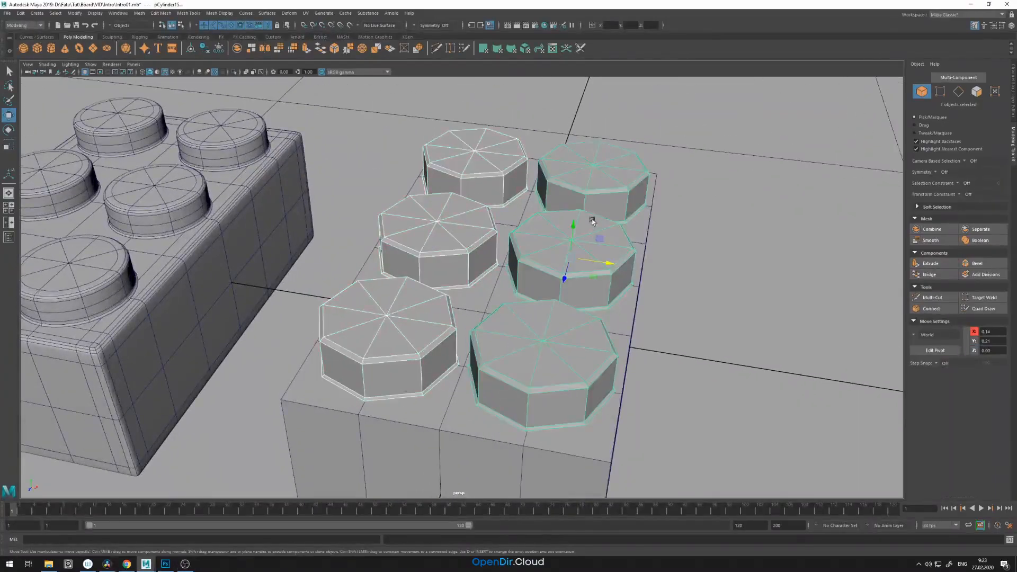
left_click(931, 229)
Step: Display the combined studs with smooth preview and deselect them
key("3")
key("r")
left_click(640, 303)
left_click_drag(639, 303, 573, 296, "alt")
right_click_drag(589, 333, 557, 310, "alt")
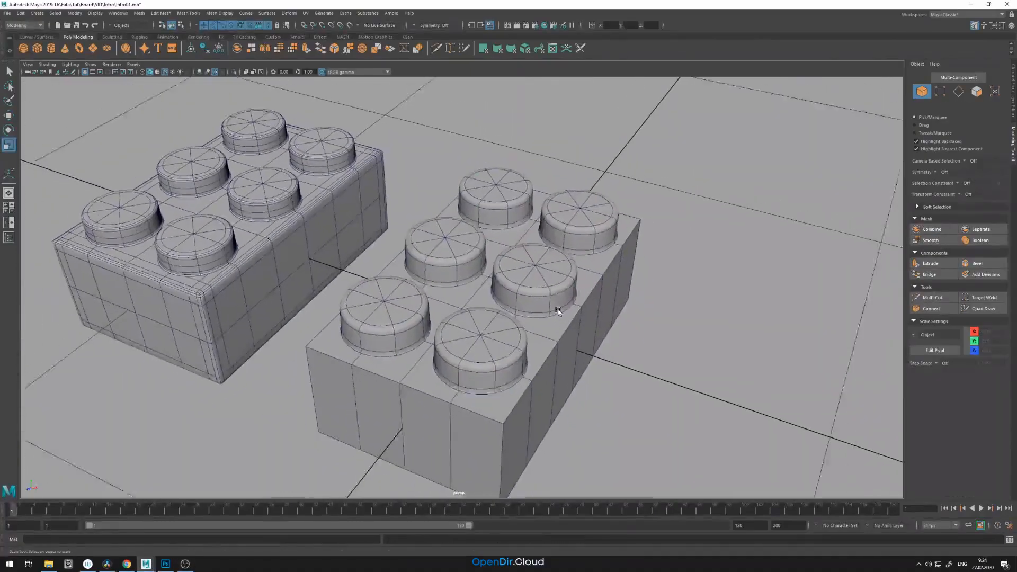
Step: Select the ring of side faces around the brick body and bevel its border edges at fraction 0.088 with one segment
left_click_drag(557, 310, 556, 286, "alt")
right_click_drag(556, 286, 592, 334, "alt")
left_click(592, 334)
left_click_drag(593, 335, 582, 322, "alt")
right_click(581, 322)
right_click_drag(581, 348, 581, 348)
left_click_drag(581, 348, 508, 330, "alt")
left_click(517, 331)
double_click(536, 312)
right_click_drag(515, 331, 533, 328, "shift")
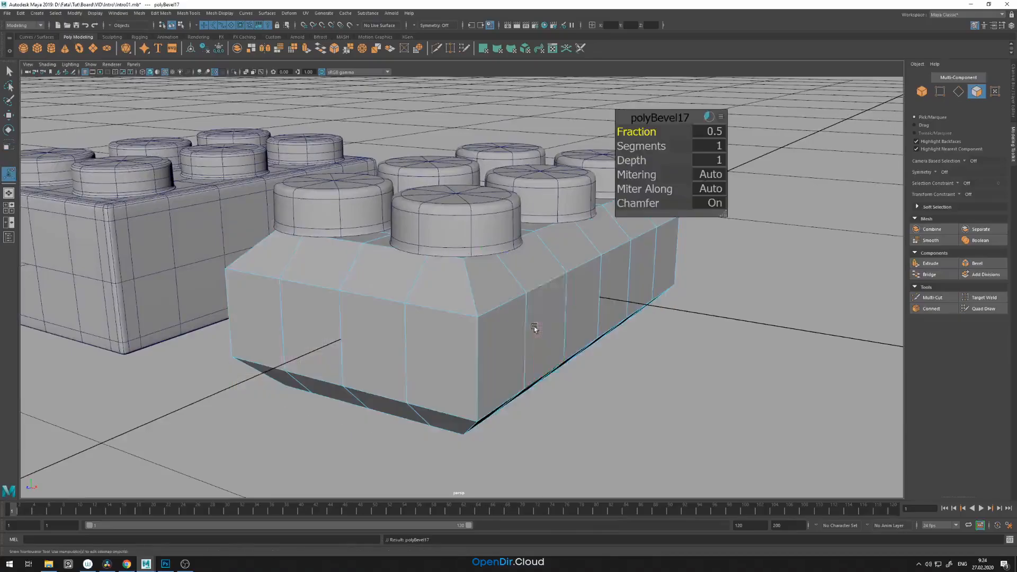
left_click_drag(556, 324, 393, 328)
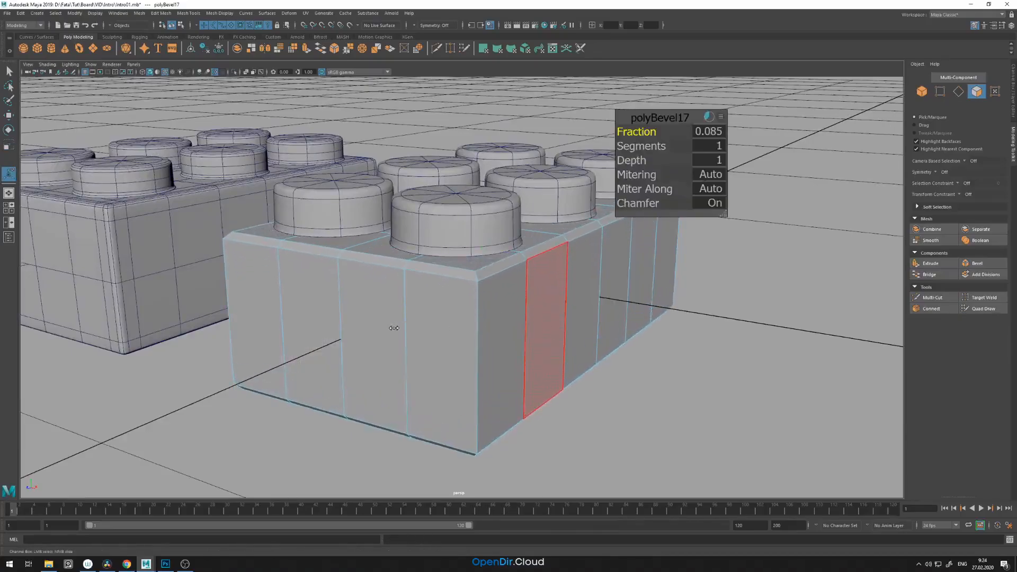
left_click_drag(504, 296, 535, 318, "alt")
right_click_drag(535, 318, 514, 338, "alt")
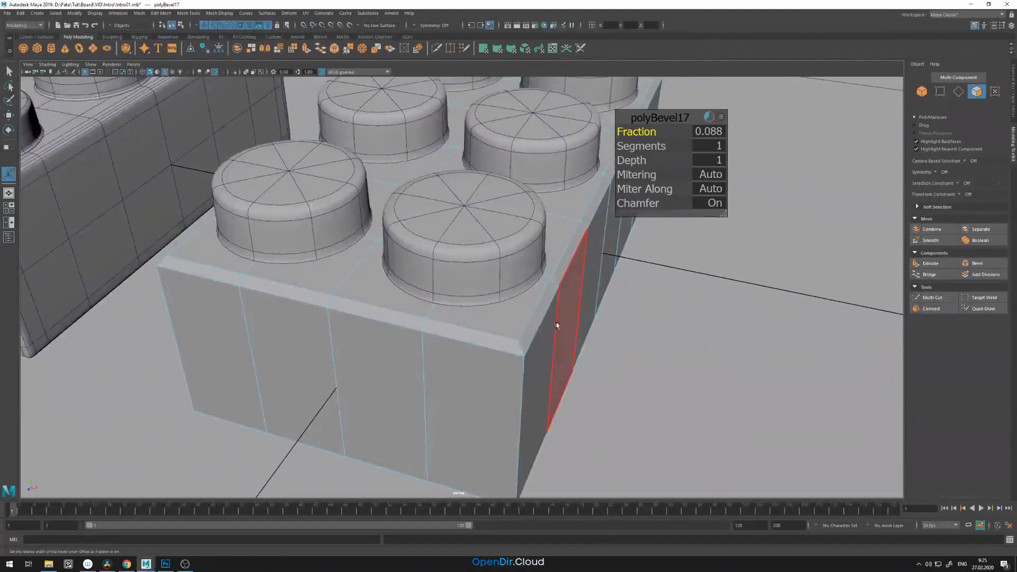
Step: Insert supporting edge loops with Multi-Cut close to the vertical corners of the brick body
right_click(548, 338, "shift")
right_click(547, 338)
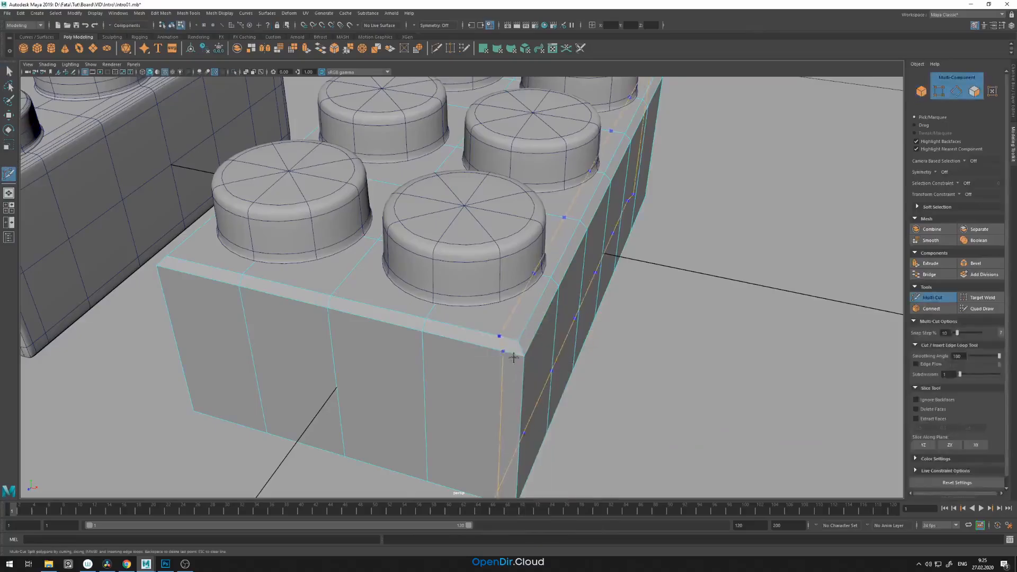
left_click_drag(513, 358, 444, 327, "alt")
left_click(317, 373, "ctrl")
left_click_drag(392, 375, 416, 370, "alt")
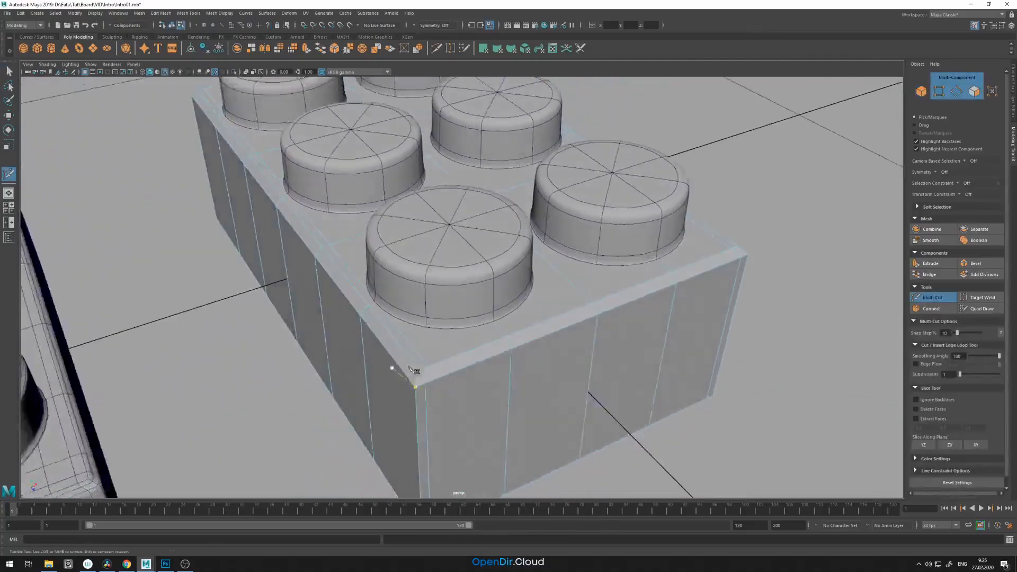
right_click_drag(416, 370, 424, 373, "alt")
left_click(406, 379, "ctrl")
left_click_drag(726, 317, 578, 317, "alt")
middle_click_drag(578, 318, 643, 339, "alt")
left_click(649, 338, "ctrl")
right_click_drag(648, 338, 455, 323, "alt")
left_click_drag(456, 323, 564, 309, "alt")
Step: Preview the brick body smoothed to check its corners, and return it to the unsmoothed display
right_click_drag(501, 310, 521, 312, "alt")
key("3")
left_click_drag(526, 315, 523, 309, "alt")
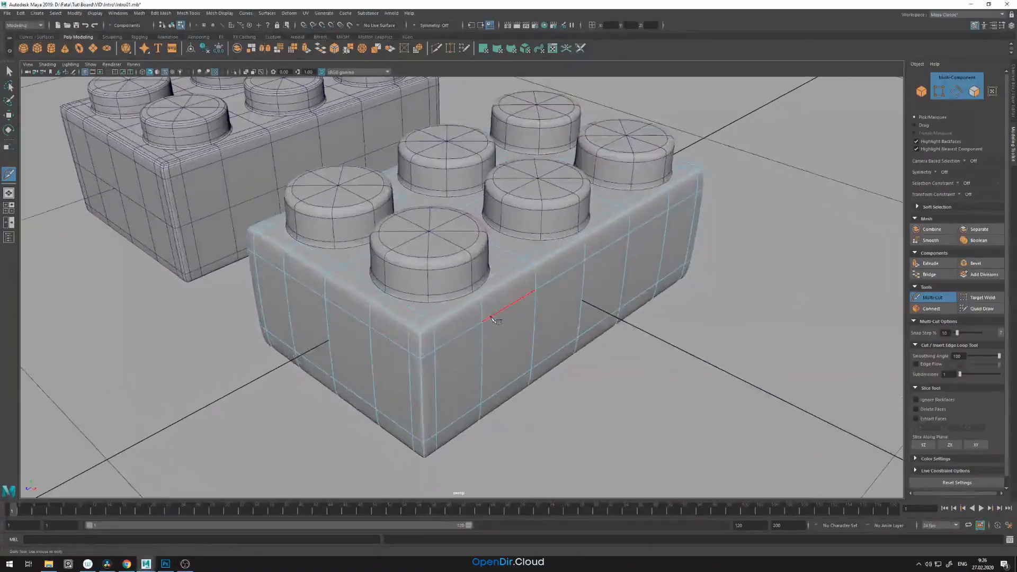
key("1")
Step: Select all the faces on the brick body's underside within its outer border
left_click_drag(504, 319, 501, 286, "alt")
key("w")
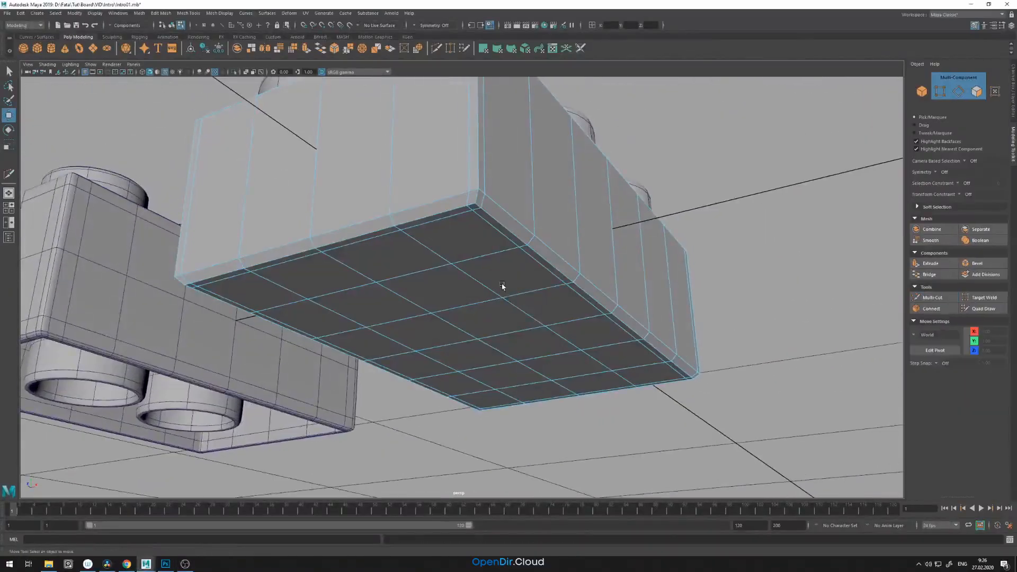
right_click_drag(501, 286, 502, 307)
left_click_drag(502, 306, 490, 286, "alt")
left_click(271, 280)
double_click(476, 196, "shift")
double_click(652, 378, "shift")
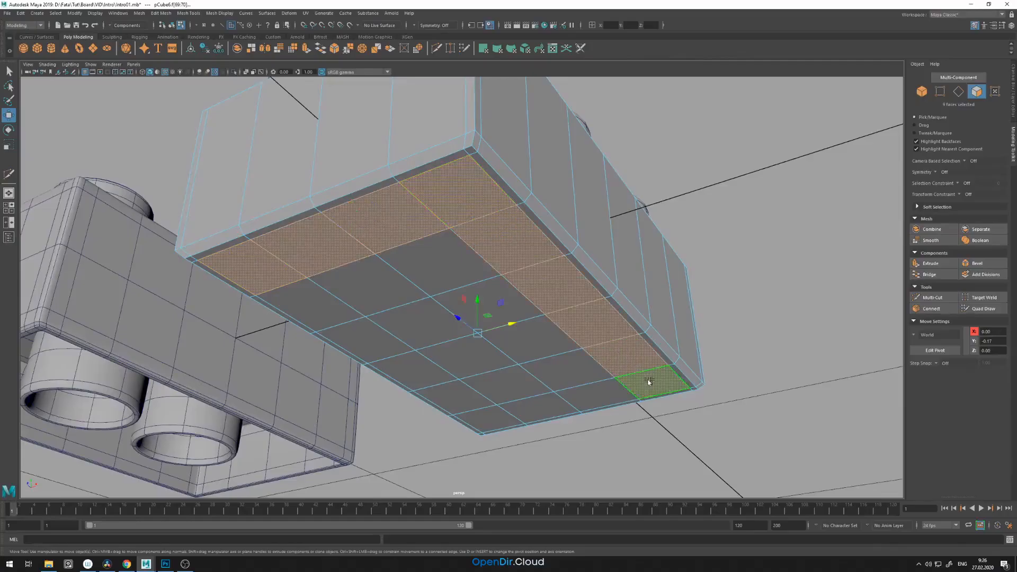
double_click(488, 415, "shift")
double_click(326, 311, "shift")
left_click(407, 283, "shift")
left_click(442, 264, "shift")
double_click(564, 371, "shift")
left_click(507, 385, "shift")
left_click(460, 352, "shift")
left_click_drag(646, 362, 549, 313, "alt")
Step: Extrude the selected underside faces up into the brick body to hollow it out
right_click_drag(564, 307, 563, 320, "shift")
mouse_move(564, 320)
left_mouse_down("alt")
mouse_move(584, 333)
mouse_move(568, 246)
mouse_move(549, 301)
mouse_move(561, 300)
left_mouse_up("alt")
right_click_drag(561, 300, 562, 316, "shift")
left_click_drag(566, 223, 526, 304, "alt")
Step: Insert a horizontal edge loop at mid-height around the brick's outer walls with Multi-Cut and return to object mode
right_click_drag(506, 297, 548, 284)
left_click_drag(556, 260, 593, 310, "alt")
left_click_drag(679, 373, 583, 316, "alt")
right_click_drag(588, 307, 562, 349, "shift")
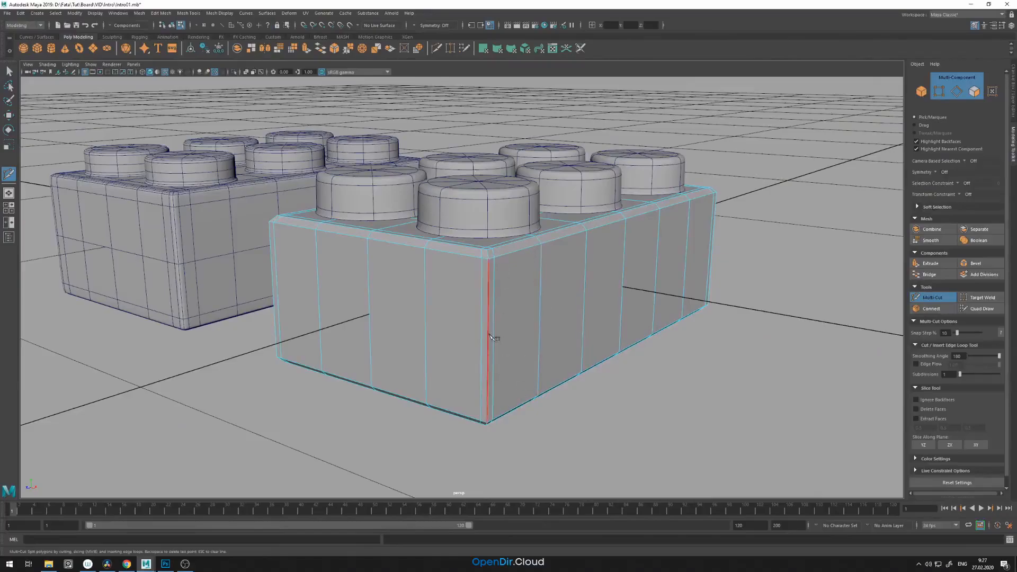
left_click_drag(710, 398, 566, 319, "alt")
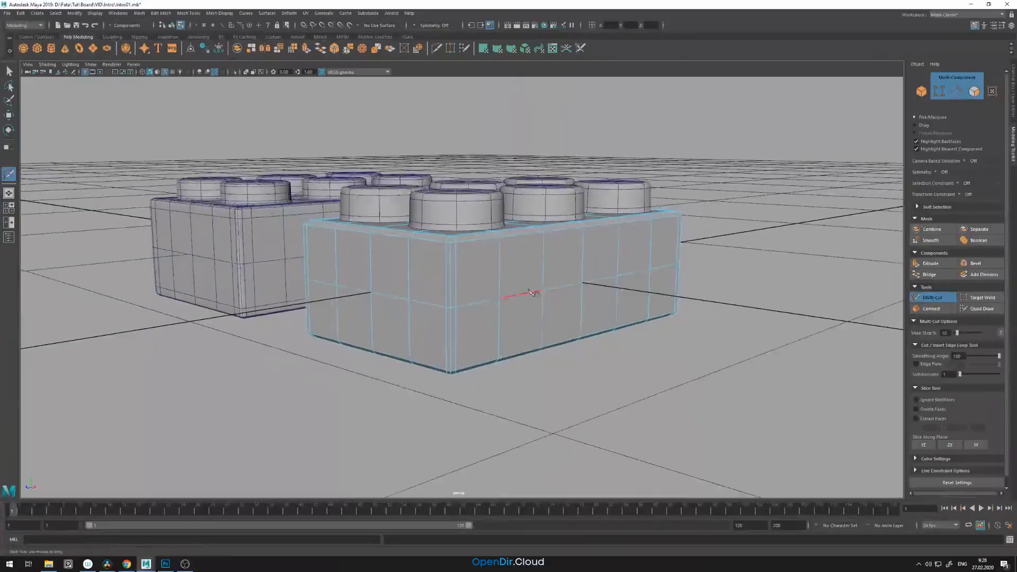
key("w")
right_click_drag(532, 290, 563, 273)
Step: Create a polygon cylinder at the origin and set its axis subdivisions to 8
left_click_drag(715, 403, 649, 366, "alt")
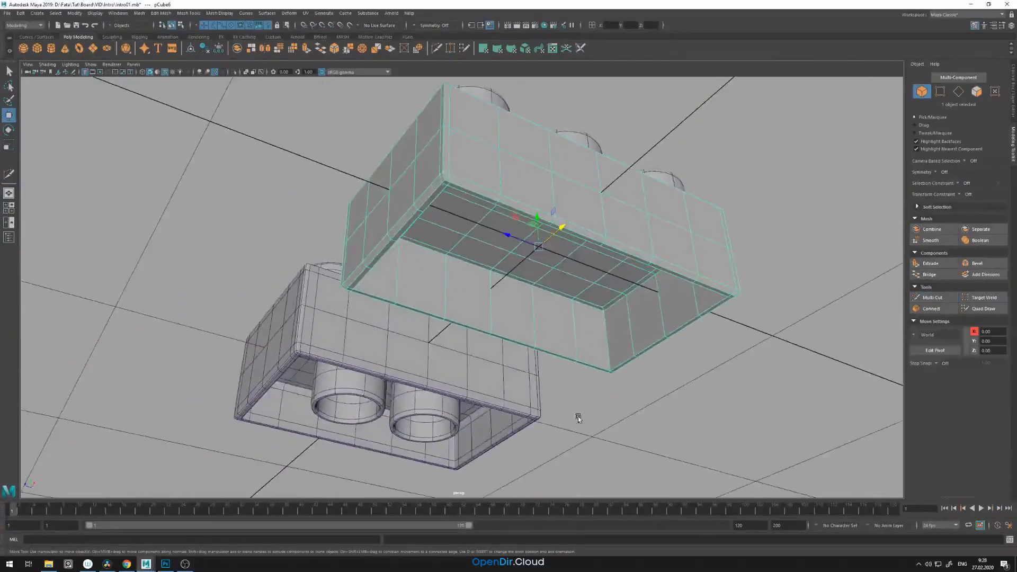
left_click_drag(578, 415, 482, 369, "alt")
left_click_drag(540, 310, 599, 365, "alt")
left_click(628, 357)
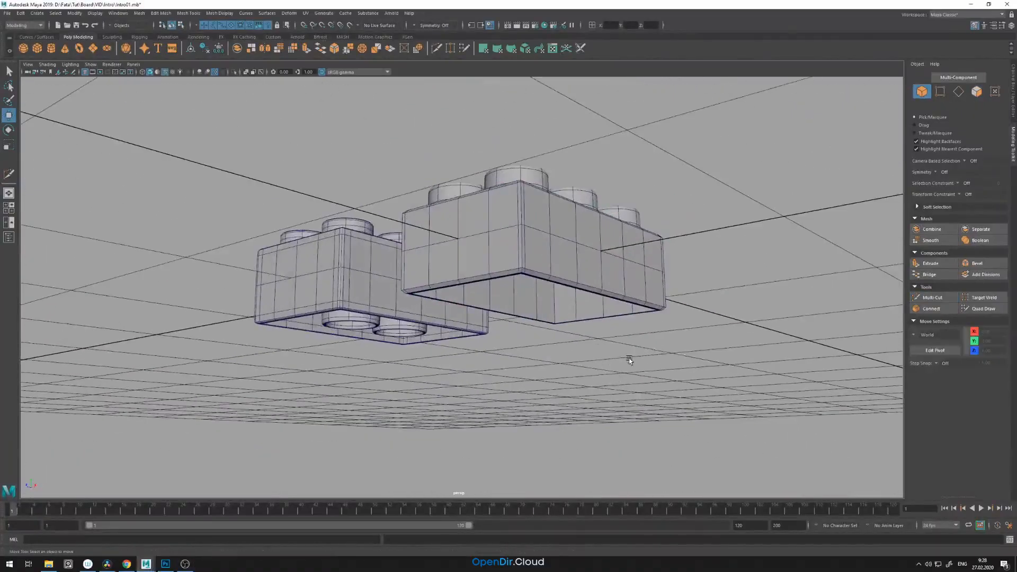
right_click_drag(629, 357, 601, 355, "shift")
scroll(683, 390, "down", 3)
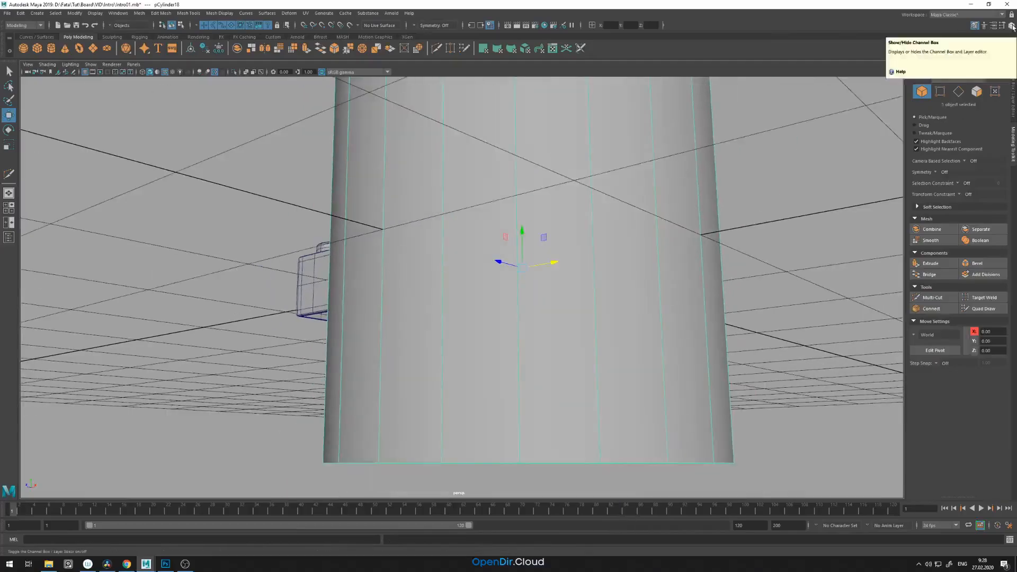
left_click(1012, 25)
key("Return")
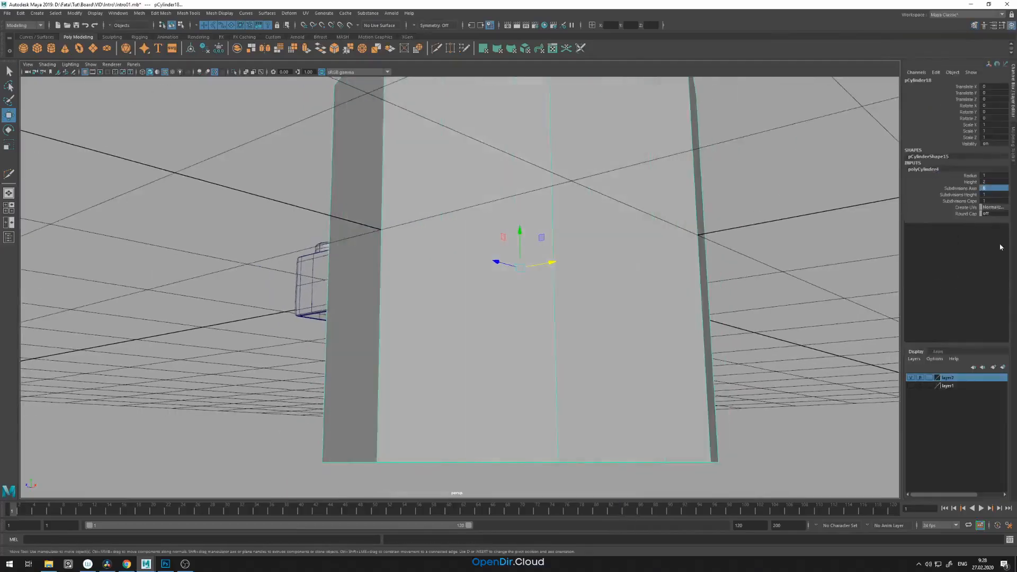
Step: Scale the cylinder down to about 0.133 and snap it inside the hollow brick at Z 0.167
key("r")
left_click_drag(520, 268, 270, 202)
left_click_drag(455, 339, 572, 252, "alt")
scroll(593, 257, "up", 4)
key("w")
key("v")
left_click_drag(524, 222, 469, 218)
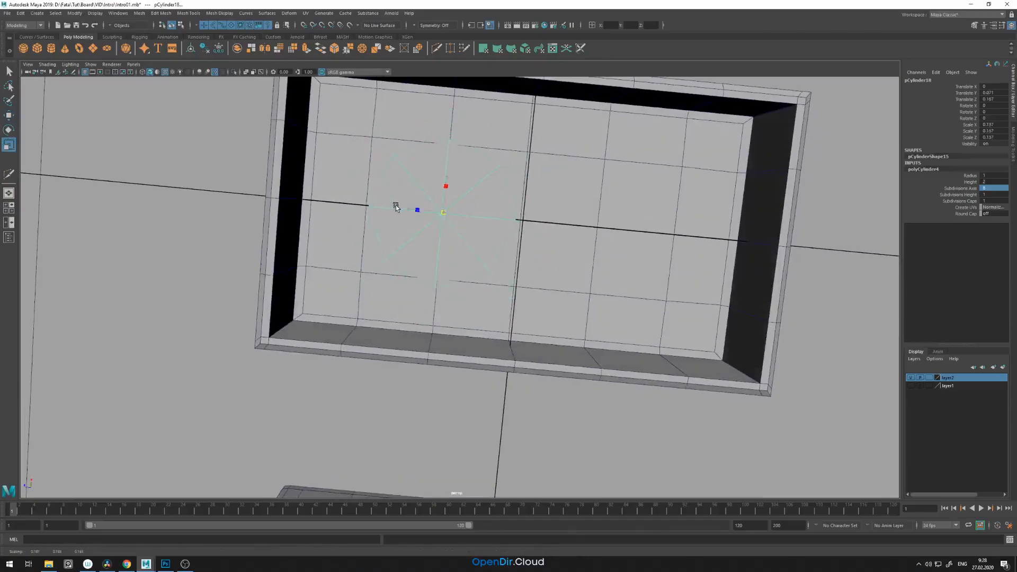
left_click_drag(429, 165, 430, 216, "alt")
key("w")
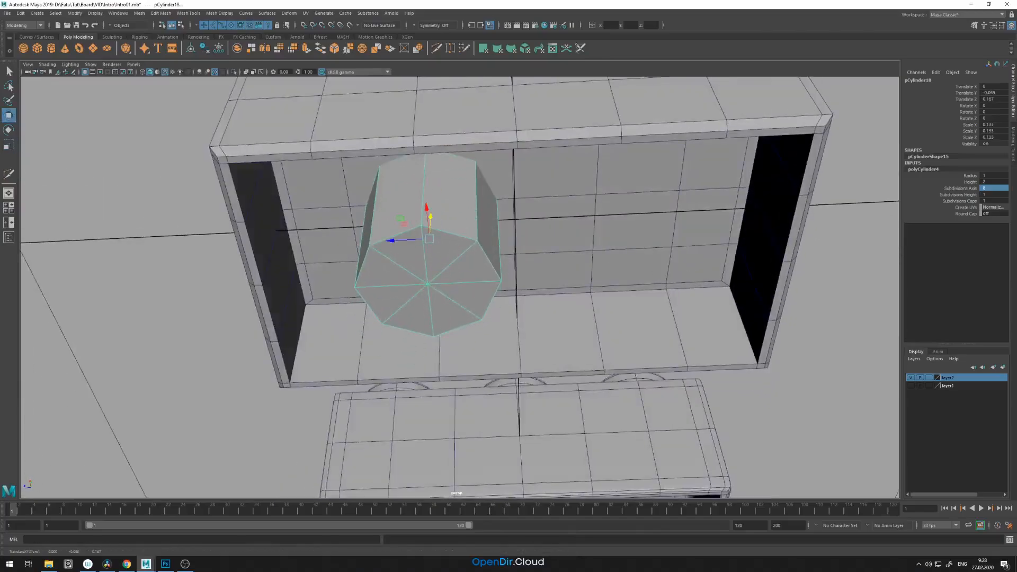
Step: Fit the cylinder's height and vertical position to the hollow, with Scale Y about 0.134 and Translate Y -0.027
left_click_drag(461, 278, 531, 321, "alt")
key("r")
left_click_drag(514, 256, 516, 262)
left_click_drag(580, 374, 507, 251, "alt")
mouse_move(505, 229)
left_mouse_down()
mouse_move(510, 215)
mouse_move(505, 226)
left_mouse_up()
left_click_drag(503, 218, 515, 231)
Step: Select the cylinder's ring of side faces and bevel its border edges with a narrow fraction
right_click_drag(538, 228, 538, 251)
left_click(531, 247)
double_click(488, 257, "shift")
left_click_drag(522, 292, 505, 281, "alt")
right_click_drag(511, 281, 531, 282, "shift")
left_click_drag(597, 299, 494, 259)
Step: Extrude the cylinder's lower cap faces and extrude them again into the cylinder to form a hollow tube
left_click(485, 231)
right_click_drag(509, 251, 522, 283, "shift")
left_click_drag(513, 265, 514, 265)
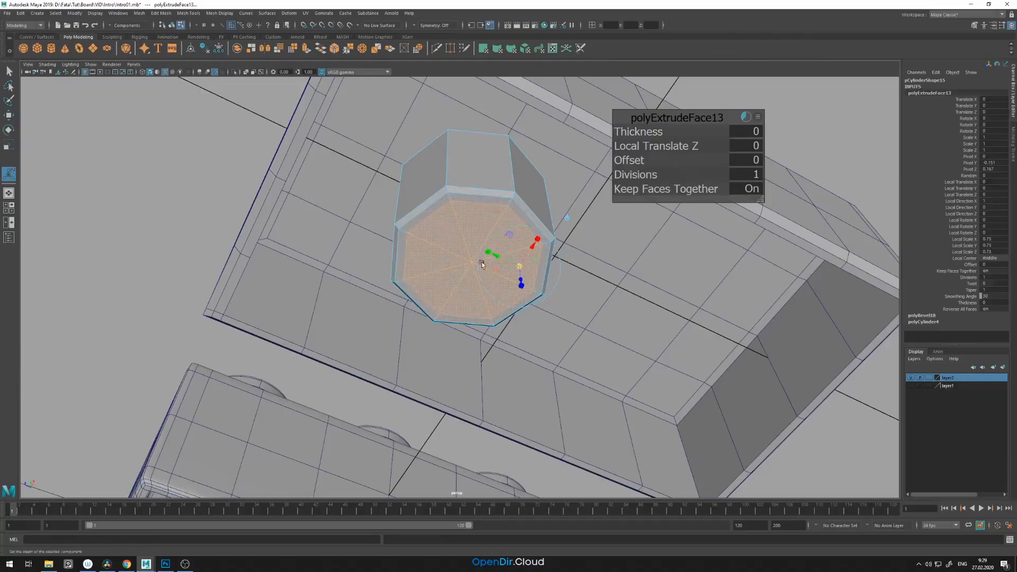
right_click_drag(447, 249, 450, 270, "shift")
left_click_drag(452, 269, 533, 233, "alt")
Step: Check the tube in smooth preview, and bevel the borders of its inner wall face ring
key("F8")
key("3")
key("1")
key("F8")
right_click(514, 290)
right_click_drag(514, 290, 553, 302)
left_click(515, 308)
double_click(473, 301, "shift")
right_click_drag(486, 298, 521, 285)
Step: Preview the beveled tube smoothed from several views, and return it to the unsmoothed display
key("q")
key("3")
scroll(508, 265, "down", 2)
left_click(504, 302)
scroll(531, 295, "up", 2)
left_click_drag(504, 302, 483, 281, "alt")
left_click(563, 298)
key("1")
Step: Insert an edge loop around the tube with Multi-Cut and return to object mode
right_click(461, 238, "shift")
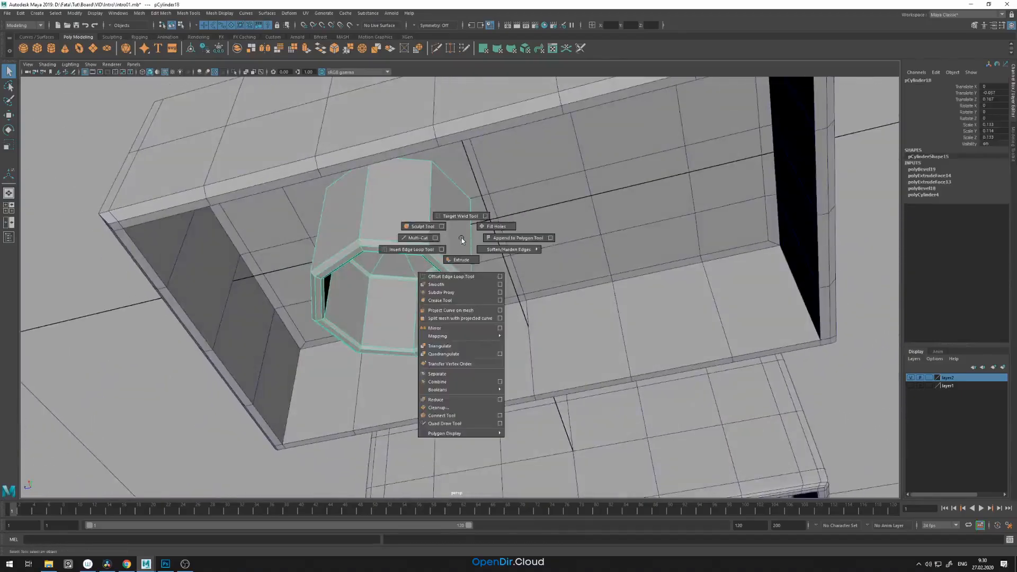
left_click(420, 238)
key("w")
left_click_drag(437, 208, 477, 238, "alt")
right_click(477, 238)
left_click(515, 225)
Step: Duplicate the tube to the other half of the hollow brick and combine both tubes into one object
key("ctrl+d")
left_click_drag(383, 231, 635, 251)
left_click_drag(682, 307, 619, 318, "alt")
left_click(490, 284, "shift")
left_click(975, 25)
left_click(932, 229)
Step: Compare the studs and brick body with smooth preview switched on and off
left_click_drag(659, 230, 662, 318, "alt")
left_click(597, 237)
key("1")
left_click_drag(609, 289, 583, 268, "alt")
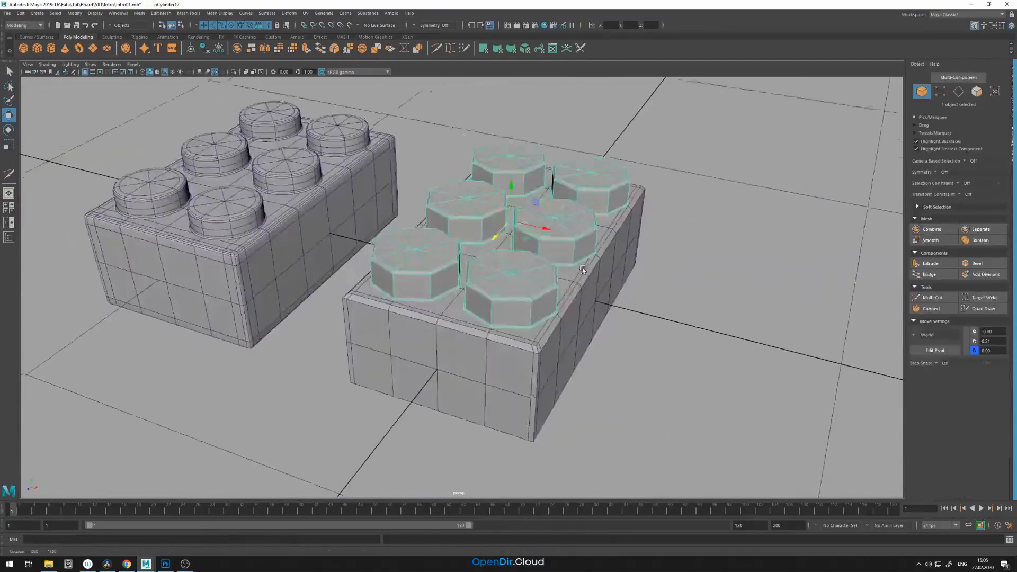
left_click(566, 330)
key("3")
key("1")
mouse_move(565, 337)
left_mouse_down("alt")
mouse_move(539, 336)
mouse_move(582, 352)
mouse_move(543, 326)
left_mouse_up("alt")
Step: Turn on smooth preview for the studs and brick body, and hide the wireframe overlay on the shaded models
left_click(514, 310)
key("3")
left_click(556, 350)
key("3")
left_click(599, 379)
key("4")
left_click(150, 72)
left_click(164, 73)
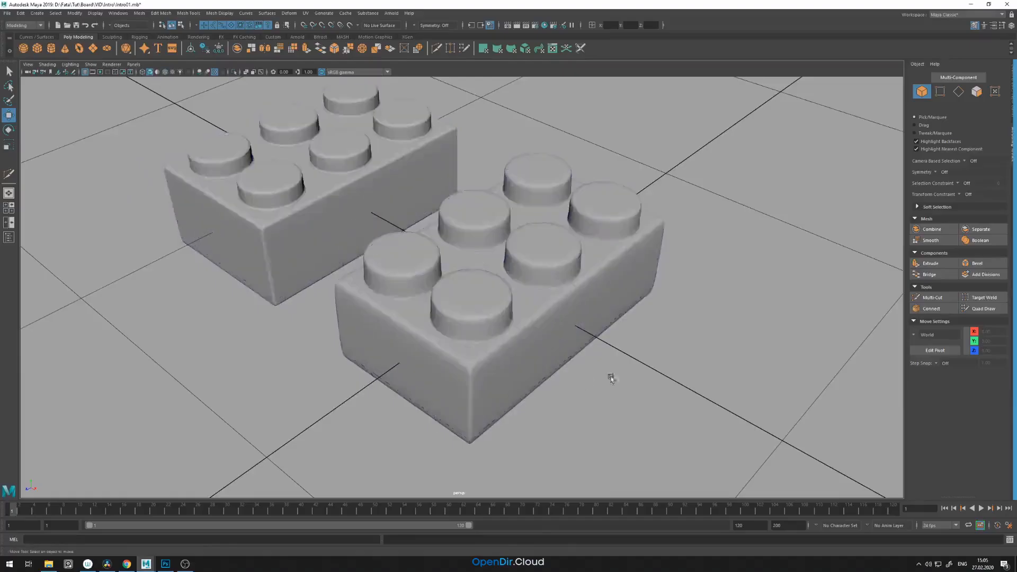
Step: Compare the finished brick with the example brick and select the example
right_click_drag(585, 380, 454, 338, "alt")
left_click_drag(454, 338, 468, 327, "alt")
left_click(476, 305)
left_click(355, 281)
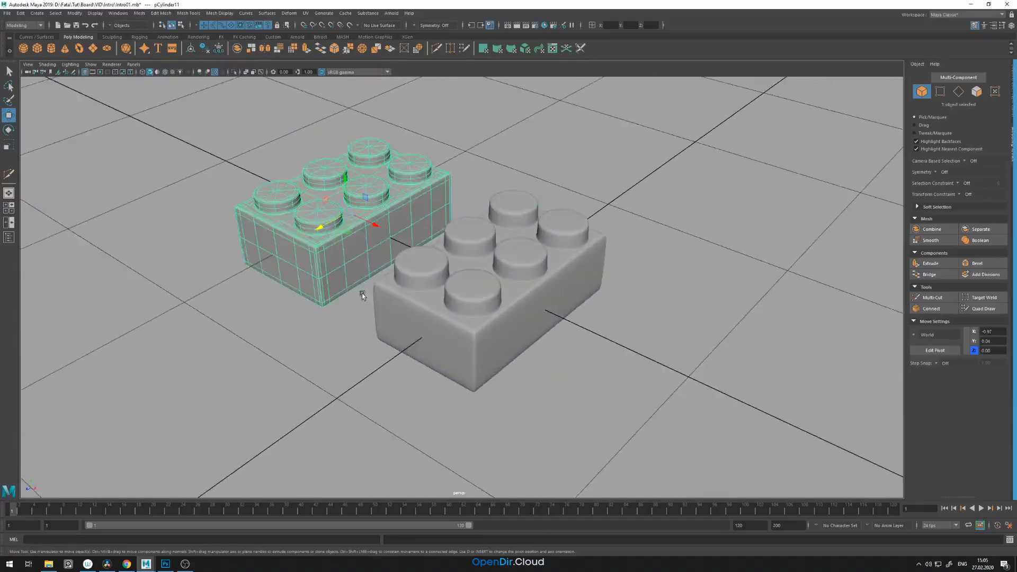
Step: Show the channel box and layer editor, hide layer2, and turn on smooth preview for the brick body
left_click(1011, 27)
left_click(911, 379)
left_click_drag(589, 304, 558, 314, "alt")
left_click(558, 316)
key("3")
left_click(669, 280)
left_click_drag(665, 281, 614, 289, "alt")
Step: Turn off smooth preview on the hollow brick body and bevel its inner edge loop with fraction 0.5 and one segment
left_click(644, 314)
key("1")
right_click_drag(615, 288, 659, 339, "alt")
right_click_drag(663, 345, 609, 372)
left_click(646, 343)
double_click(604, 362, "shift")
key("ctrl+z")
right_click_drag(625, 337, 664, 338, "shift")
left_click_drag(647, 328, 631, 296, "alt")
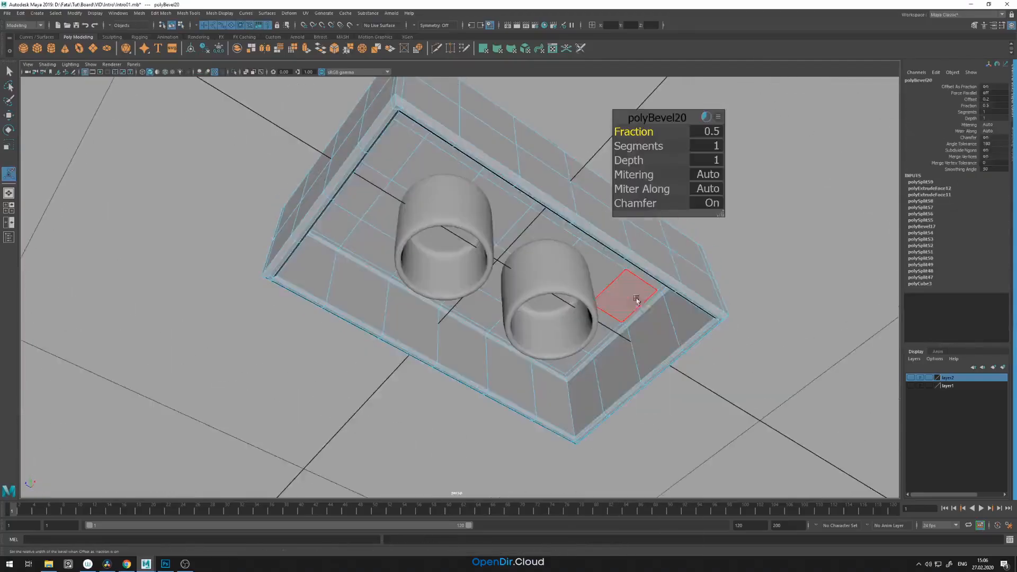
Step: Return to object mode and inspect the beveled brick body in smooth preview
right_click_drag(663, 359, 691, 337)
key("3")
right_click_drag(710, 339, 680, 319, "alt")
left_click(680, 318)
left_click_drag(680, 319, 635, 397, "alt")
Step: Use Multi-Cut on the unsmoothed brick body to add a supporting edge loop along its beveled top edge, and clear the selection
left_click(552, 306)
key("1")
right_click_drag(551, 307, 675, 364, "alt")
right_click_drag(590, 322, 581, 317, "alt")
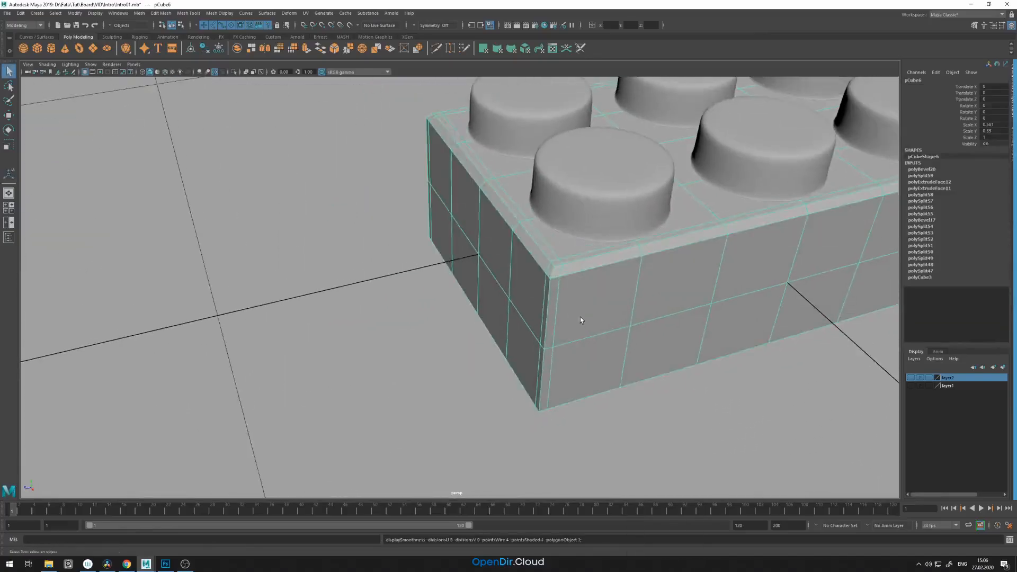
left_click_drag(580, 317, 617, 296, "alt")
right_click_drag(630, 262, 655, 240, "shift")
middle_click_drag(655, 240, 603, 291, "alt")
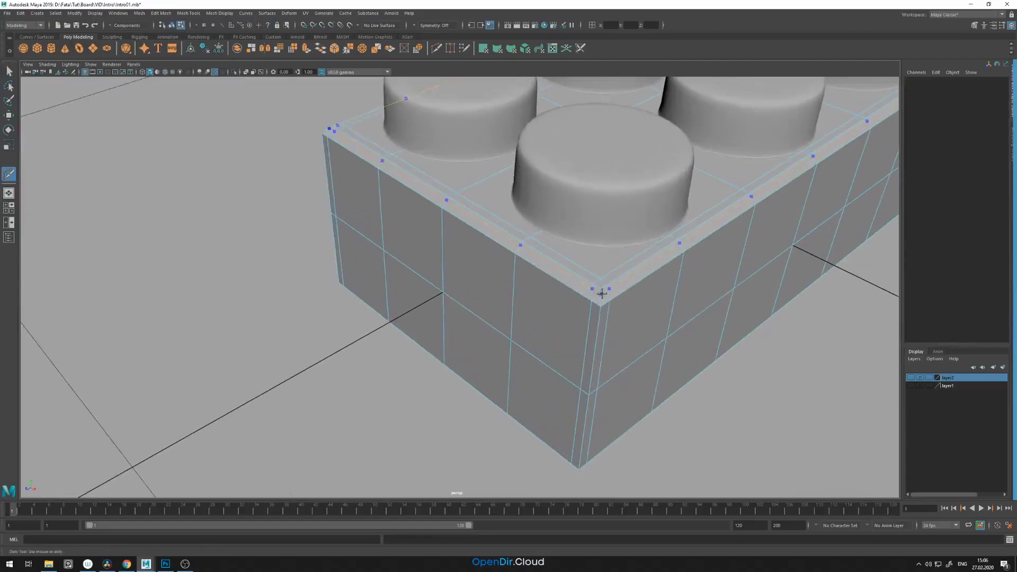
left_click_drag(599, 303, 584, 277, "alt")
key("w")
left_click(710, 332)
right_click_drag(710, 332, 625, 302, "alt")
left_click_drag(625, 302, 511, 166, "alt")
left_click(504, 275)
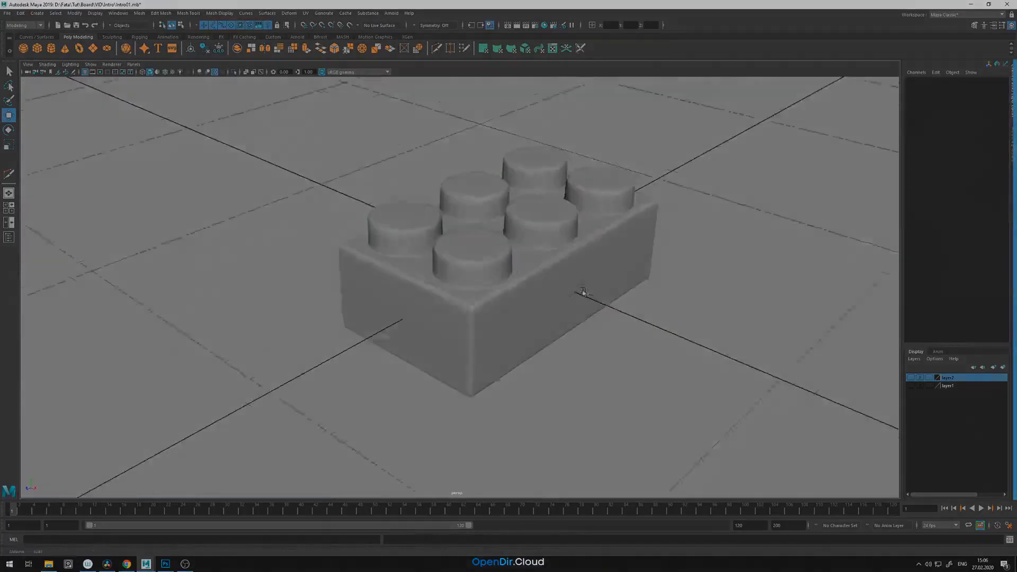